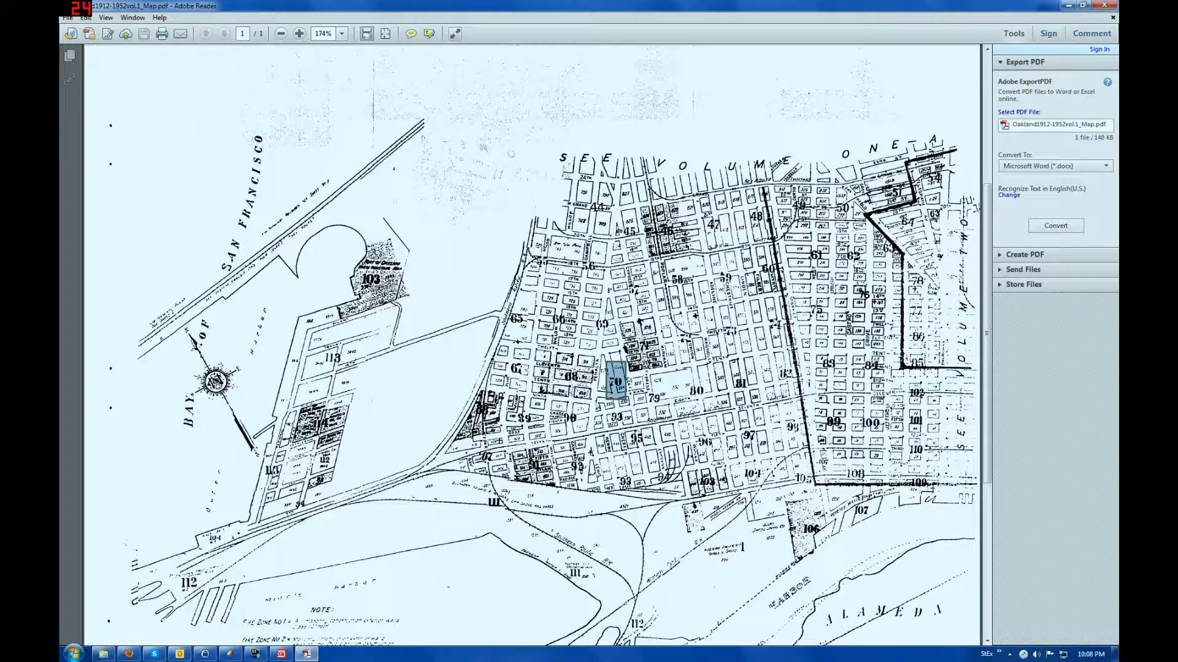
Open the map sheet Oakland1912-Nov.1951Sheet025.pdf from the Central CA folder and look it over from 30th St. to 26th St.
{"action": "left_click", "coordinate": [101, 654]}
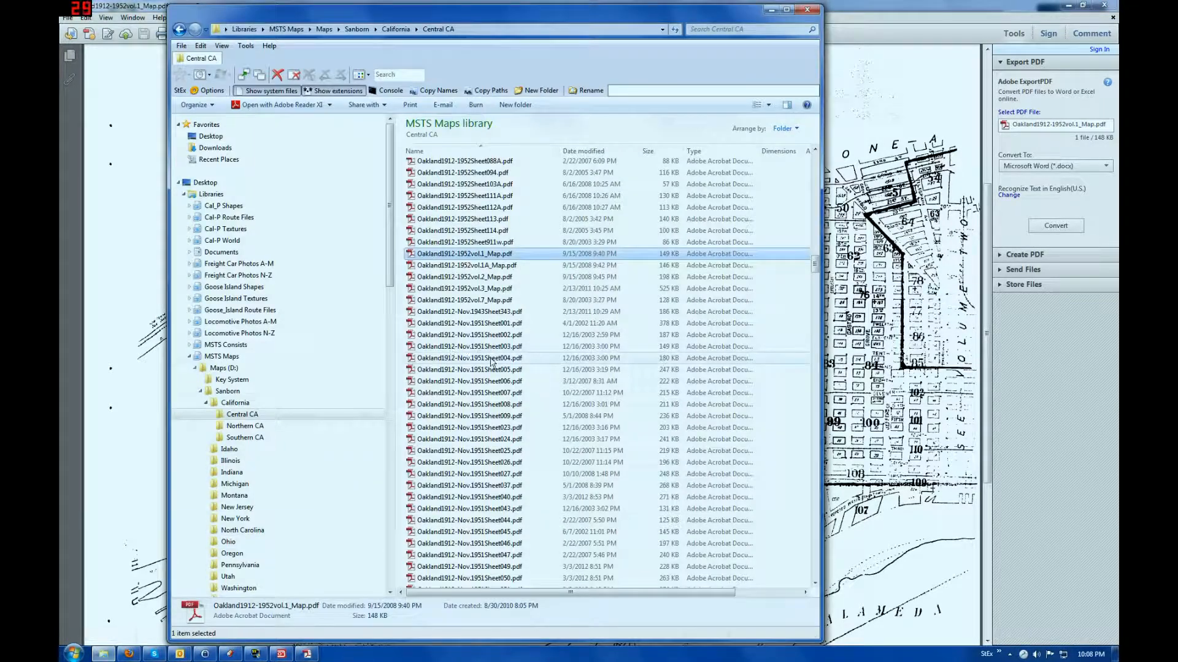
{"action": "double_click", "coordinate": [499, 453]}
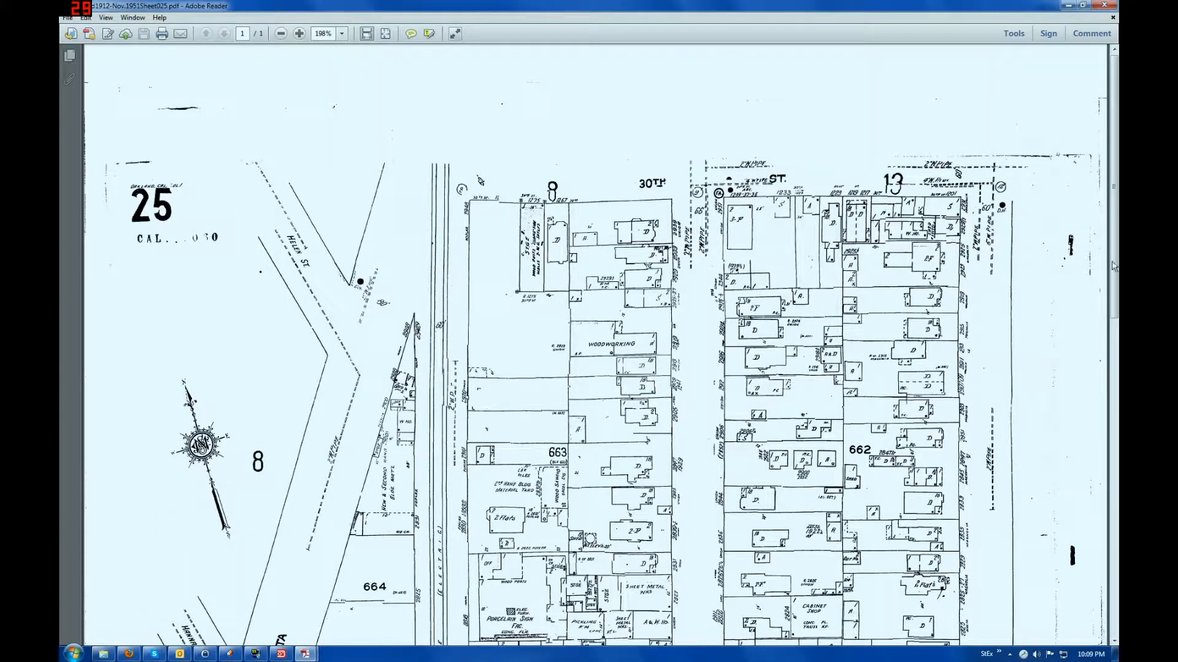
{"action": "scroll", "coordinate": [1085, 390], "scroll_direction": "down", "scroll_amount": 5}
{"action": "scroll", "coordinate": [1086, 390], "scroll_direction": "down", "scroll_amount": 6}
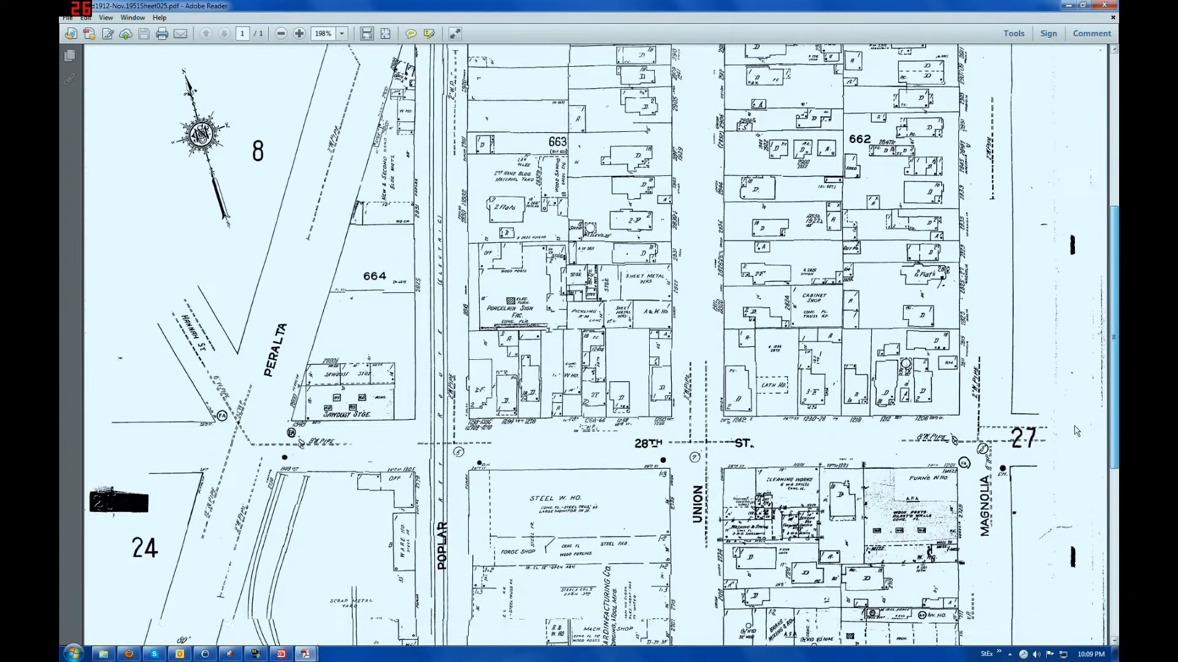
{"action": "scroll", "coordinate": [1046, 536], "scroll_direction": "down", "scroll_amount": 1}
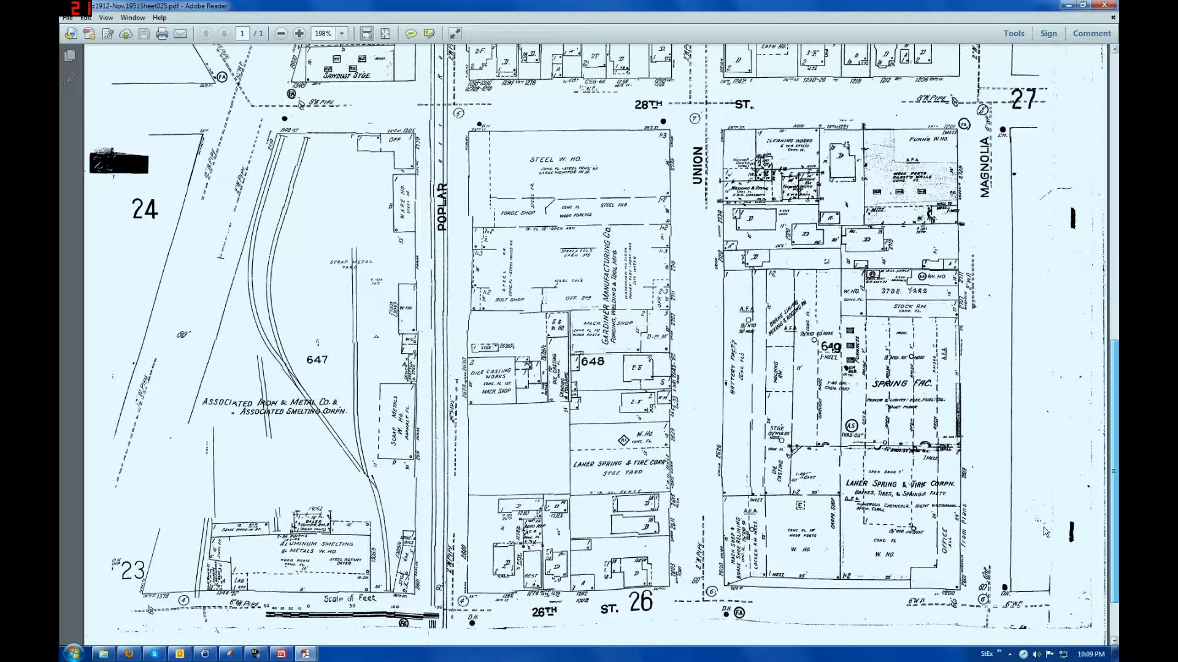
{"action": "scroll", "coordinate": [1045, 531], "scroll_direction": "up", "scroll_amount": 12}
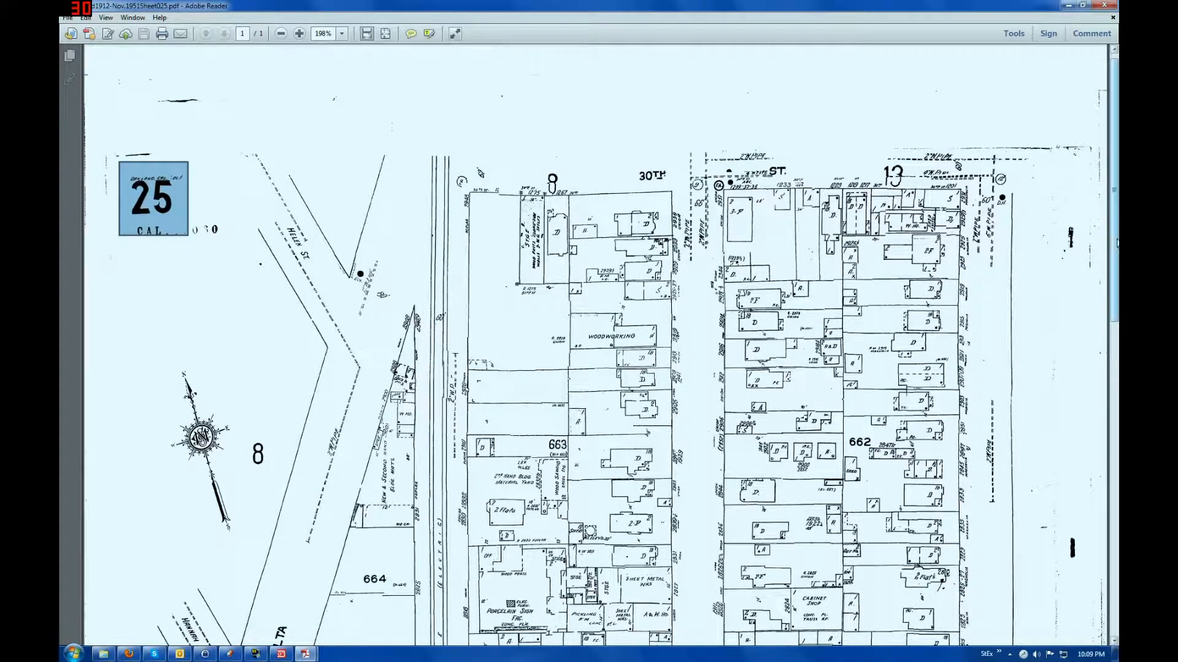
Examine the Oakland sheet's street blocks and adjoining sheet numbers, and mark the title block around the sheet number 25.
{"action": "left_click_drag", "start_coordinate": [1116, 243], "coordinate": [1045, 545]}
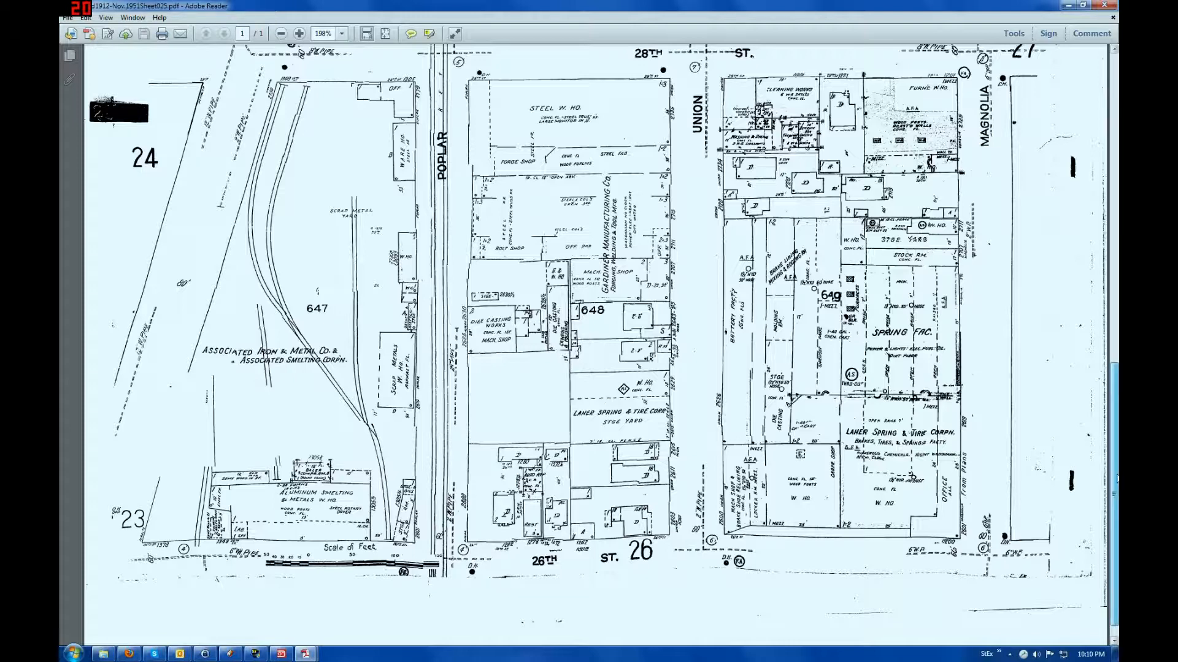
{"action": "scroll", "coordinate": [1115, 484], "scroll_direction": "up", "scroll_amount": 2}
{"action": "scroll", "coordinate": [1114, 485], "scroll_direction": "up", "scroll_amount": 15}
{"action": "scroll", "coordinate": [600, 346], "scroll_direction": "up", "scroll_amount": 1}
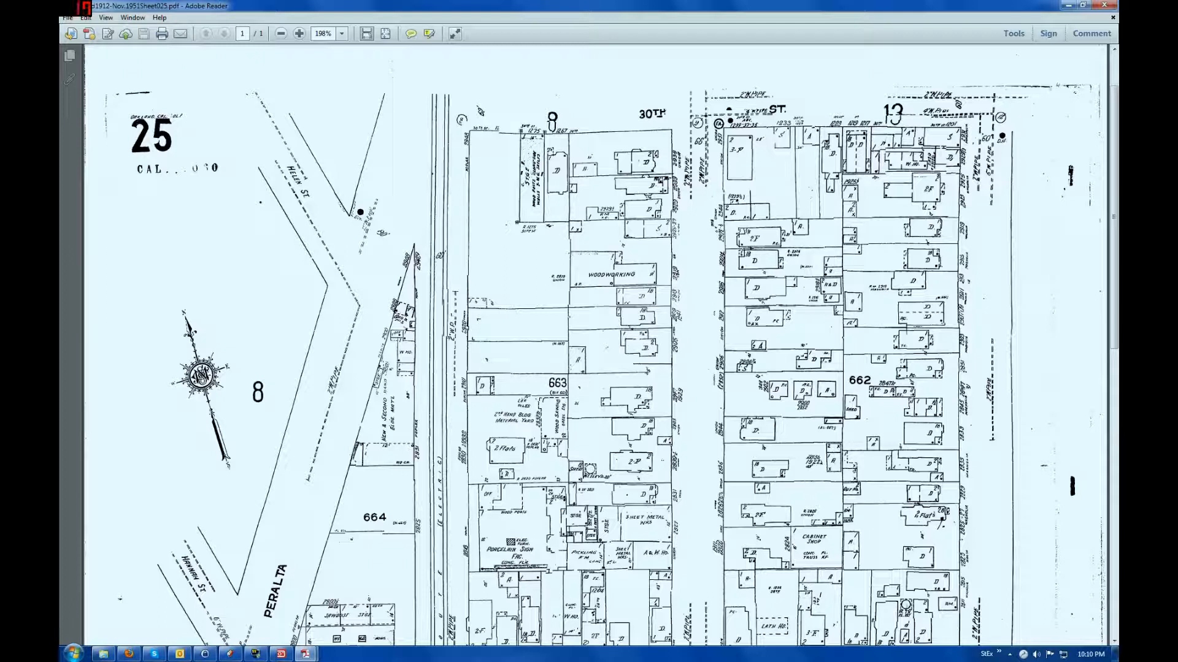
{"action": "left_click_drag", "start_coordinate": [127, 147], "coordinate": [188, 195]}
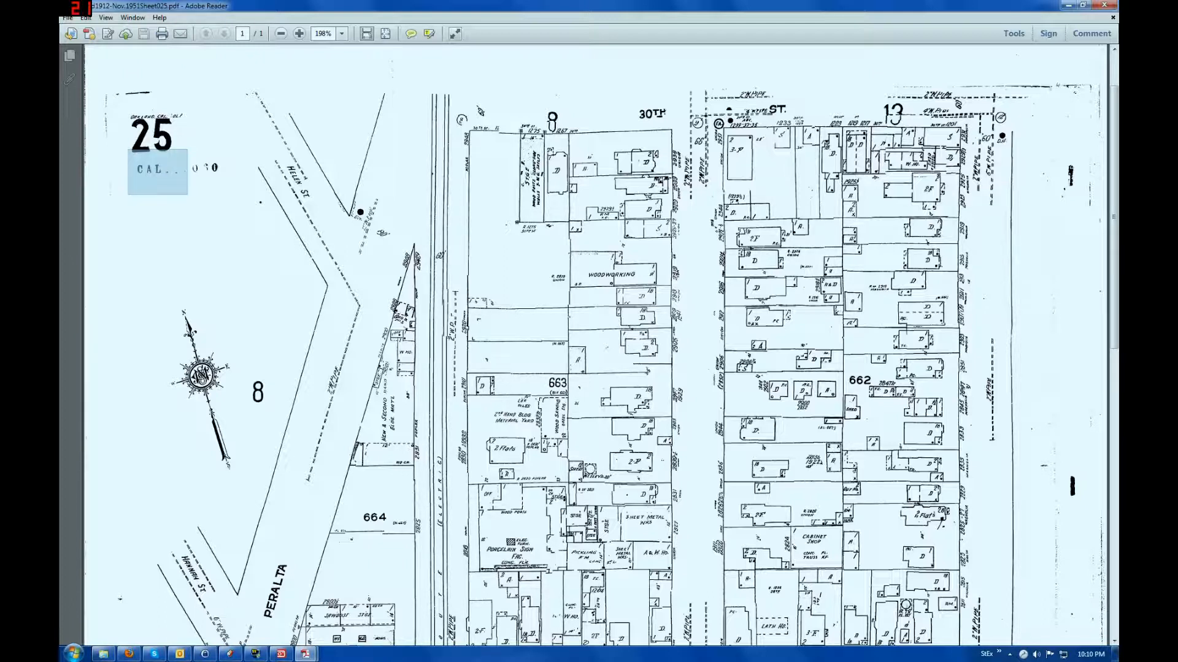
{"action": "left_click_drag", "start_coordinate": [188, 195], "coordinate": [189, 196]}
{"action": "left_click_drag", "start_coordinate": [118, 103], "coordinate": [210, 195]}
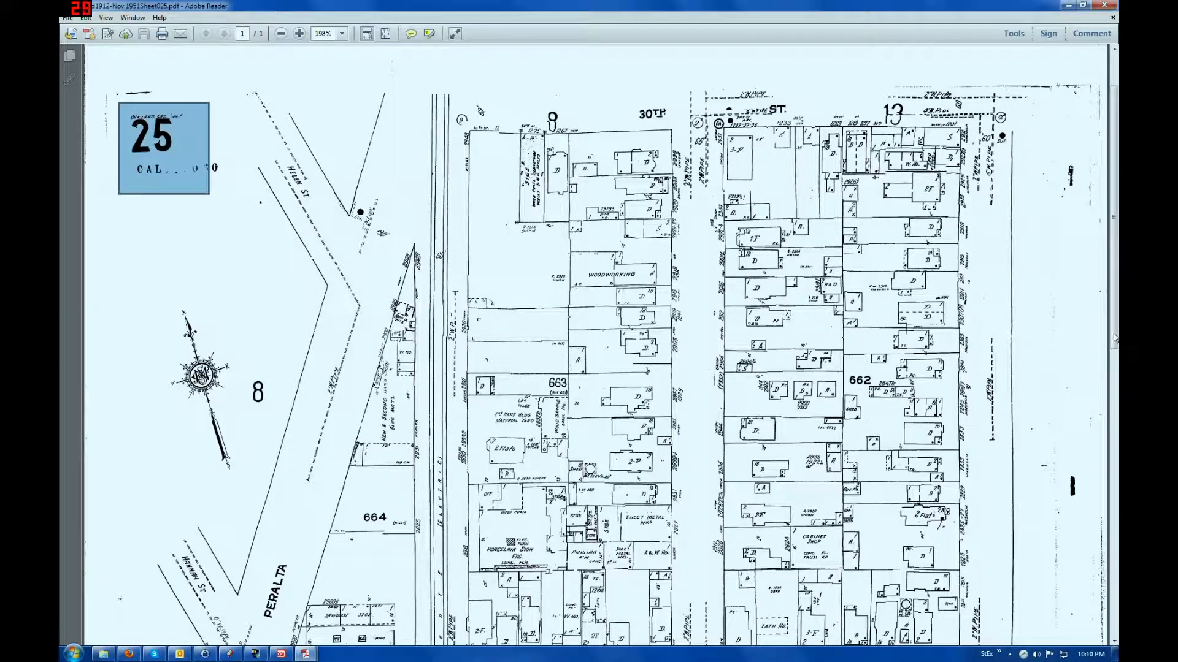
{"action": "left_click_drag", "start_coordinate": [1113, 350], "coordinate": [1065, 592]}
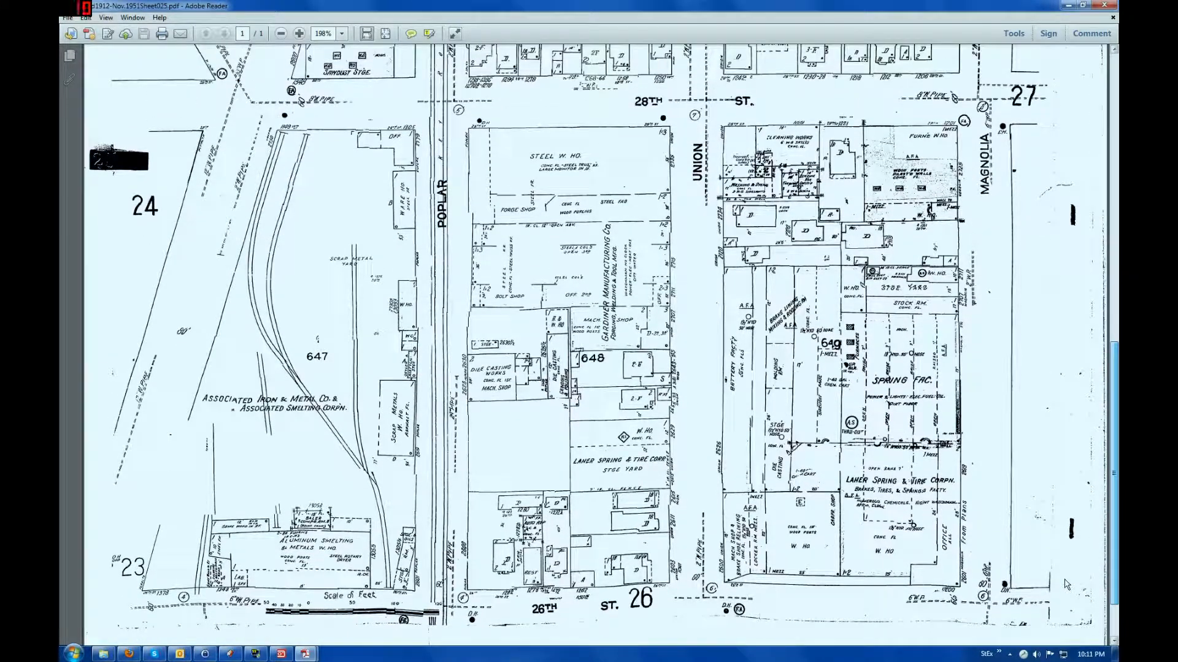
{"action": "left_click_drag", "start_coordinate": [1065, 584], "coordinate": [1115, 329]}
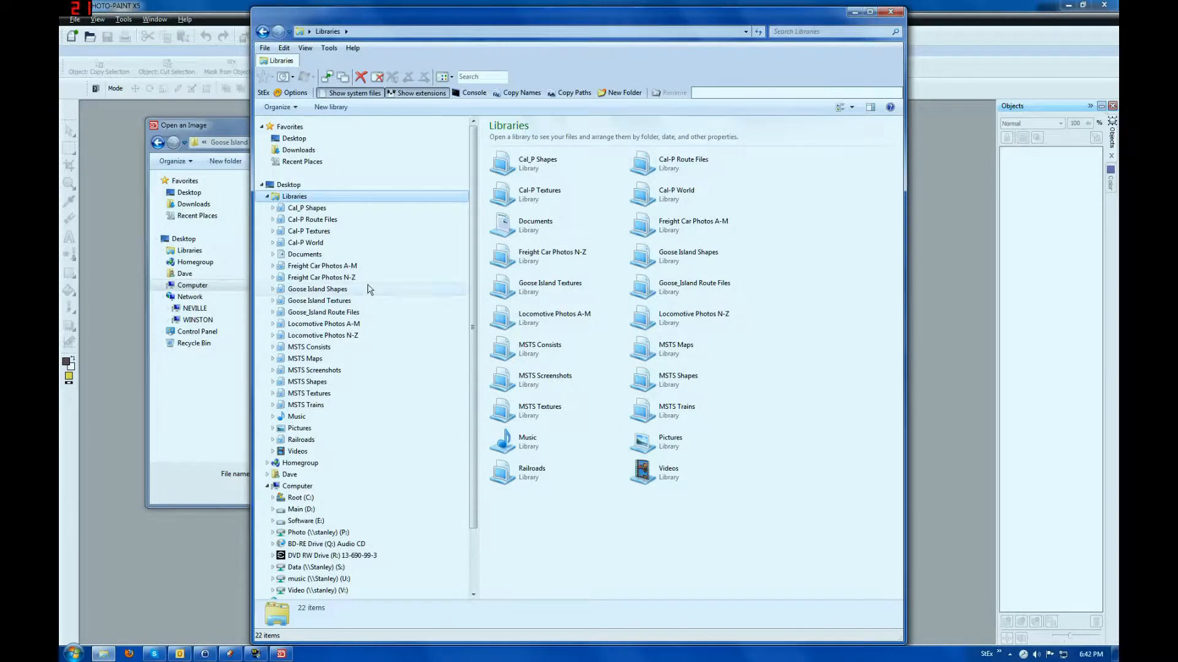
Browse the MSTS Maps library to the Sanborn Illinois folder and open the index map Chicago Vol 05 1950 MAP.pdf.
{"action": "left_click", "coordinate": [272, 360]}
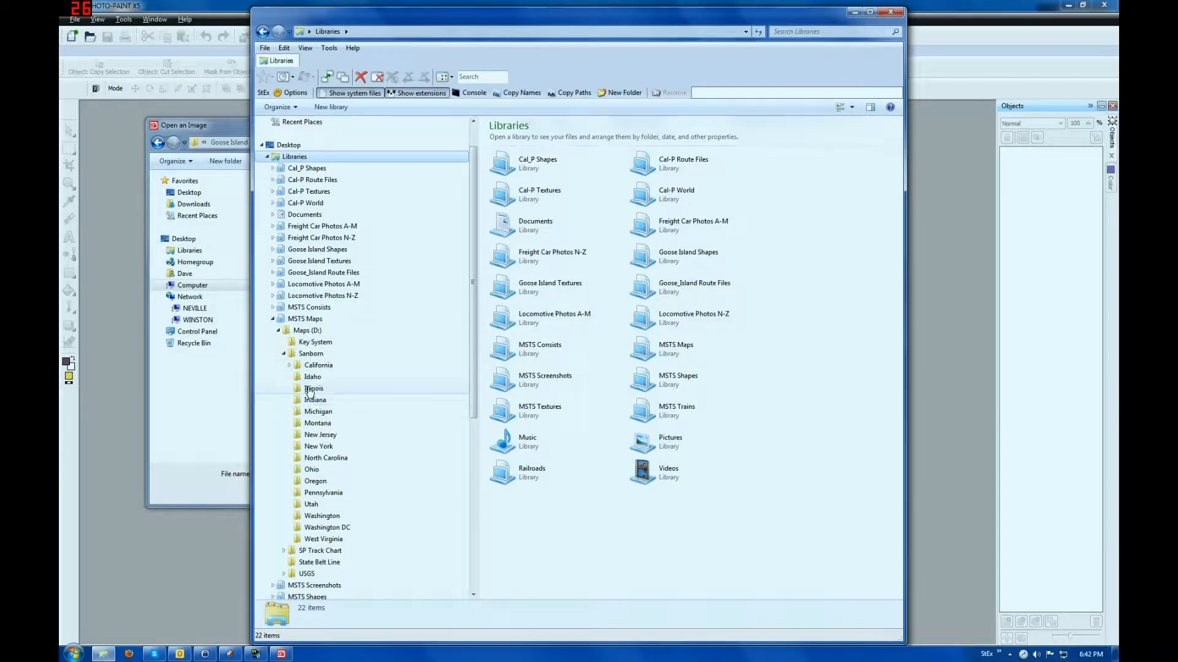
{"action": "left_click", "coordinate": [311, 390]}
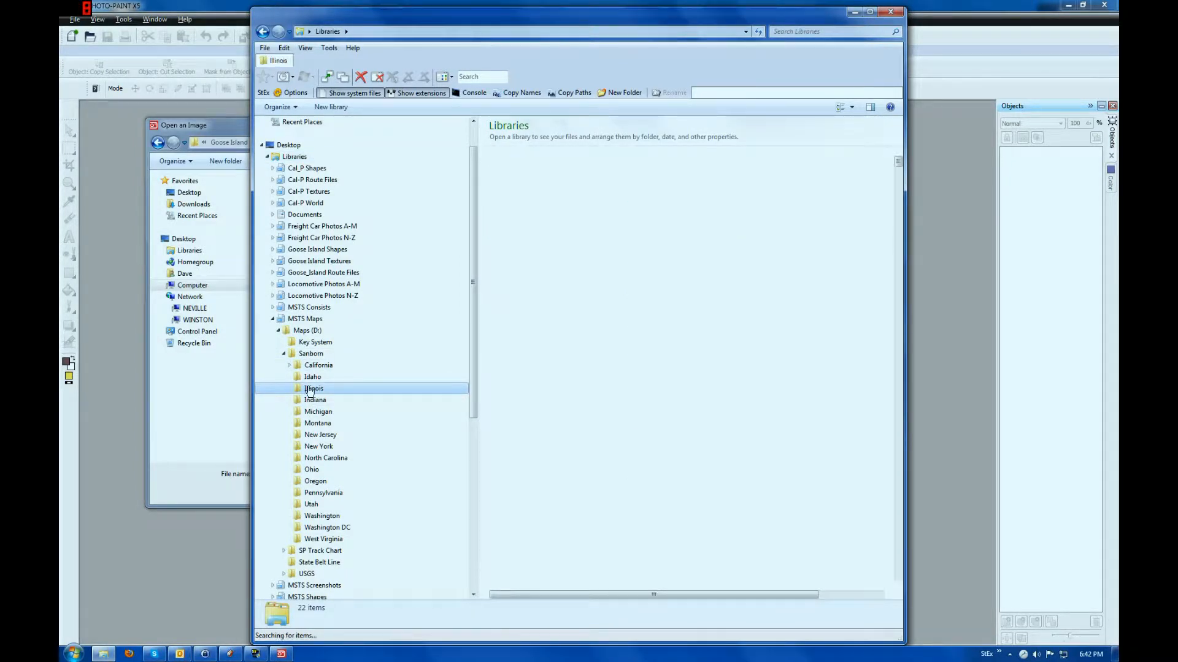
{"action": "left_click_drag", "start_coordinate": [899, 162], "coordinate": [837, 318]}
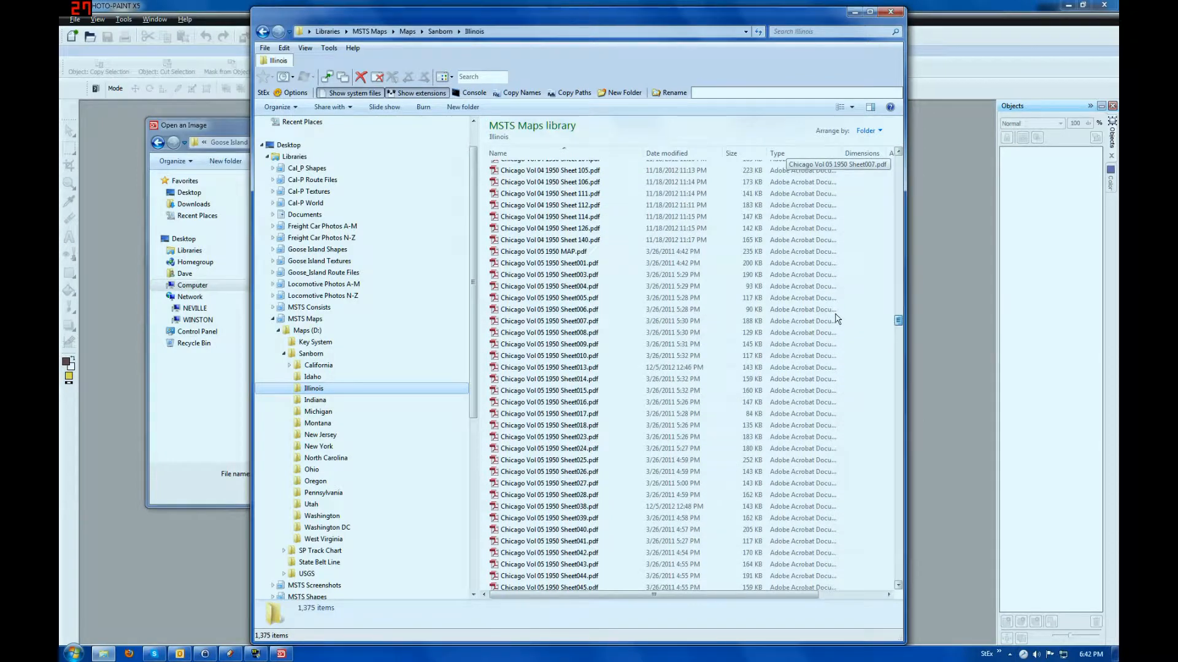
{"action": "double_click", "coordinate": [570, 252]}
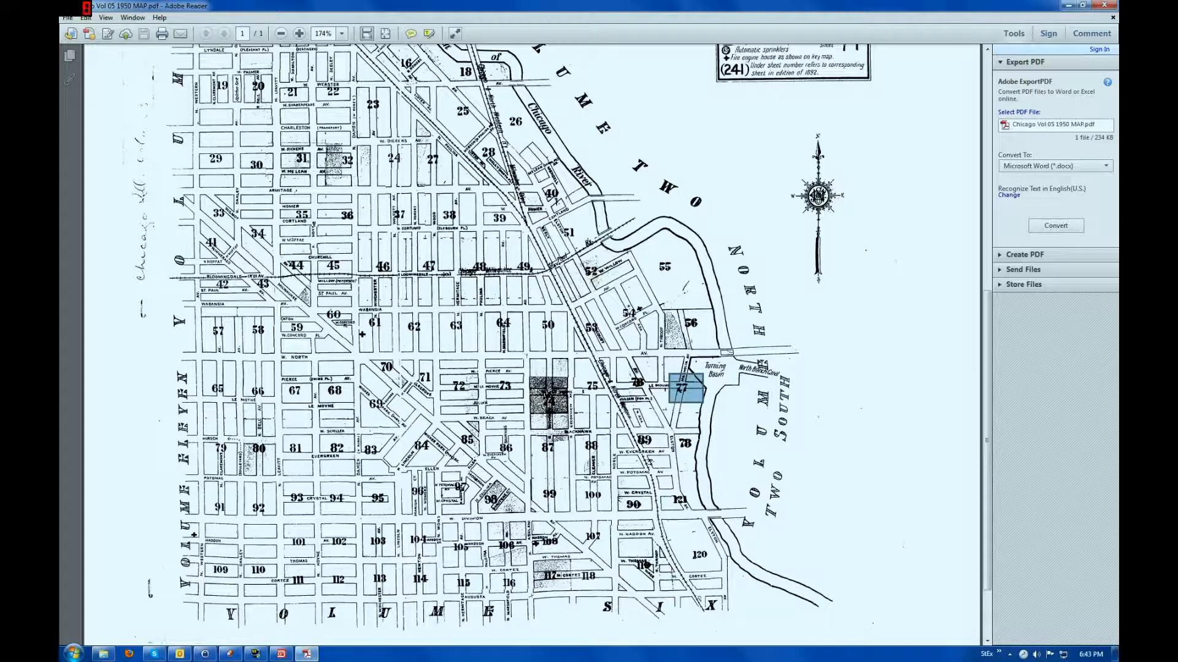
Return to the Illinois folder from the index map and open Chicago Vol 05 1950 Sheet077.pdf.
{"action": "left_click", "coordinate": [1070, 6]}
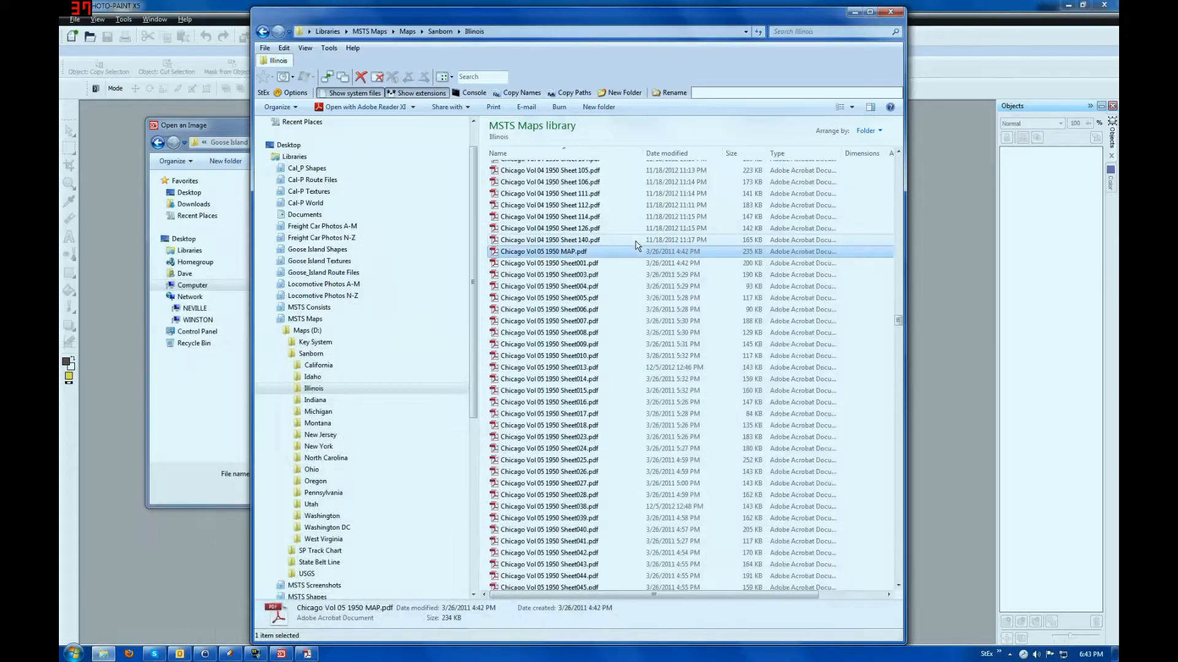
{"action": "scroll", "coordinate": [891, 336], "scroll_direction": "down", "scroll_amount": 12}
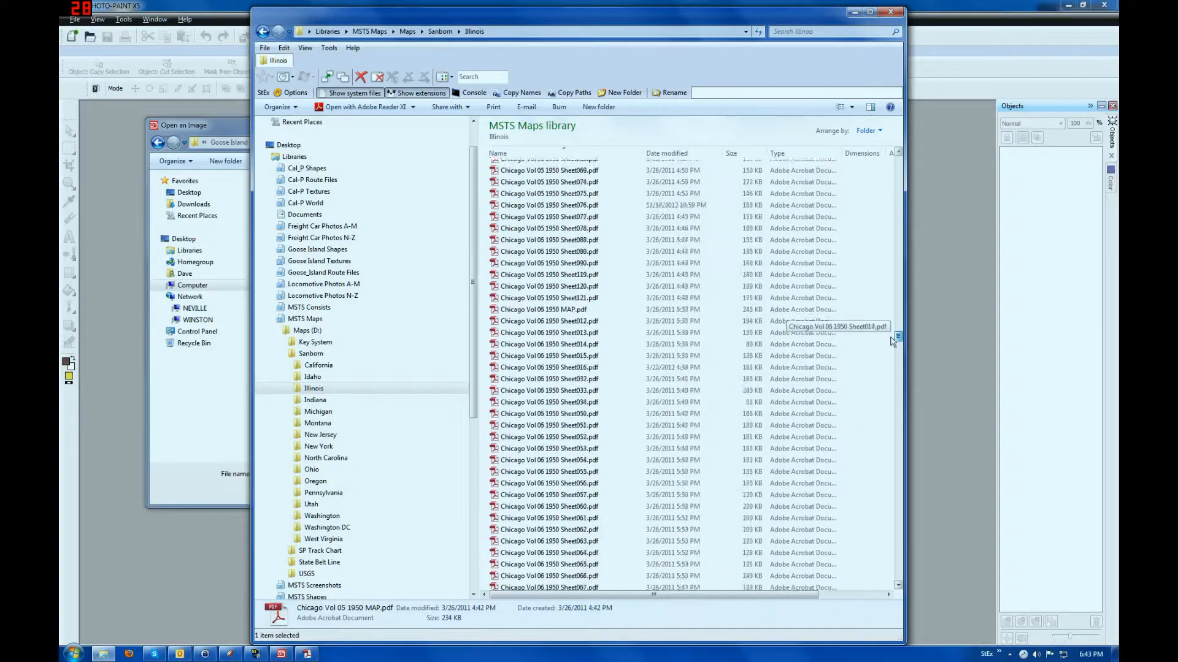
{"action": "scroll", "coordinate": [891, 336], "scroll_direction": "up", "scroll_amount": 2}
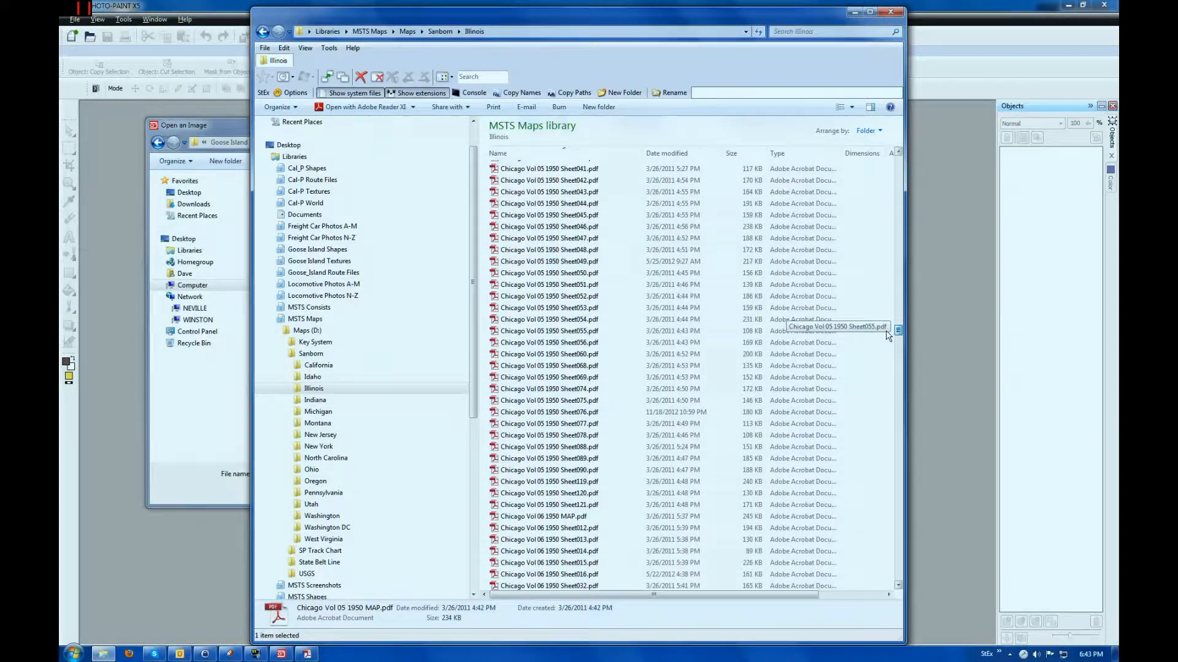
{"action": "double_click", "coordinate": [579, 423]}
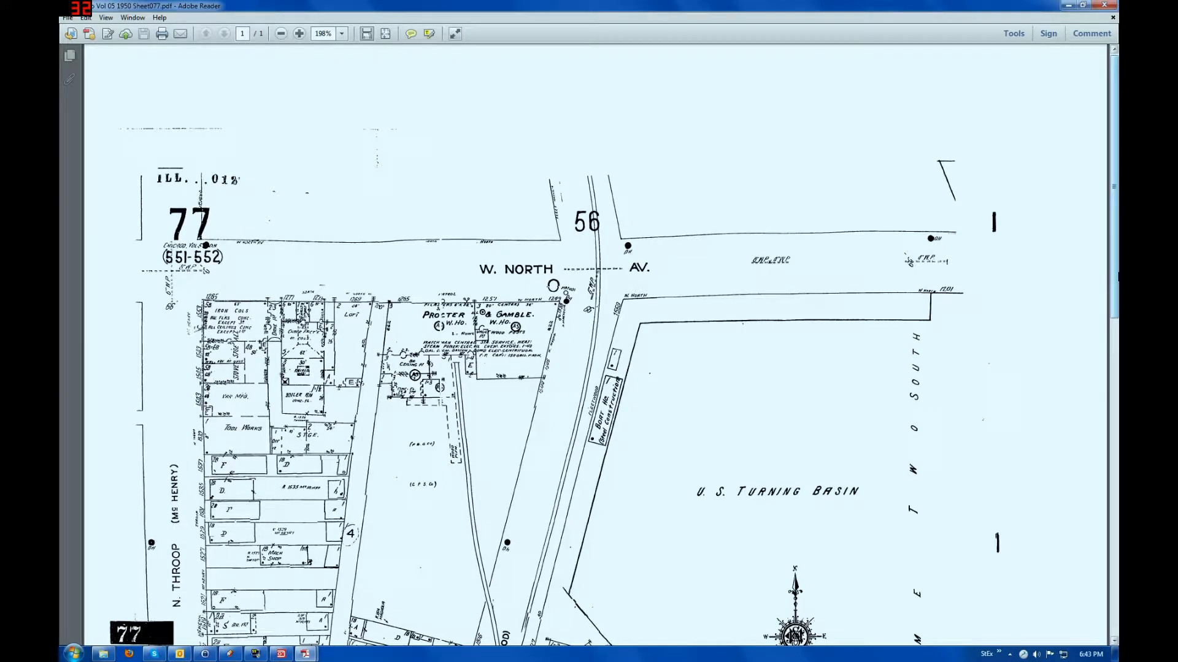
Select the area around the Procter & Gamble warehouse south of W. North Av. and copy it at 400% magnification.
{"action": "left_click_drag", "start_coordinate": [1116, 283], "coordinate": [1117, 319]}
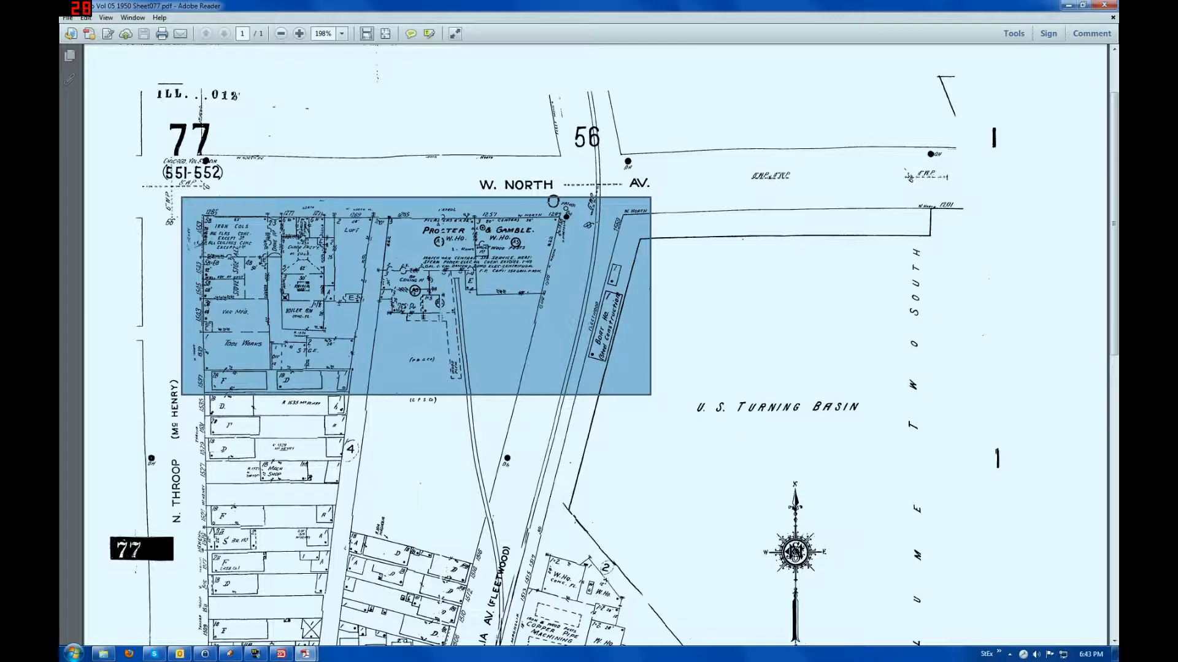
{"action": "left_click", "coordinate": [343, 35]}
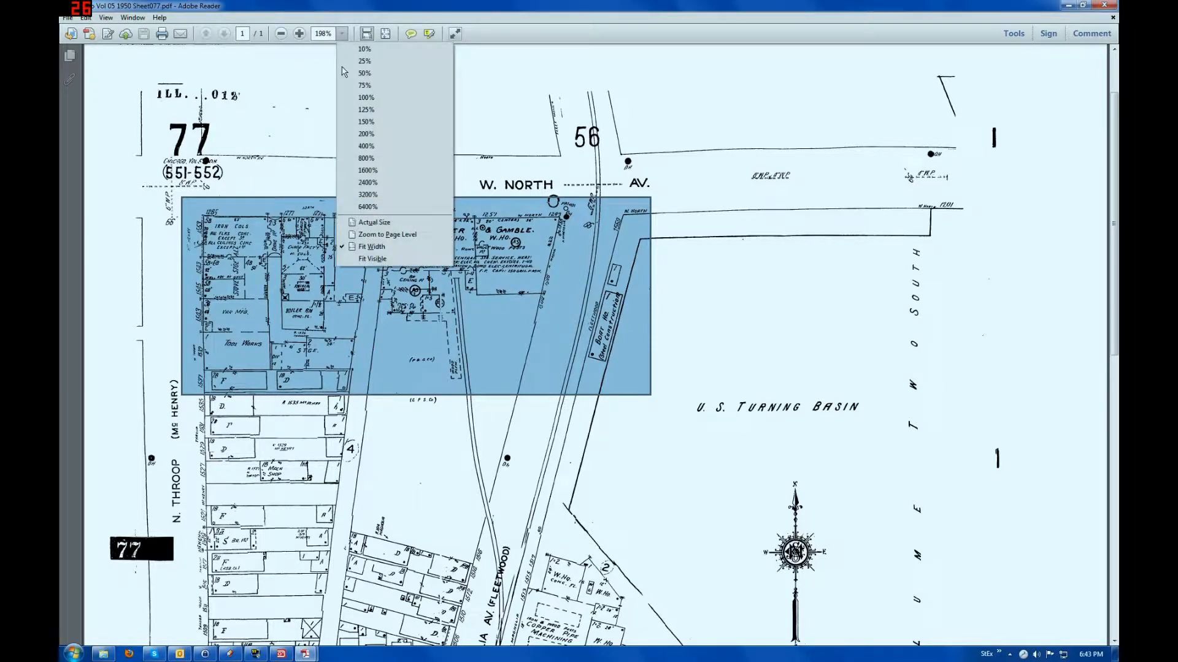
{"action": "left_click", "coordinate": [364, 147]}
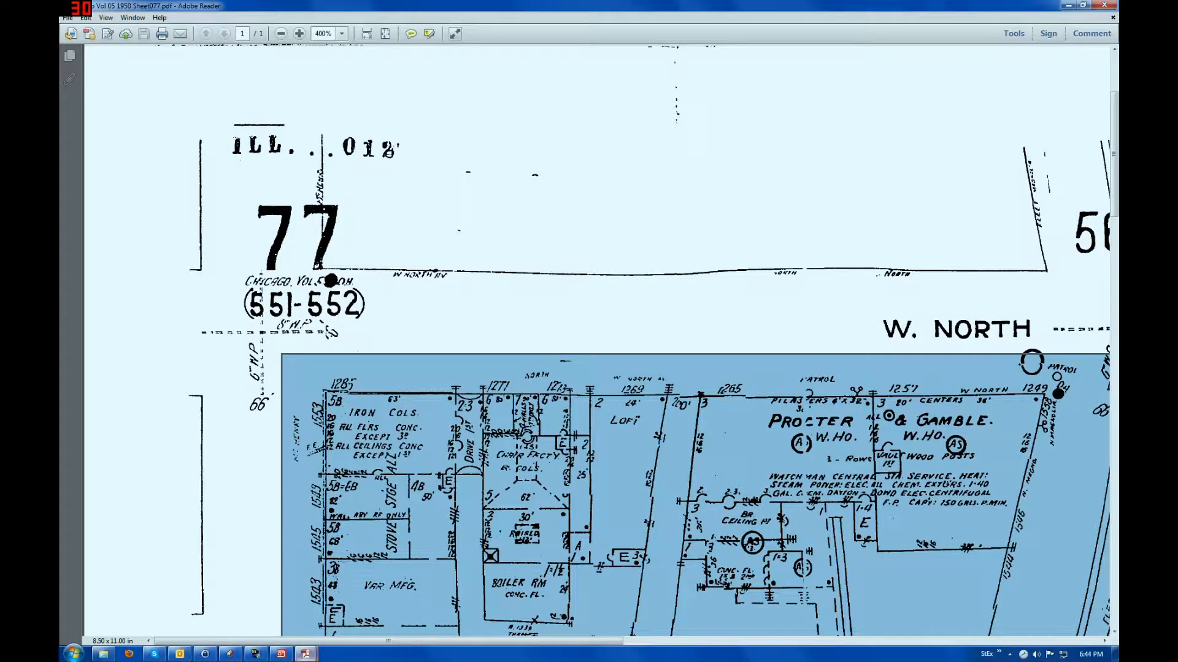
{"action": "left_click_drag", "start_coordinate": [259, 642], "coordinate": [309, 651]}
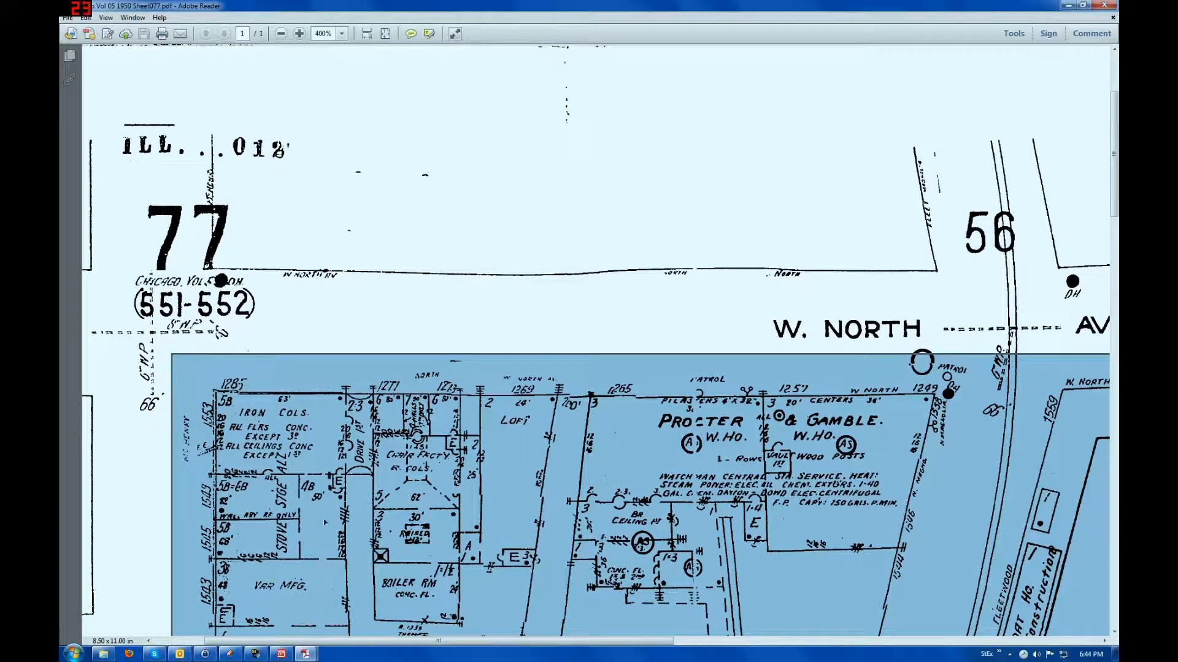
{"action": "left_click", "coordinate": [86, 18]}
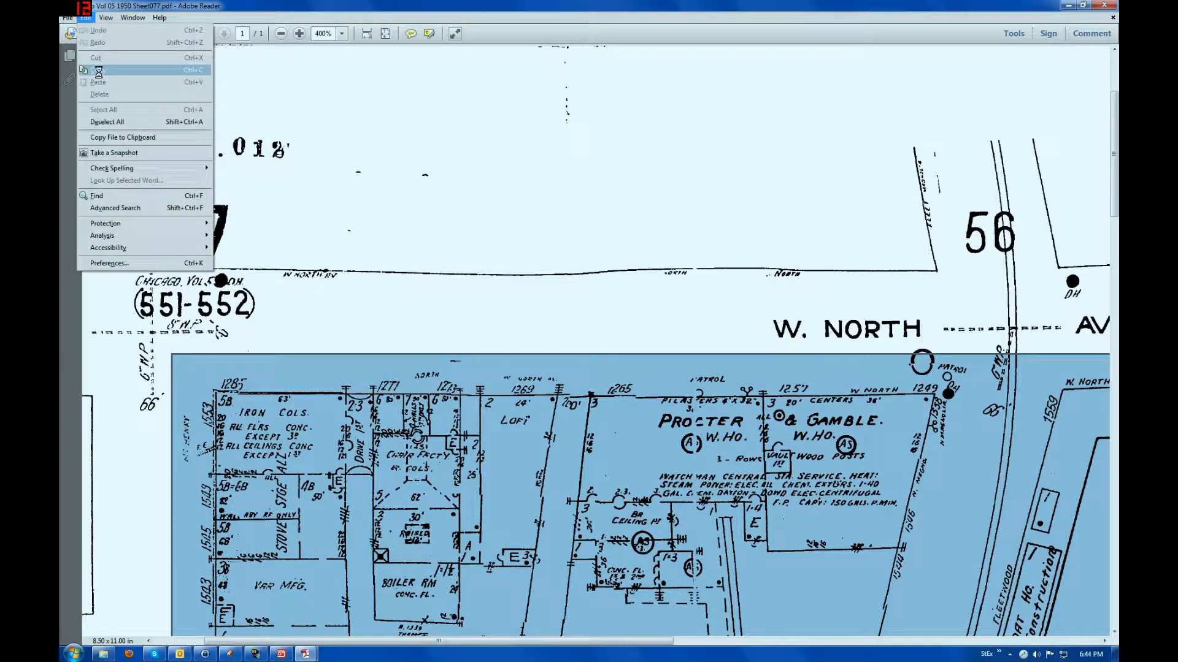
{"action": "key", "text": "Escape"}
Switch to Corel PHOTO-PAINT X5 and dismiss the Open an Image dialog.
{"action": "left_click", "coordinate": [280, 655]}
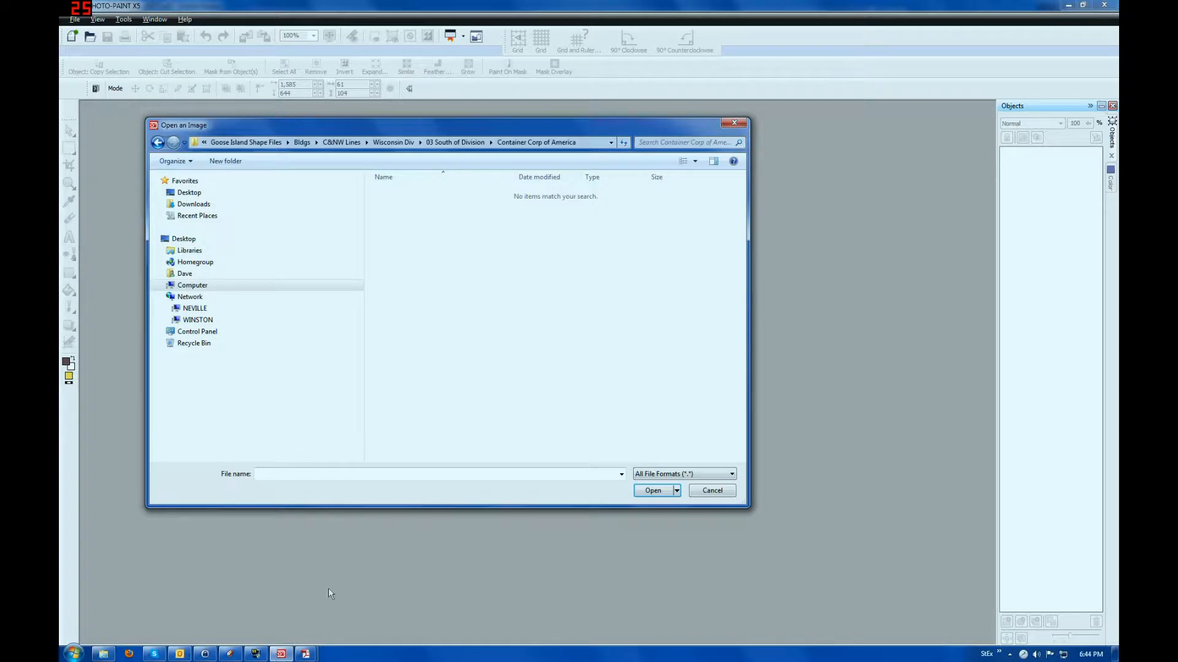
{"action": "left_click", "coordinate": [712, 491]}
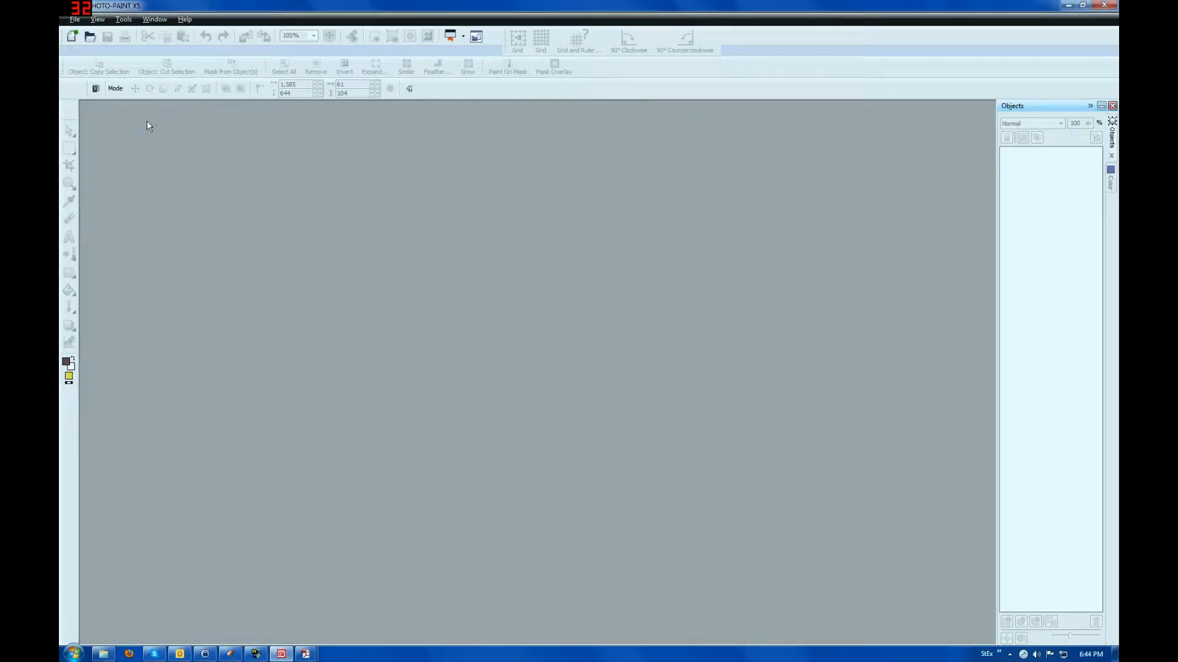
Try creating a new blank image and pasting the copied map section into it as an object.
{"action": "left_click", "coordinate": [72, 36]}
{"action": "left_click", "coordinate": [606, 432]}
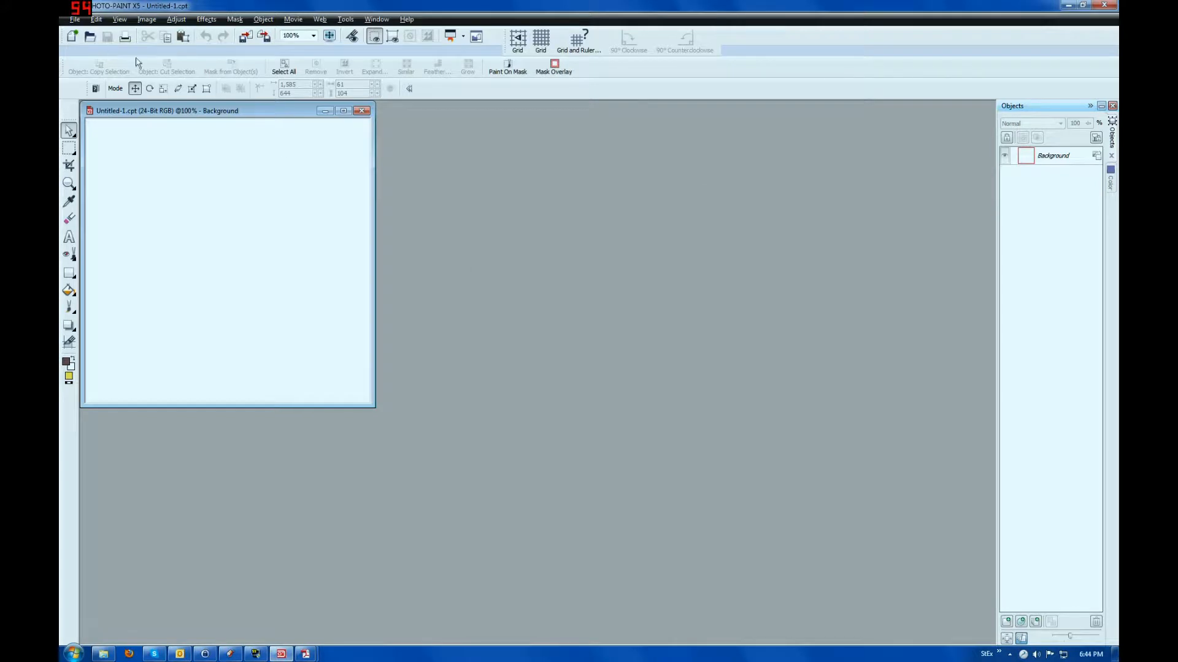
{"action": "left_click", "coordinate": [96, 19]}
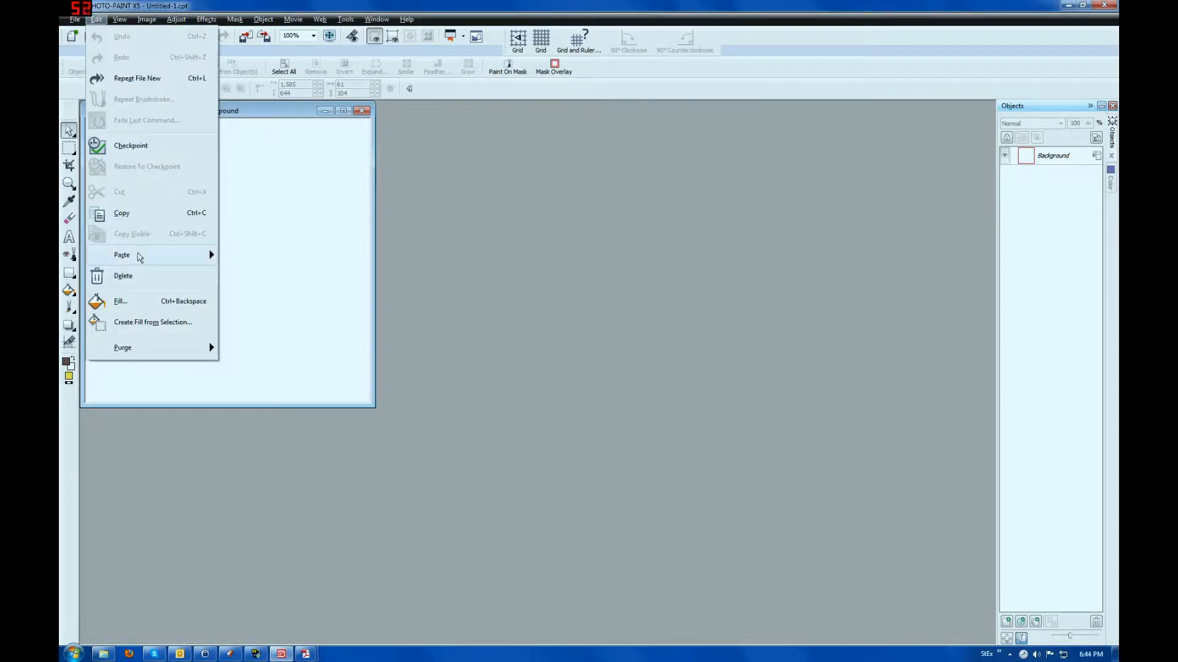
{"action": "mouse_move", "coordinate": [123, 255]}
{"action": "left_click", "coordinate": [262, 255]}
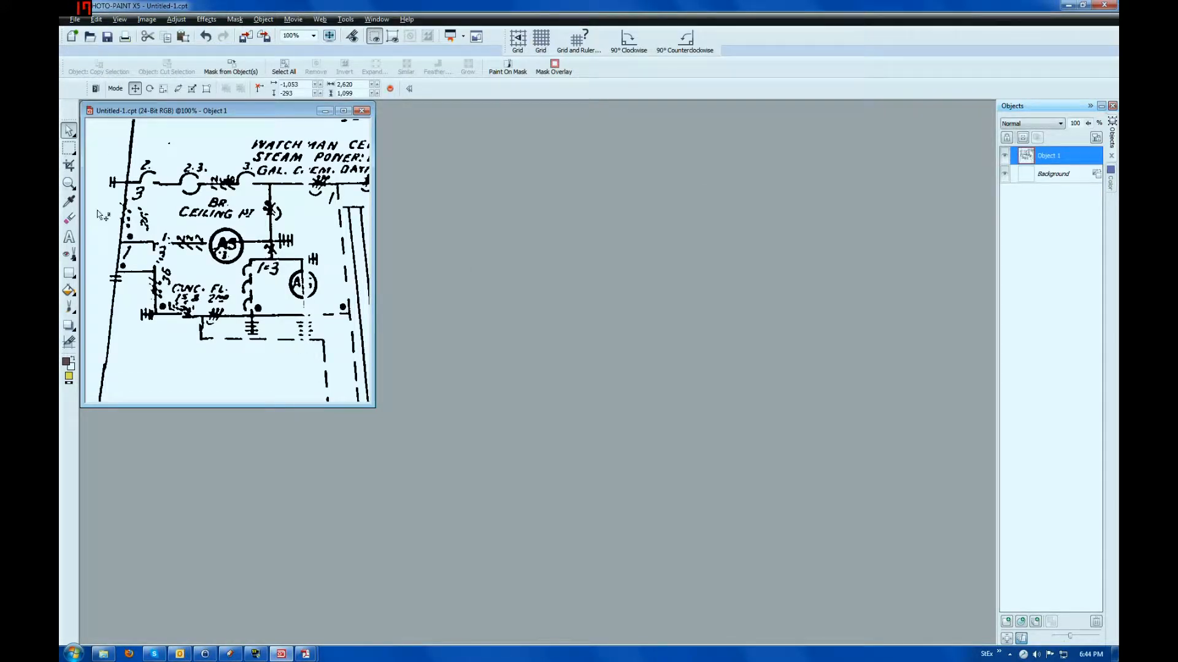
Paste the copied map section as a new document and close Untitled-1 without saving it.
{"action": "left_click_drag", "start_coordinate": [165, 178], "coordinate": [560, 313]}
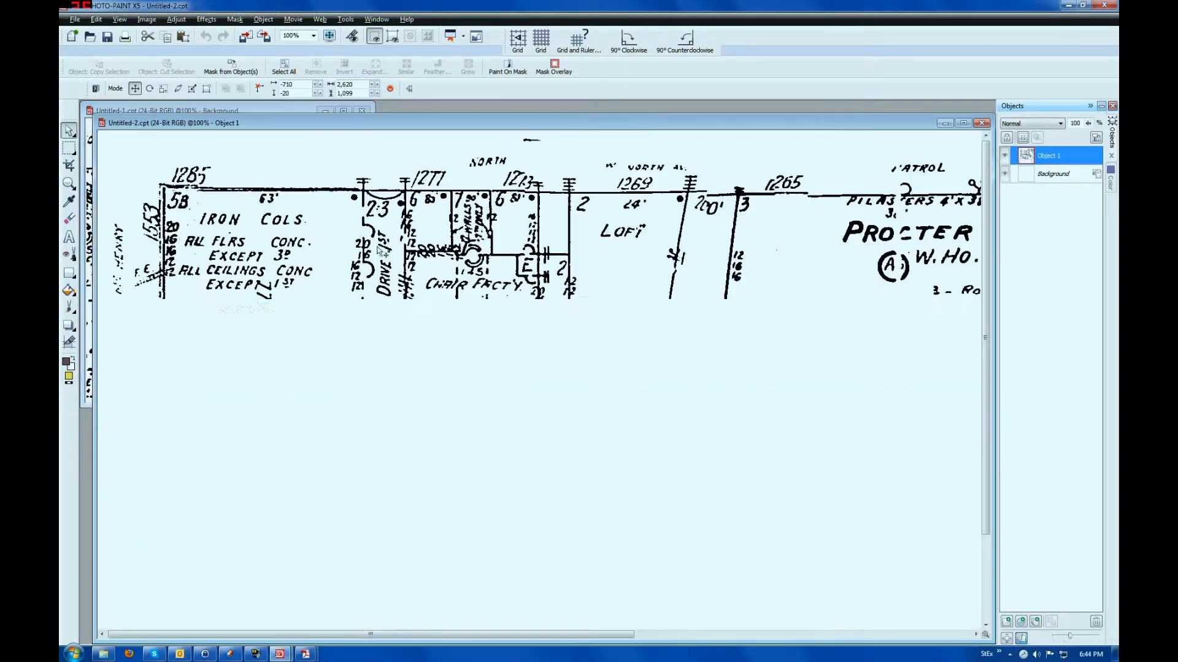
{"action": "left_click", "coordinate": [361, 110]}
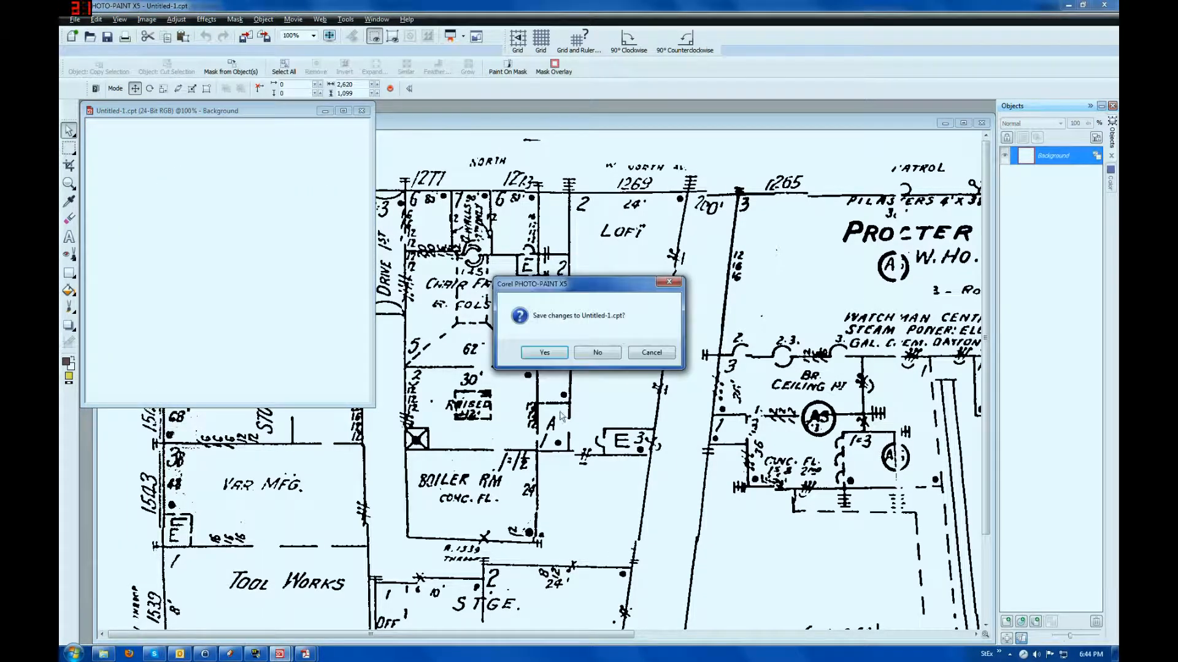
{"action": "left_click", "coordinate": [596, 352]}
Maximize the pasted map's document window and bring the whole Procter & Gamble warehouse into view.
{"action": "left_click_drag", "start_coordinate": [358, 636], "coordinate": [668, 638]}
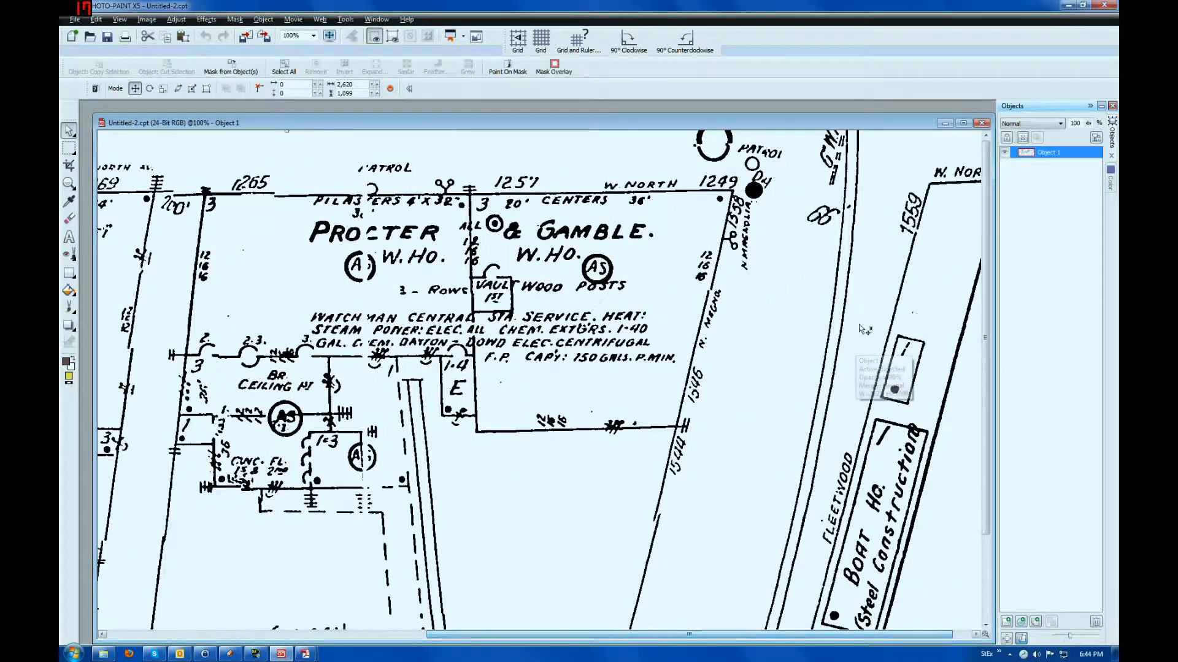
{"action": "scroll", "coordinate": [980, 359], "scroll_direction": "down", "scroll_amount": 3}
{"action": "scroll", "coordinate": [980, 359], "scroll_direction": "up", "scroll_amount": 3}
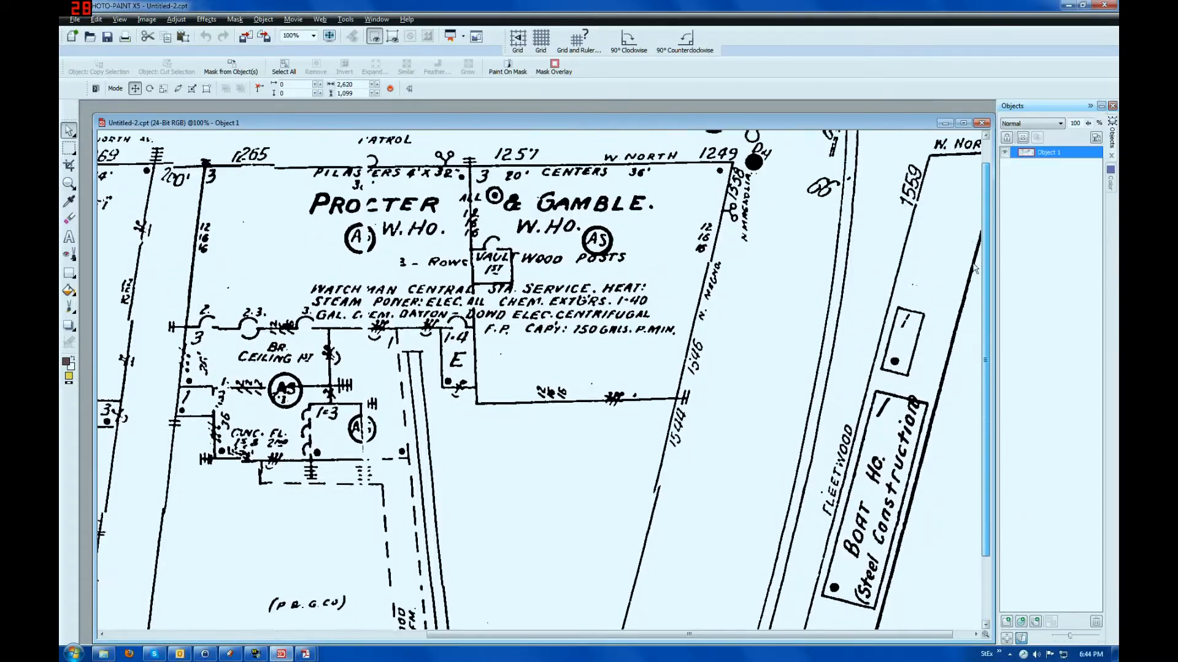
{"action": "left_click", "coordinate": [963, 124]}
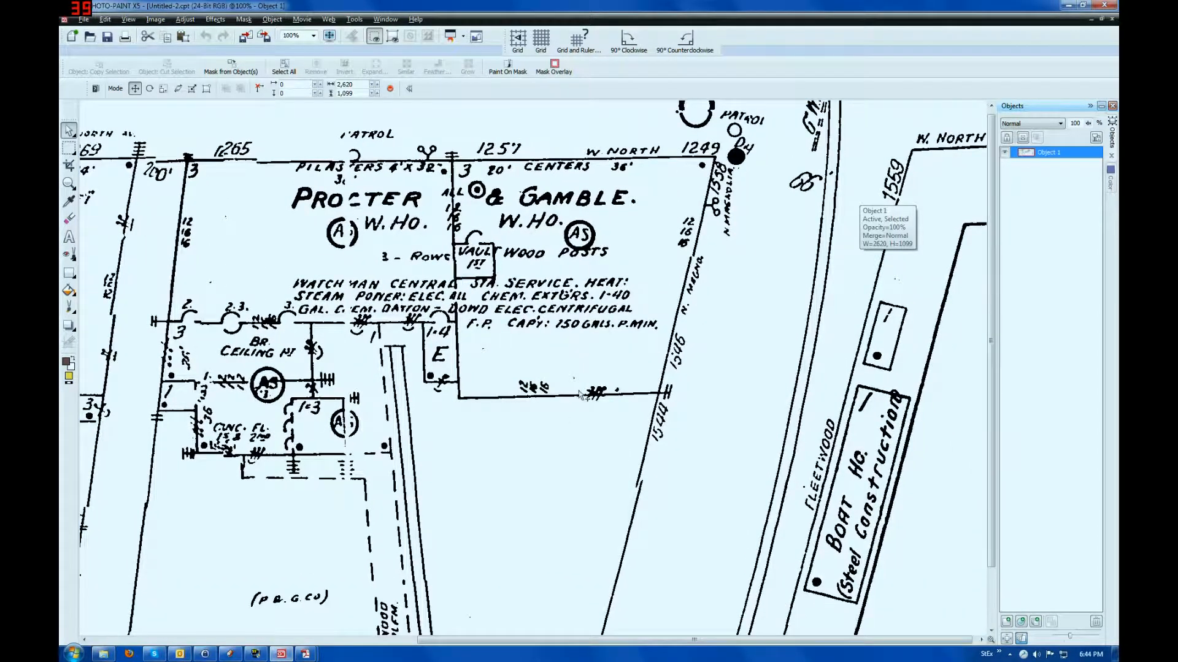
{"action": "left_click_drag", "start_coordinate": [404, 641], "coordinate": [359, 642]}
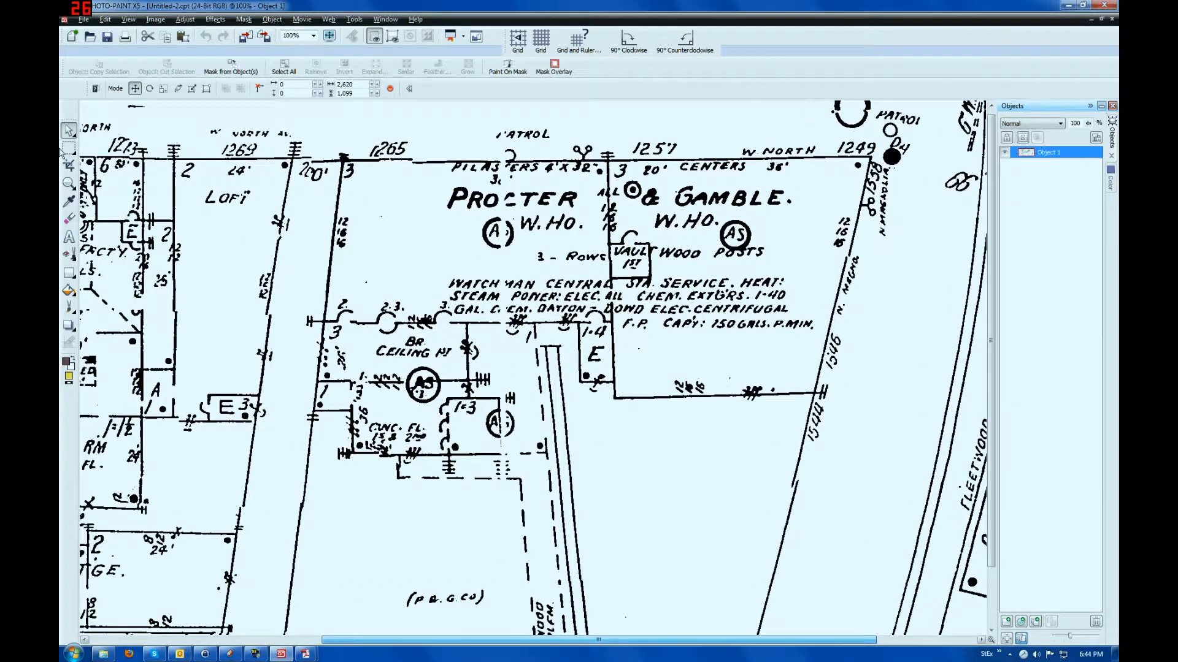
Open Squire Dingee Pickles.cpt and move its vertical Scale of Feet bar over to the Onion Ho. area.
{"action": "left_click", "coordinate": [84, 19]}
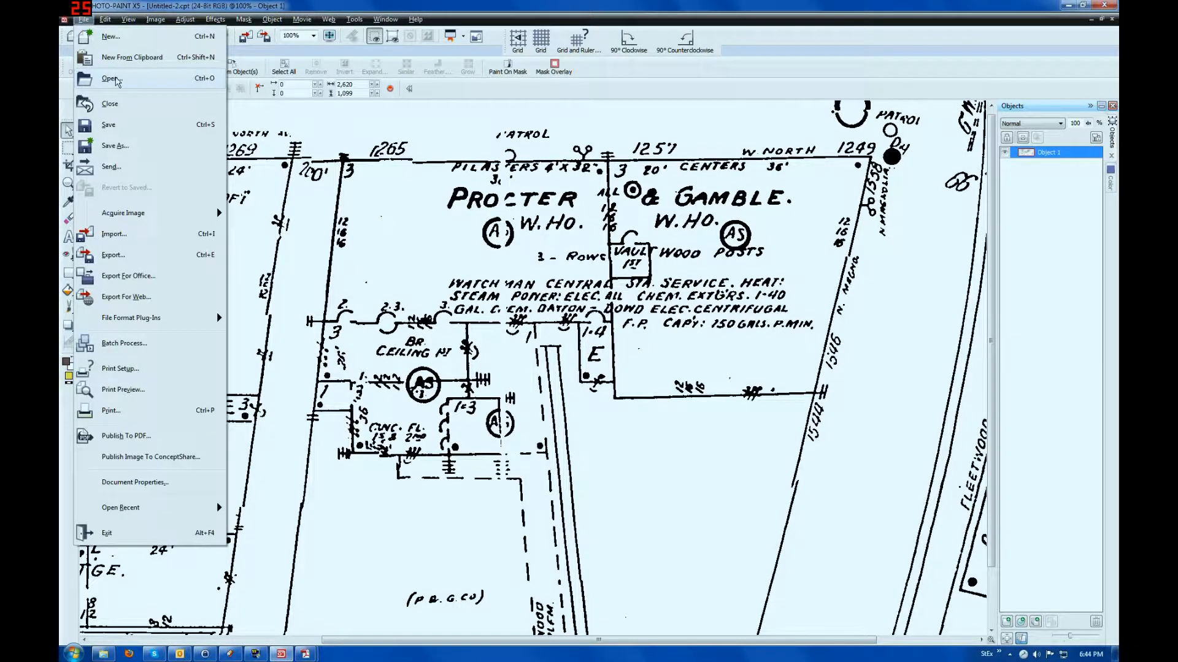
{"action": "left_click", "coordinate": [113, 78]}
{"action": "double_click", "coordinate": [463, 208]}
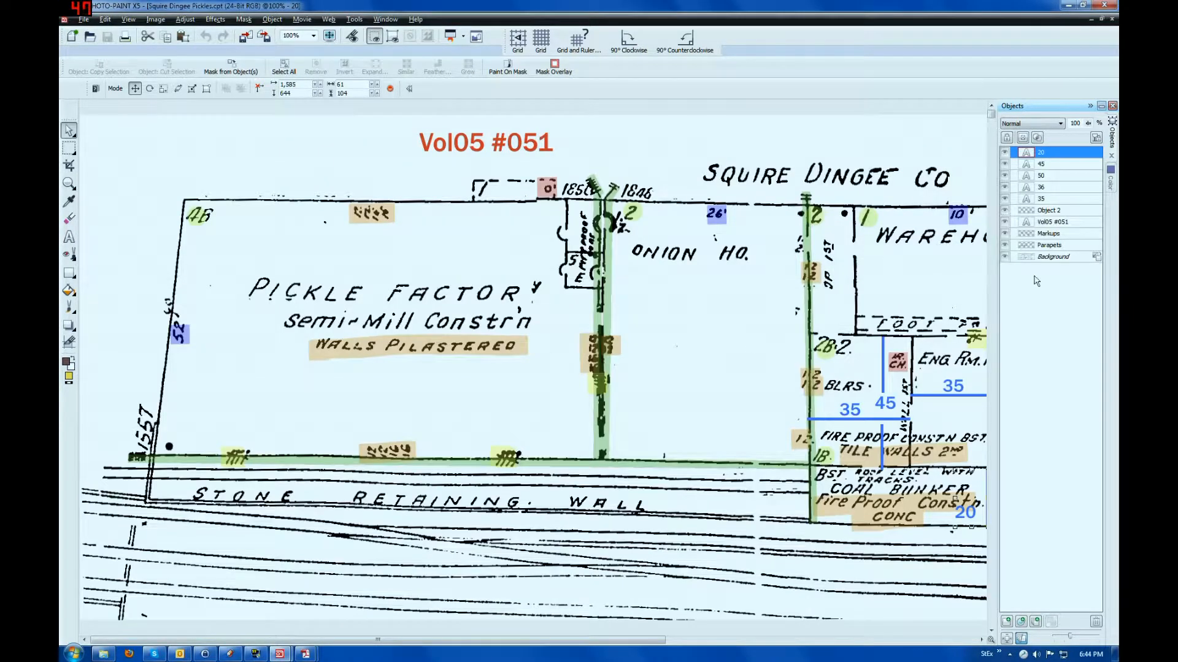
{"action": "left_click_drag", "start_coordinate": [504, 640], "coordinate": [753, 624]}
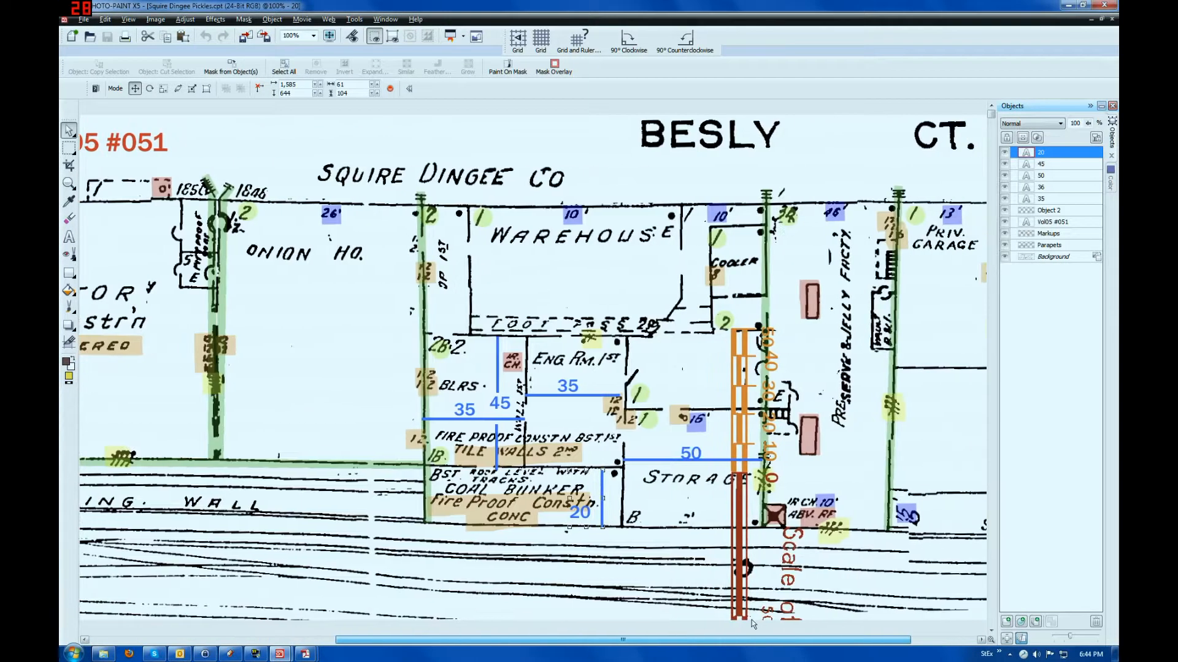
{"action": "left_click_drag", "start_coordinate": [742, 538], "coordinate": [291, 345]}
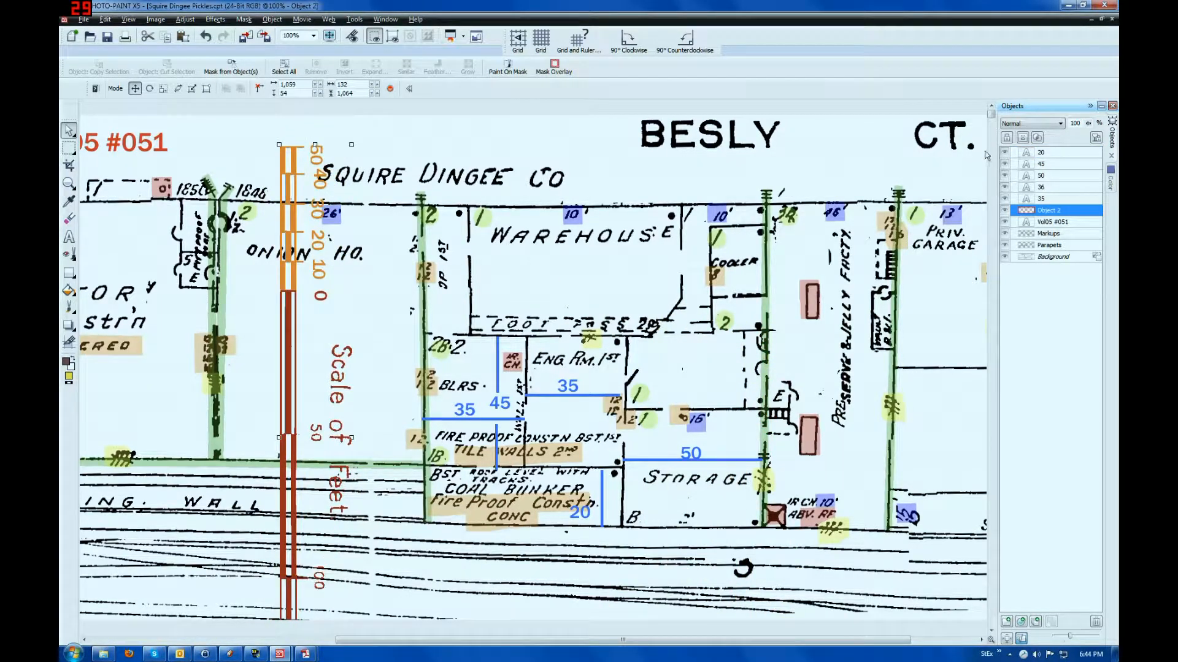
Copy the Scale of Feet bar from Squire Dingee Pickles.cpt into the Untitled-2 map, then close Squire Dingee Pickles.cpt without saving.
{"action": "left_click", "coordinate": [1101, 20]}
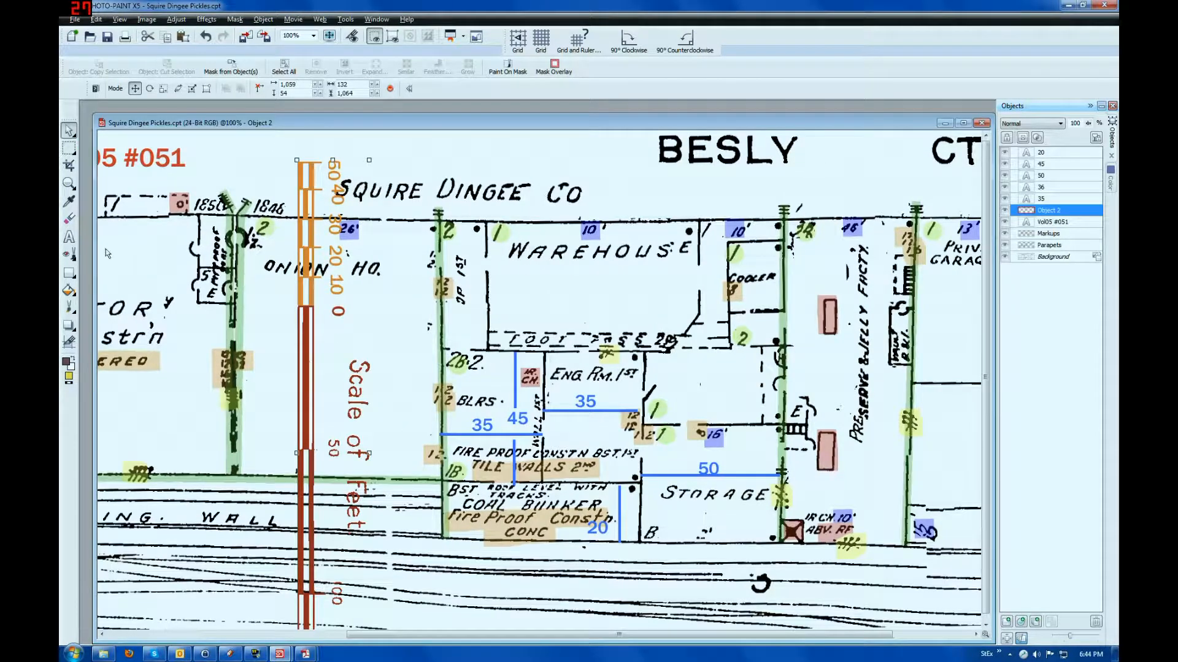
{"action": "left_click_drag", "start_coordinate": [104, 233], "coordinate": [414, 236]}
{"action": "left_click_drag", "start_coordinate": [634, 397], "coordinate": [544, 345]}
{"action": "right_click", "coordinate": [543, 341]}
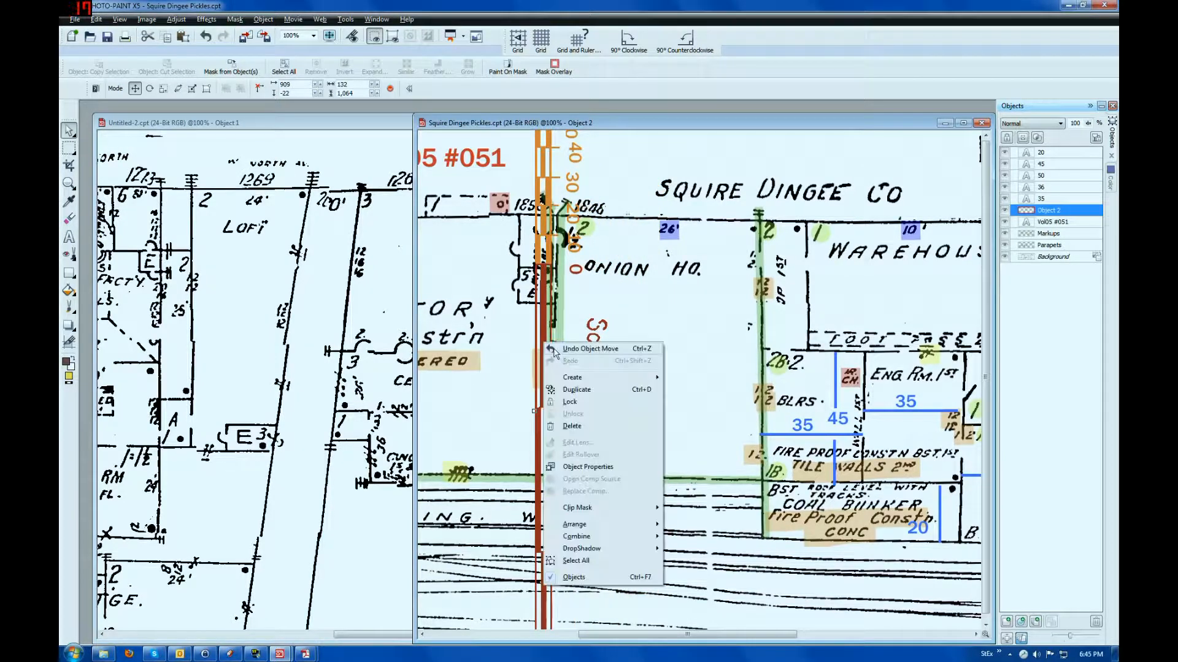
{"action": "left_click", "coordinate": [552, 372]}
{"action": "left_click_drag", "start_coordinate": [552, 372], "coordinate": [300, 399]}
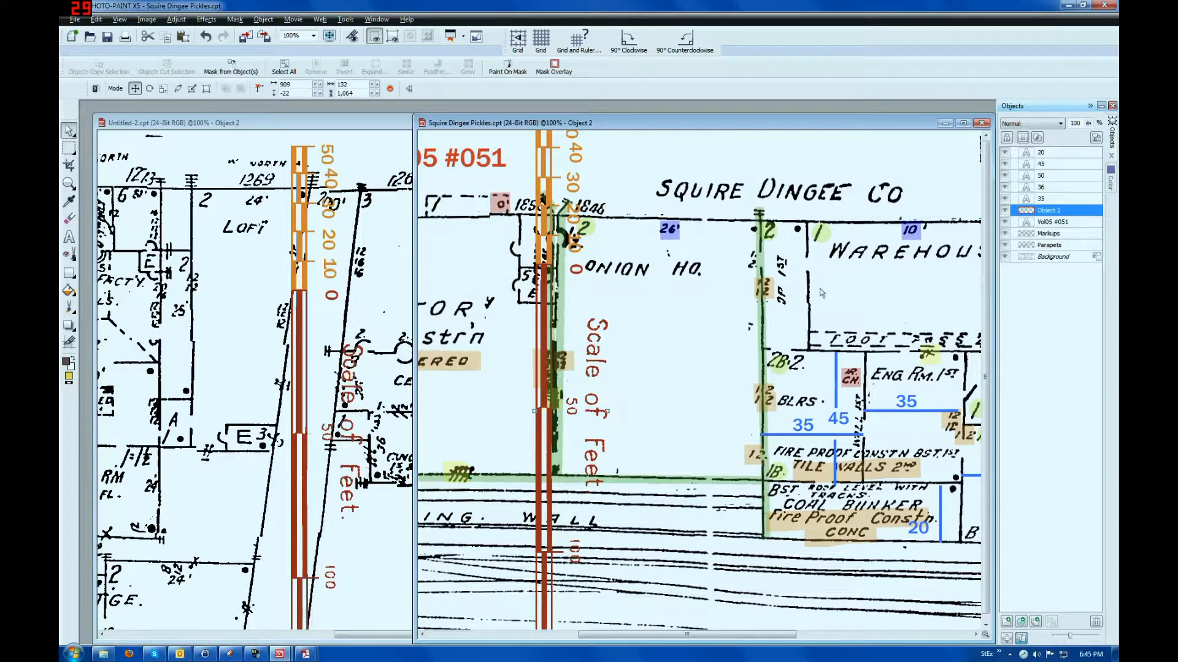
{"action": "left_click", "coordinate": [981, 123]}
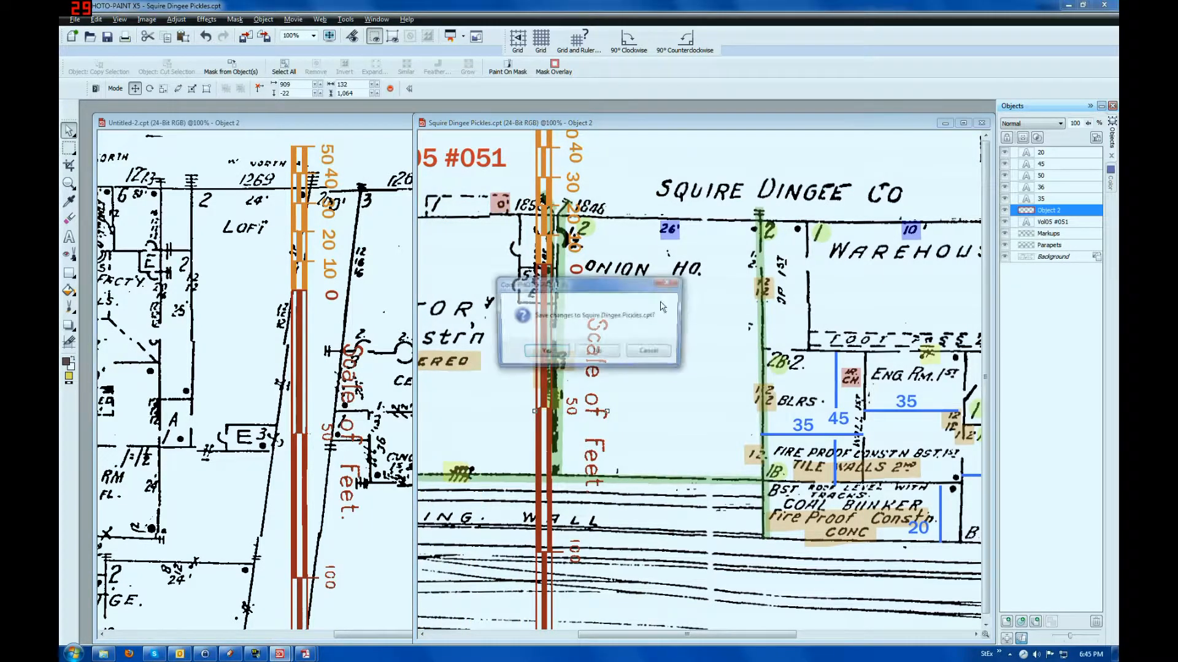
{"action": "left_click", "coordinate": [596, 352]}
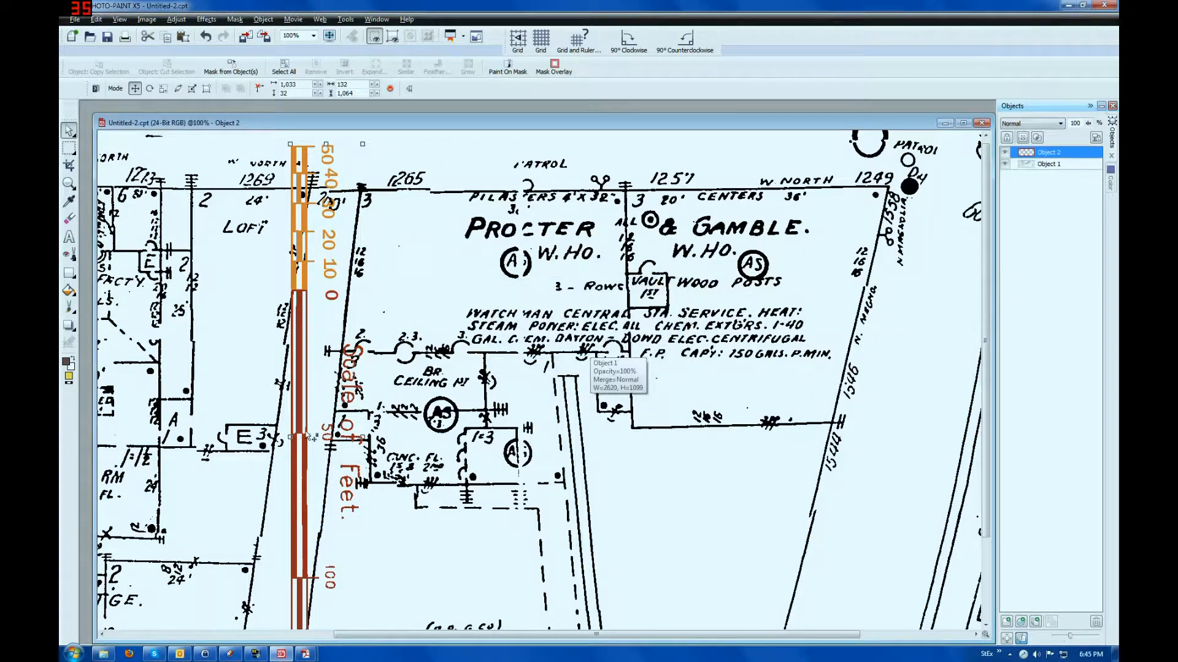
Rotate the scale bar 90° counterclockwise and lay it across the Procter & Gamble warehouse, just below the building name.
{"action": "left_click_drag", "start_coordinate": [304, 417], "coordinate": [528, 446]}
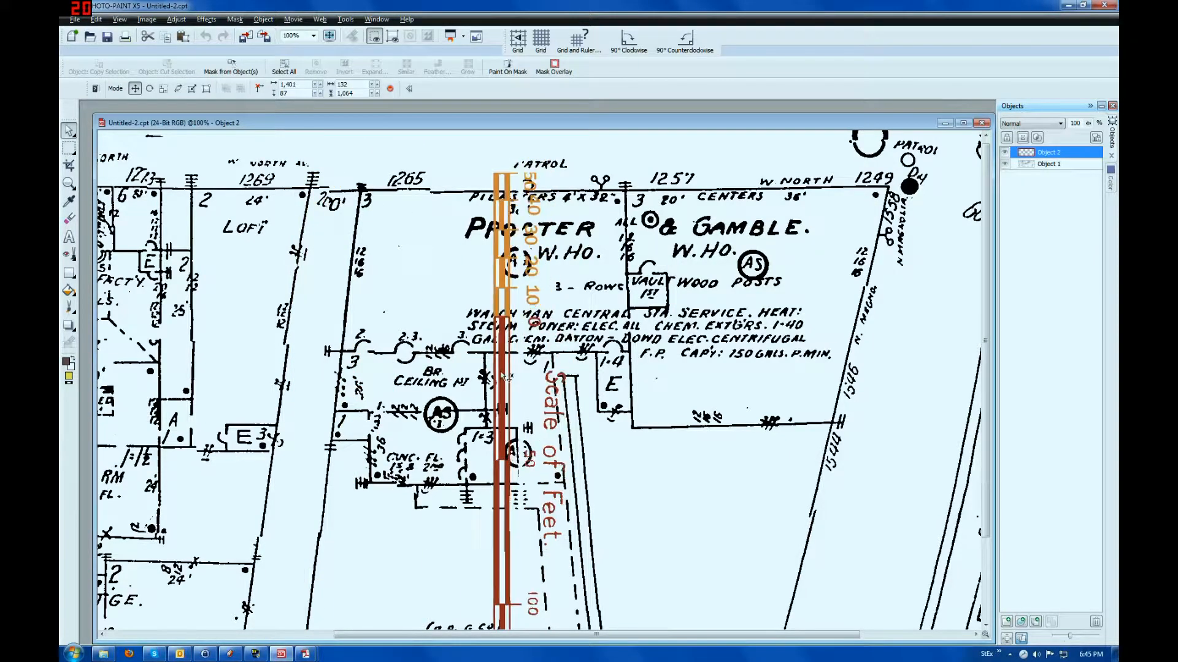
{"action": "left_click", "coordinate": [688, 46]}
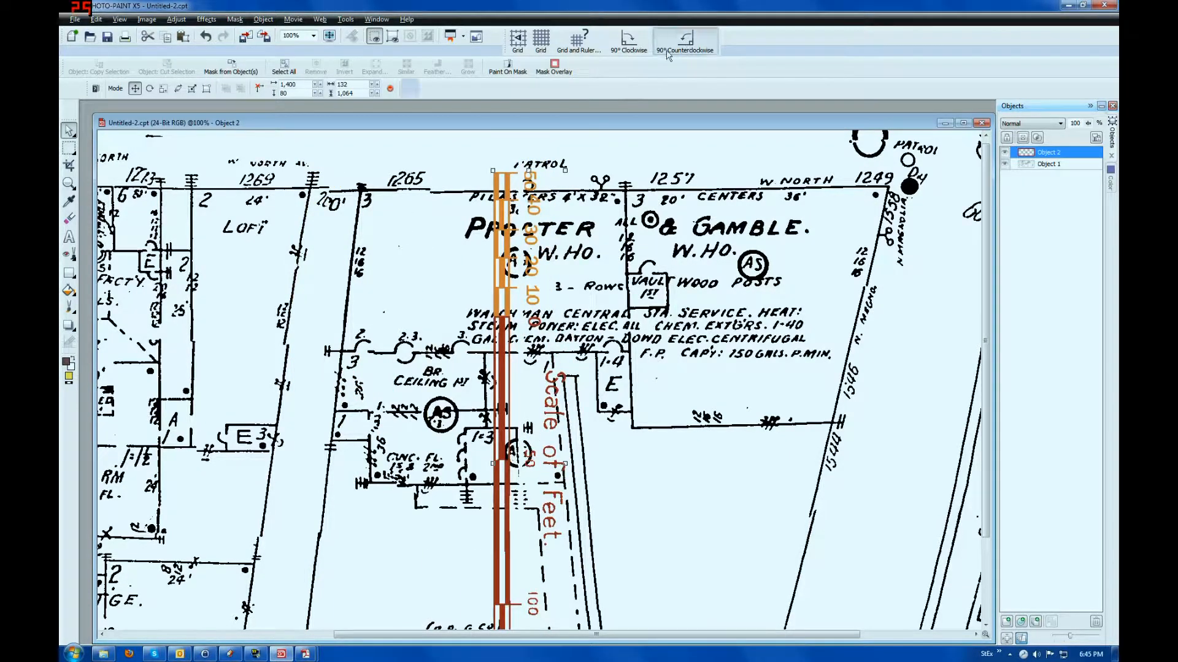
{"action": "left_click_drag", "start_coordinate": [498, 503], "coordinate": [511, 365]}
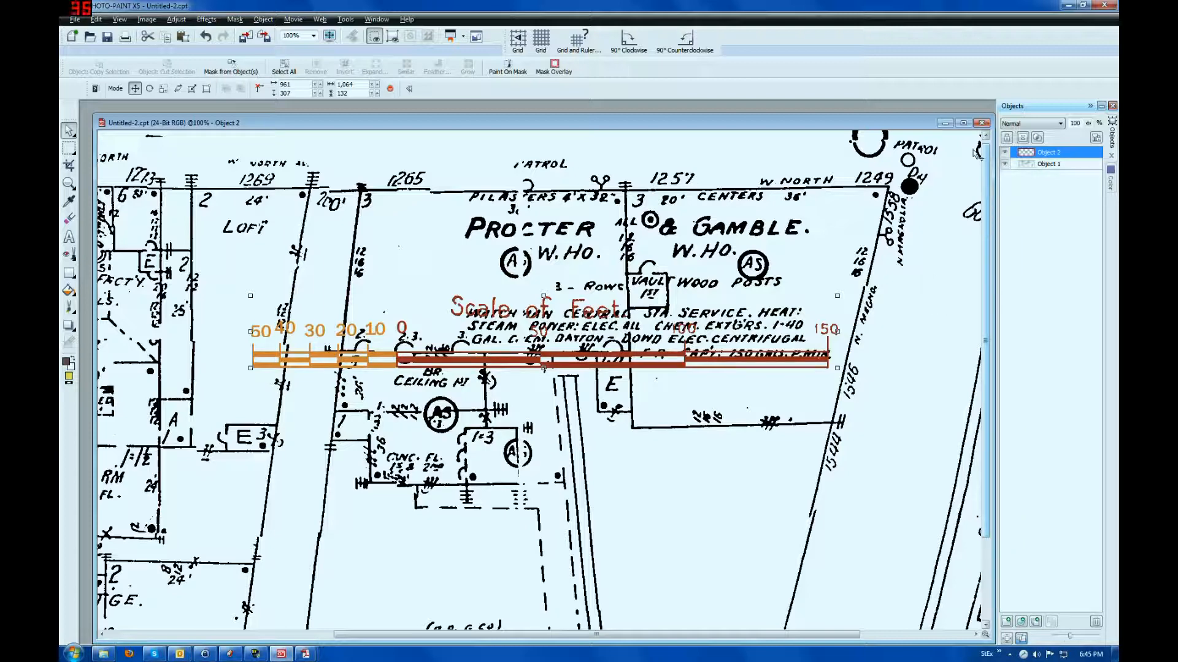
{"action": "left_click", "coordinate": [963, 123]}
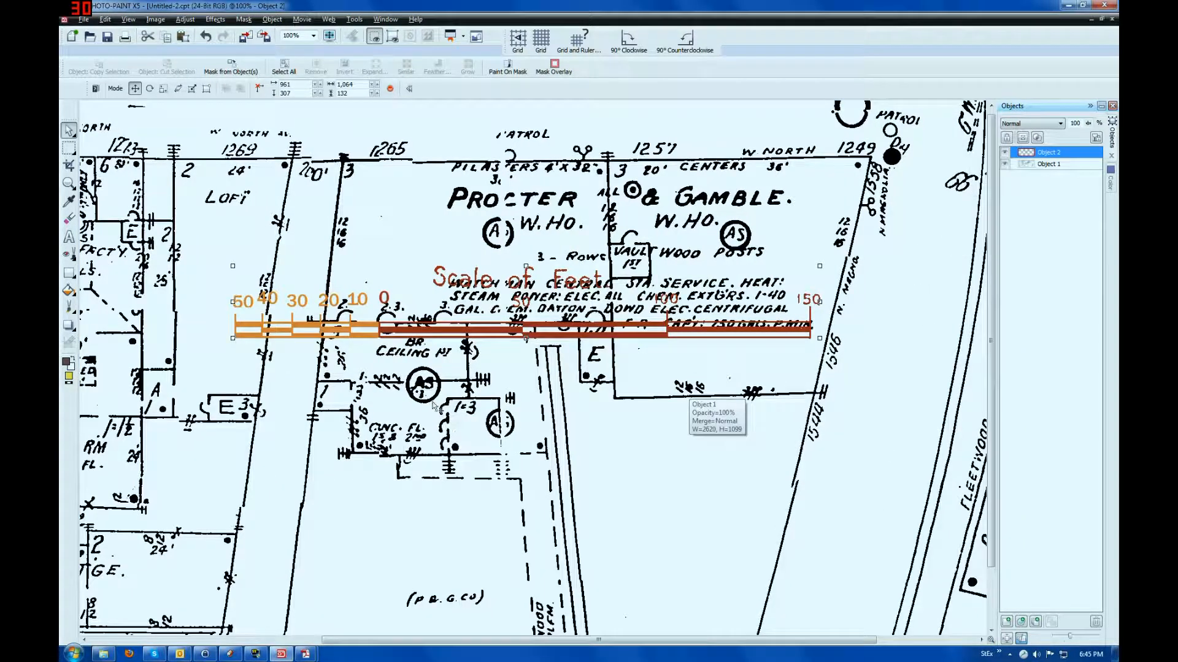
{"action": "left_click_drag", "start_coordinate": [639, 641], "coordinate": [694, 660]}
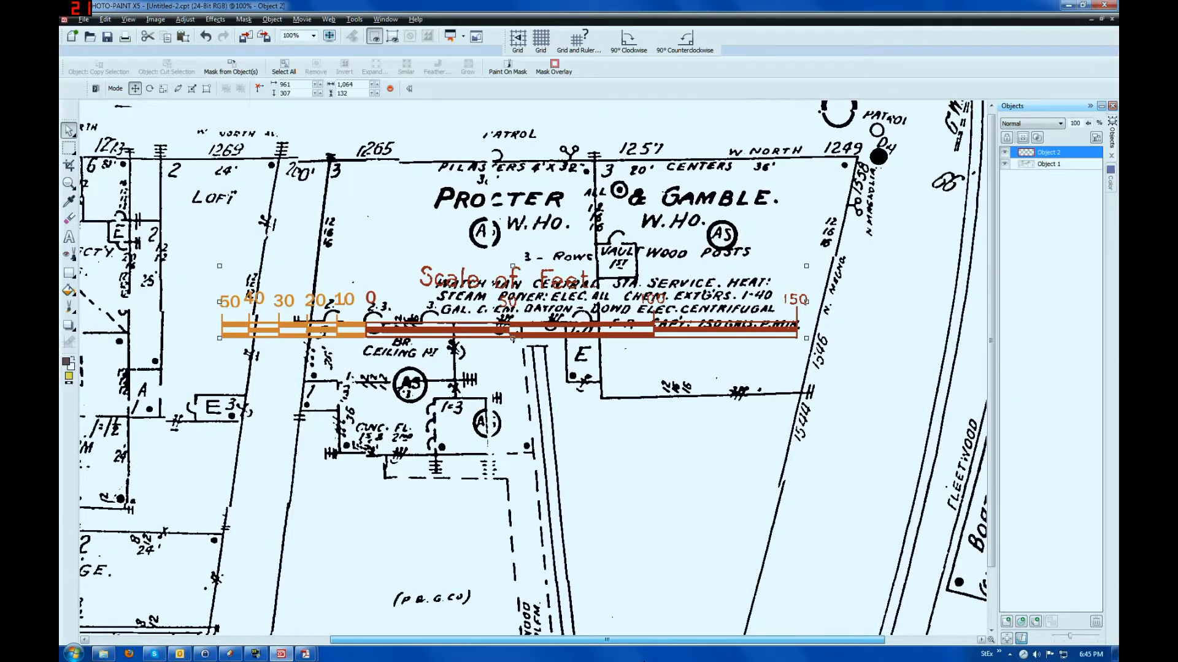
{"action": "left_click_drag", "start_coordinate": [503, 370], "coordinate": [497, 239]}
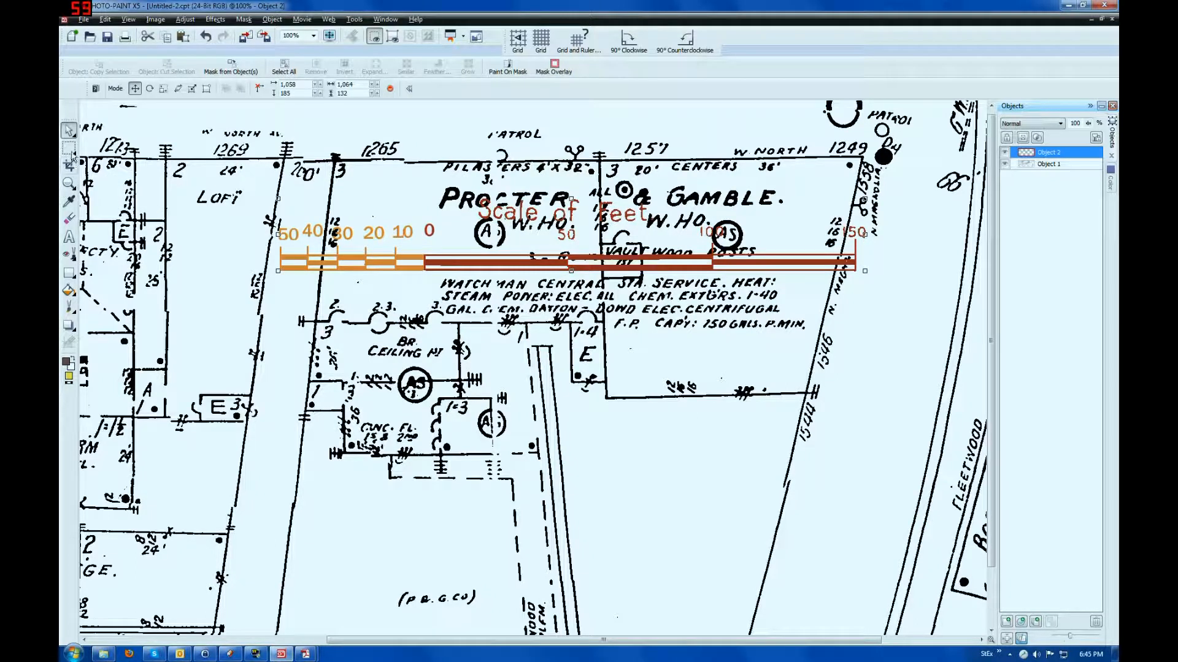
On Object 1, erase the street name, both Patrol labels, the circled AS in the small southern room and the (P. & G. Co) note.
{"action": "left_click", "coordinate": [69, 218]}
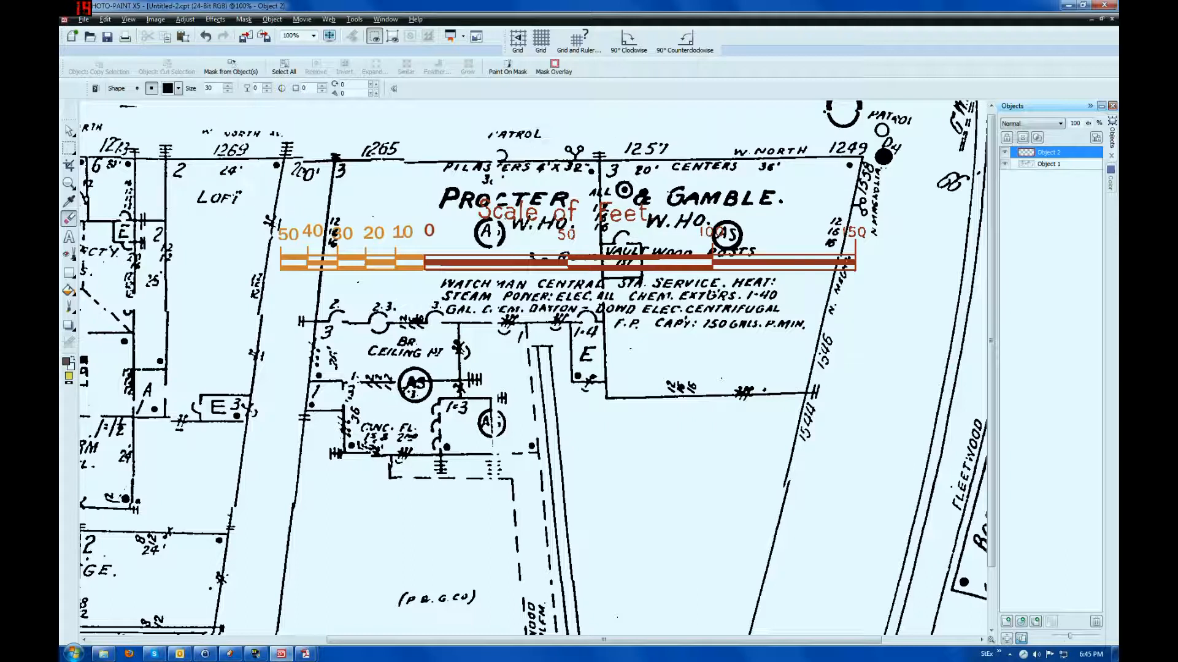
{"action": "left_click", "coordinate": [1046, 164]}
{"action": "mouse_move", "coordinate": [515, 136]}
{"action": "left_mouse_down"}
{"action": "mouse_move", "coordinate": [546, 138]}
{"action": "mouse_move", "coordinate": [482, 138]}
{"action": "left_mouse_up"}
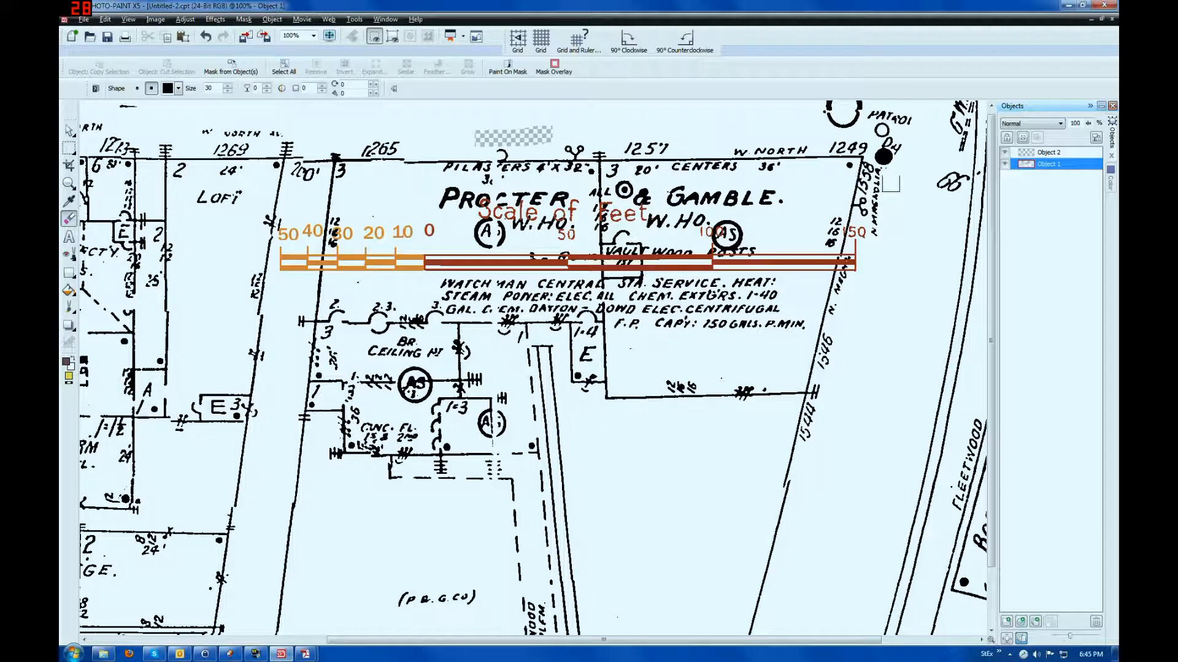
{"action": "mouse_move", "coordinate": [880, 142]}
{"action": "left_mouse_down"}
{"action": "mouse_move", "coordinate": [874, 134]}
{"action": "mouse_move", "coordinate": [906, 126]}
{"action": "mouse_move", "coordinate": [862, 110]}
{"action": "left_mouse_up"}
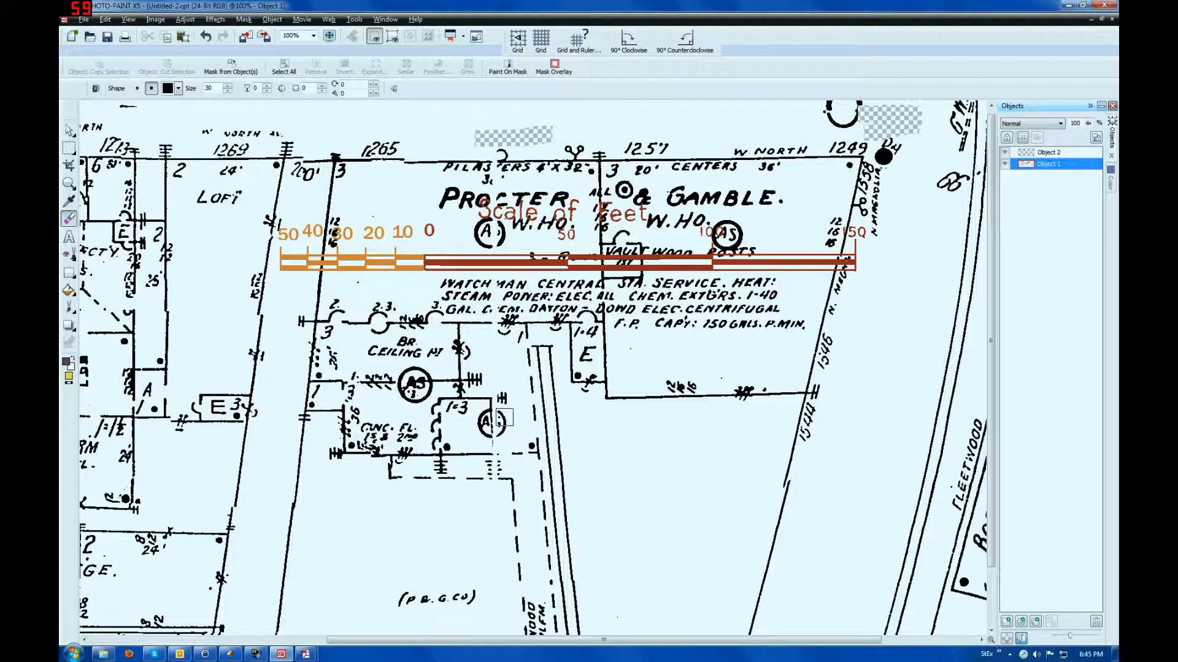
{"action": "mouse_move", "coordinate": [504, 418]}
{"action": "left_mouse_down"}
{"action": "mouse_move", "coordinate": [502, 434]}
{"action": "mouse_move", "coordinate": [480, 413]}
{"action": "mouse_move", "coordinate": [480, 431]}
{"action": "left_mouse_up"}
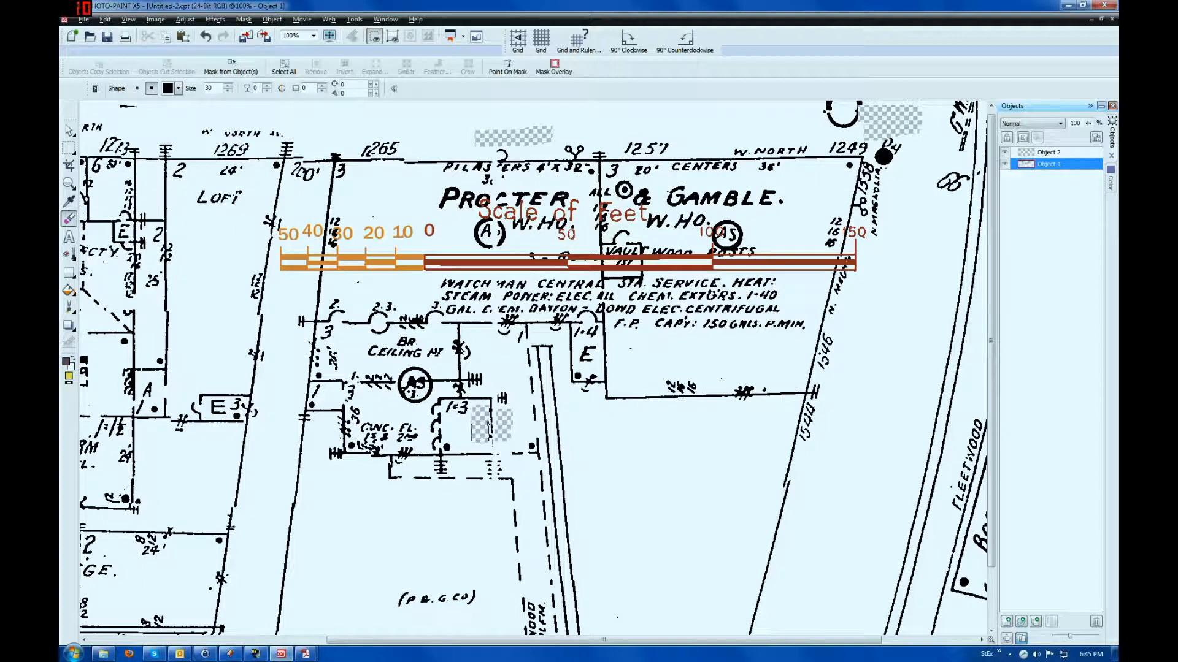
{"action": "left_click_drag", "start_coordinate": [399, 600], "coordinate": [477, 595]}
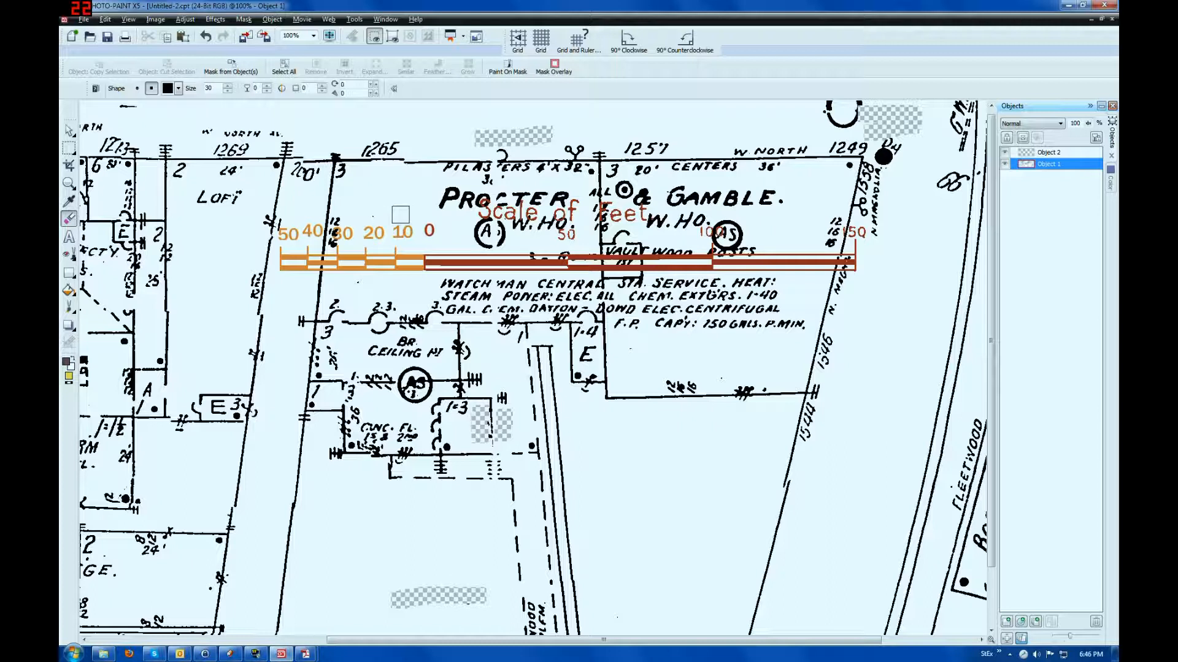
{"action": "left_click_drag", "start_coordinate": [288, 128], "coordinate": [210, 128]}
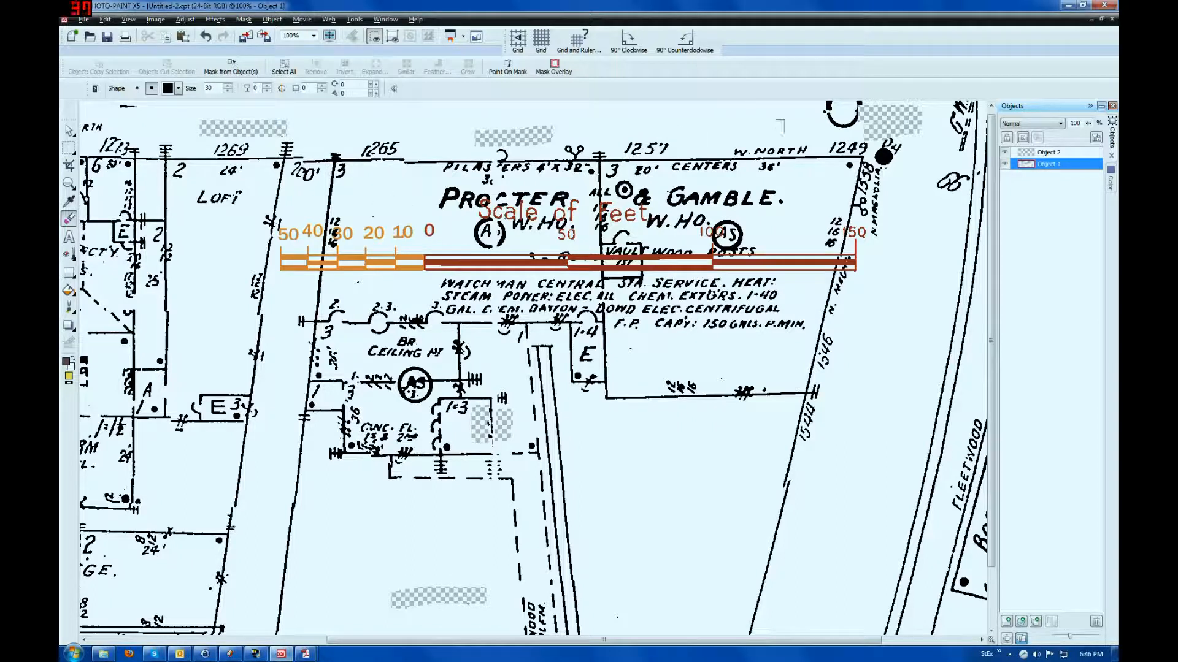
Erase the remaining W North lettering, hydrant marks and house numbers 1249, 1257, 1265 and 1269 along the street frontage.
{"action": "mouse_move", "coordinate": [734, 147]}
{"action": "left_mouse_down"}
{"action": "mouse_move", "coordinate": [897, 146]}
{"action": "mouse_move", "coordinate": [875, 157]}
{"action": "mouse_move", "coordinate": [892, 159]}
{"action": "mouse_move", "coordinate": [879, 158]}
{"action": "mouse_move", "coordinate": [895, 121]}
{"action": "mouse_move", "coordinate": [829, 109]}
{"action": "mouse_move", "coordinate": [869, 105]}
{"action": "mouse_move", "coordinate": [832, 107]}
{"action": "mouse_move", "coordinate": [954, 146]}
{"action": "mouse_move", "coordinate": [964, 101]}
{"action": "left_mouse_up"}
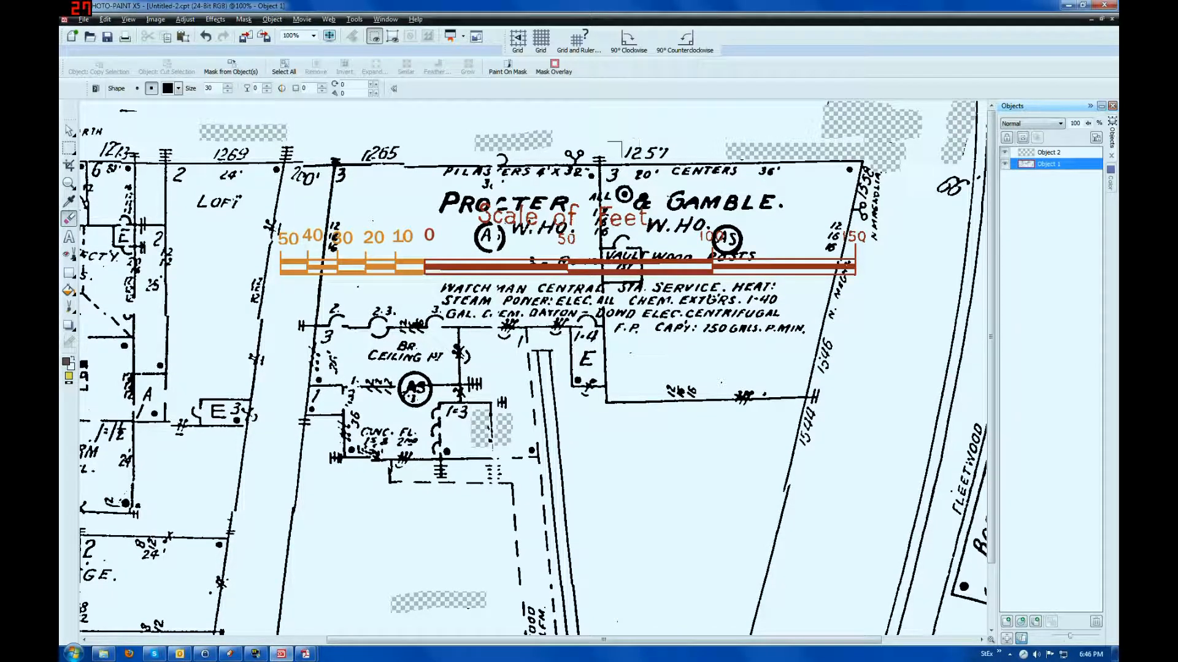
{"action": "left_click_drag", "start_coordinate": [638, 148], "coordinate": [678, 153]}
{"action": "left_click_drag", "start_coordinate": [584, 154], "coordinate": [476, 157]}
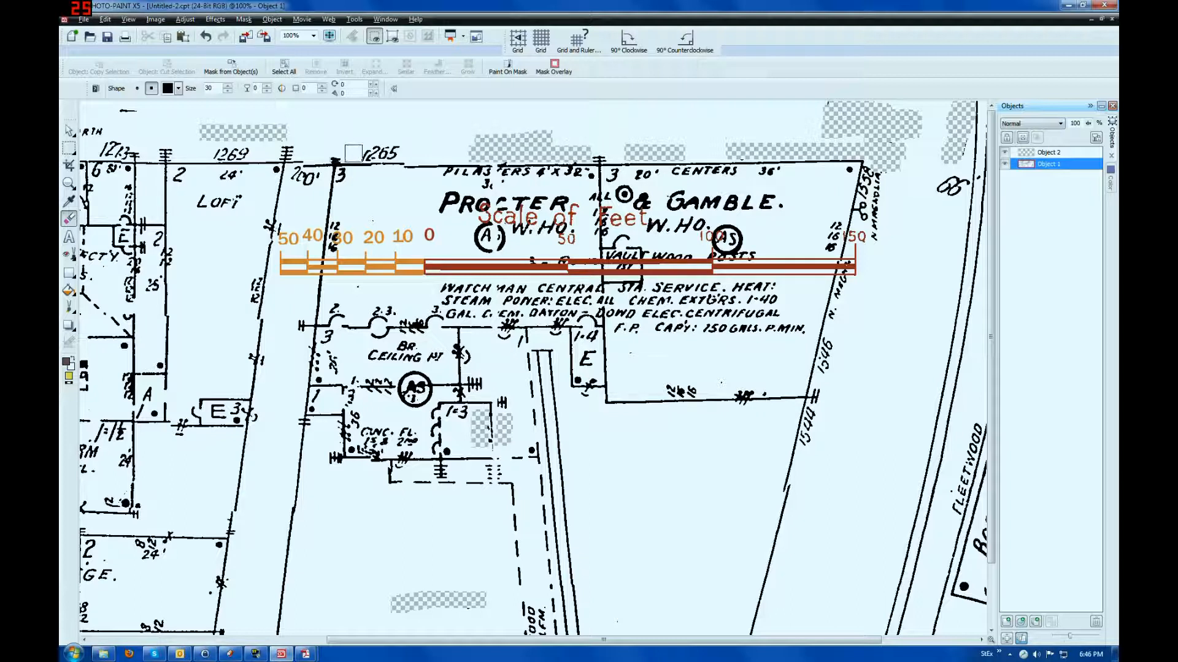
{"action": "left_click", "coordinate": [361, 153]}
{"action": "left_click_drag", "start_coordinate": [405, 150], "coordinate": [368, 153]}
{"action": "left_click_drag", "start_coordinate": [257, 150], "coordinate": [218, 153]}
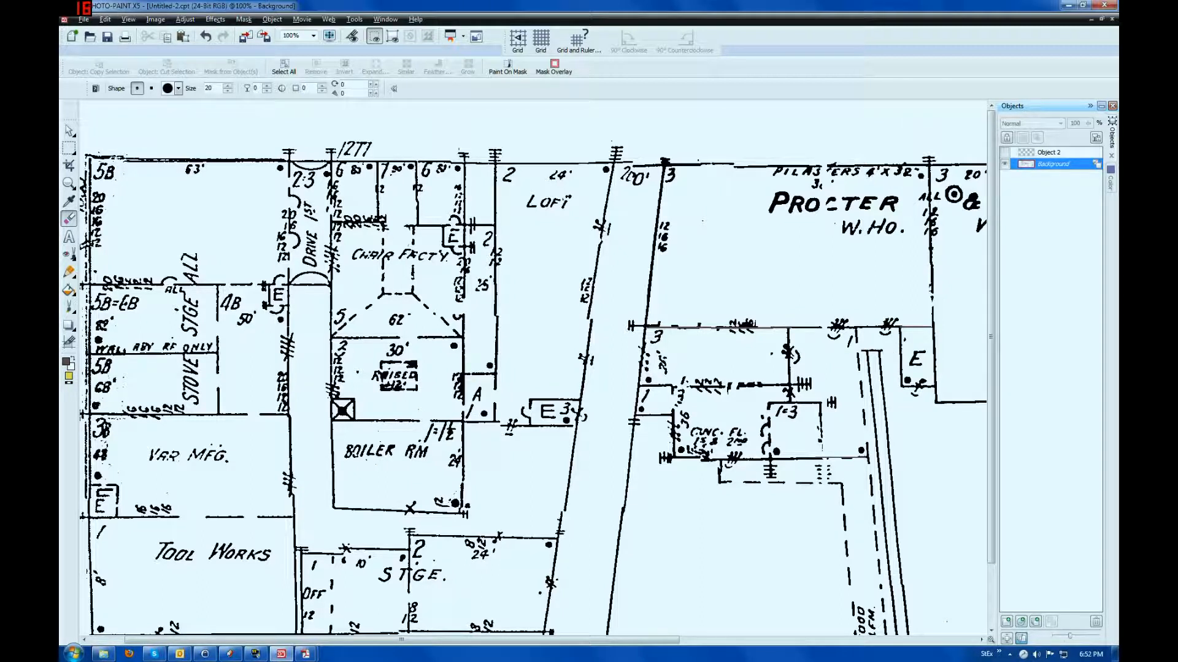
Add the text label "Vol 05 #077" above the Loft building in Franklin Gothic Medium at 36 pt.
{"action": "left_click", "coordinate": [69, 237]}
{"action": "left_click", "coordinate": [490, 140]}
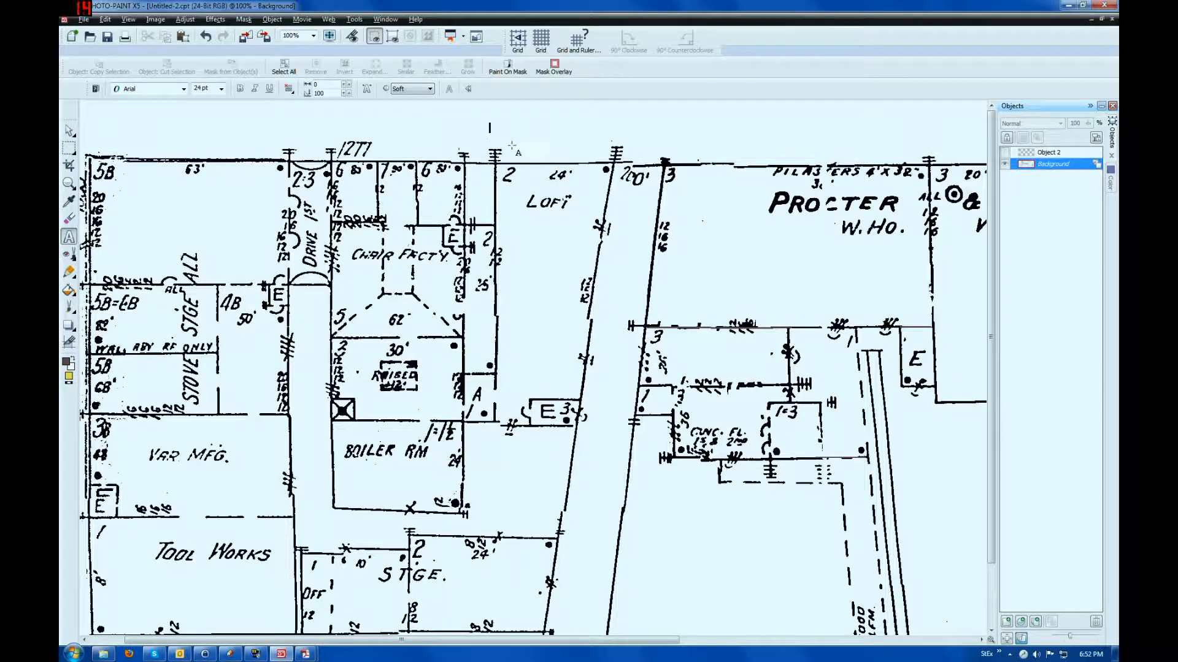
{"action": "left_click", "coordinate": [183, 89]}
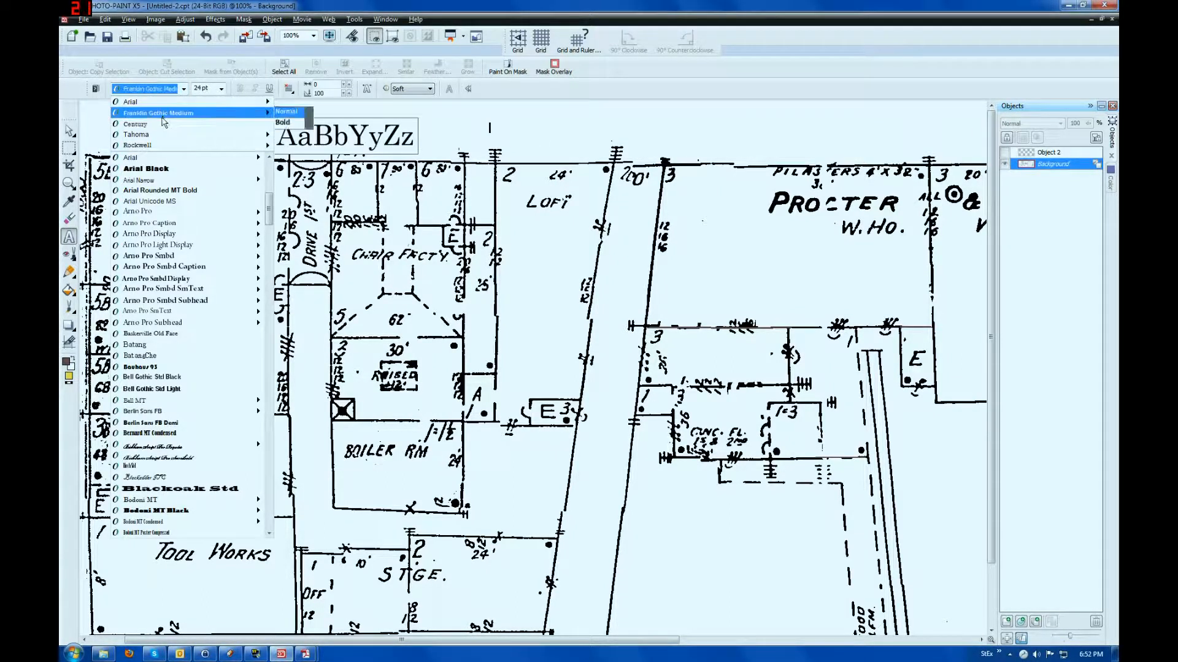
{"action": "left_click", "coordinate": [174, 114]}
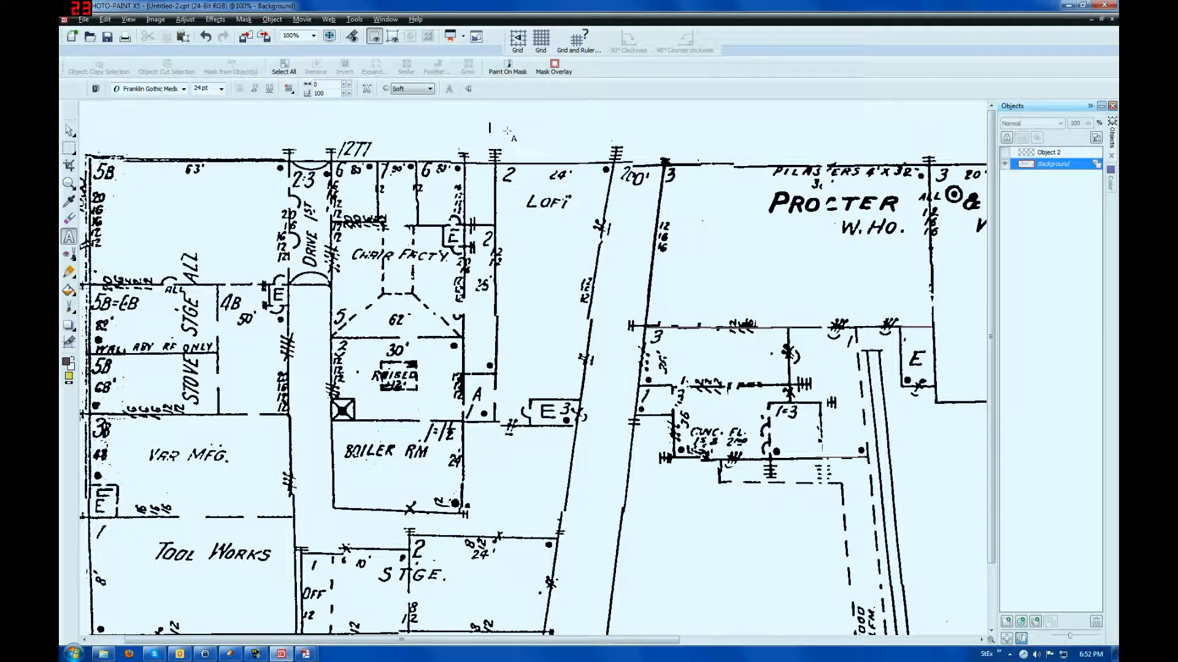
{"action": "left_click", "coordinate": [223, 90]}
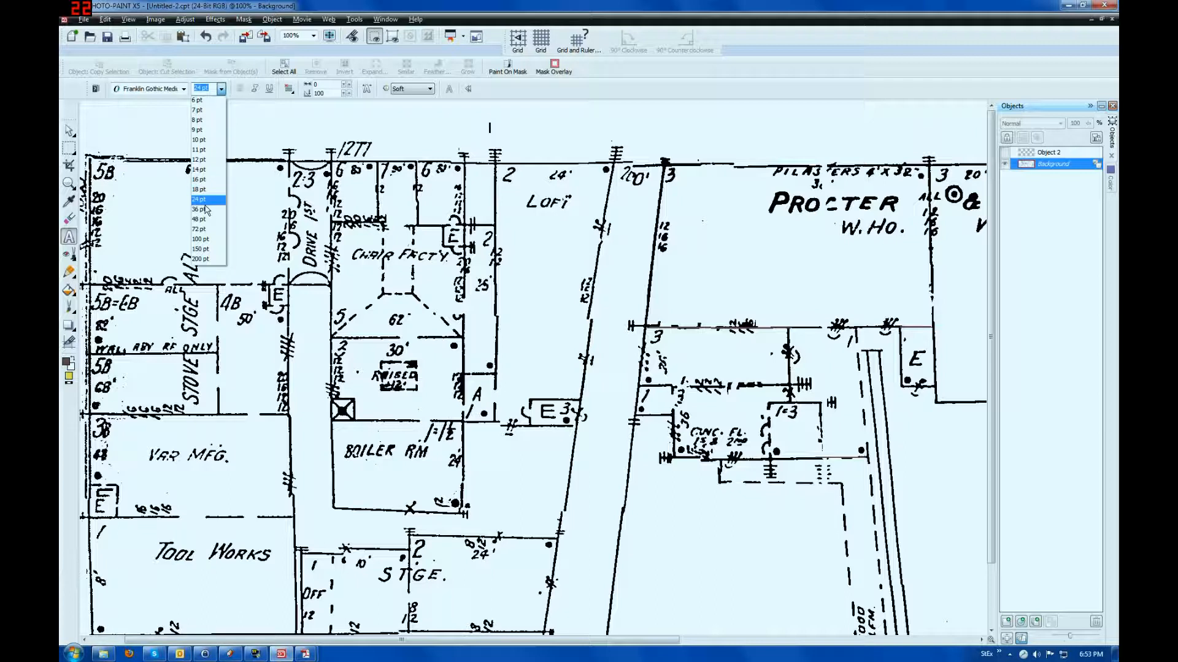
{"action": "left_click", "coordinate": [205, 209]}
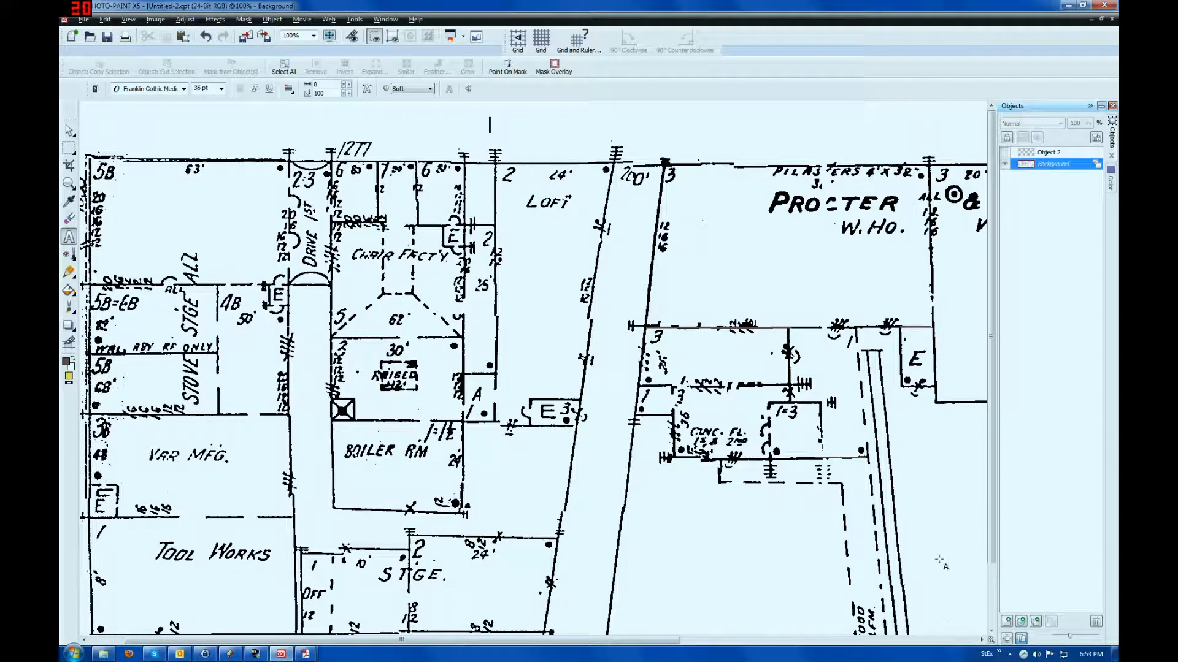
{"action": "type", "text": "Vol 0"}
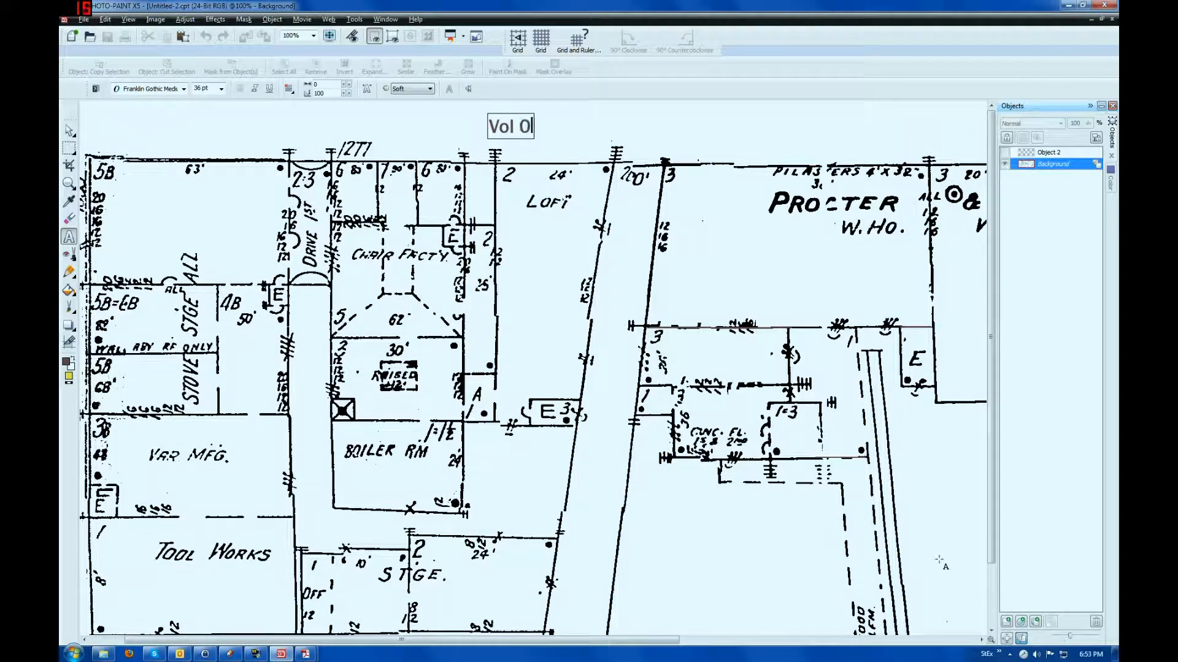
{"action": "type", "text": "5 #077"}
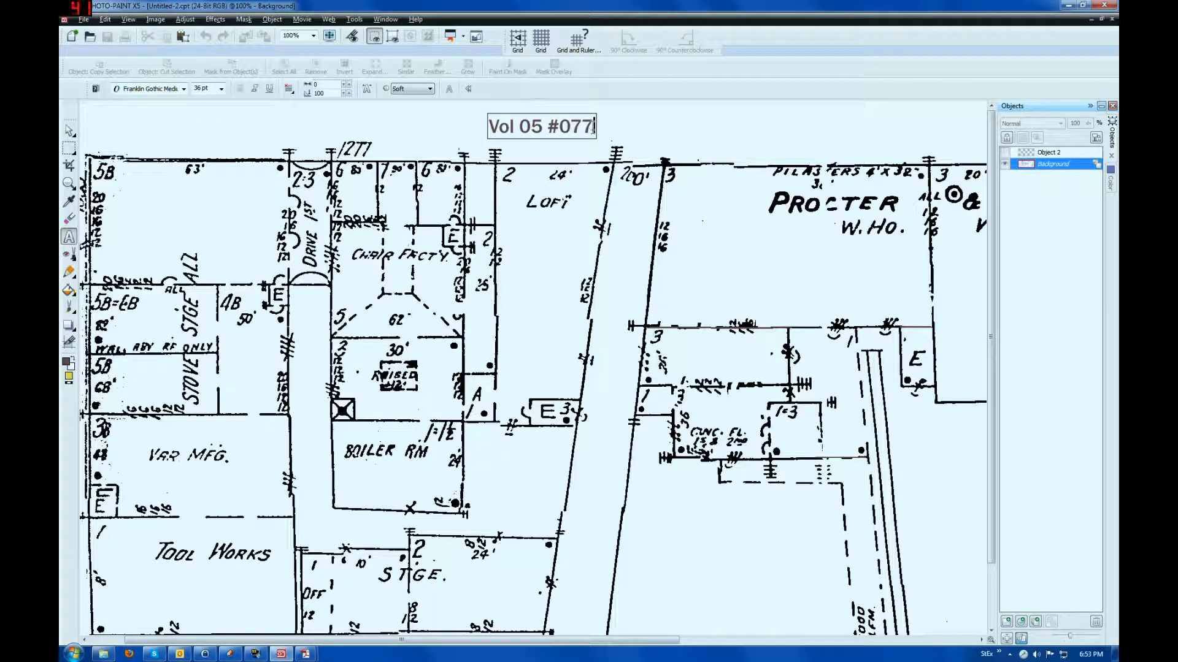
Colour the "Vol 05 #077" label red (#FF0000) and finish editing it.
{"action": "left_click_drag", "start_coordinate": [594, 127], "coordinate": [486, 130]}
{"action": "left_click", "coordinate": [1112, 171]}
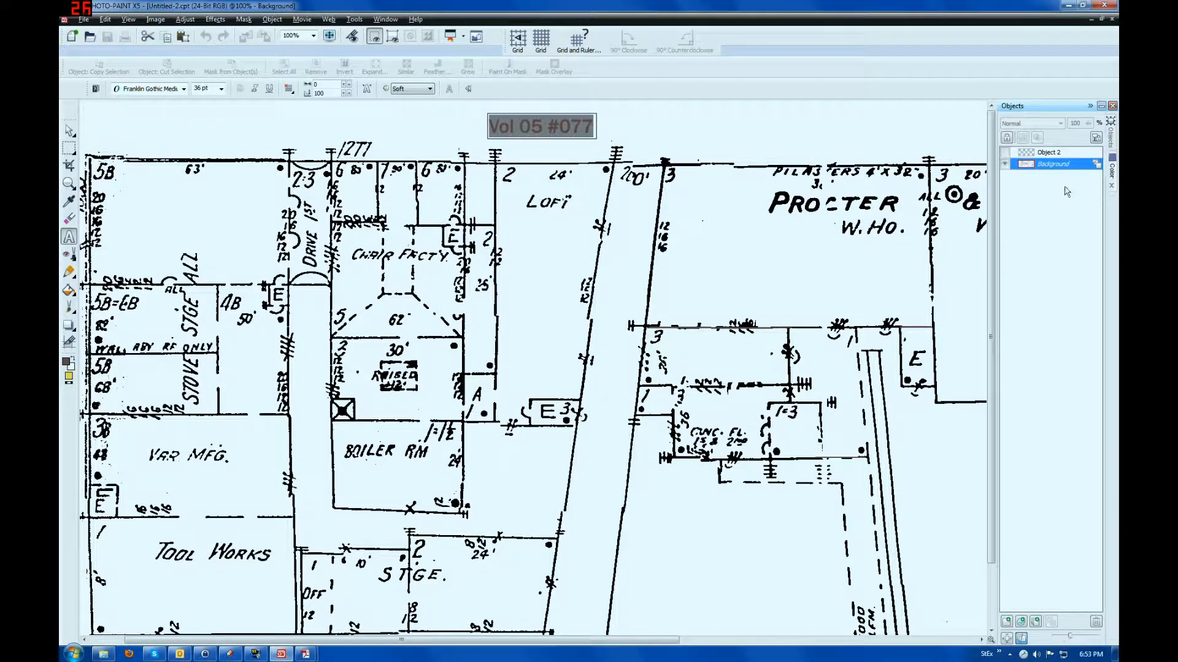
{"action": "left_click_drag", "start_coordinate": [1006, 163], "coordinate": [1070, 150]}
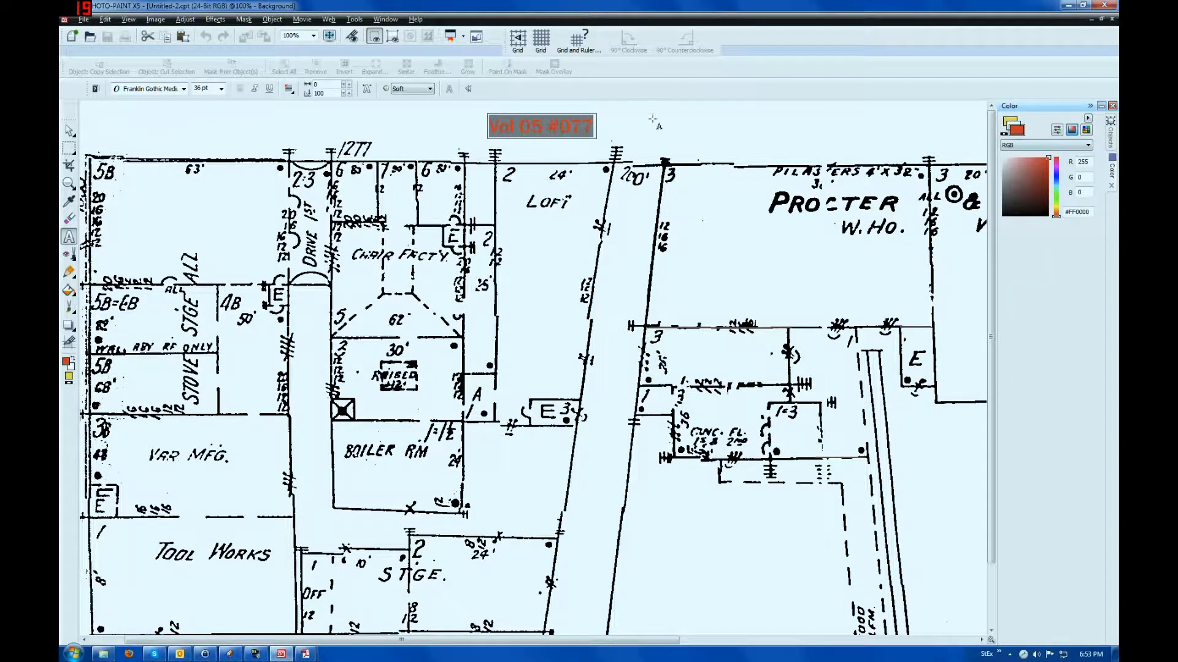
{"action": "left_click", "coordinate": [69, 131]}
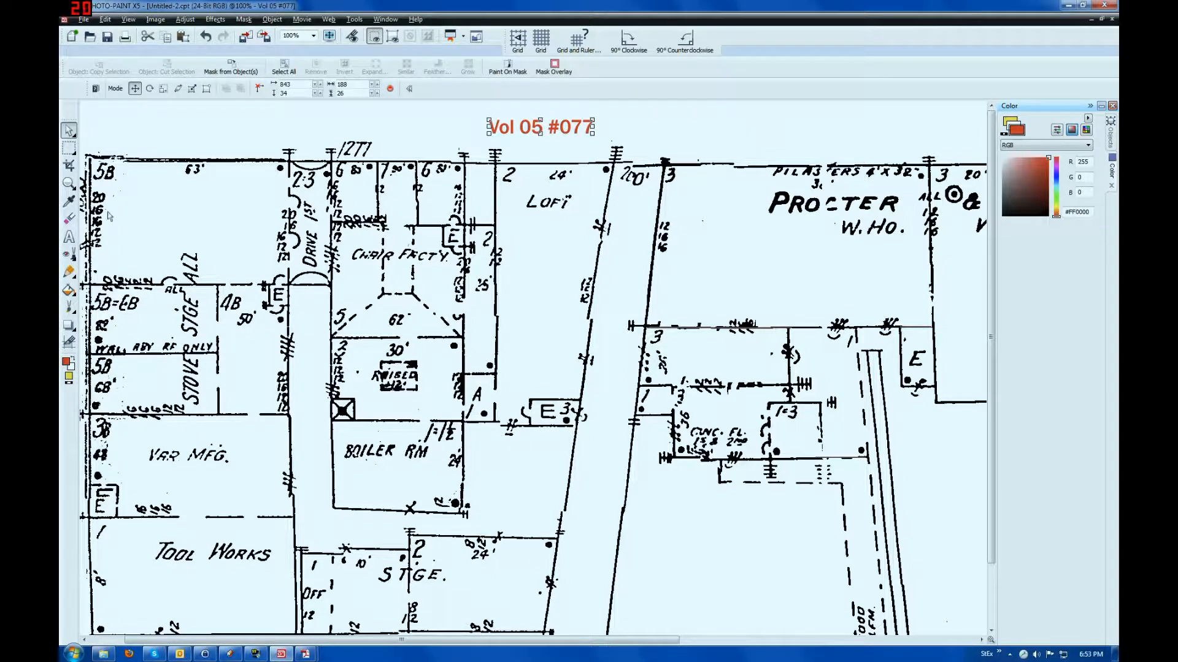
{"action": "left_click", "coordinate": [69, 237]}
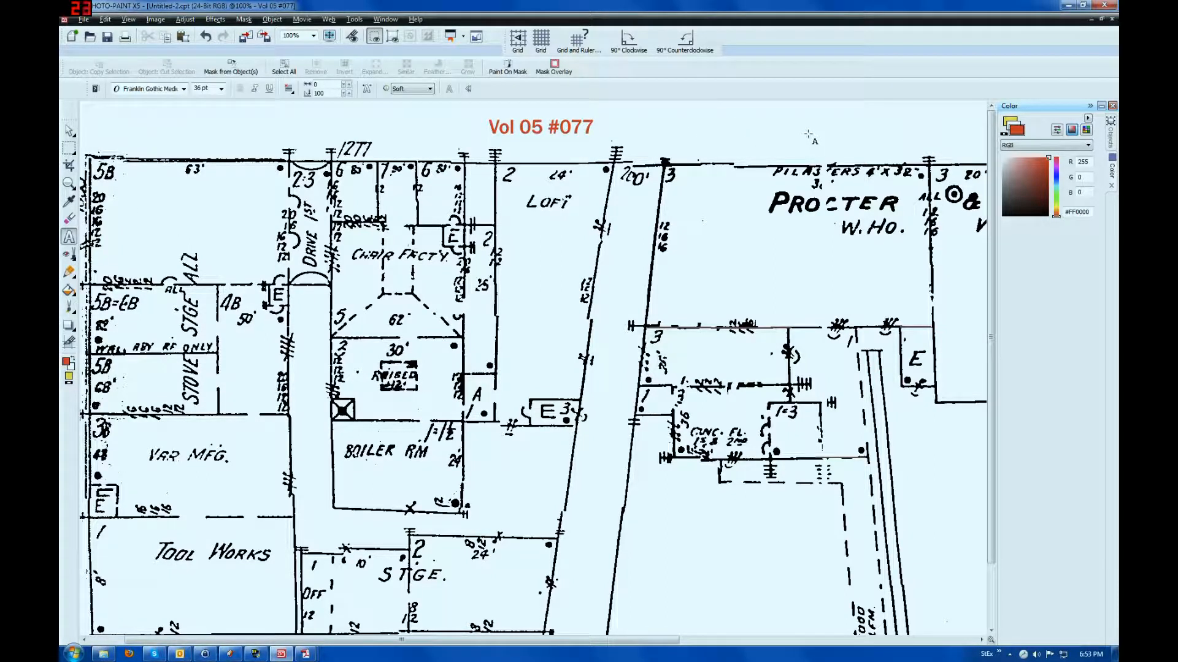
Add the red text label "North Ave." above the Procter warehouse and finish editing it.
{"action": "type", "text": "N"}
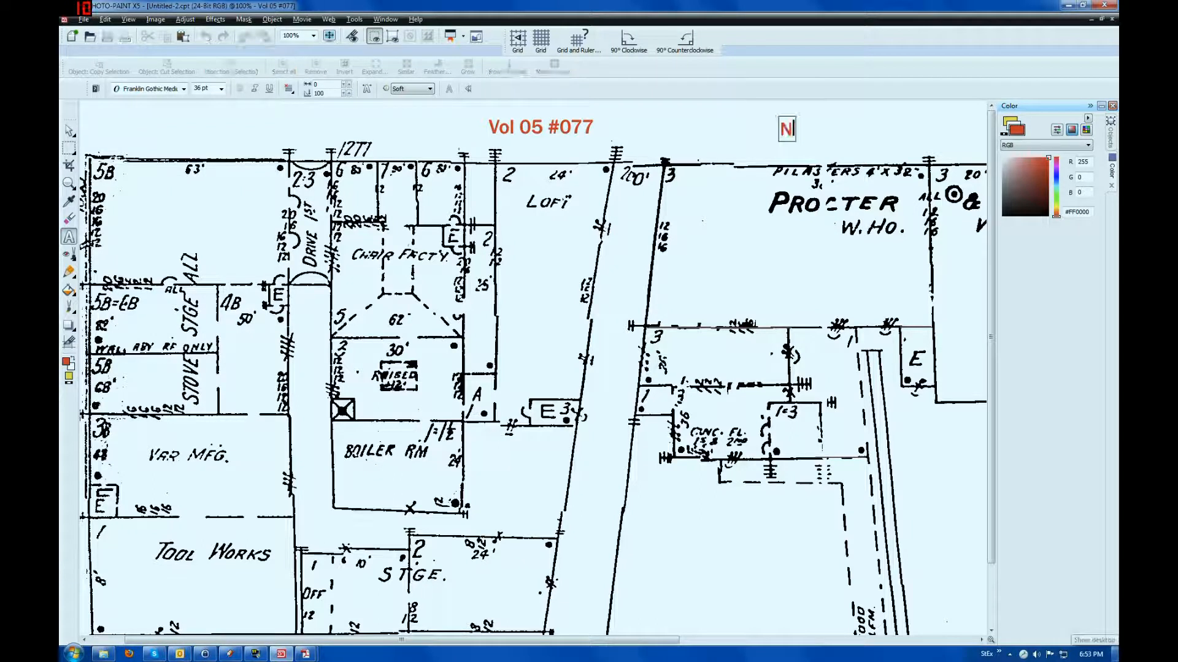
{"action": "type", "text": "orth Ave."}
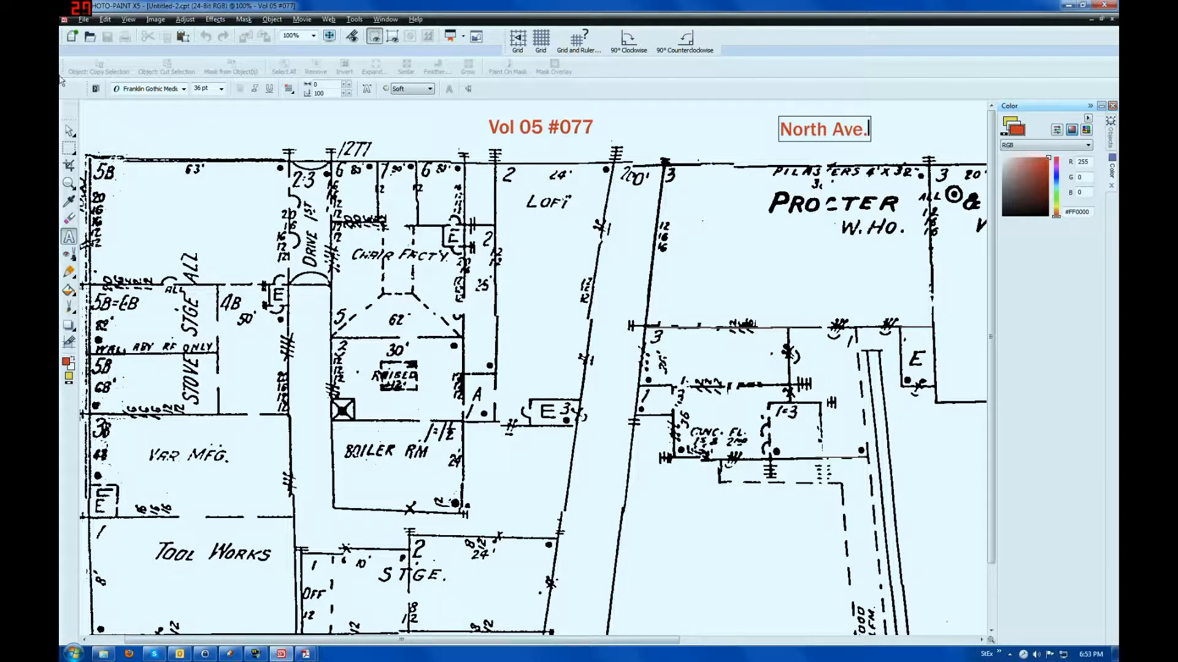
{"action": "left_click", "coordinate": [69, 133]}
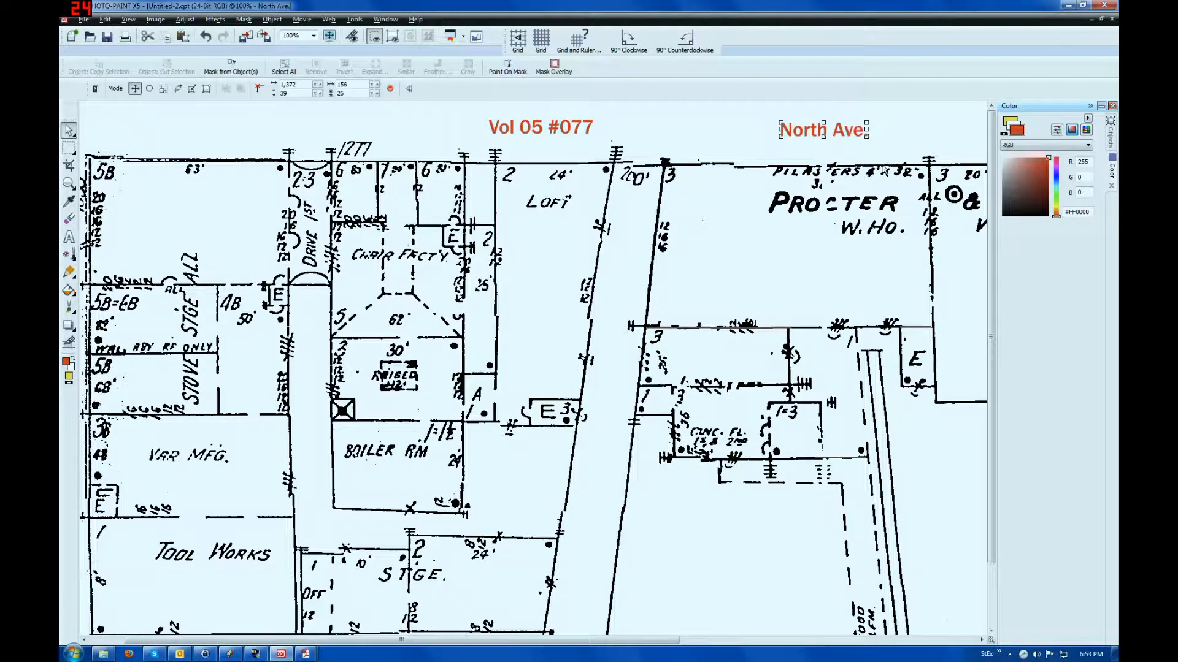
Select both text label objects and combine all objects with the background.
{"action": "left_click", "coordinate": [1111, 138]}
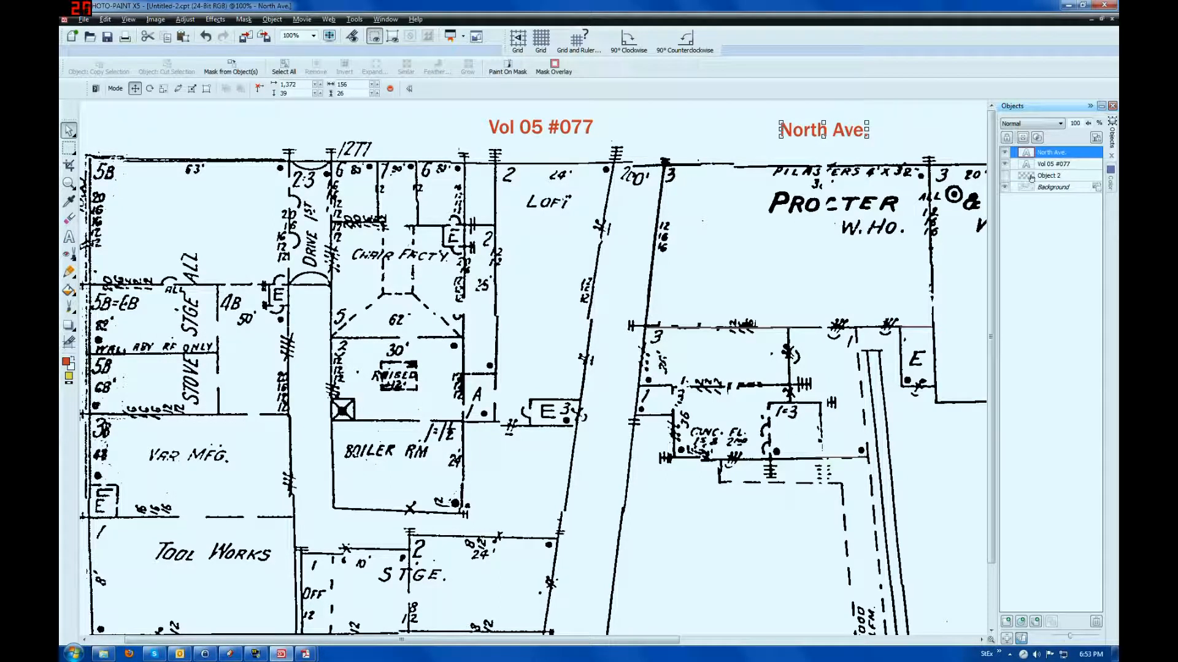
{"action": "left_click", "coordinate": [1051, 166], "text": "shift"}
{"action": "right_click", "coordinate": [1051, 171]}
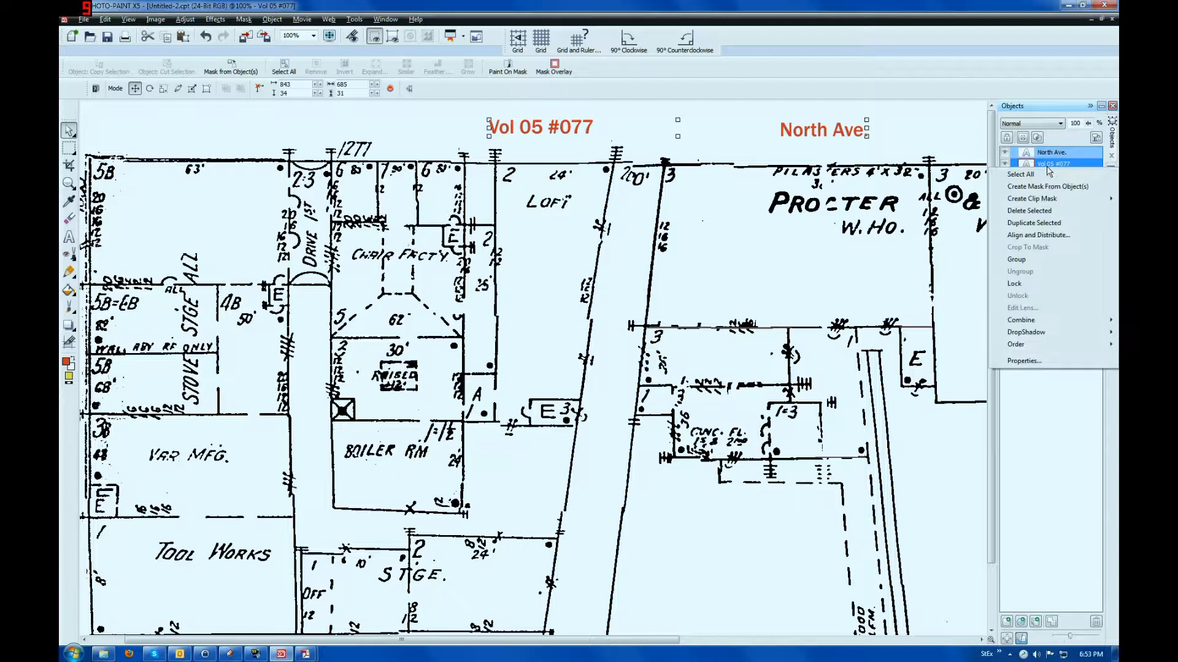
{"action": "mouse_move", "coordinate": [997, 323]}
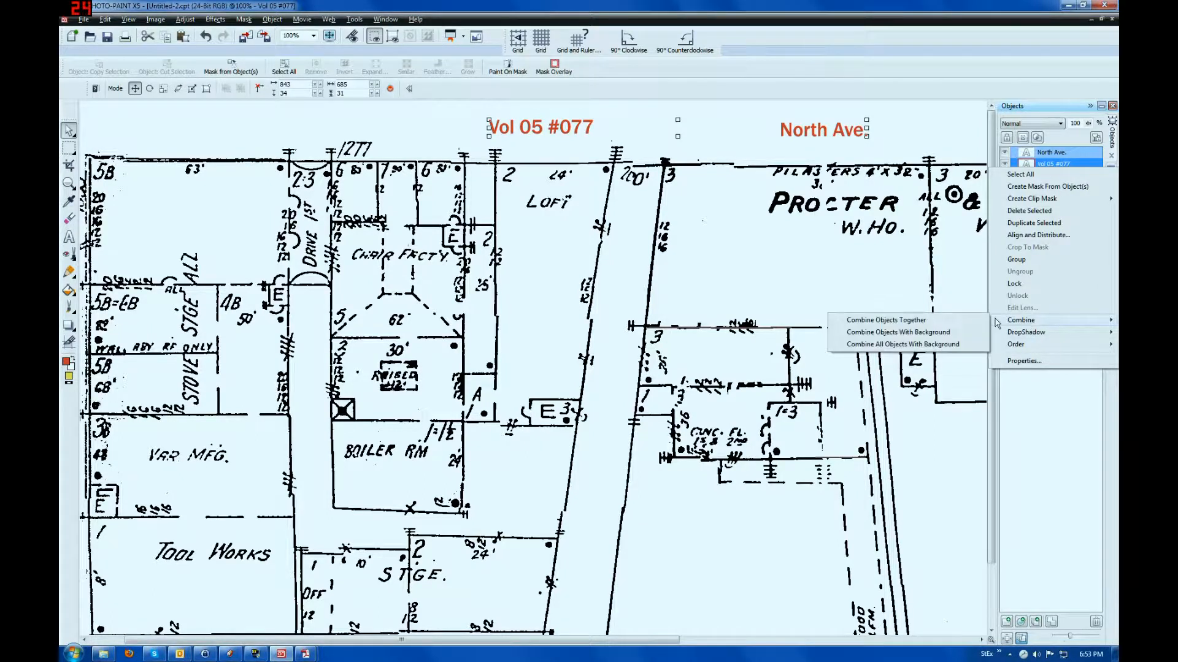
{"action": "left_click", "coordinate": [942, 346]}
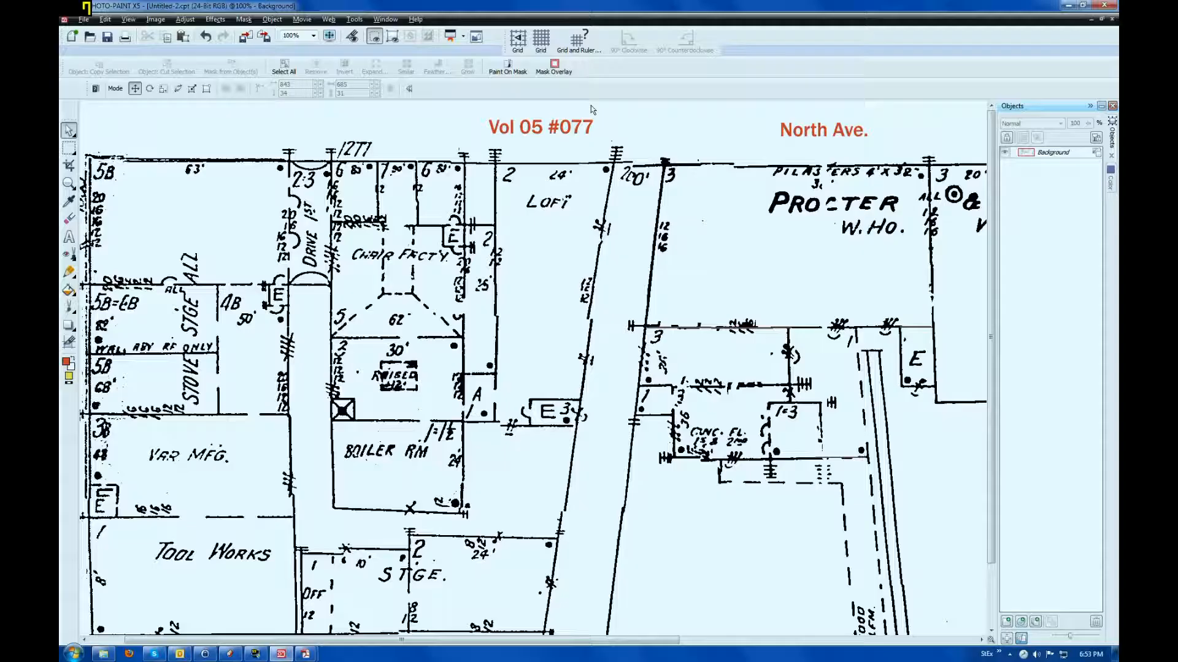
Set the Custom Art Brush to size 35 and the paint colour to blue (#0000FF).
{"action": "left_click", "coordinate": [70, 308]}
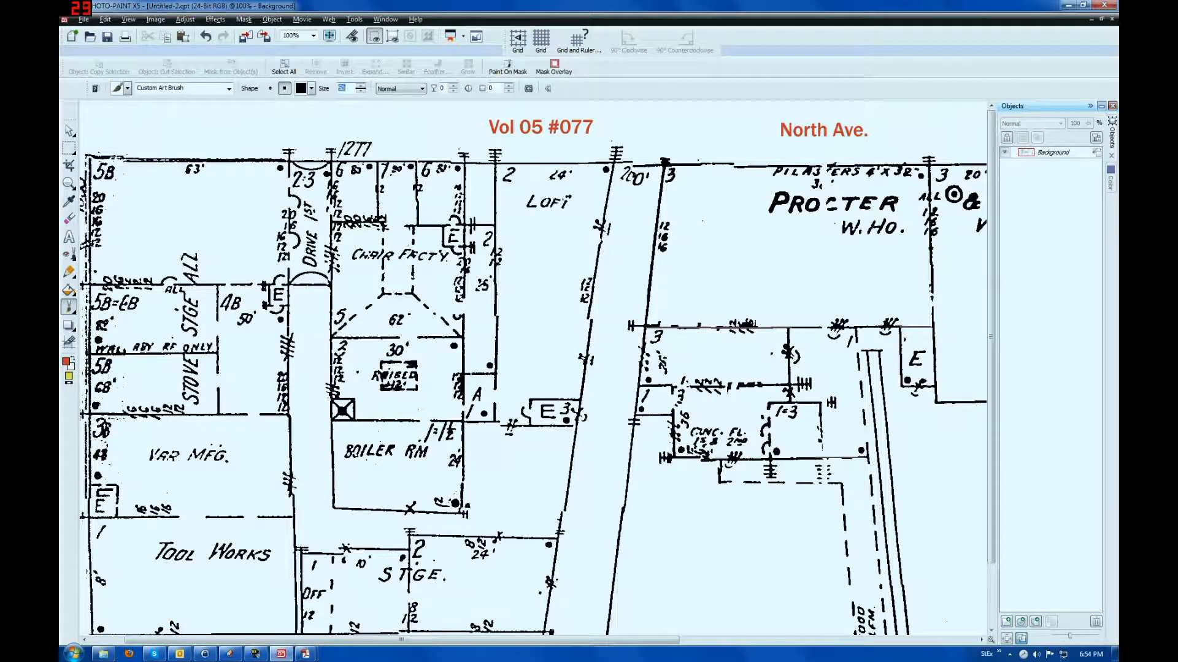
{"action": "key", "text": "Return"}
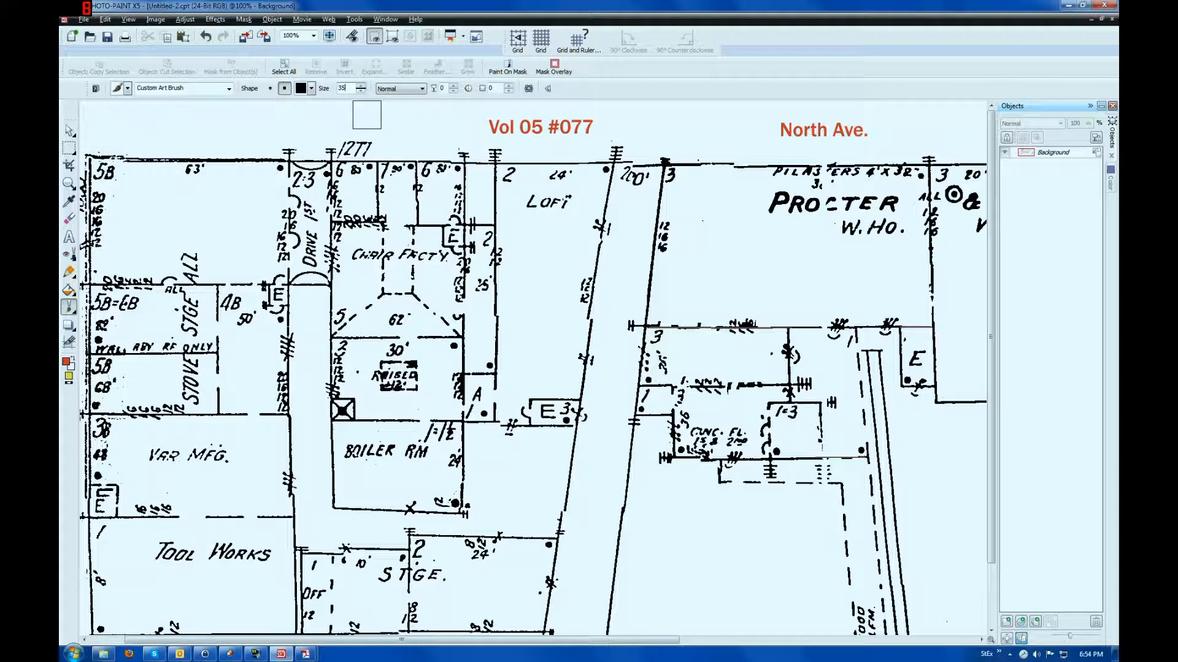
{"action": "key", "text": "Tab"}
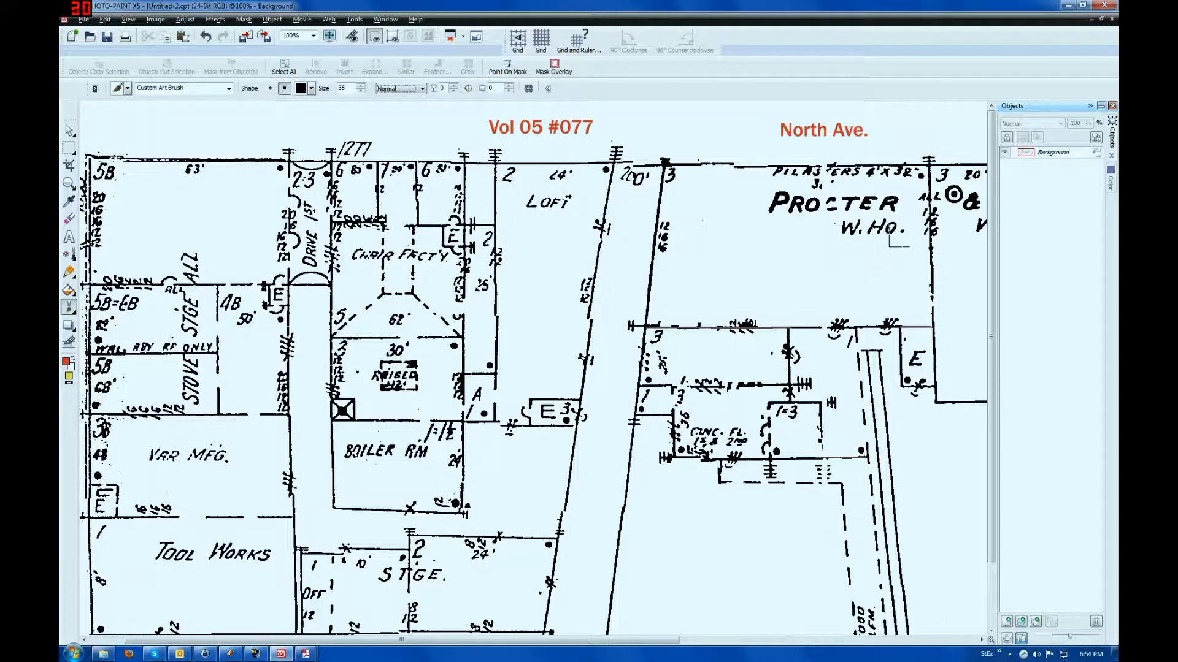
{"action": "left_click", "coordinate": [1112, 187]}
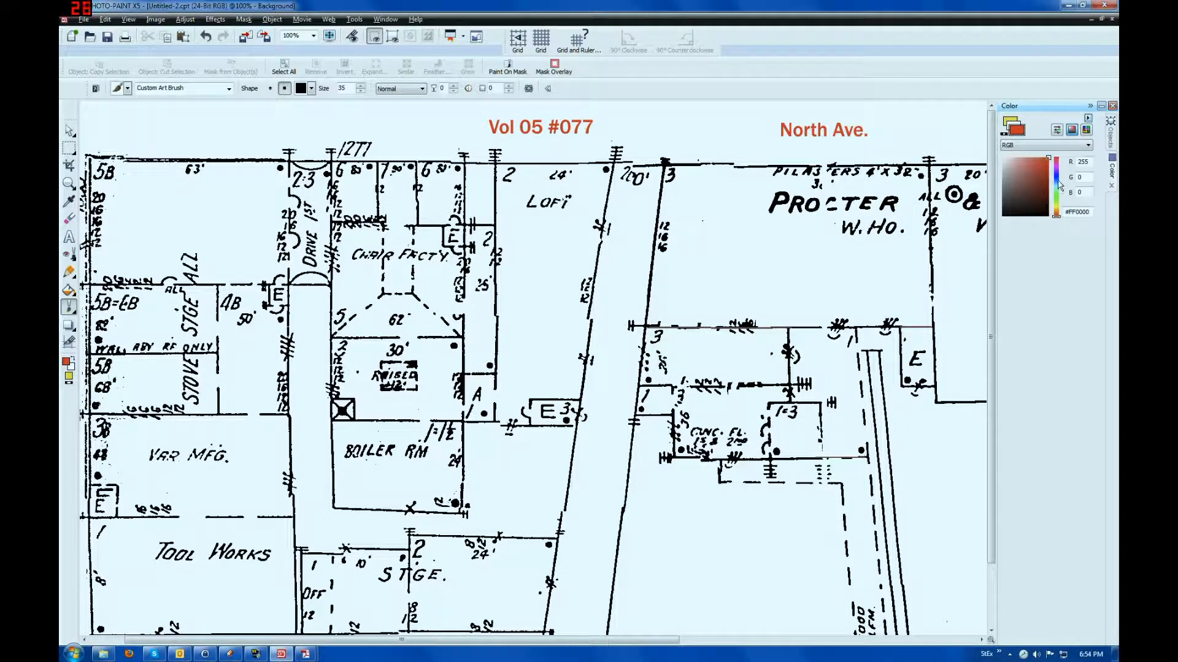
{"action": "left_click_drag", "start_coordinate": [1058, 182], "coordinate": [1056, 176]}
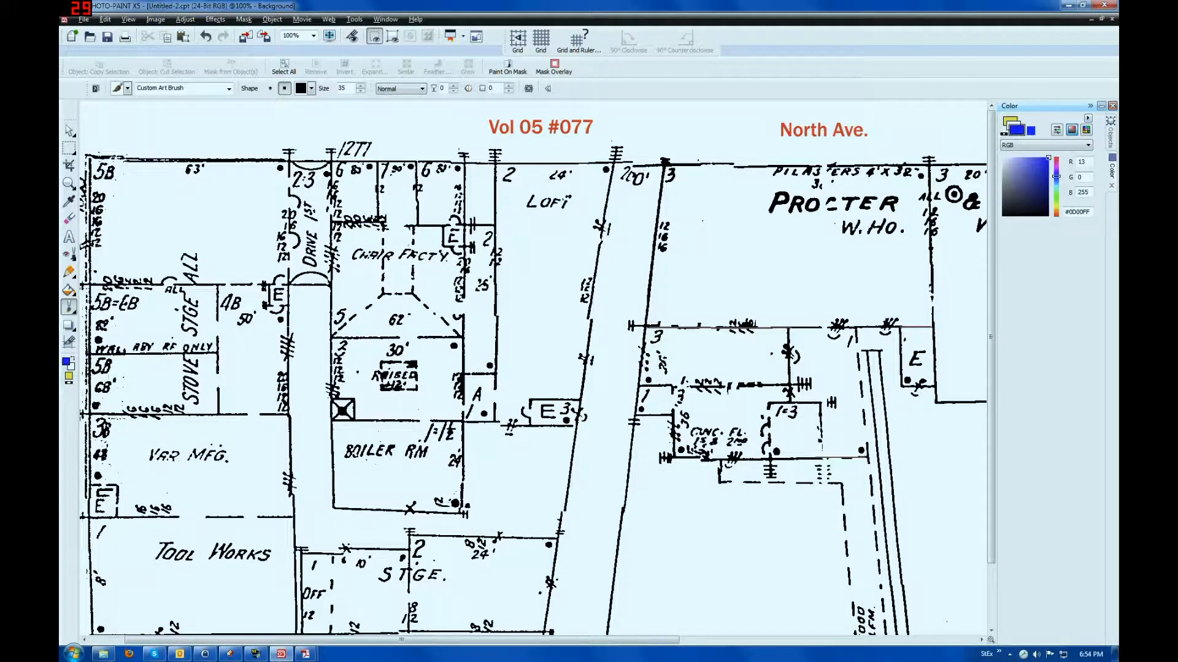
{"action": "type", "text": "0"}
Create a new empty object above the background to hold the coloured markers.
{"action": "left_click", "coordinate": [267, 22]}
{"action": "mouse_move", "coordinate": [294, 35]}
{"action": "left_click", "coordinate": [449, 37]}
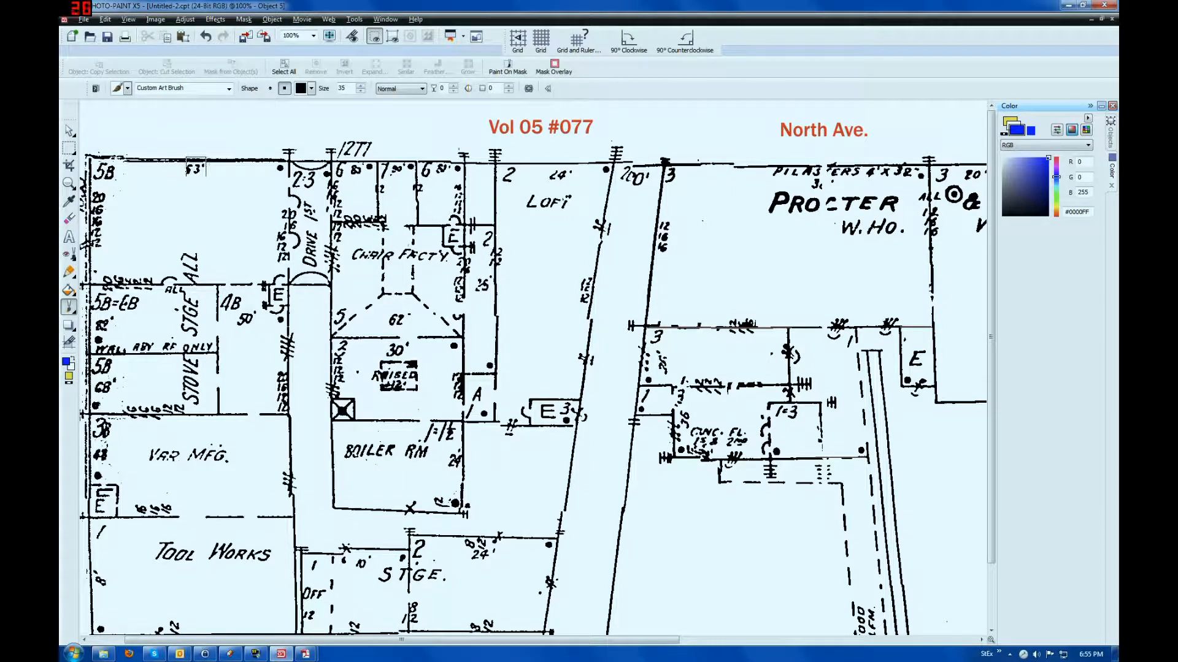
Stamp blue squares over the height figures along the North Ave. frontage, from the 63' building to the Procter warehouse.
{"action": "left_click", "coordinate": [194, 168]}
{"action": "left_click", "coordinate": [360, 167]}
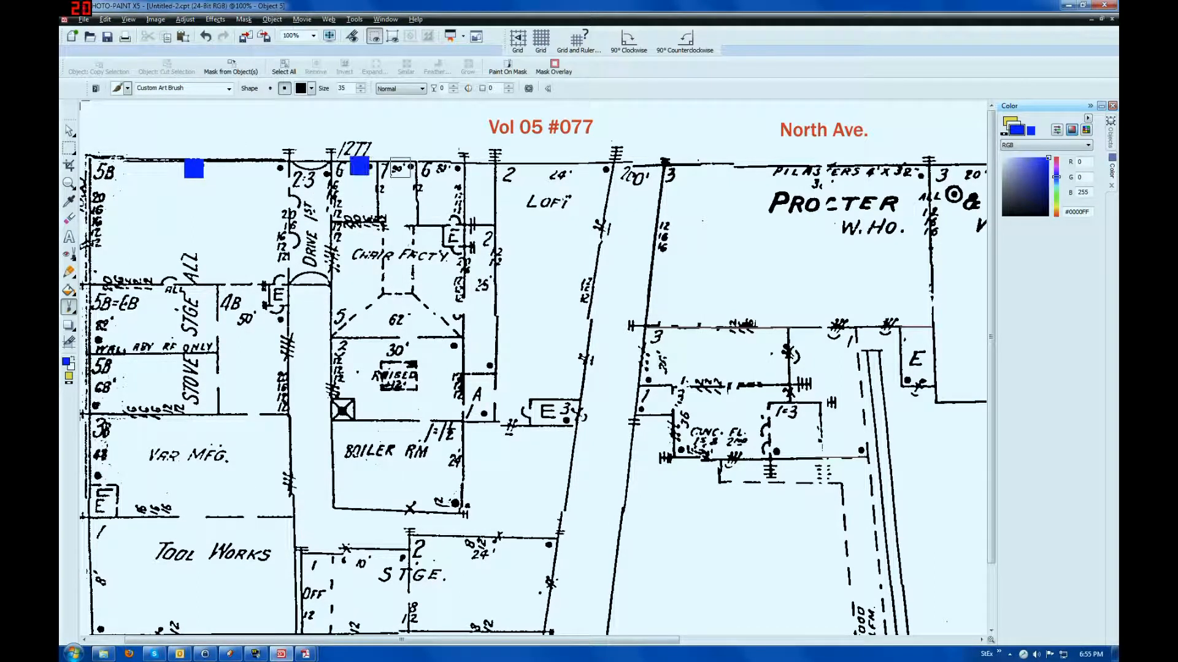
{"action": "left_click", "coordinate": [396, 167]}
{"action": "left_click", "coordinate": [442, 167]}
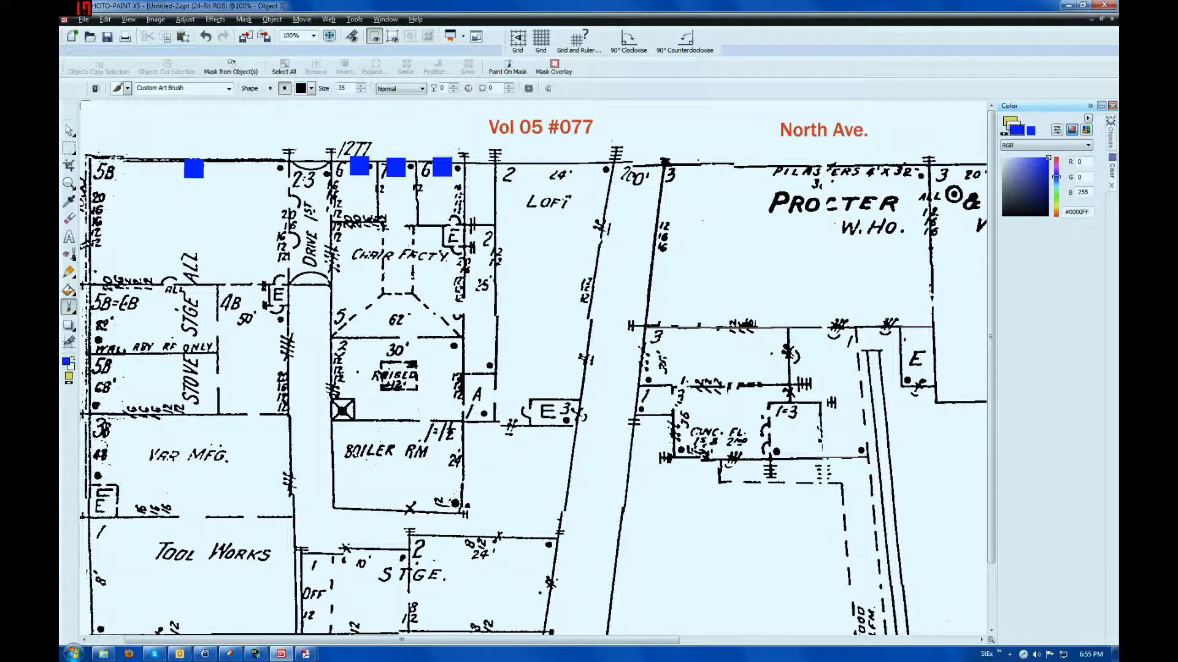
{"action": "left_click", "coordinate": [557, 173]}
{"action": "left_click", "coordinate": [819, 185]}
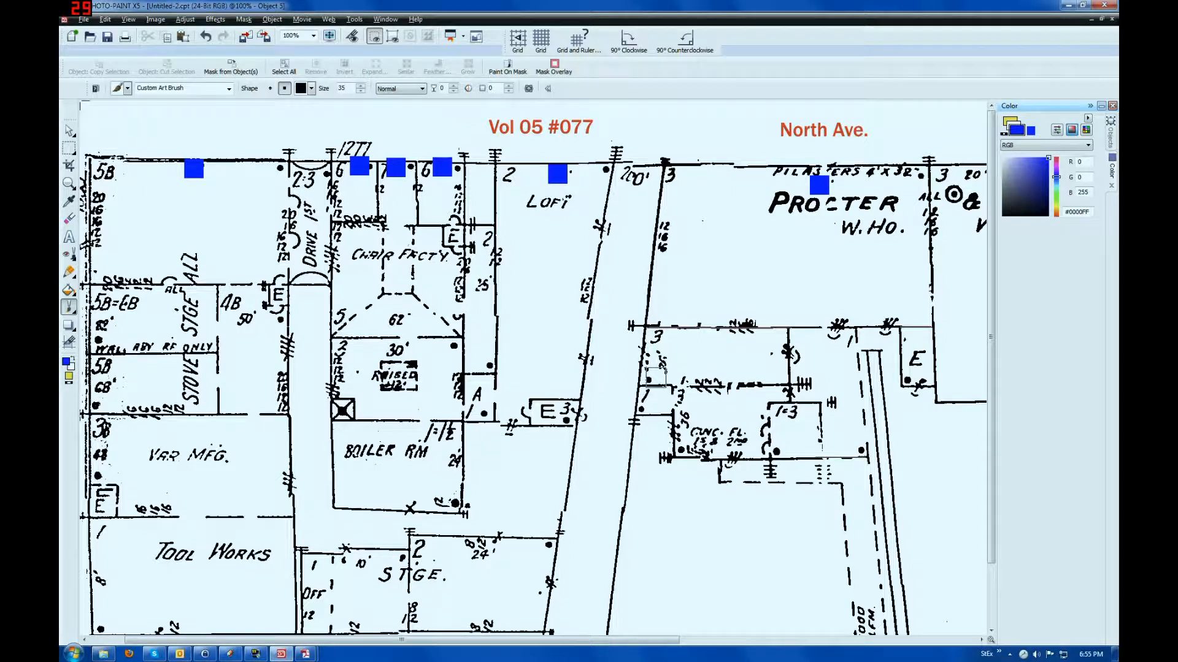
Stamp blue squares over the height figures in the room below the Procter warehouse, the Chair Factory, the boiler room and room 4B.
{"action": "left_click", "coordinate": [659, 365]}
{"action": "left_click", "coordinate": [397, 321]}
{"action": "left_click", "coordinate": [396, 354]}
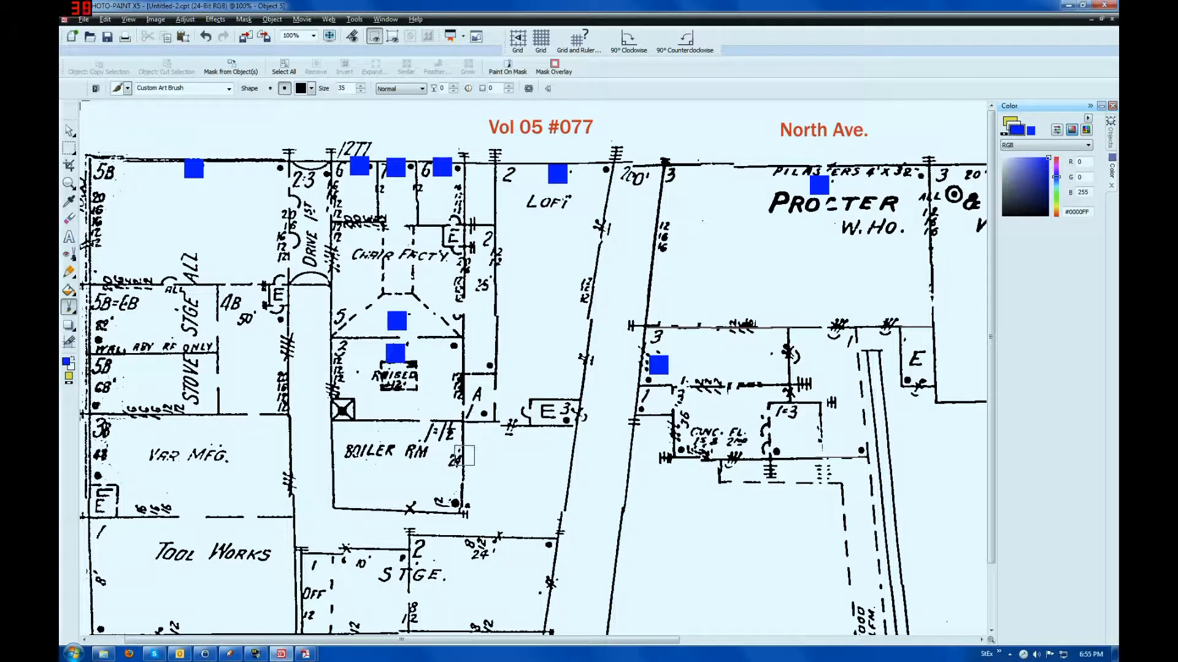
{"action": "left_click", "coordinate": [459, 460]}
{"action": "left_click", "coordinate": [246, 321]}
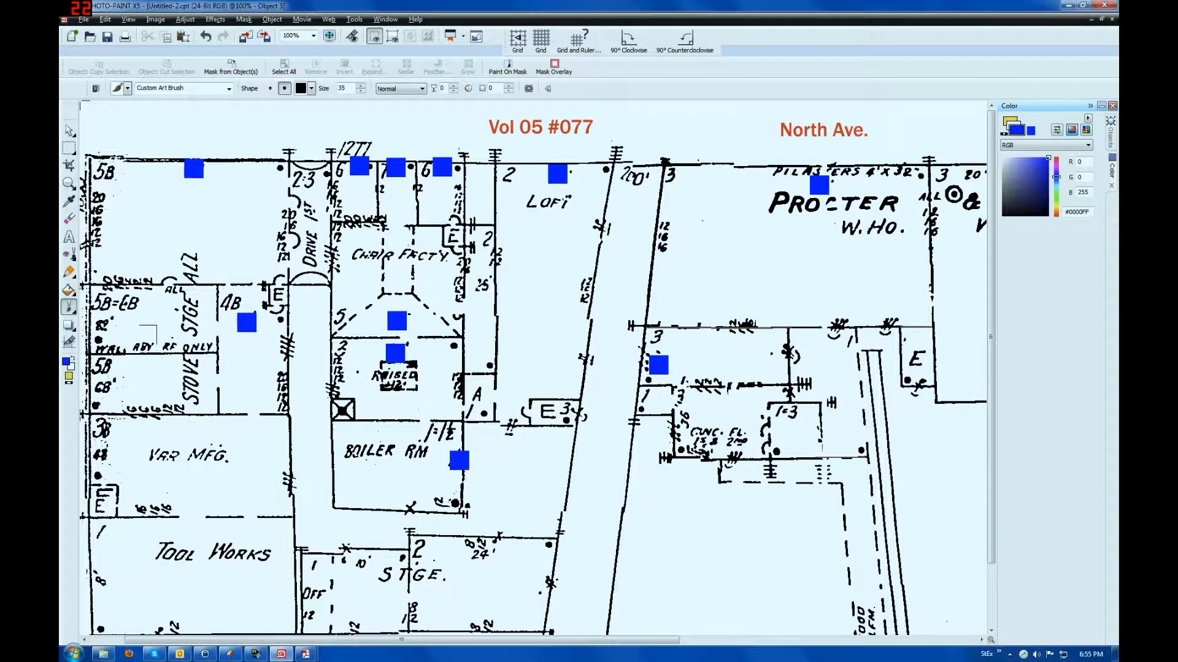
Stamp blue squares over the height figures of both 5B rooms, Var Mfg., Tool Works and the two southern storage rooms.
{"action": "left_click", "coordinate": [99, 328]}
{"action": "left_click", "coordinate": [108, 389]}
{"action": "left_click", "coordinate": [101, 456]}
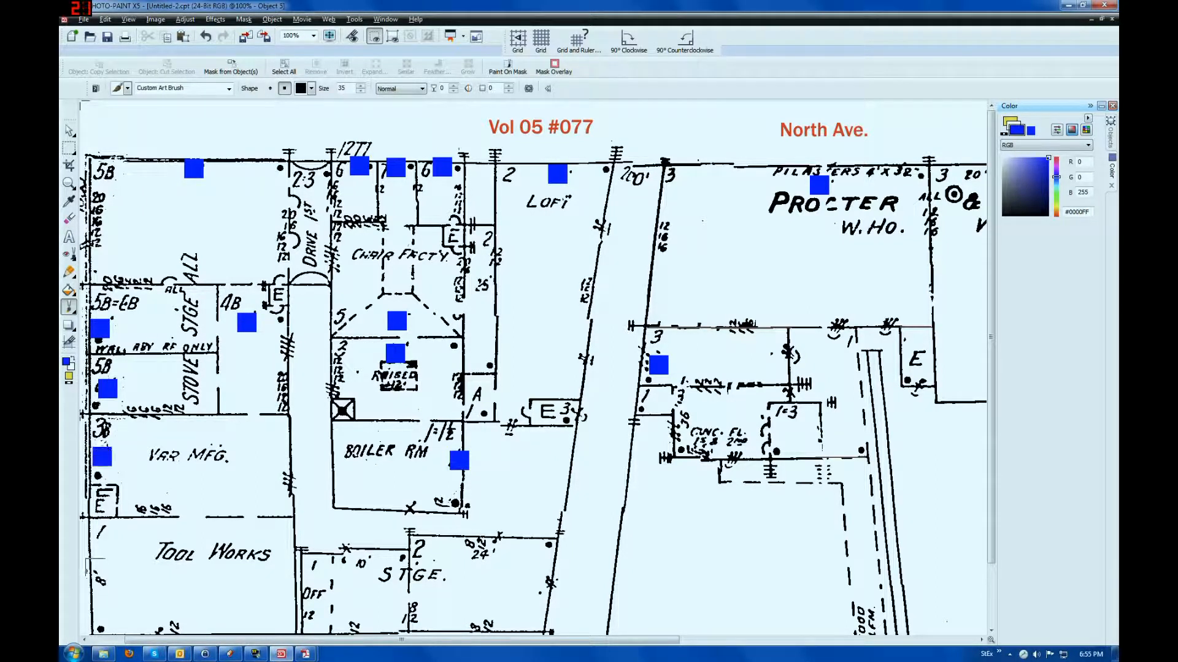
{"action": "left_click", "coordinate": [97, 578]}
{"action": "left_click", "coordinate": [363, 563]}
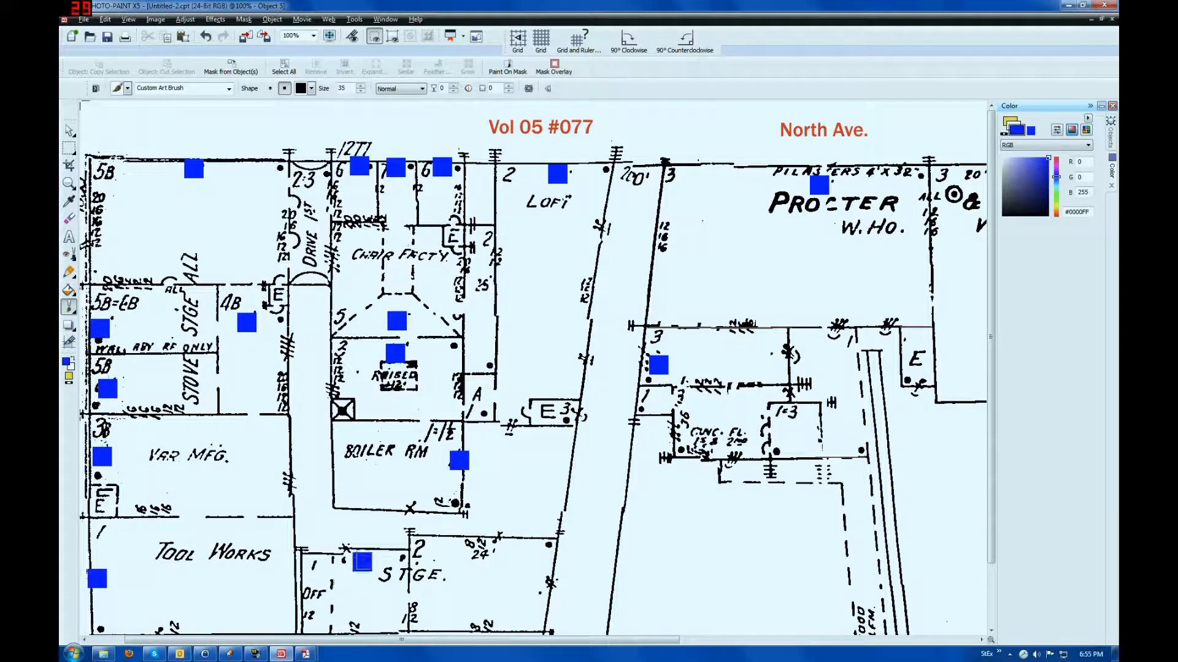
{"action": "left_click", "coordinate": [483, 555]}
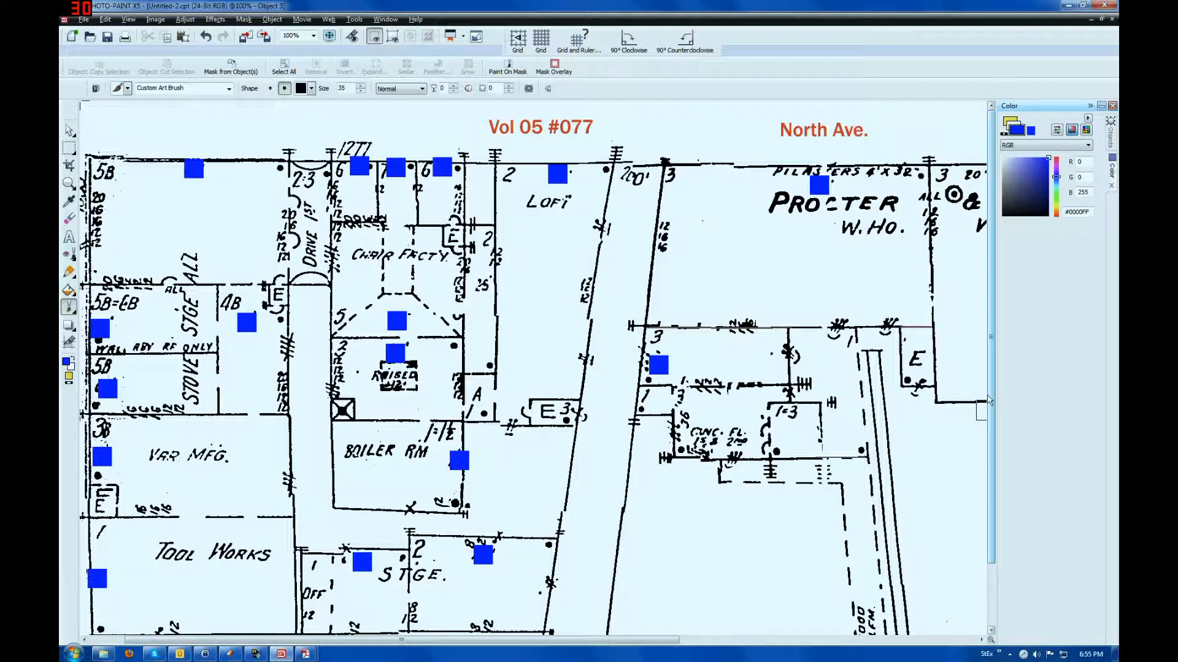
Stamp a blue square over the 20' figure at the street front of the Gamble warehouse.
{"action": "left_click_drag", "start_coordinate": [991, 393], "coordinate": [990, 334]}
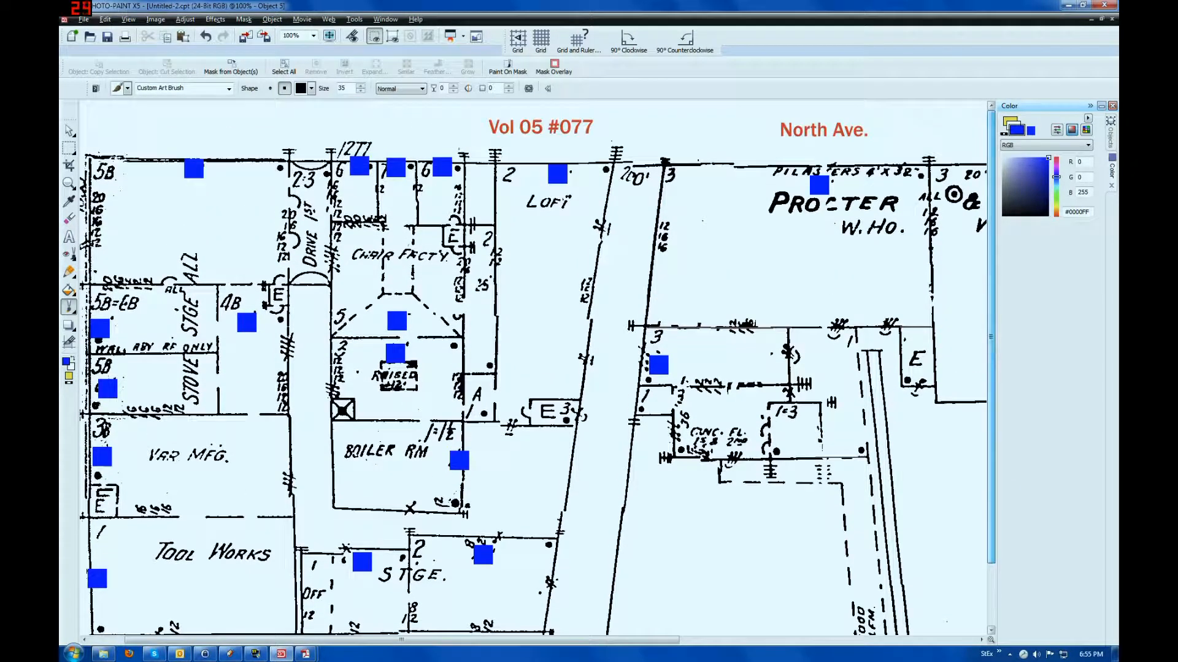
{"action": "scroll", "coordinate": [531, 392], "scroll_direction": "right", "scroll_amount": 5}
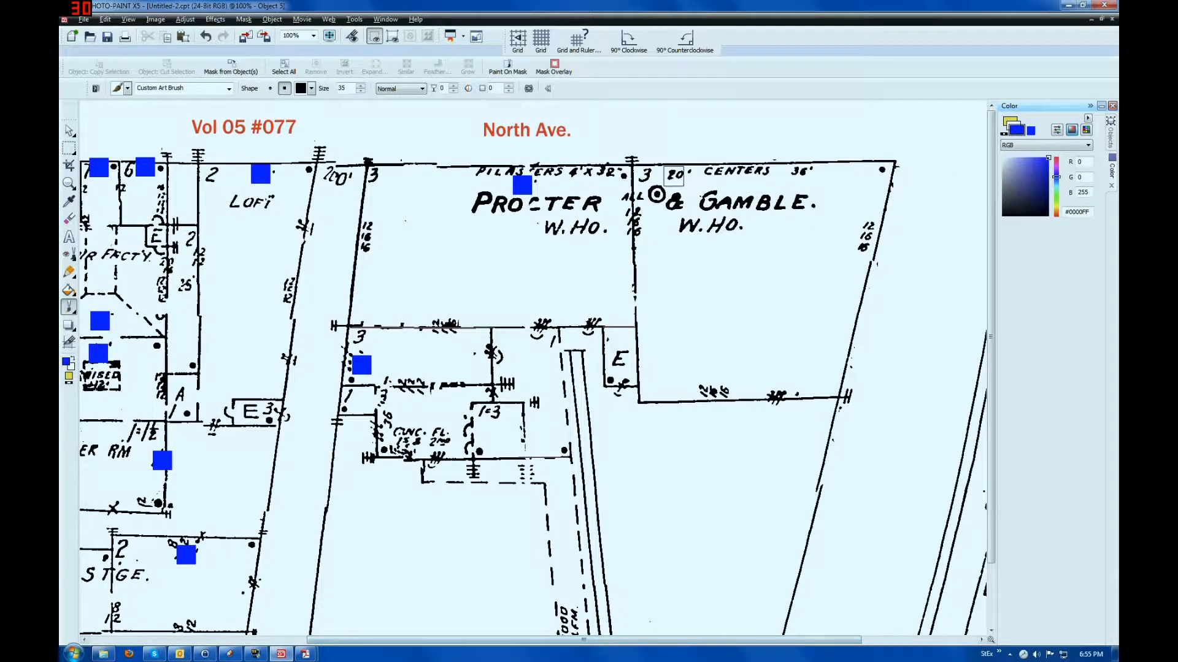
{"action": "left_click", "coordinate": [681, 172]}
{"action": "left_click_drag", "start_coordinate": [611, 641], "coordinate": [359, 655]}
Try 30% opacity on the object holding the blue squares and discard the change.
{"action": "left_click", "coordinate": [1111, 136]}
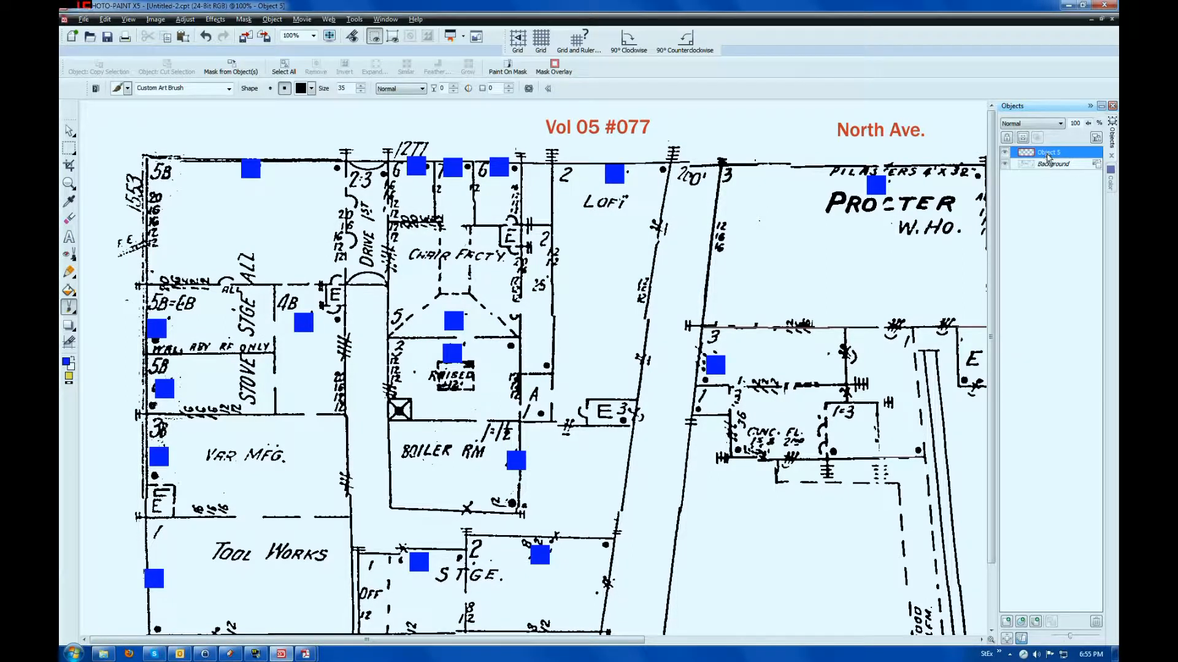
{"action": "double_click", "coordinate": [1049, 158]}
{"action": "left_click", "coordinate": [880, 415]}
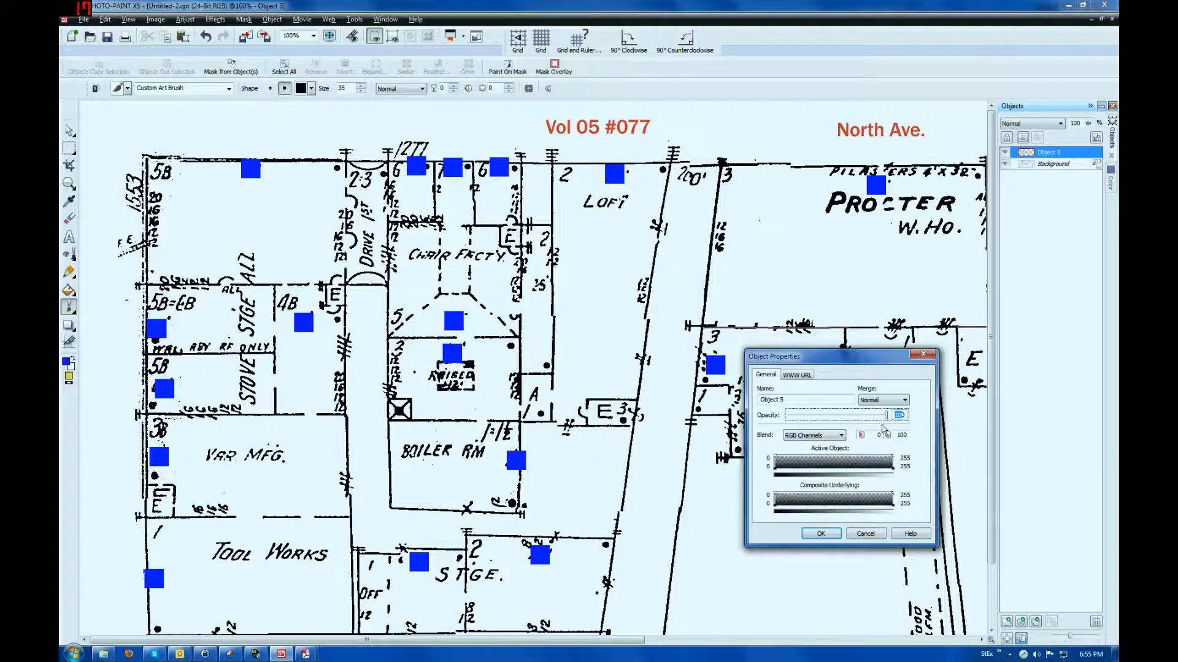
{"action": "type", "text": "30"}
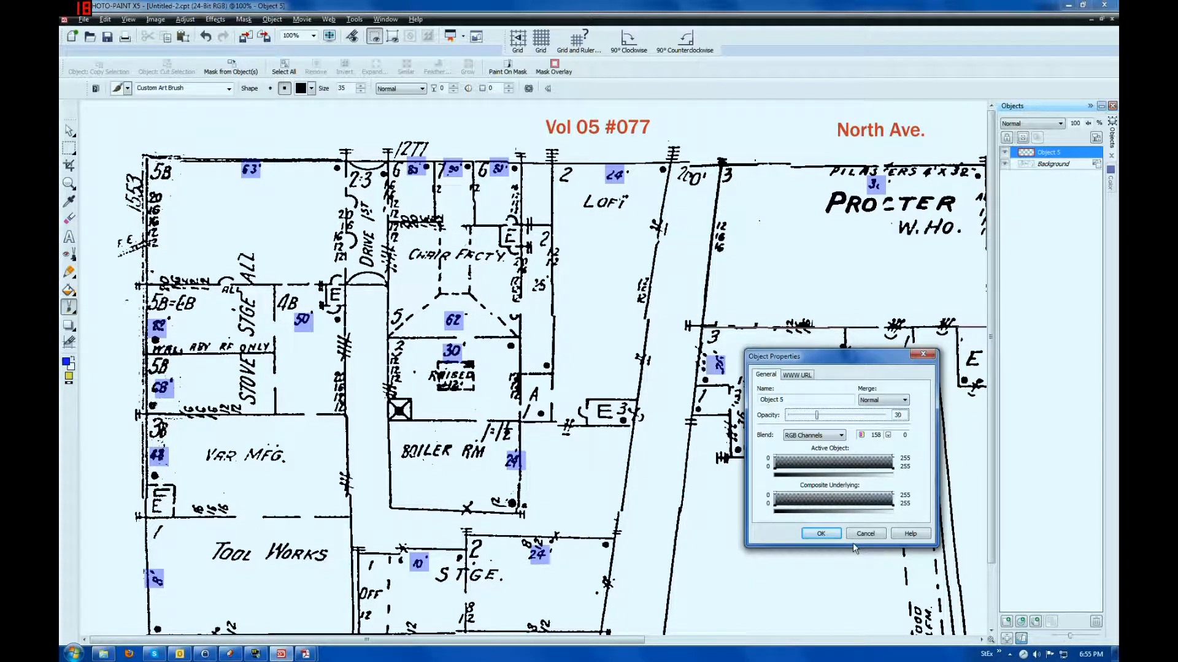
{"action": "left_click", "coordinate": [865, 534]}
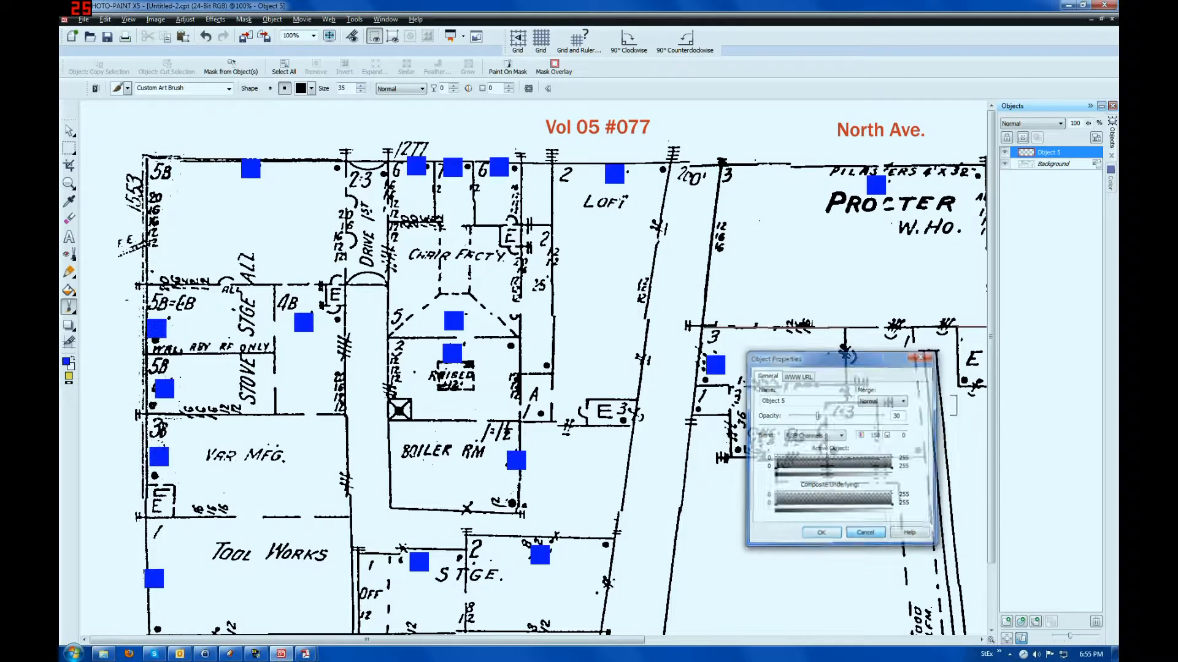
Set the paint colour to yellow (#FFFF00) and stamp squares over the tick marks on both walls of the drive passage.
{"action": "left_click", "coordinate": [1113, 184]}
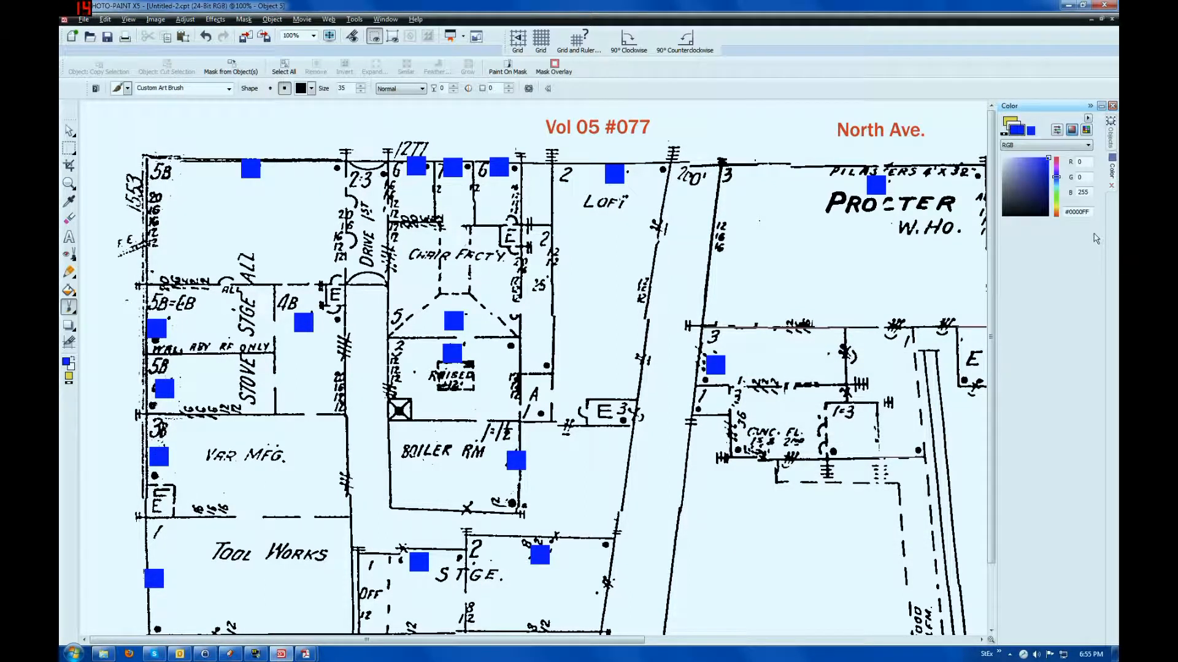
{"action": "left_click", "coordinate": [1057, 210]}
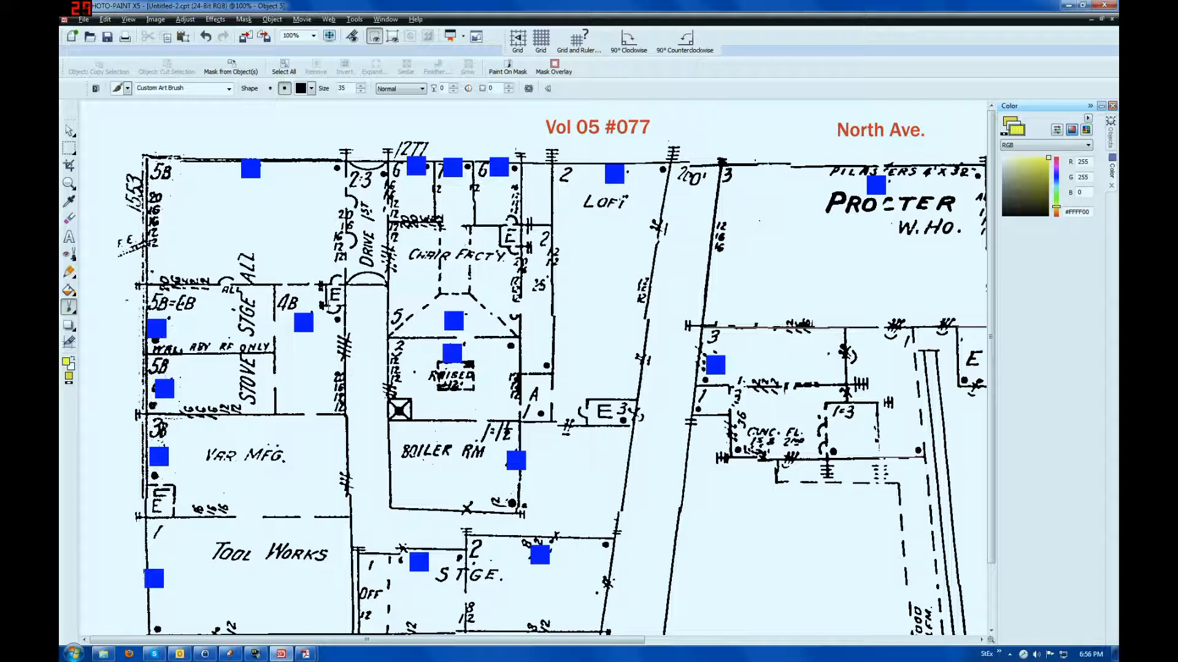
{"action": "left_click", "coordinate": [341, 349]}
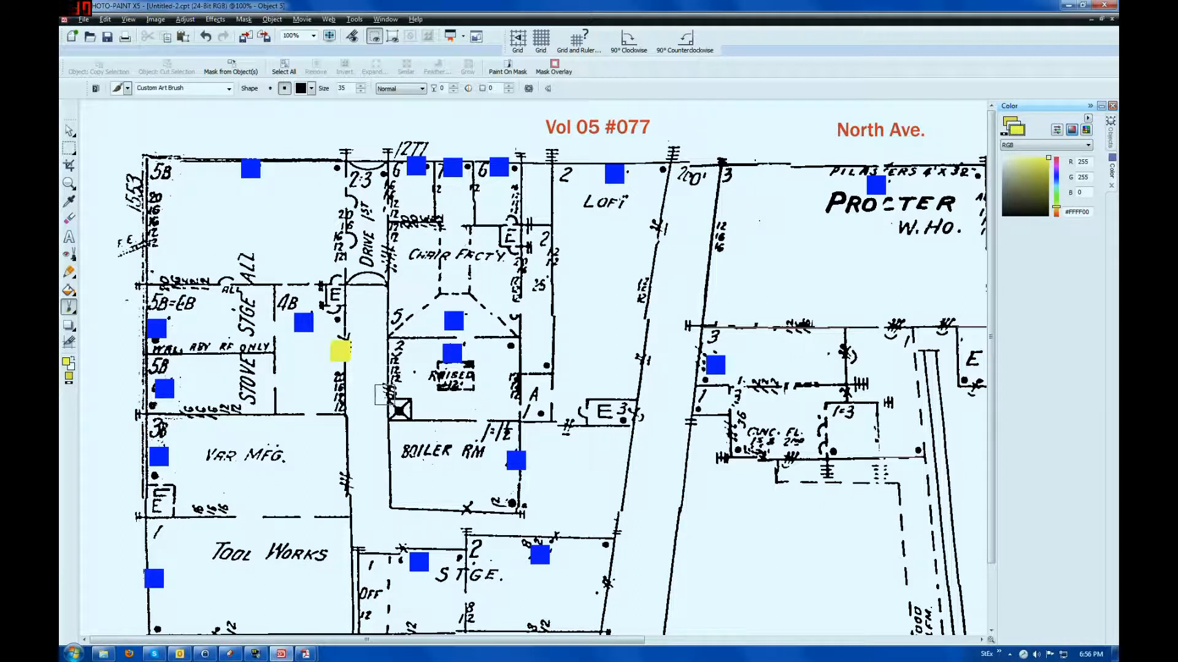
{"action": "left_click", "coordinate": [385, 393]}
Stamp yellow squares over the wall marks of the rooms south of the Procter warehouse: west wall, inner partition and concrete-floor room's south wall.
{"action": "left_click", "coordinate": [703, 358]}
{"action": "left_click", "coordinate": [849, 352]}
{"action": "left_click", "coordinate": [844, 393]}
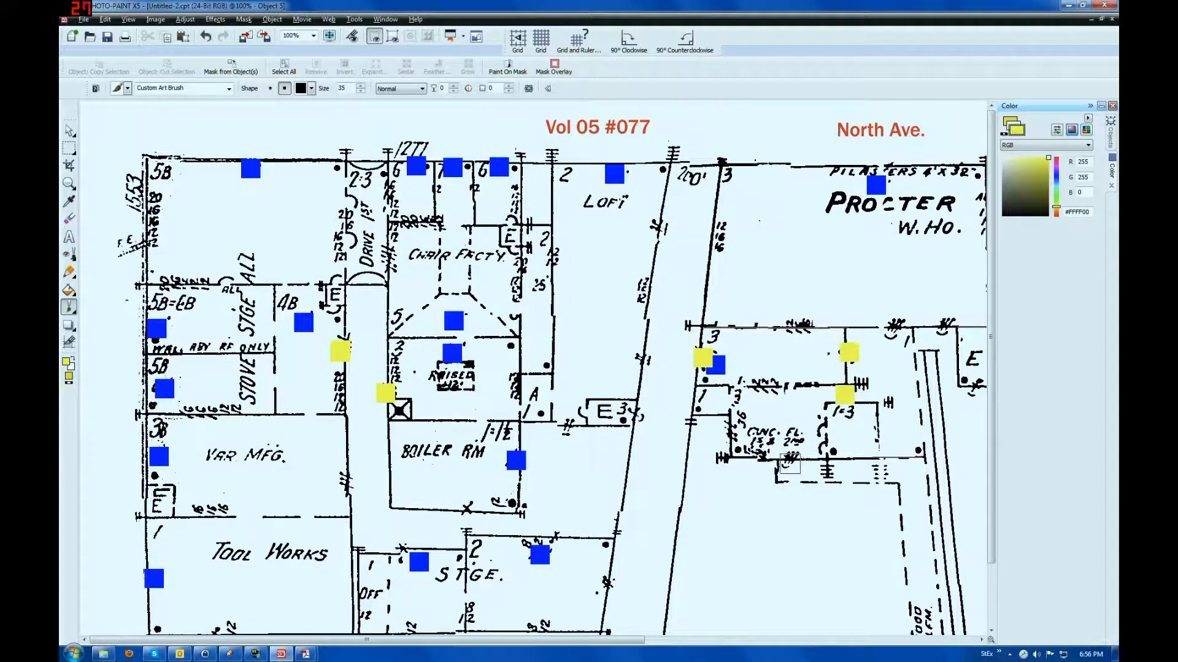
{"action": "left_click", "coordinate": [791, 458]}
Stamp yellow squares over the marks on the storage room's east wall and the Loft's south and east walls.
{"action": "left_click", "coordinate": [606, 582]}
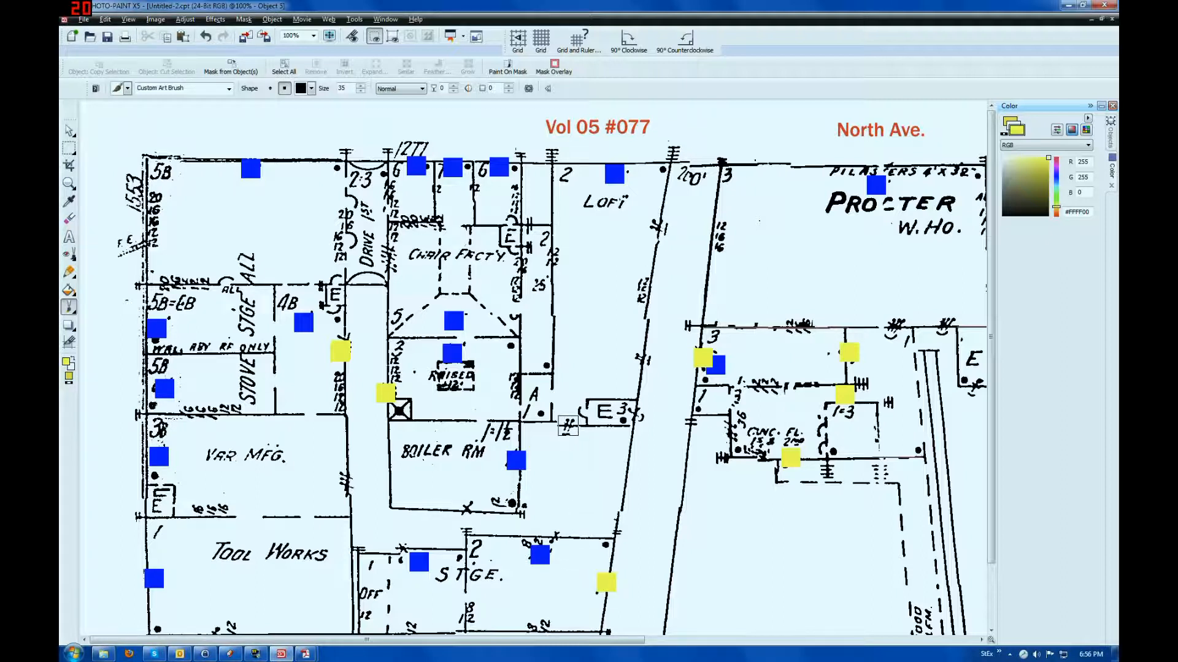
{"action": "left_click", "coordinate": [568, 425]}
{"action": "left_click", "coordinate": [643, 357]}
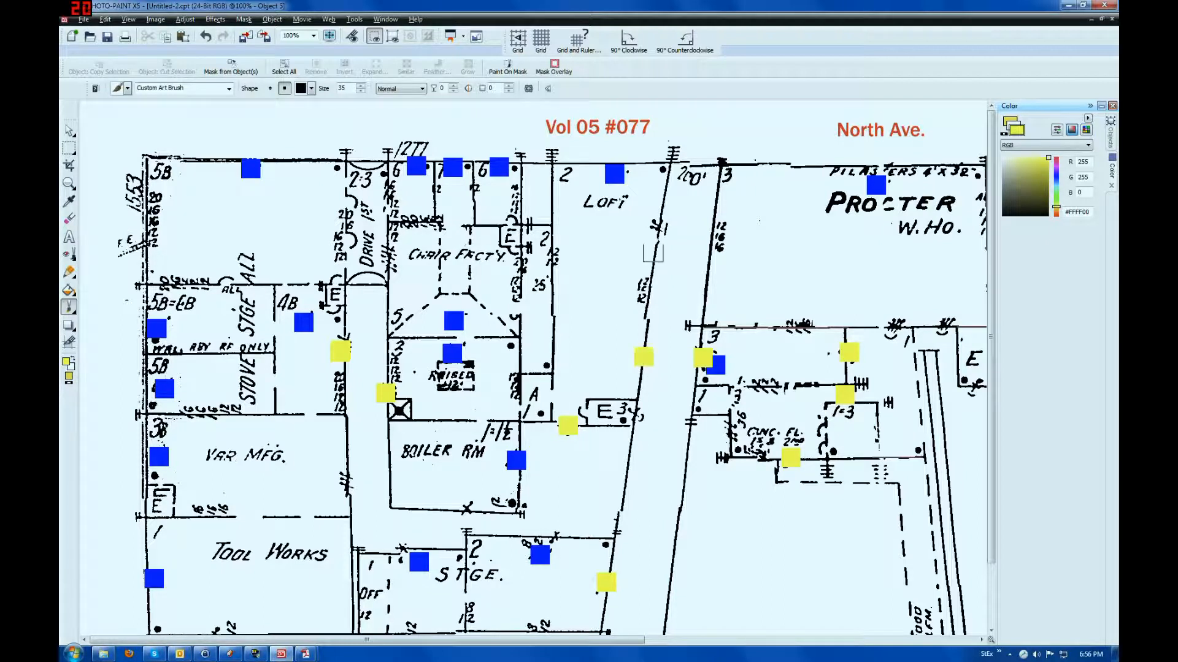
{"action": "left_click", "coordinate": [659, 220]}
{"action": "left_click", "coordinate": [636, 412]}
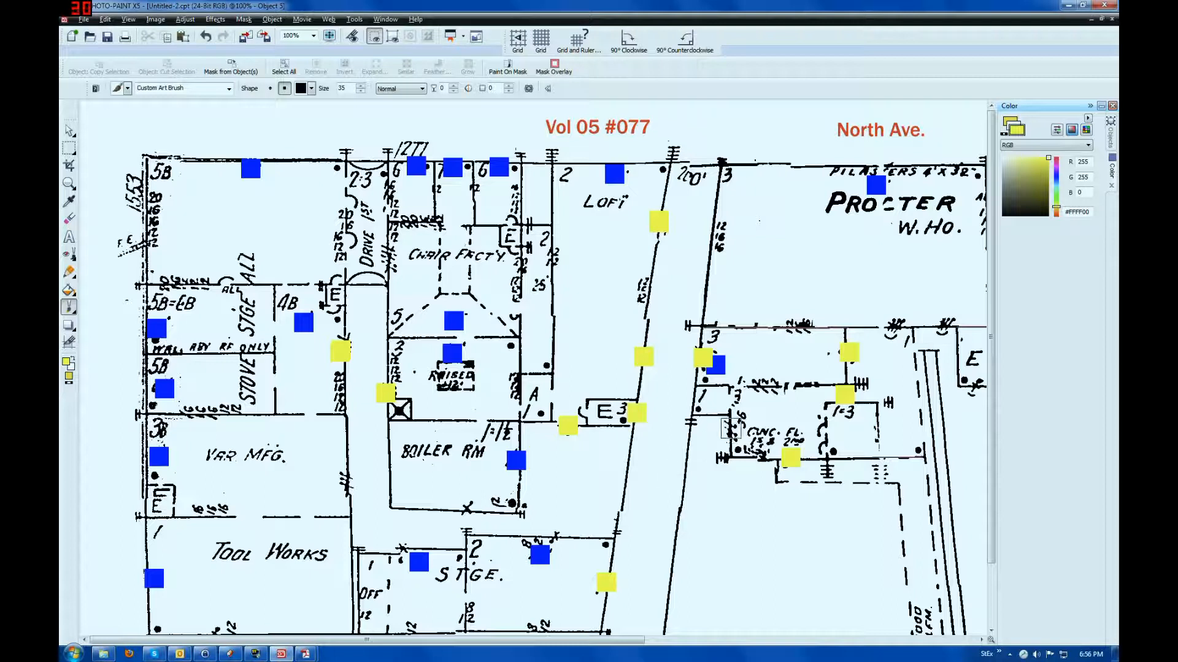
Stamp yellow squares over the marks on the concrete-floor room's west wall, the storage rooms' north walls and the boiler room's south wall.
{"action": "left_click", "coordinate": [731, 428]}
{"action": "left_click", "coordinate": [557, 535]}
{"action": "left_click", "coordinate": [460, 507]}
{"action": "left_click", "coordinate": [398, 548]}
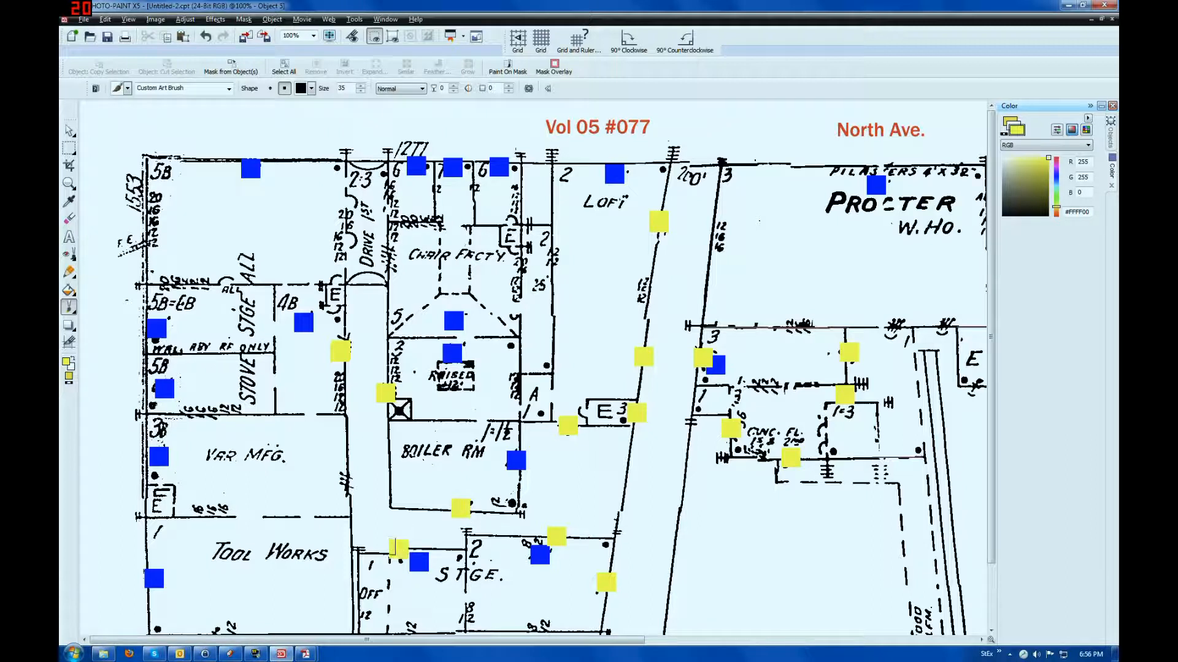
Stamp yellow squares over the wall marks of the Var Mfg. east wall, Chair Factory west wall and both Procter & Gamble warehouses' south walls.
{"action": "left_click", "coordinate": [340, 483]}
{"action": "left_click", "coordinate": [389, 258]}
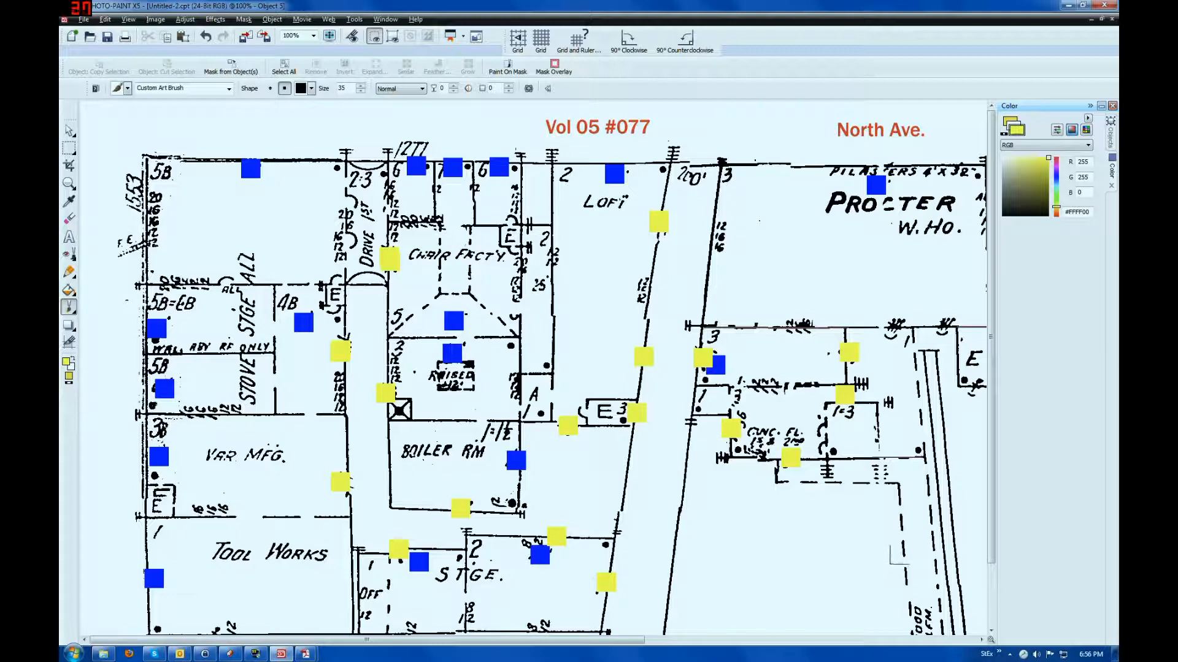
{"action": "left_click", "coordinate": [897, 326]}
{"action": "left_click", "coordinate": [947, 326]}
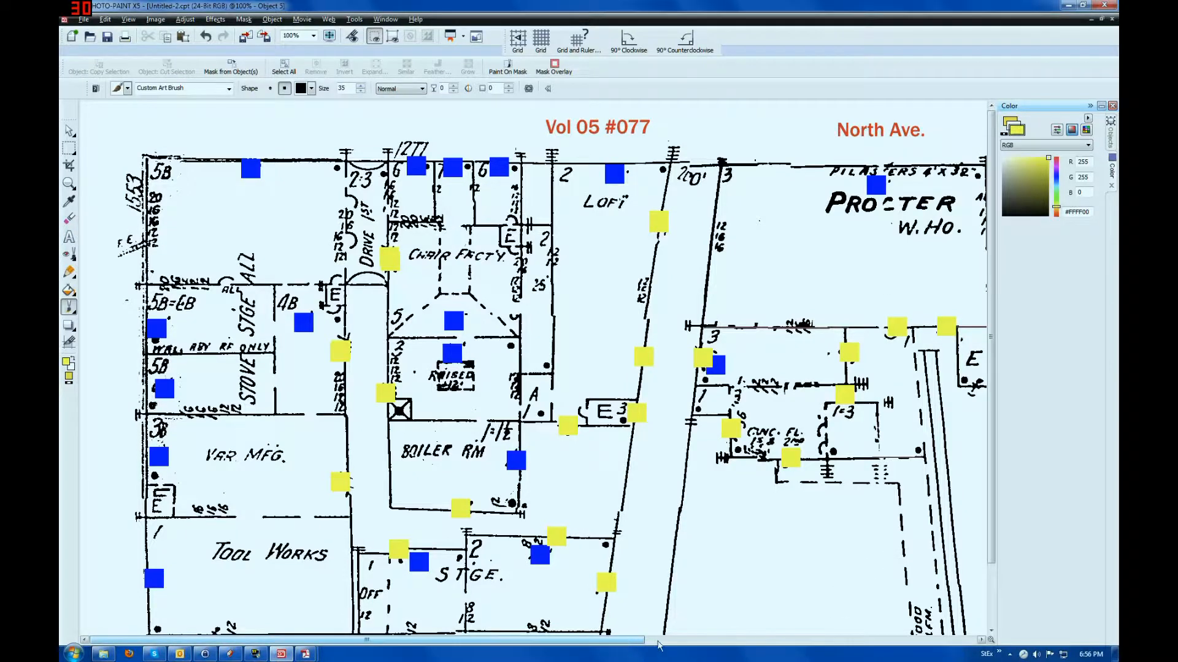
{"action": "left_click_drag", "start_coordinate": [658, 644], "coordinate": [812, 643]}
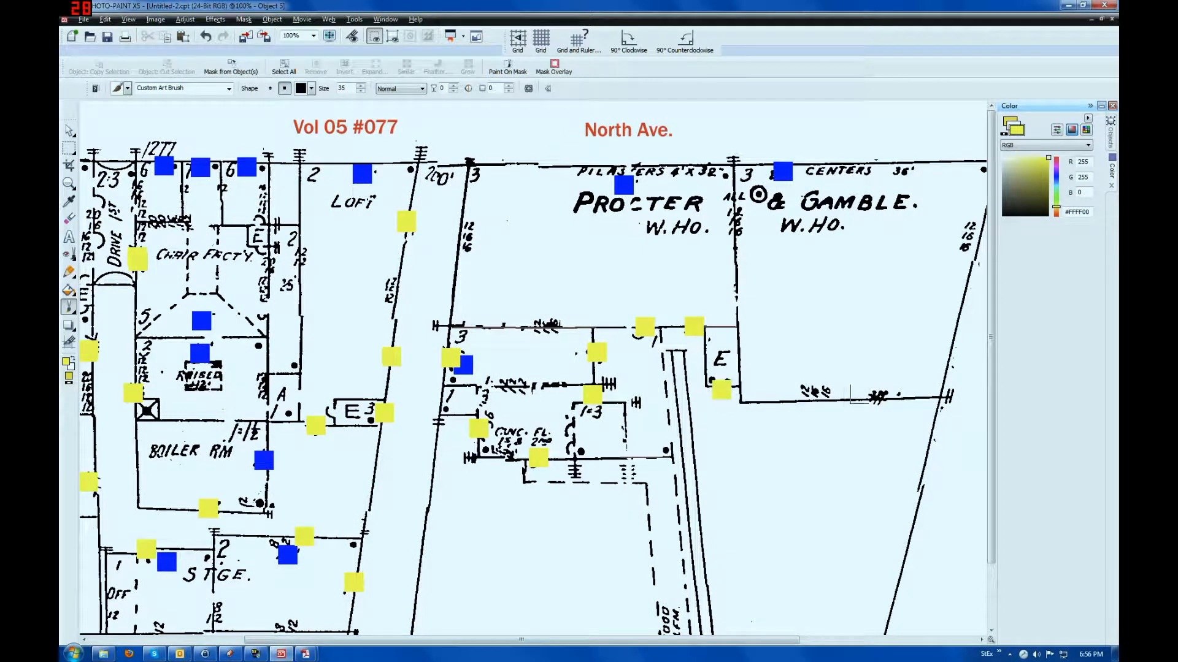
{"action": "left_click", "coordinate": [877, 400]}
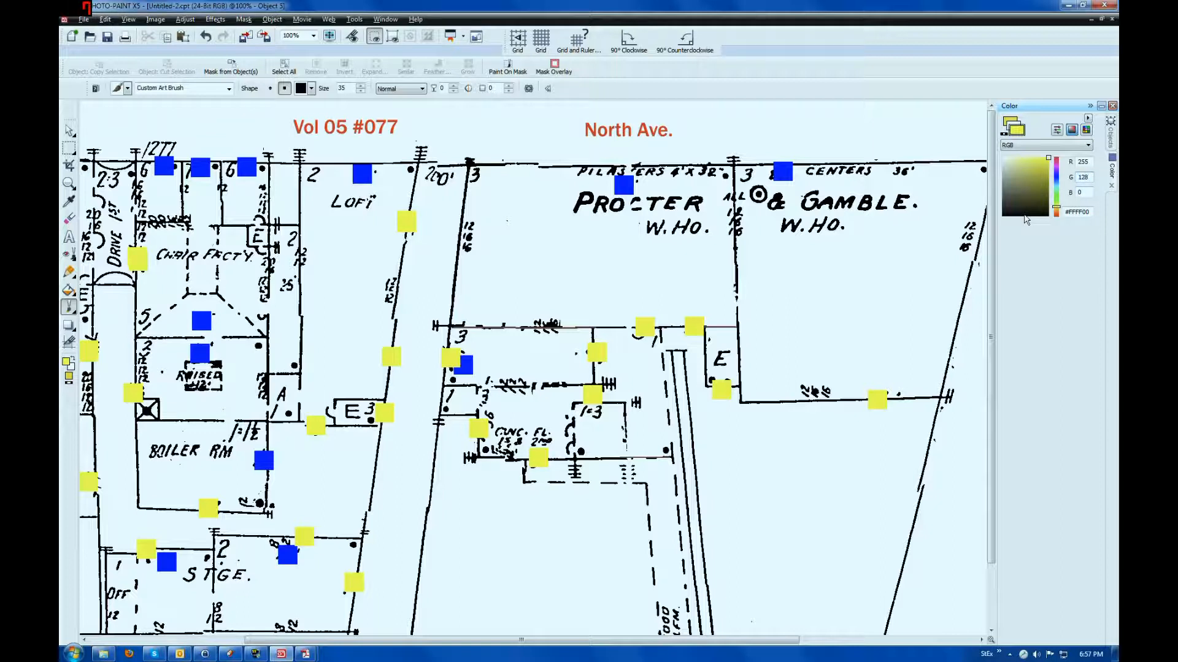
Set the paint colour to orange (#FF8000) and cover the north-wall pilaster notes and the Gamble warehouse's east and south wall figures.
{"action": "key", "text": "Tab"}
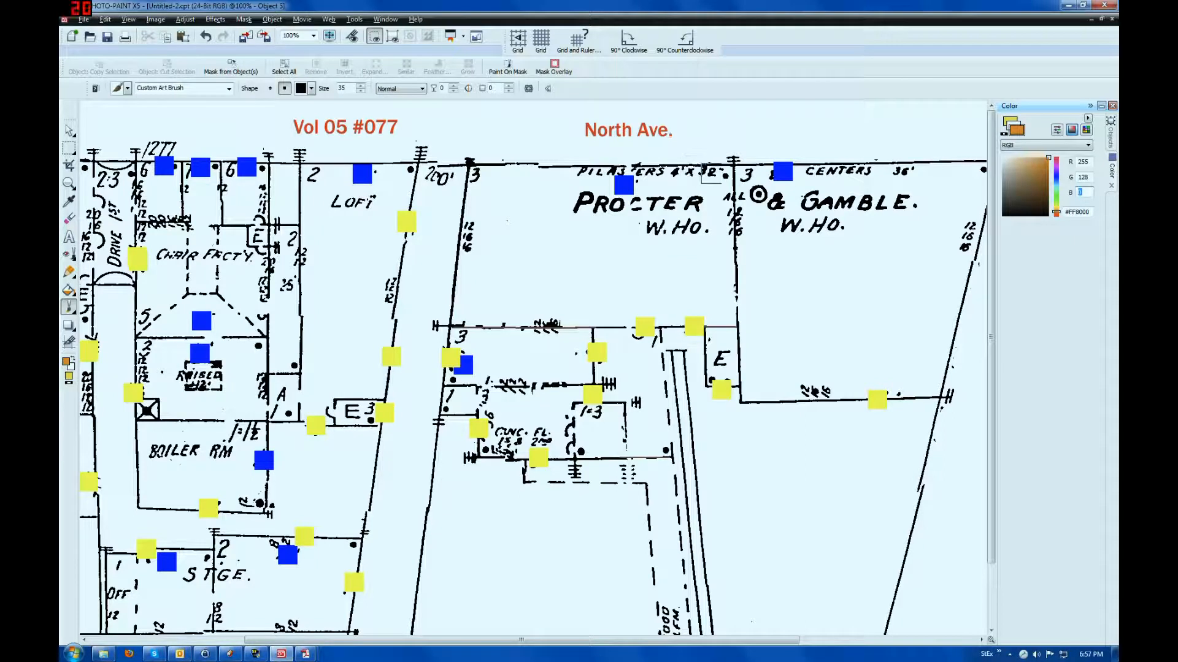
{"action": "left_click_drag", "start_coordinate": [715, 170], "coordinate": [580, 170]}
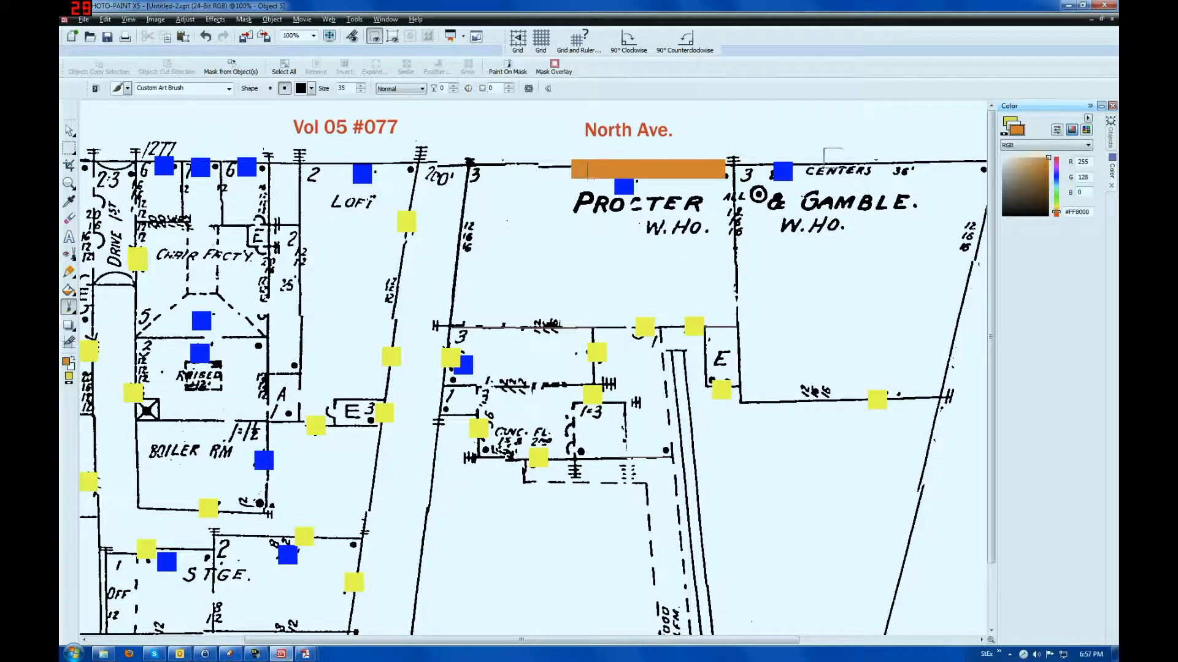
{"action": "left_click", "coordinate": [816, 171]}
{"action": "left_click_drag", "start_coordinate": [815, 170], "coordinate": [906, 169]}
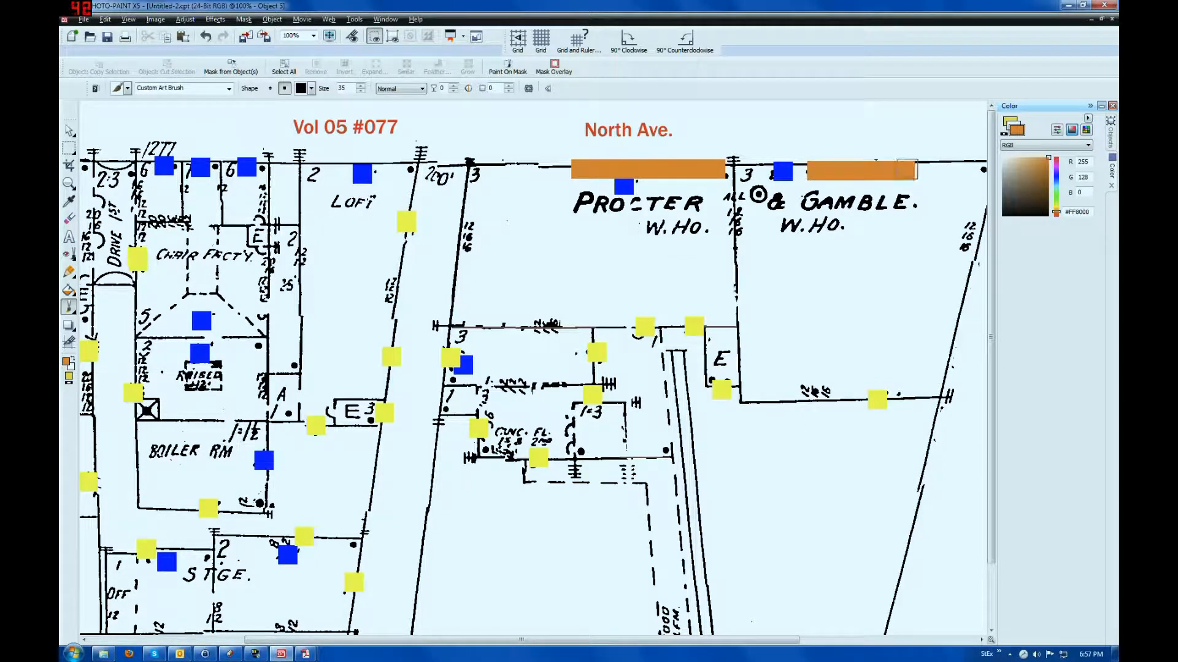
{"action": "left_click_drag", "start_coordinate": [960, 247], "coordinate": [964, 237]}
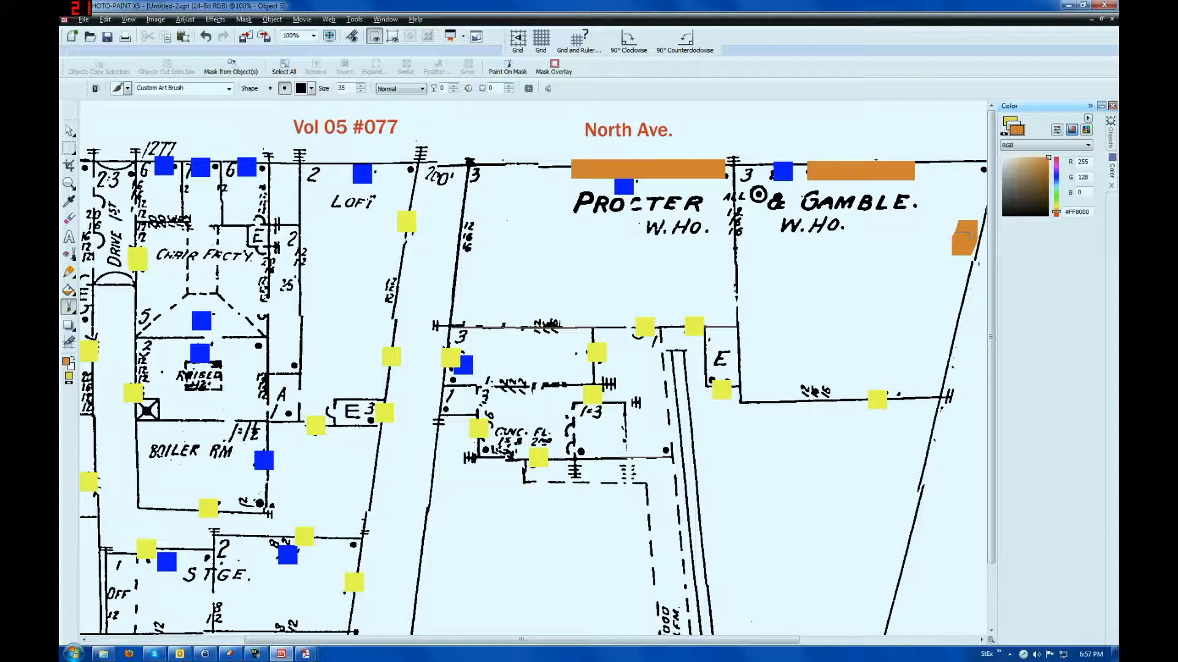
{"action": "left_click_drag", "start_coordinate": [824, 392], "coordinate": [799, 394]}
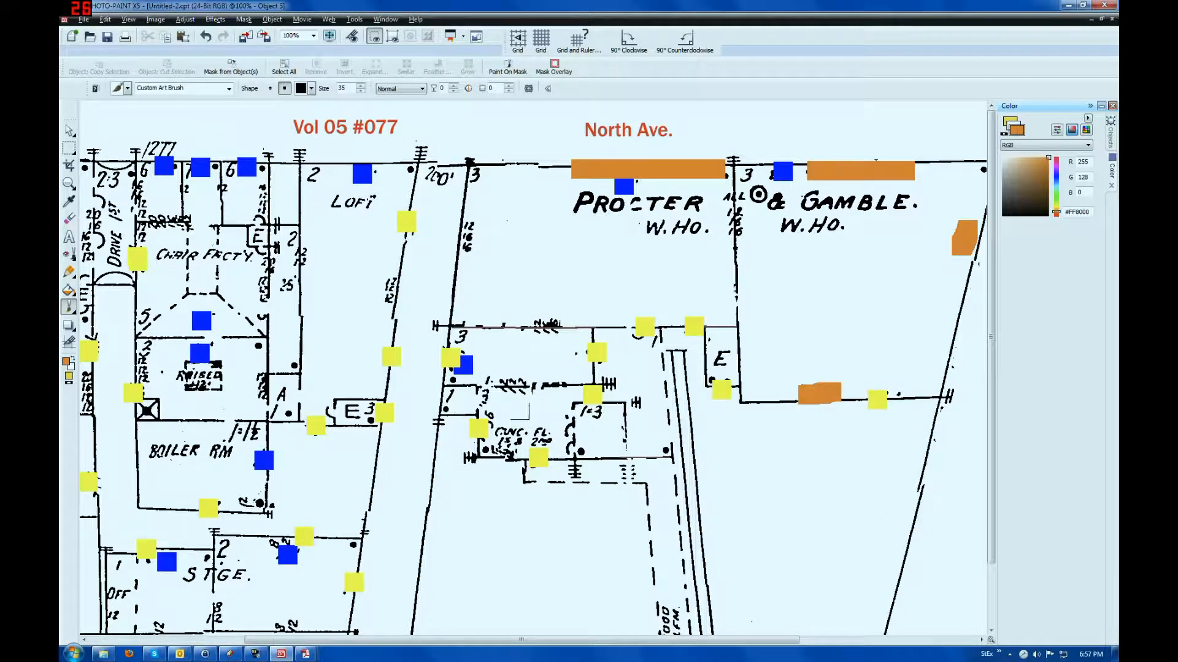
Paint orange over the figures on the partition north of the concrete-floor room and on the Procter warehouse's south and west walls.
{"action": "left_click", "coordinate": [518, 388]}
{"action": "left_click", "coordinate": [509, 384]}
{"action": "left_click", "coordinate": [552, 326]}
{"action": "left_click", "coordinate": [531, 329]}
{"action": "left_click", "coordinate": [471, 247]}
{"action": "left_click_drag", "start_coordinate": [471, 246], "coordinate": [471, 229]}
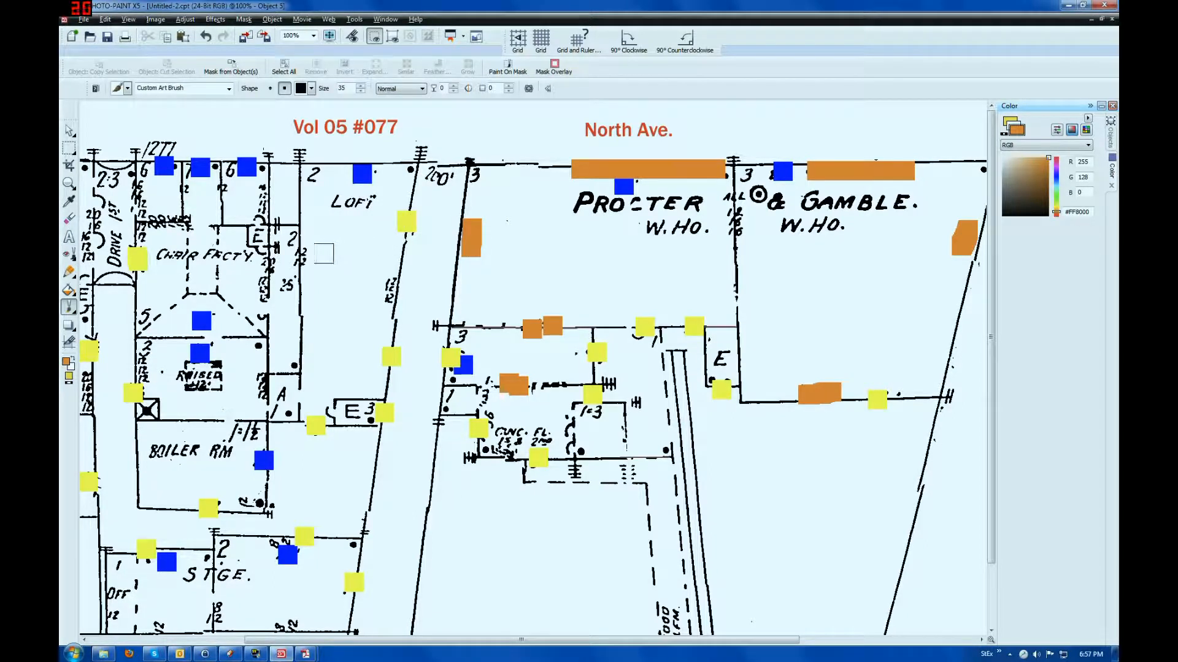
Paint orange over the wall figures on the Loft's west and east walls and along the Chair Factory's east wall.
{"action": "left_click", "coordinate": [299, 255]}
{"action": "left_click", "coordinate": [389, 299]}
{"action": "left_click", "coordinate": [395, 284]}
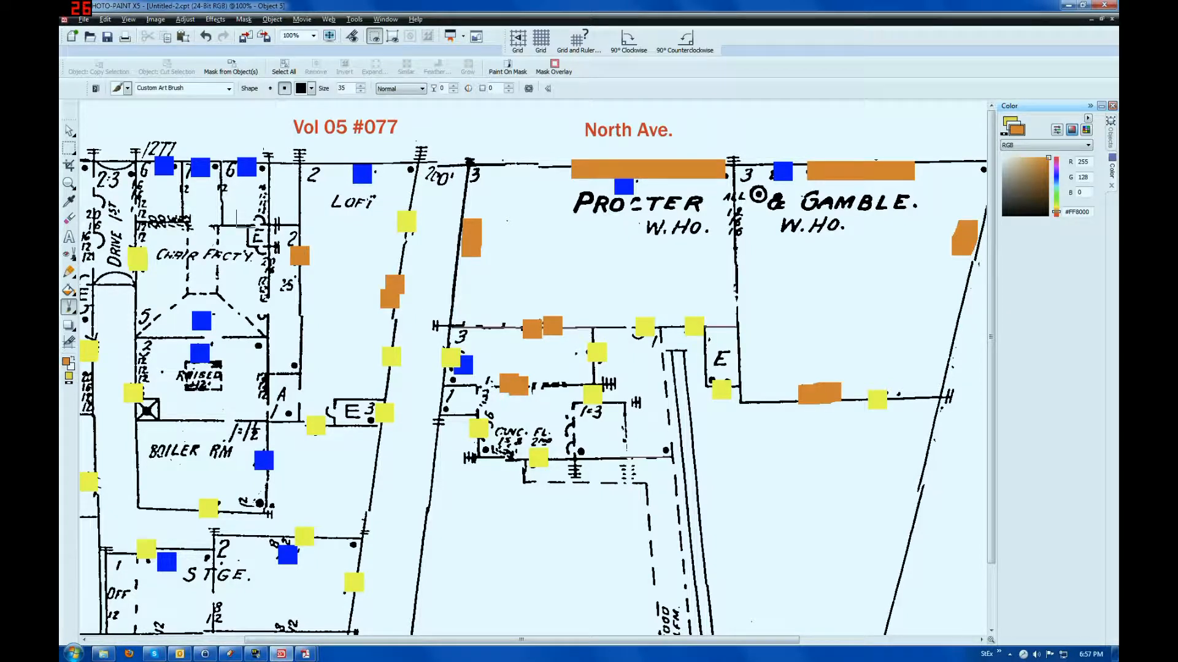
{"action": "left_click", "coordinate": [262, 201]}
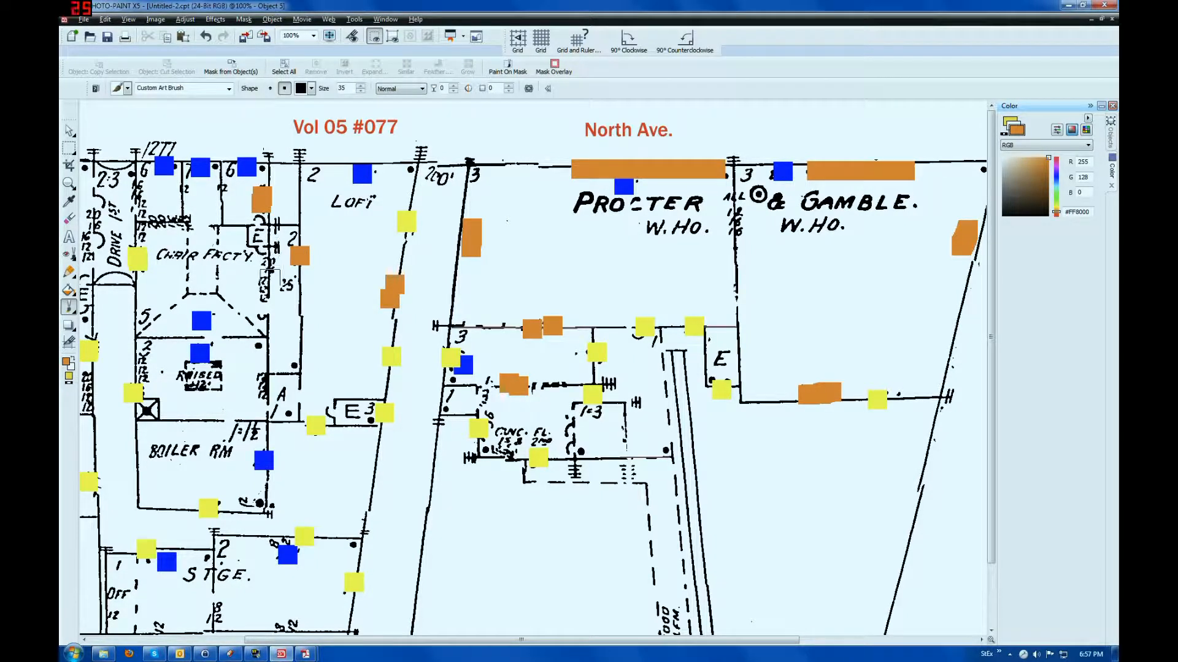
{"action": "left_click_drag", "start_coordinate": [265, 292], "coordinate": [266, 268]}
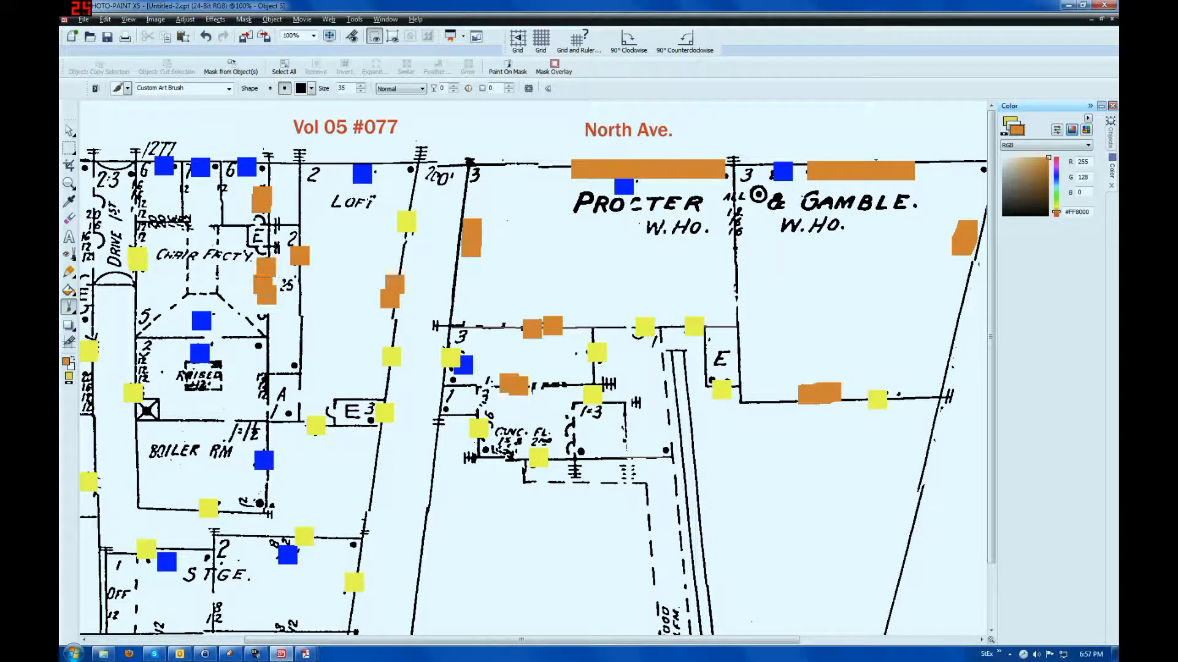
Cover the figures on both side walls of the raised room and on the Chair Factory's west wall with orange.
{"action": "left_click", "coordinate": [262, 390]}
{"action": "left_click", "coordinate": [258, 380]}
{"action": "left_click_drag", "start_coordinate": [144, 372], "coordinate": [140, 358]}
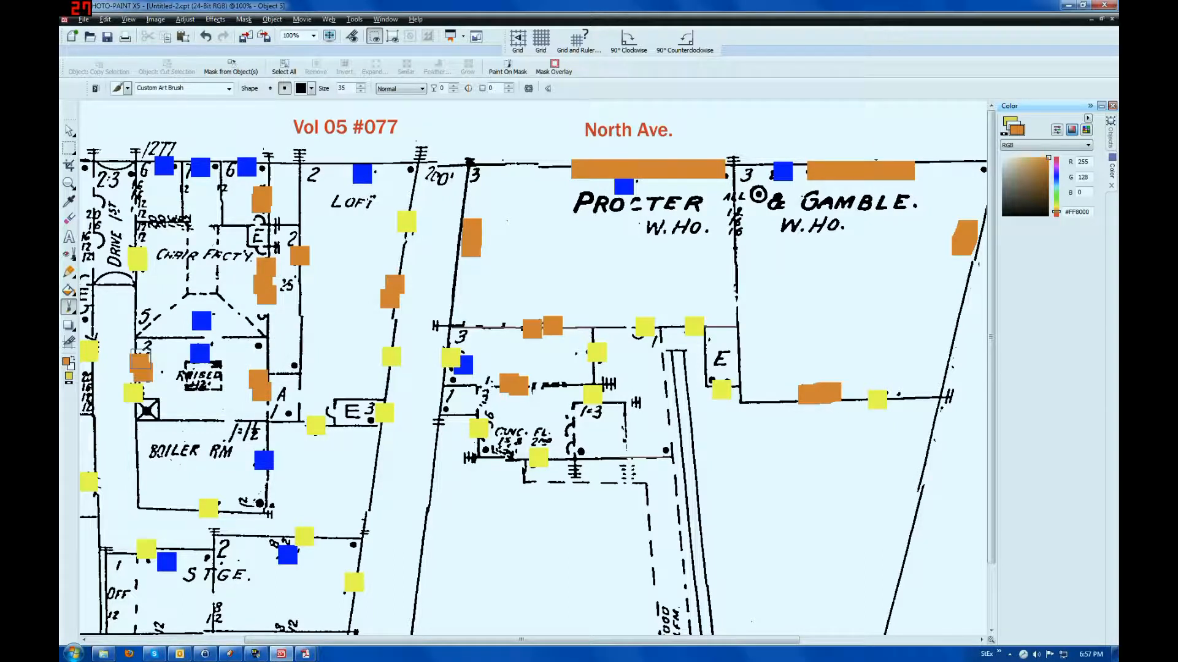
{"action": "left_click", "coordinate": [137, 231]}
{"action": "left_click_drag", "start_coordinate": [138, 203], "coordinate": [138, 192]}
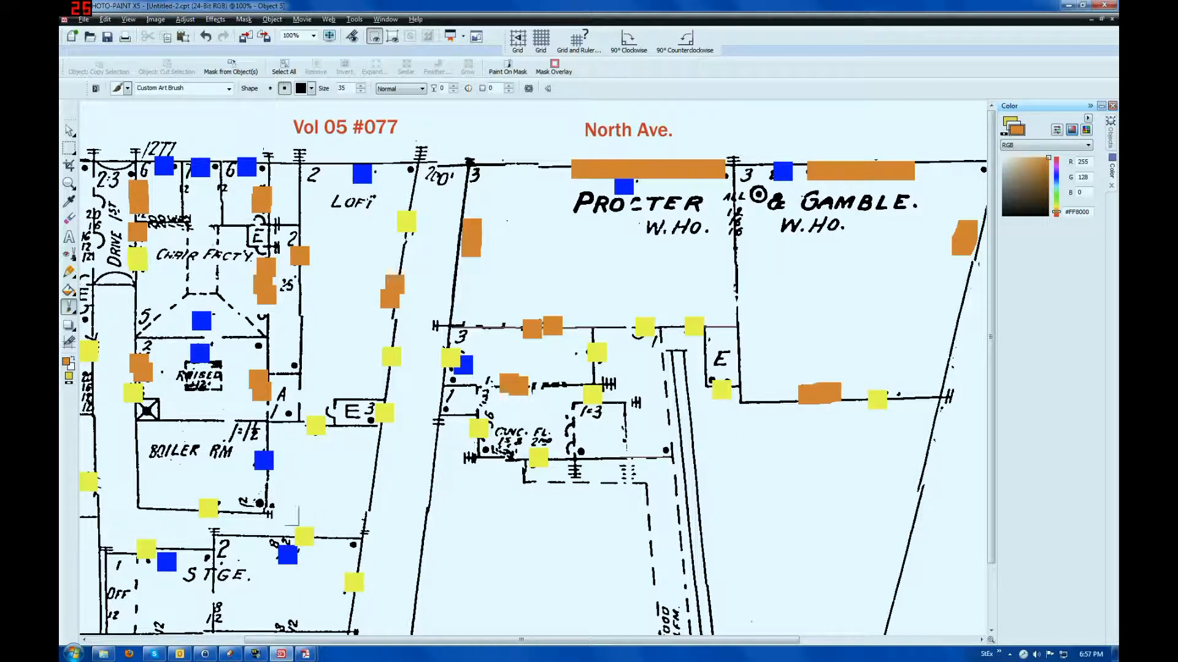
Stamp orange squares over the figures on the boiler room's south wall, the storage room's north and west walls, and in the office.
{"action": "left_click", "coordinate": [238, 503]}
{"action": "left_click", "coordinate": [282, 538]}
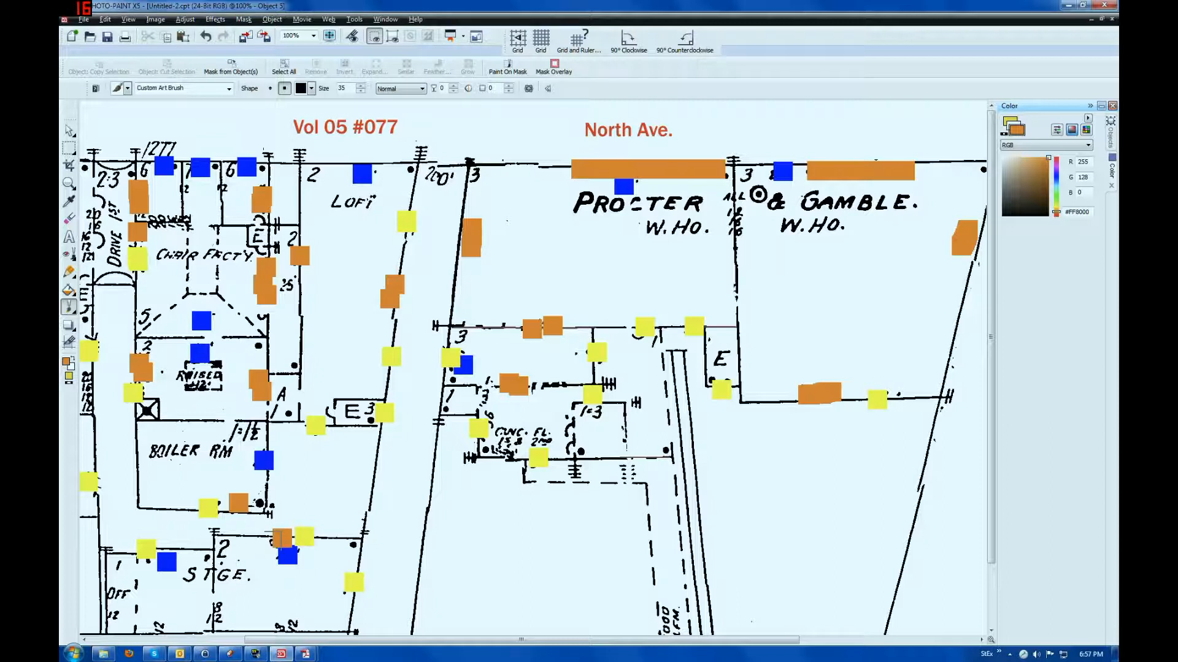
{"action": "left_click", "coordinate": [265, 544]}
{"action": "left_click", "coordinate": [211, 617]}
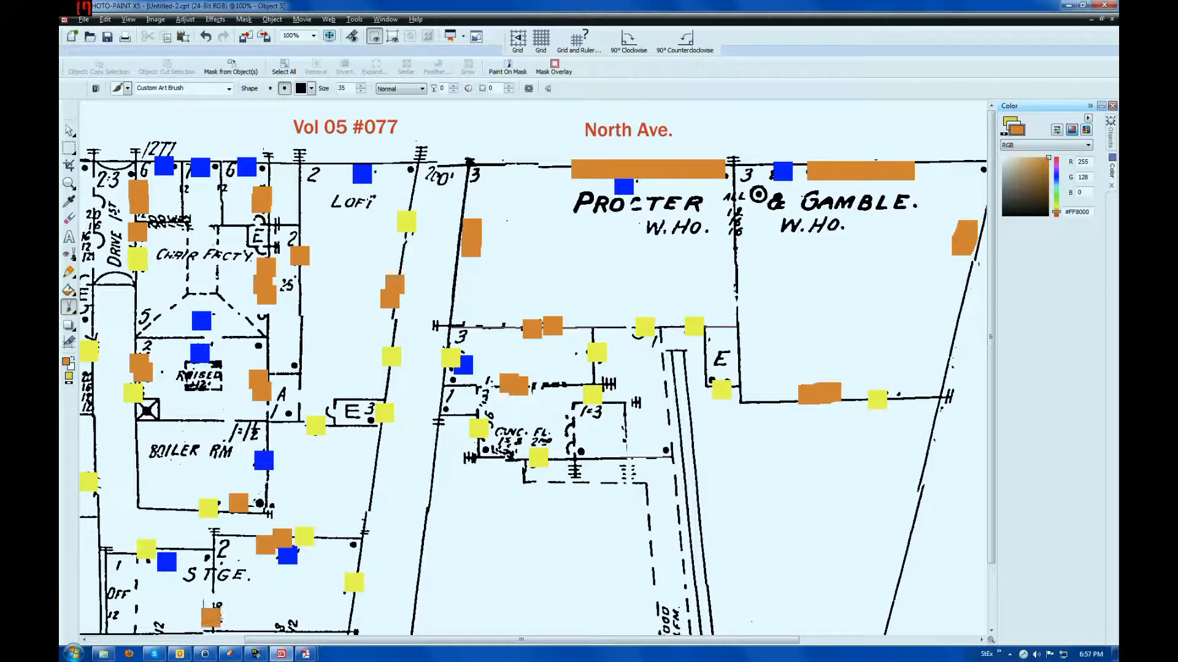
{"action": "left_click", "coordinate": [219, 606]}
{"action": "left_click", "coordinate": [112, 618]}
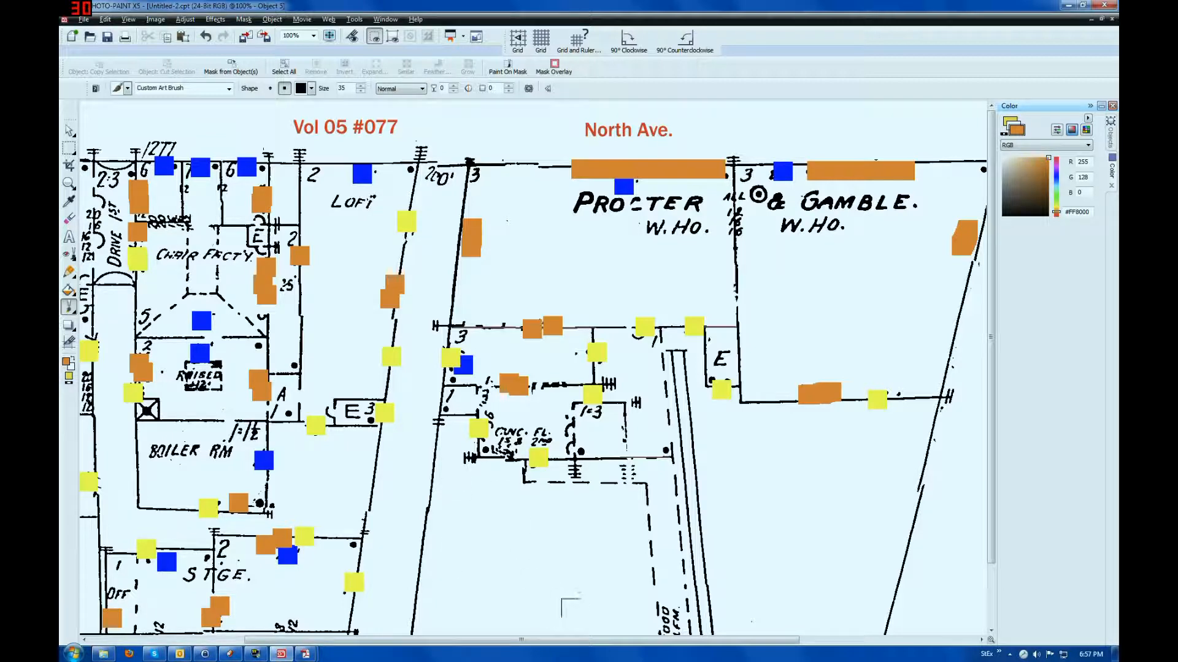
Paint orange over the figures on the Var Mfg. north and south walls, Tool Works south wall and upper 5B room's south wall.
{"action": "left_click_drag", "start_coordinate": [606, 641], "coordinate": [405, 644]}
{"action": "left_click_drag", "start_coordinate": [238, 407], "coordinate": [188, 411]}
{"action": "left_click_drag", "start_coordinate": [228, 505], "coordinate": [201, 506]}
{"action": "left_click", "coordinate": [234, 627]}
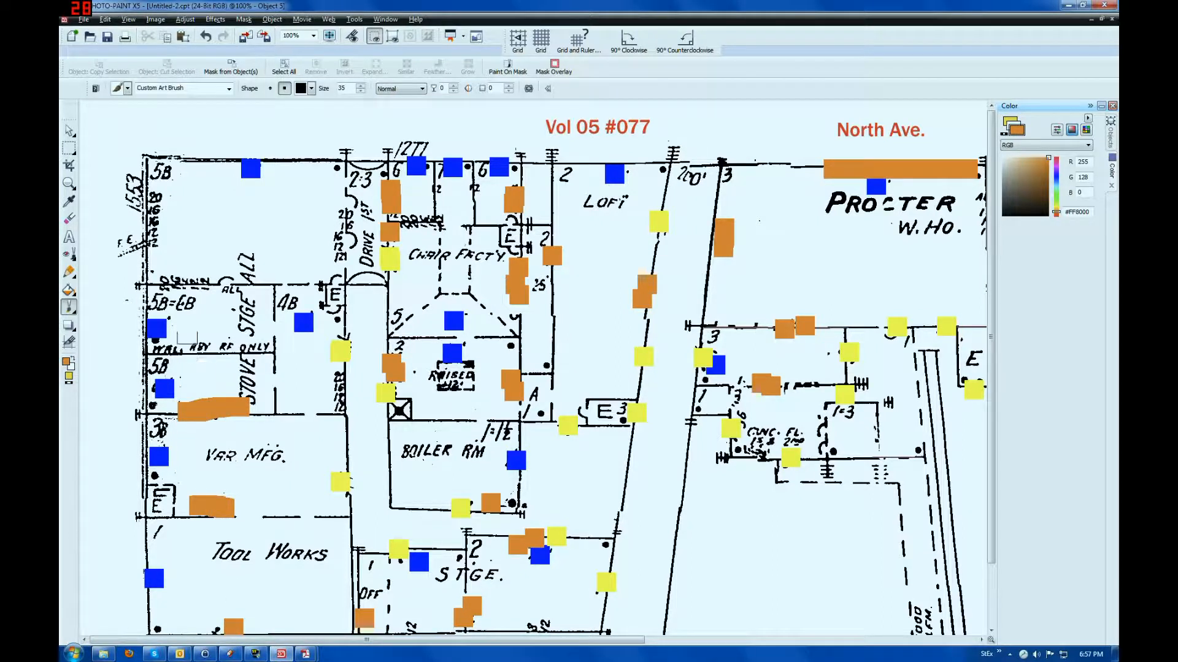
{"action": "left_click_drag", "start_coordinate": [205, 285], "coordinate": [170, 282]}
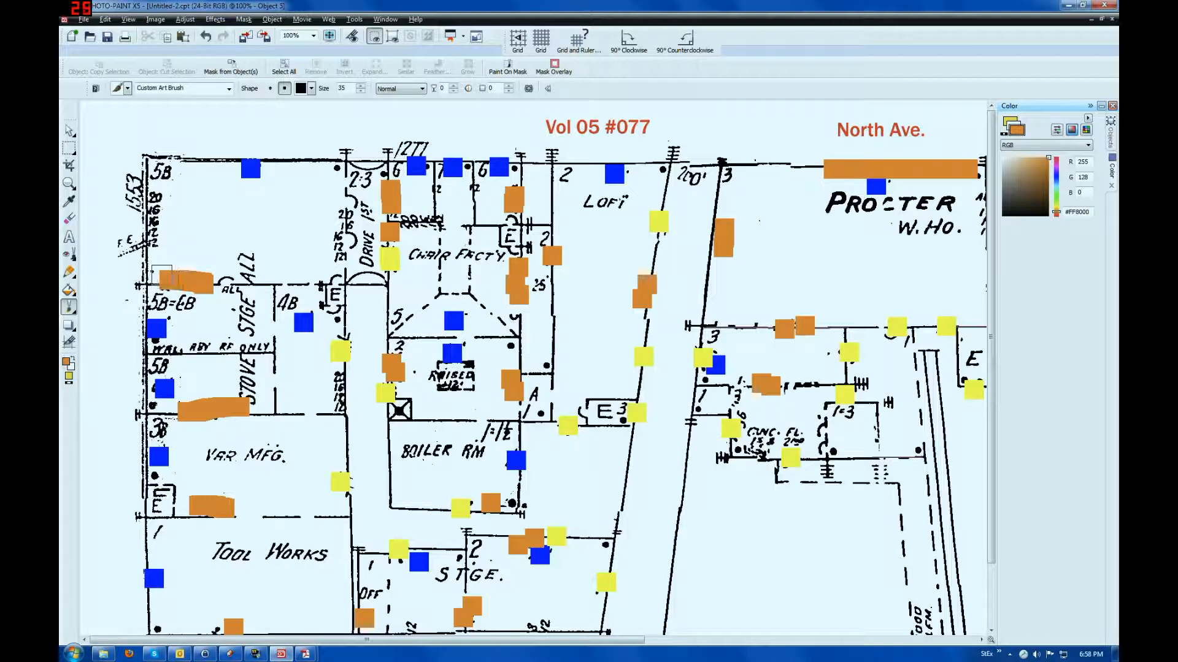
Paint orange over the figures on the upper 5B room's west and east walls and the 4B room's east wall.
{"action": "left_click", "coordinate": [157, 238]}
{"action": "left_click_drag", "start_coordinate": [157, 239], "coordinate": [157, 203]}
{"action": "left_click_drag", "start_coordinate": [338, 255], "coordinate": [337, 219]}
{"action": "mouse_move", "coordinate": [341, 387]}
{"action": "left_mouse_down"}
{"action": "mouse_move", "coordinate": [341, 404]}
{"action": "mouse_move", "coordinate": [341, 383]}
{"action": "left_mouse_up"}
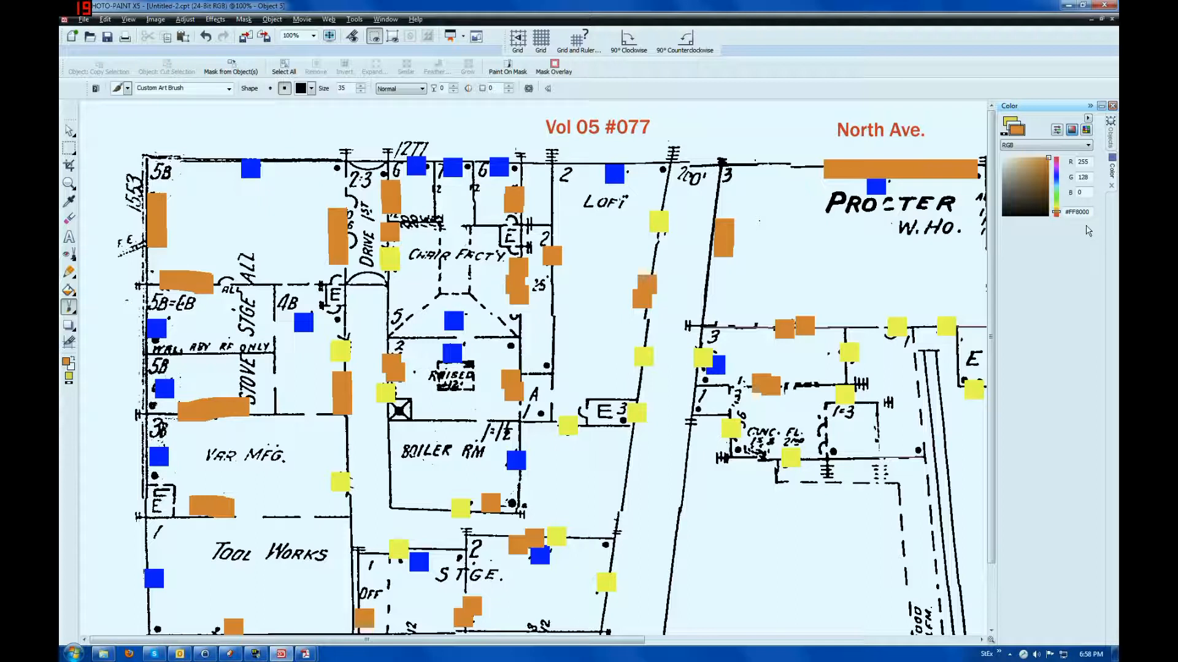
Set the paint colour to red (#FF0000) and cover the raised-height note and the elevator marks beside the drive and in the Chair Factory.
{"action": "left_click_drag", "start_coordinate": [1059, 215], "coordinate": [1063, 249]}
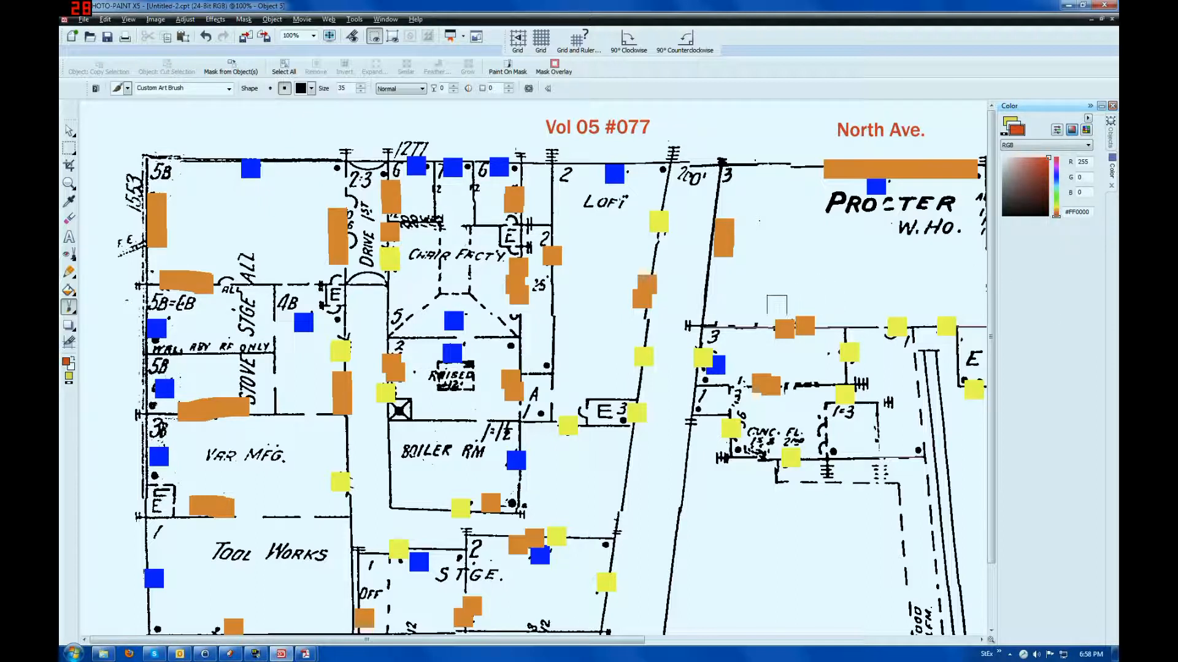
{"action": "mouse_move", "coordinate": [460, 377]}
{"action": "left_mouse_down"}
{"action": "mouse_move", "coordinate": [440, 374]}
{"action": "mouse_move", "coordinate": [470, 372]}
{"action": "left_mouse_up"}
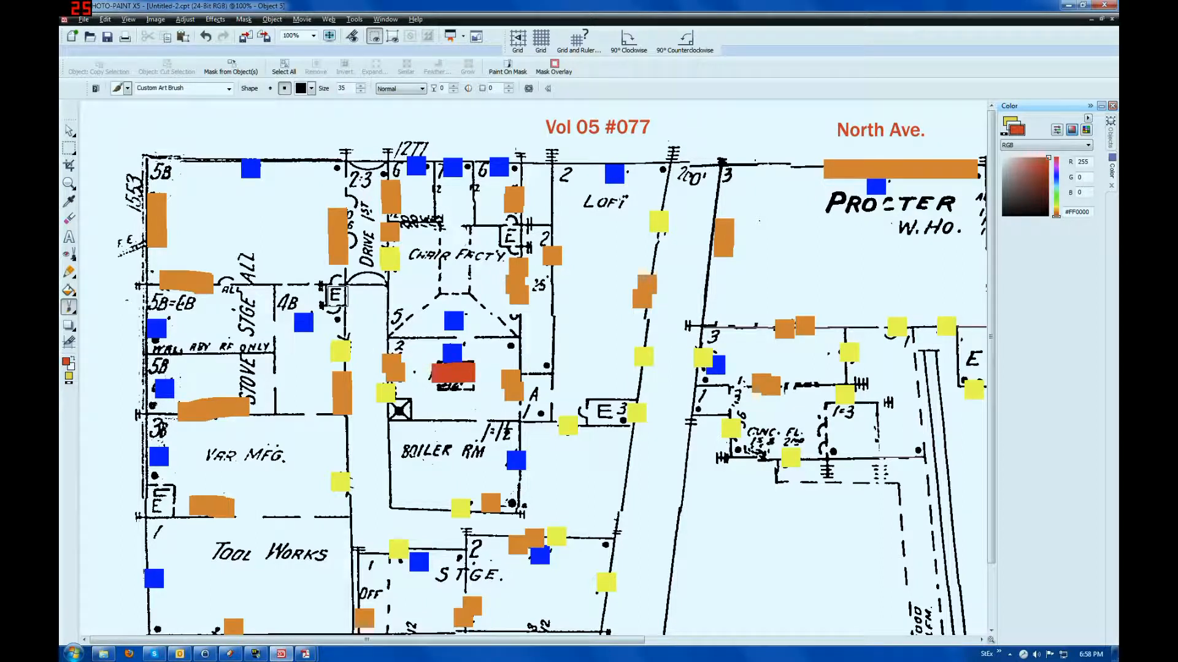
{"action": "left_click", "coordinate": [336, 295]}
{"action": "left_click", "coordinate": [510, 235]}
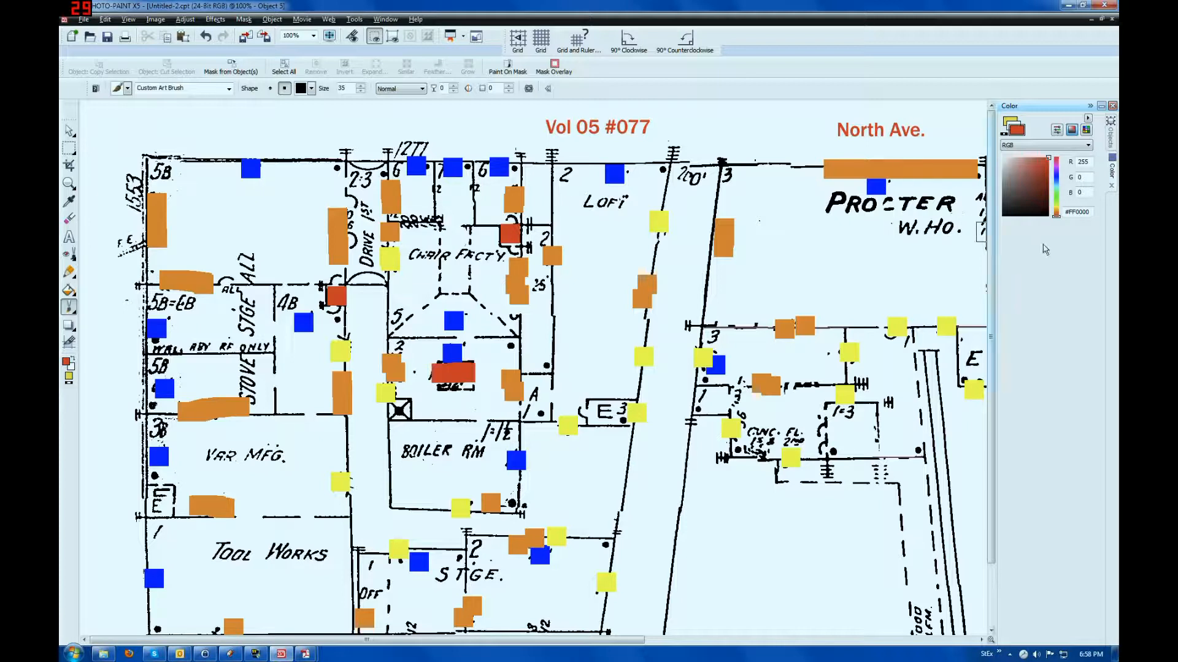
Set the paint colour to purple (#8000FF) and paint over the F.E. mark outside the west wall.
{"action": "left_click", "coordinate": [1057, 176]}
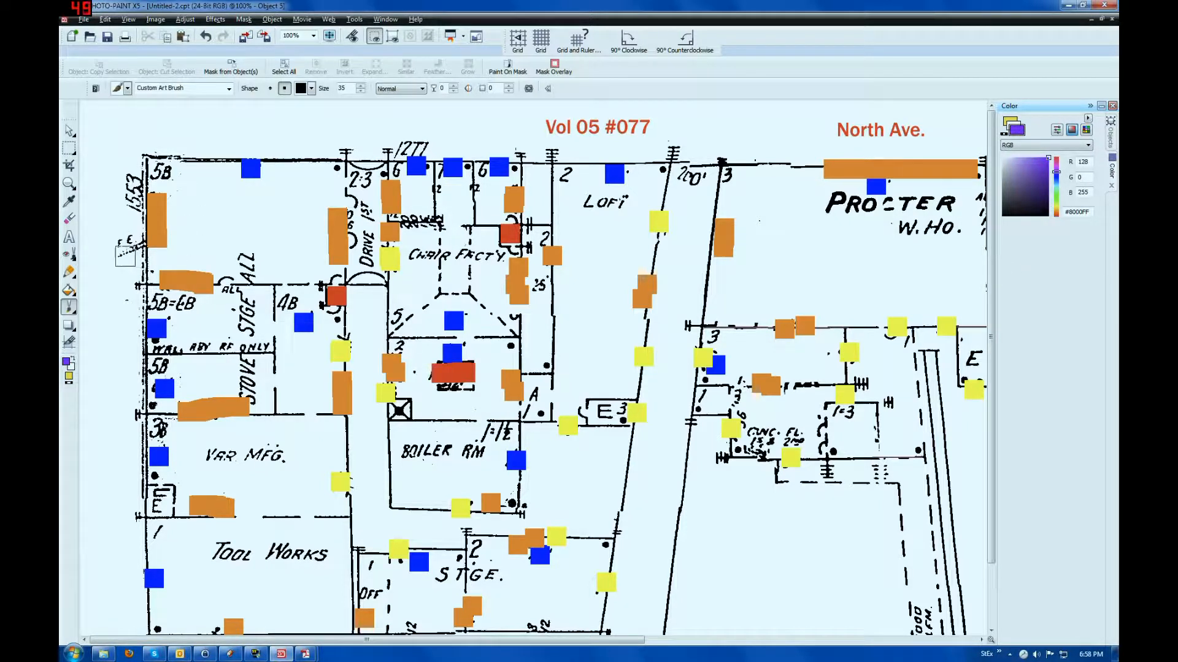
{"action": "left_click_drag", "start_coordinate": [111, 253], "coordinate": [135, 243]}
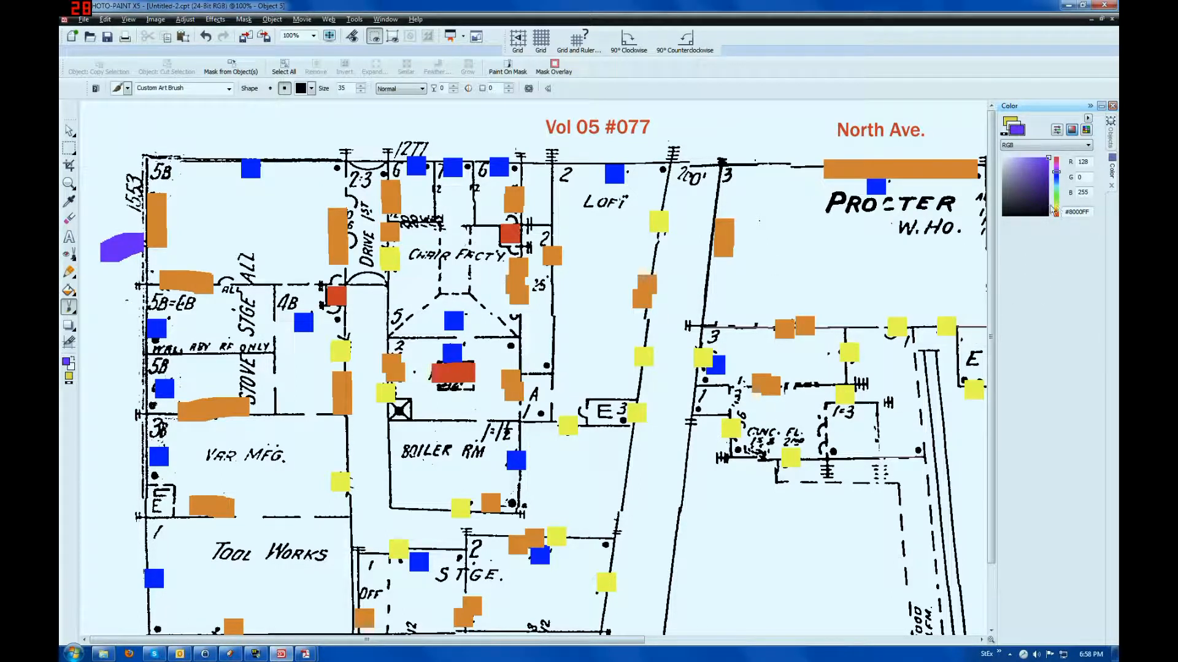
Switch to a round brush in green (#80FF00) and stamp circles over the 5B, 5B=6B and 3B storey labels along the west wall.
{"action": "left_click", "coordinate": [1055, 201]}
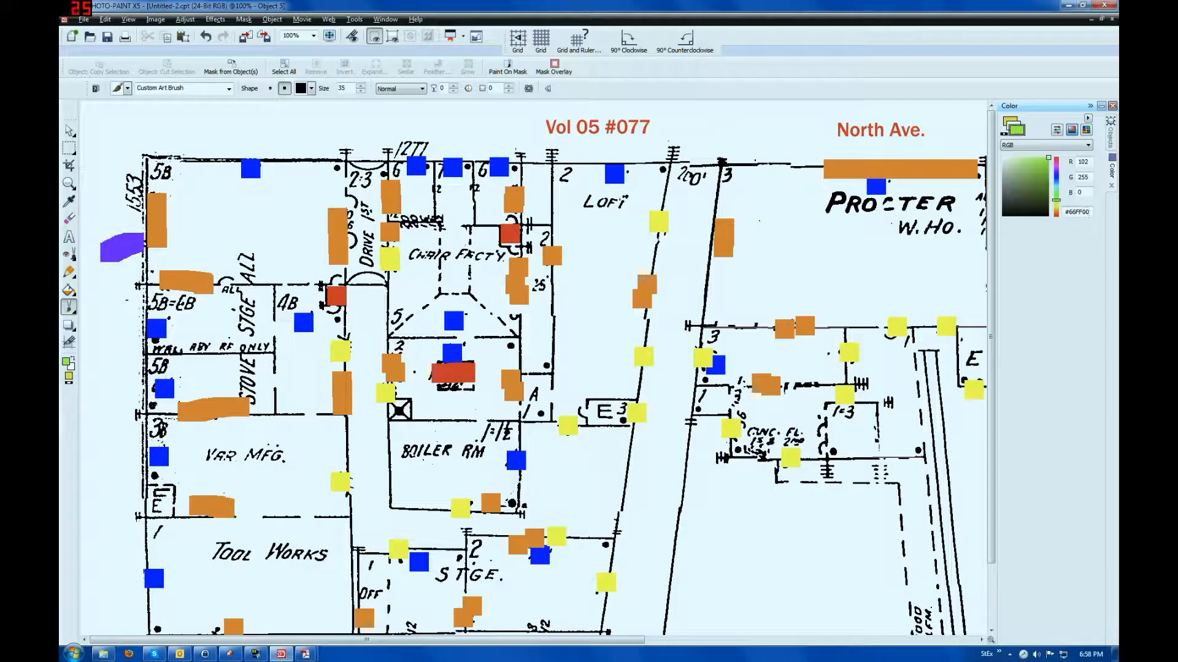
{"action": "double_click", "coordinate": [1082, 162]}
{"action": "left_click", "coordinate": [271, 88]}
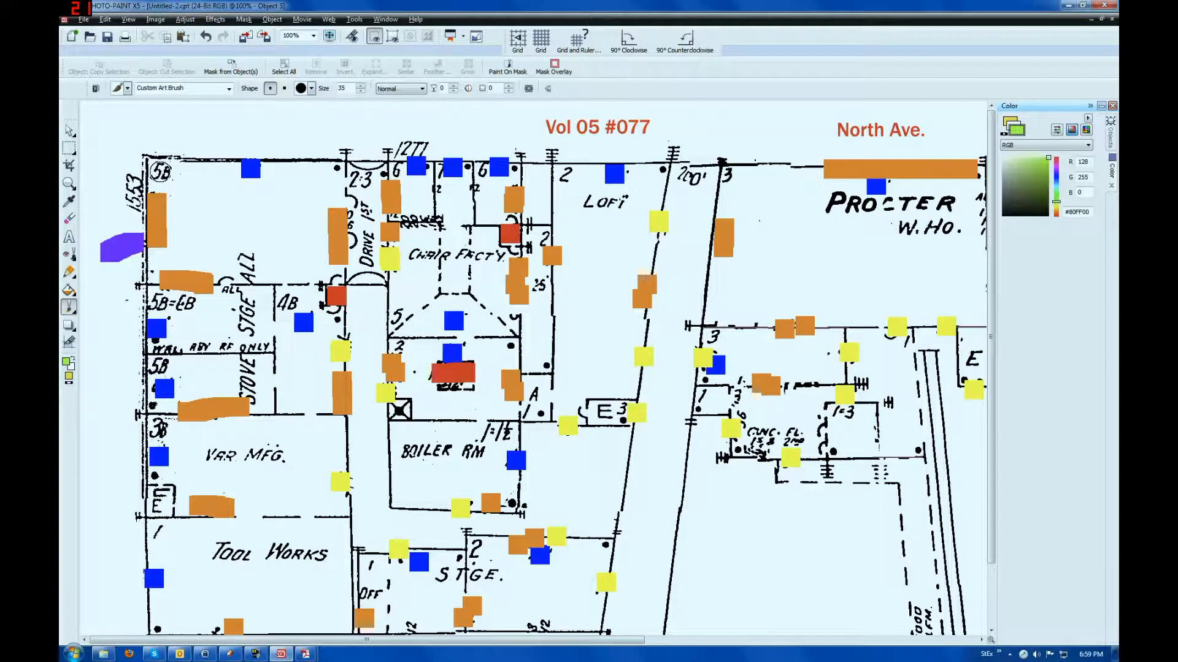
{"action": "left_click", "coordinate": [160, 172]}
{"action": "left_click", "coordinate": [156, 301]}
{"action": "left_click", "coordinate": [182, 304]}
{"action": "left_click", "coordinate": [159, 367]}
{"action": "left_click", "coordinate": [157, 431]}
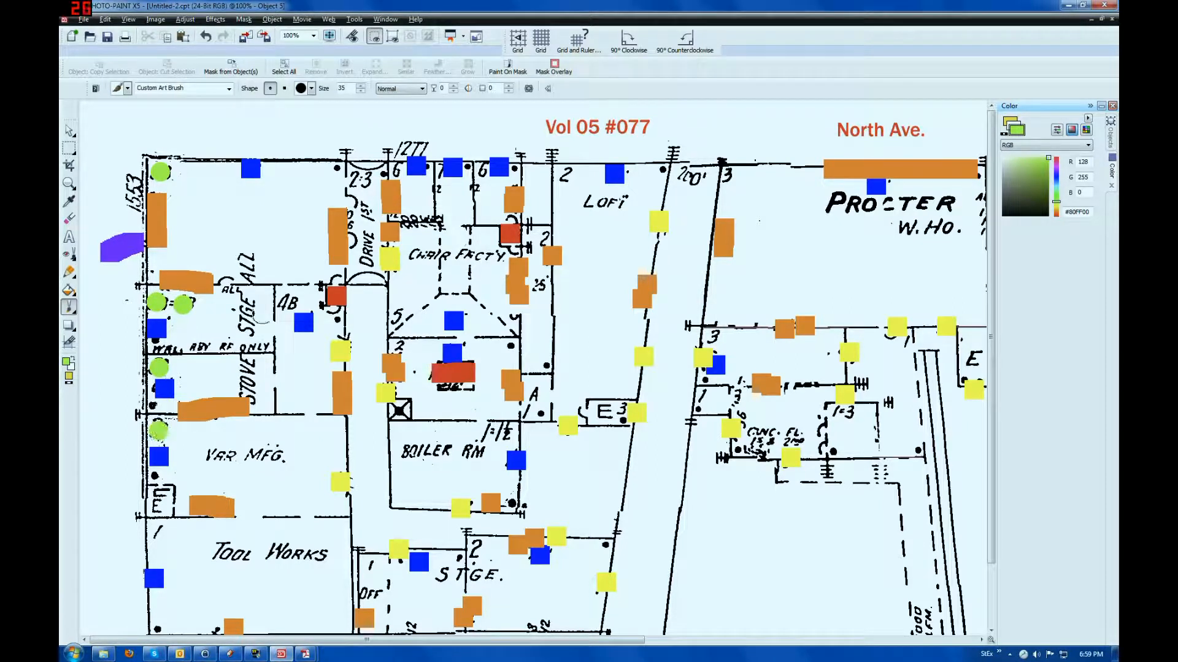
Stamp green circles over the storey numbers of the drive passage and the Chair Factory's rooms.
{"action": "left_click", "coordinate": [360, 177]}
{"action": "left_click", "coordinate": [395, 313]}
{"action": "left_click", "coordinate": [394, 171]}
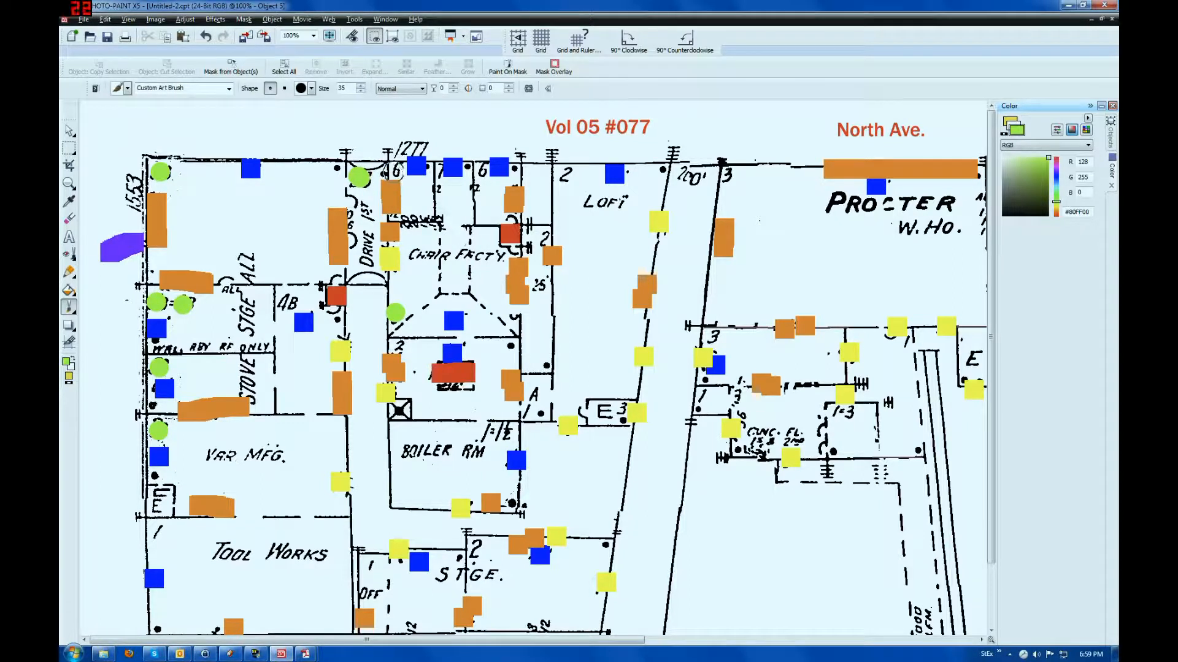
{"action": "left_click", "coordinate": [440, 171]}
{"action": "left_click", "coordinate": [481, 168]}
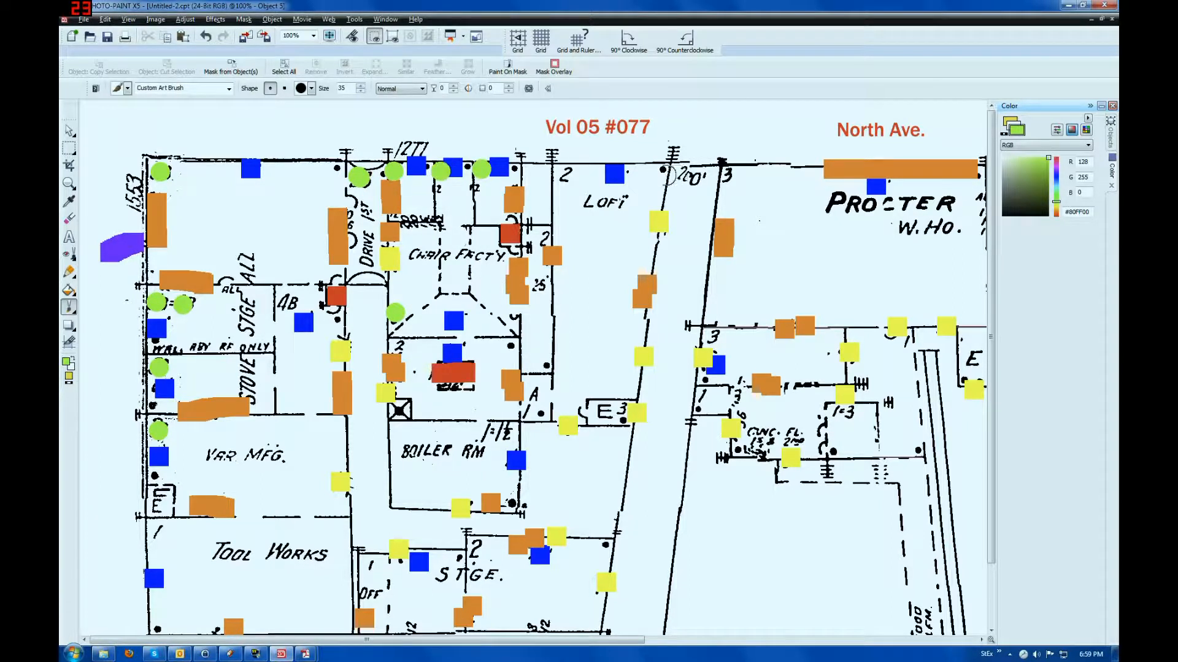
Stamp green circles over the storey numbers of the Loft, the strip east of it and the rooms south of the Procter warehouse.
{"action": "left_click", "coordinate": [564, 178]}
{"action": "left_click", "coordinate": [680, 170]}
{"action": "left_click", "coordinate": [715, 332]}
{"action": "left_click", "coordinate": [709, 396]}
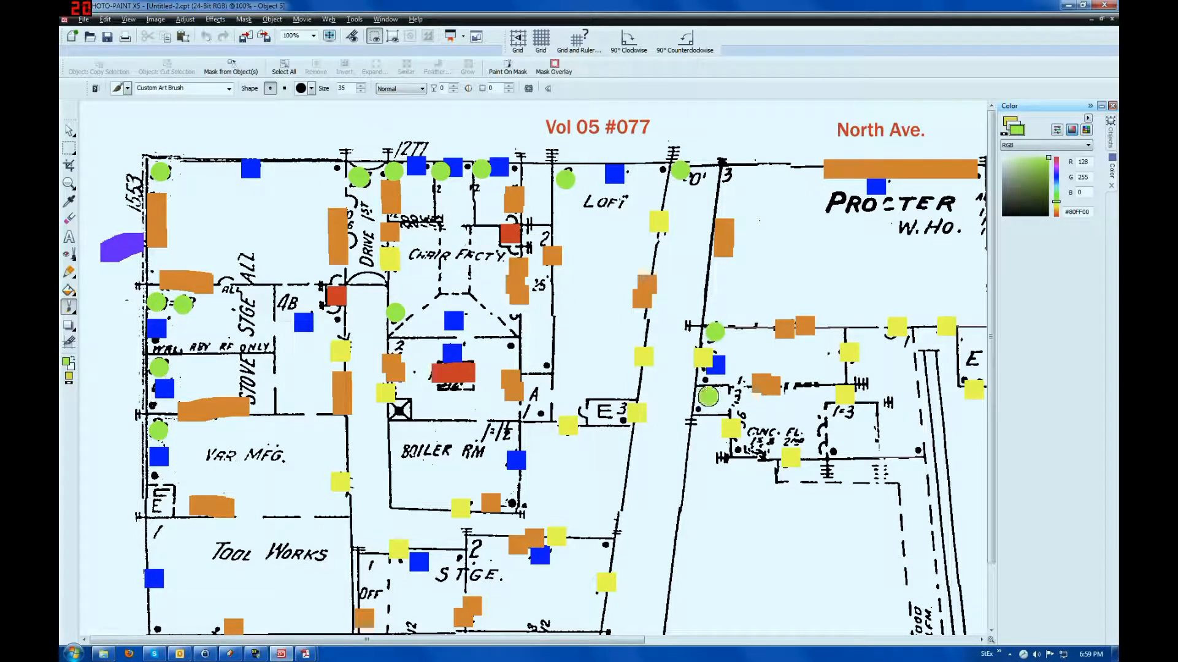
{"action": "left_click", "coordinate": [843, 416]}
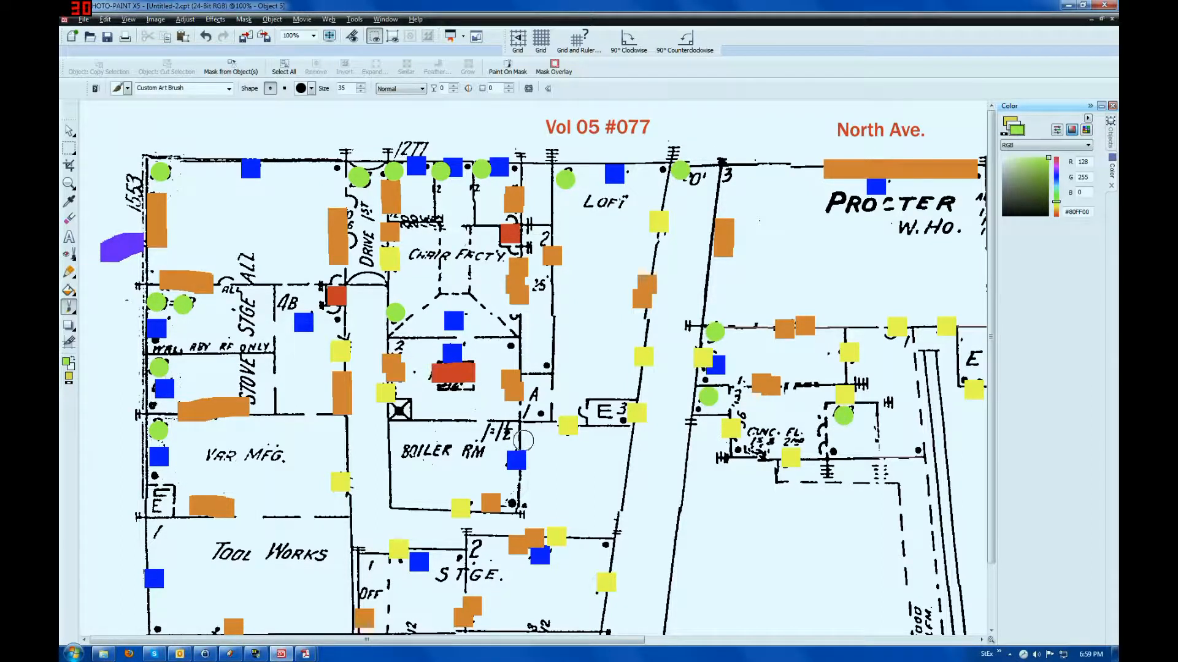
Stamp green circles over the storey numbers beside the Loft's elevator and in the A room, boiler room, storage room, office and Tool Works.
{"action": "left_click", "coordinate": [624, 408]}
{"action": "left_click", "coordinate": [532, 413]}
{"action": "left_click", "coordinate": [509, 430]}
{"action": "left_click", "coordinate": [489, 432]}
{"action": "left_click", "coordinate": [476, 545]}
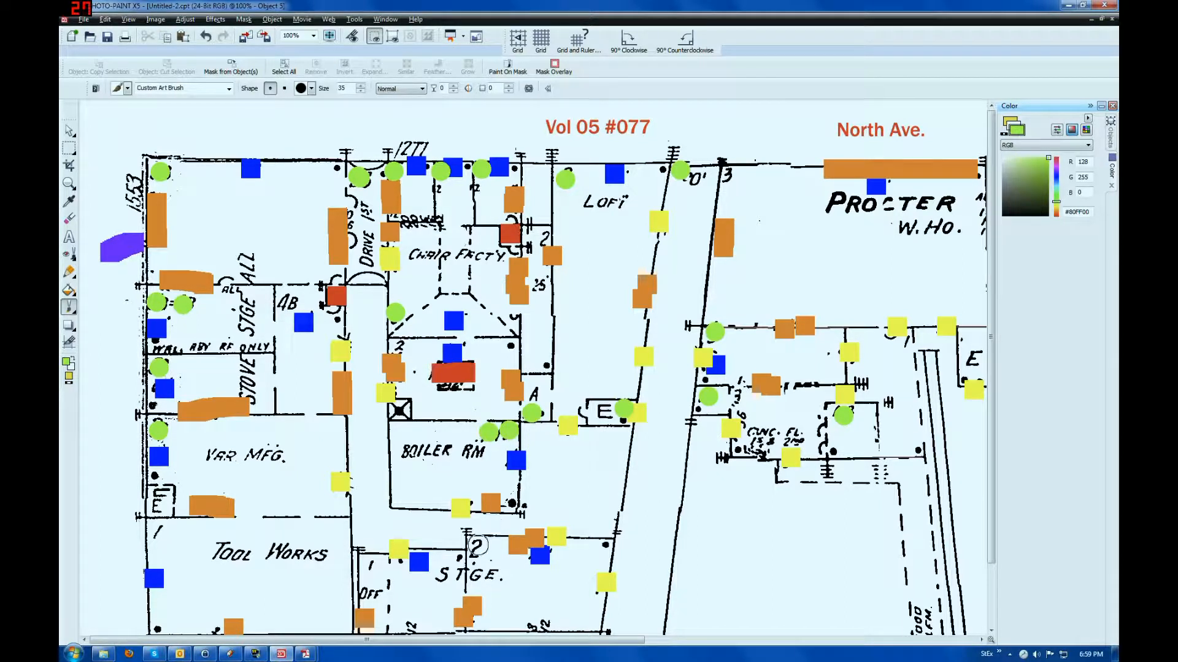
{"action": "left_click", "coordinate": [369, 567]}
{"action": "left_click", "coordinate": [154, 533]}
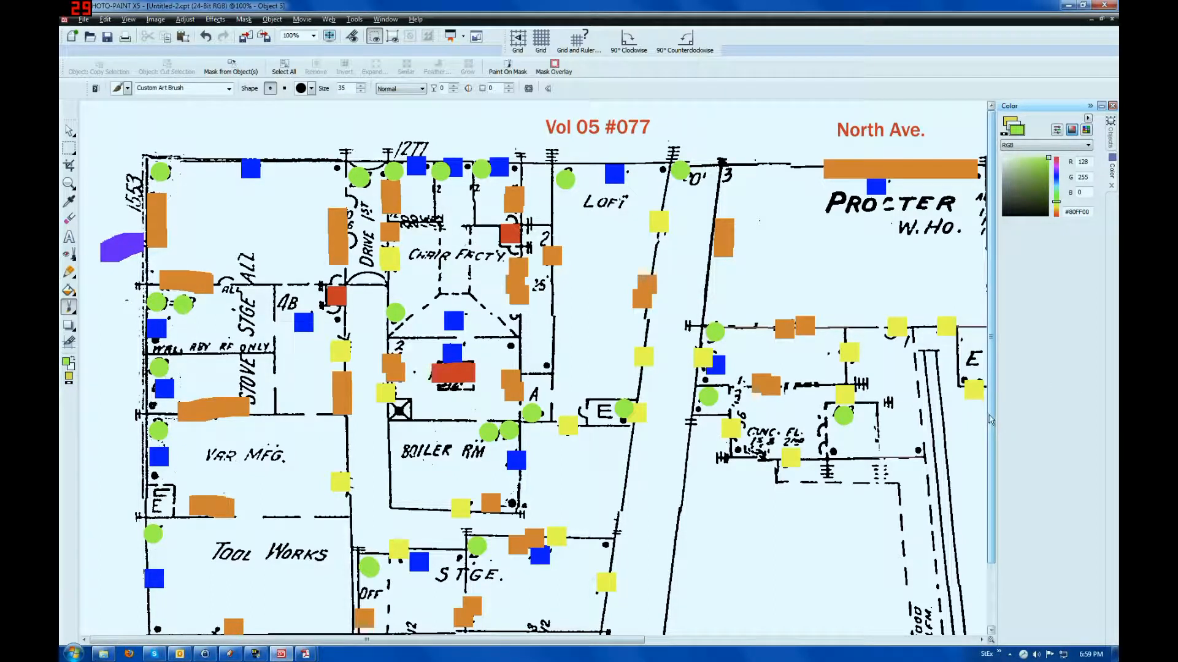
Create a new object layer for the map and set the paint colour to dark green (#00A800).
{"action": "left_click_drag", "start_coordinate": [994, 433], "coordinate": [994, 497]}
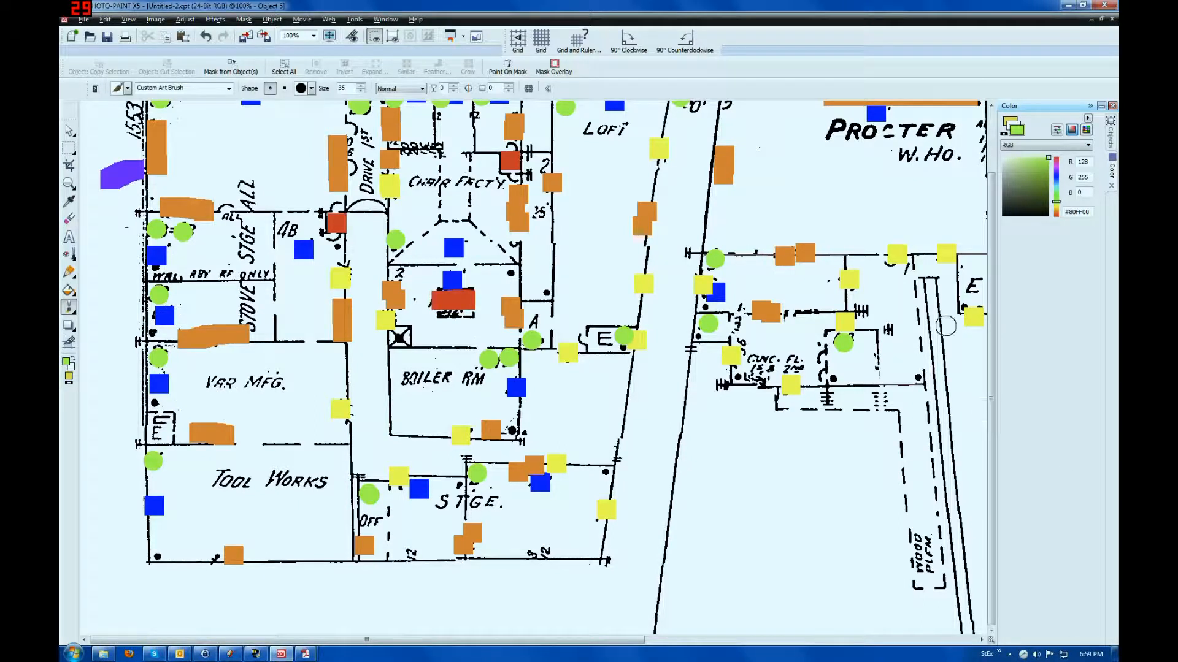
{"action": "left_click_drag", "start_coordinate": [993, 414], "coordinate": [989, 312]}
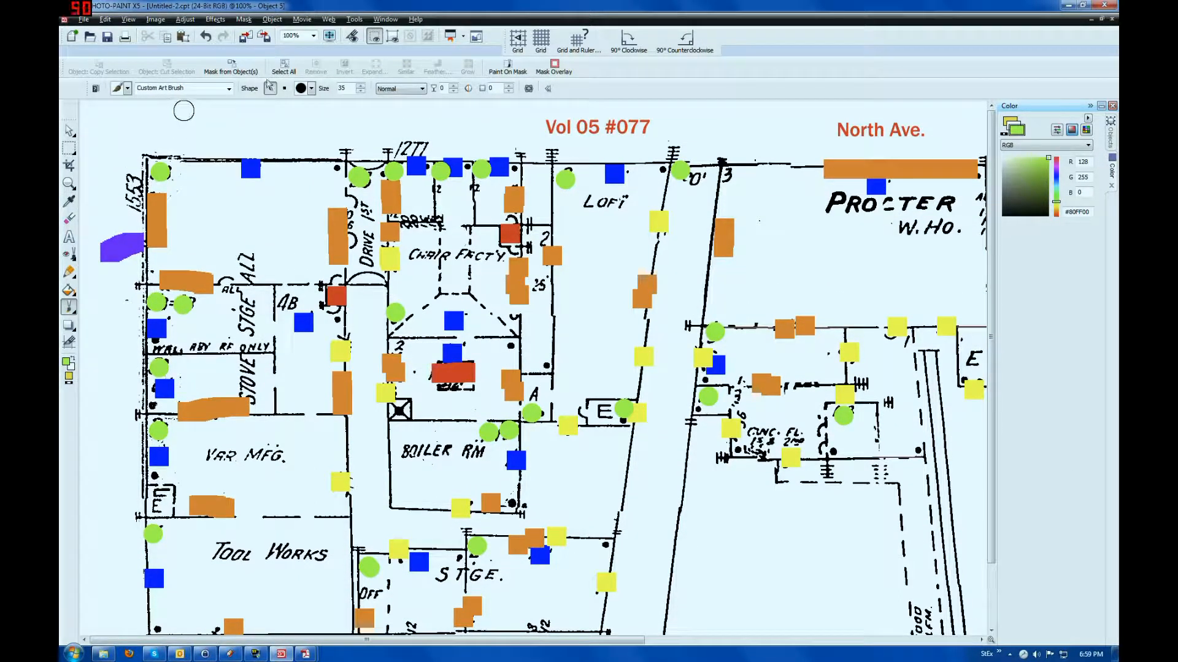
{"action": "left_click", "coordinate": [273, 19]}
{"action": "mouse_move", "coordinate": [279, 41]}
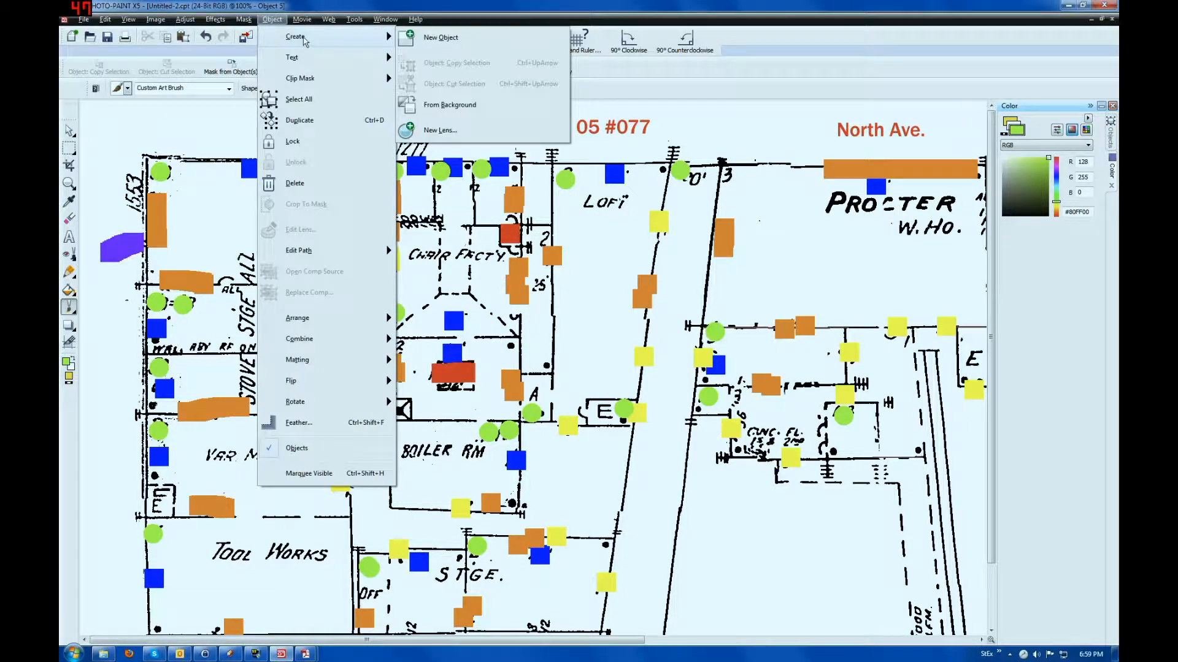
{"action": "left_click", "coordinate": [452, 38]}
{"action": "left_click", "coordinate": [1082, 162]}
{"action": "type", "text": "0"}
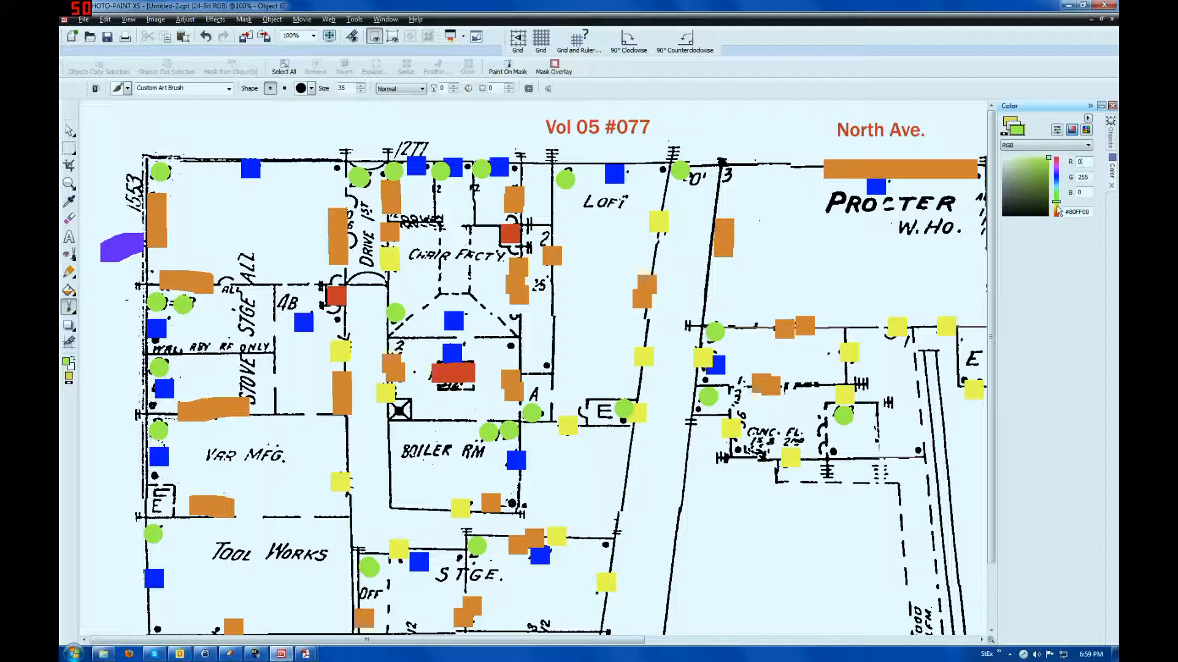
{"action": "key", "text": "Tab"}
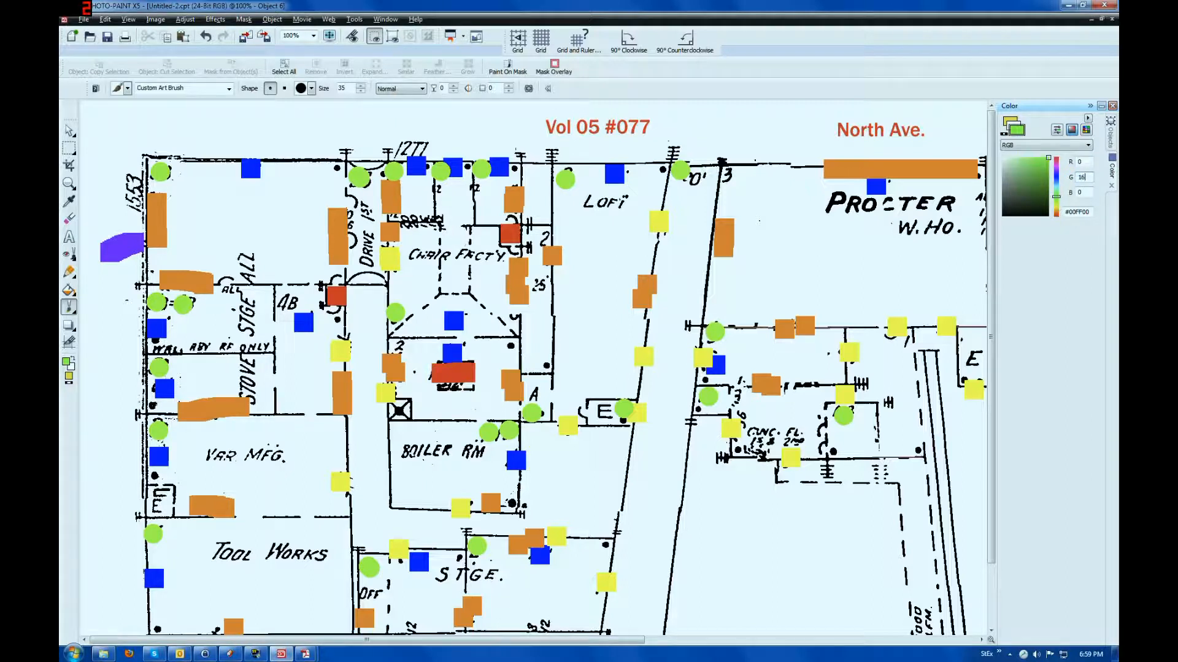
{"action": "key", "text": "Tab"}
With the Line tool at width 15, draw green lines over the Loft's west and east parapet walls.
{"action": "left_click", "coordinate": [69, 271]}
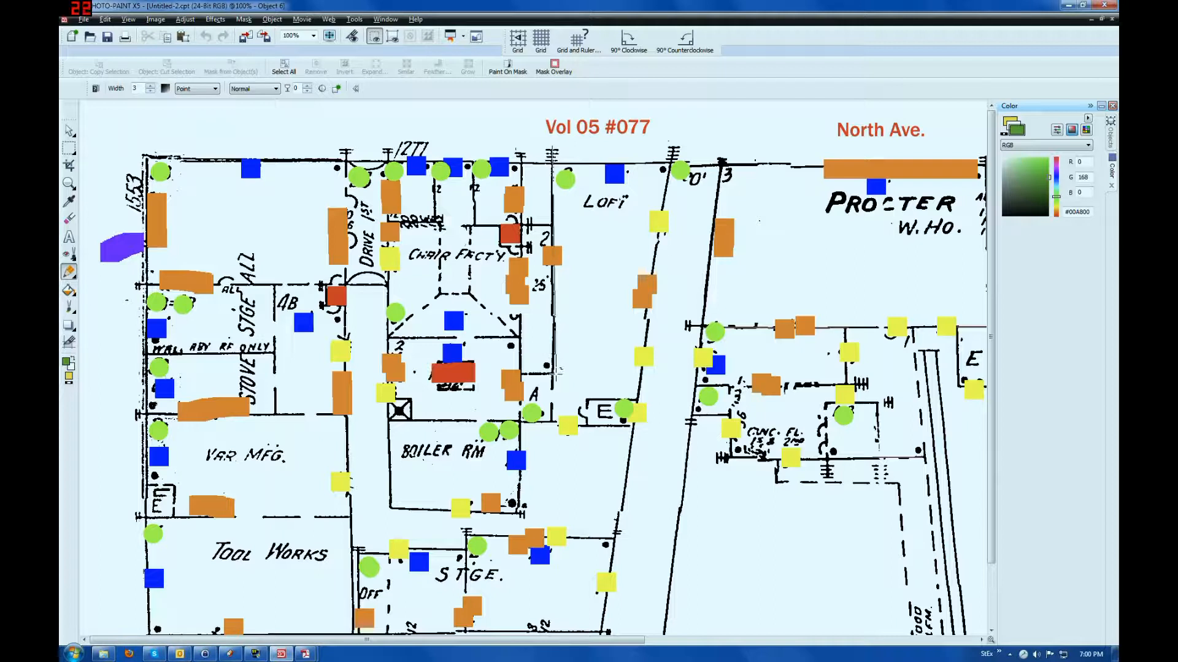
{"action": "left_click", "coordinate": [554, 371], "text": "shift"}
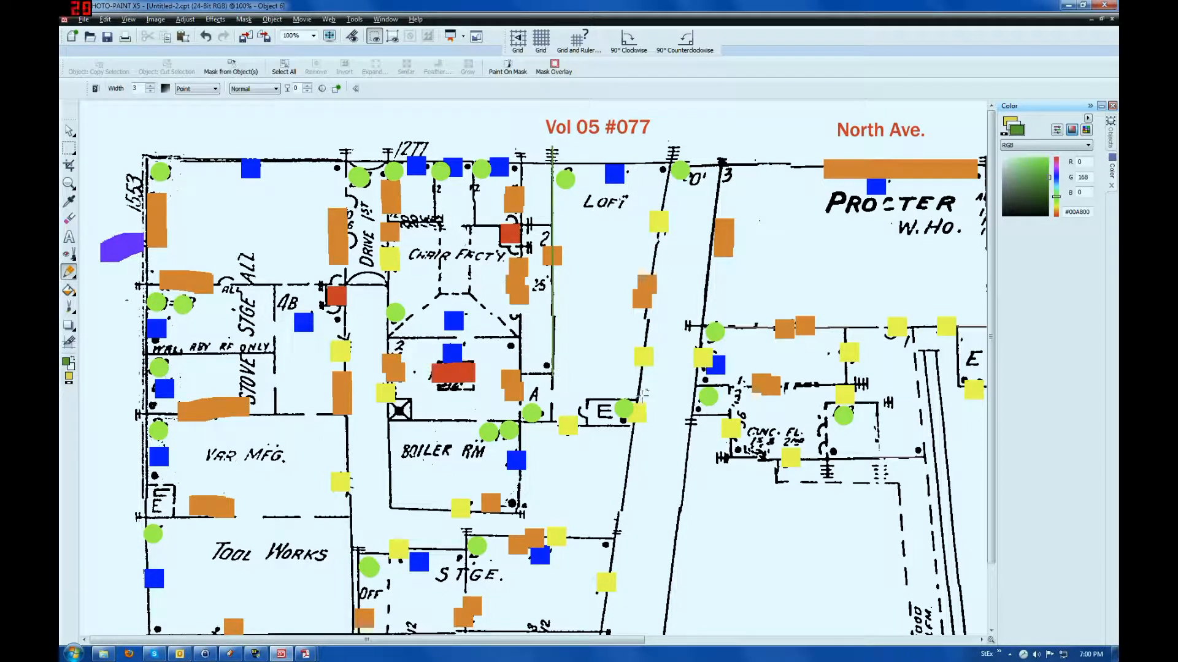
{"action": "left_click", "coordinate": [209, 37]}
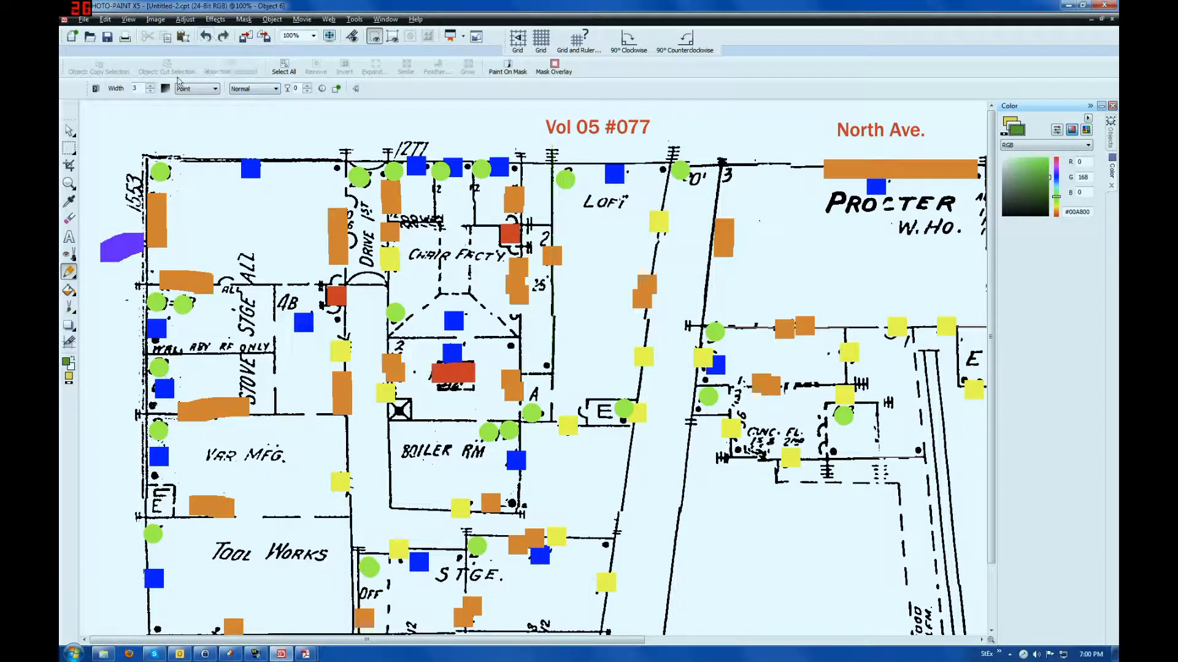
{"action": "type", "text": "5"}
{"action": "left_click_drag", "start_coordinate": [552, 148], "coordinate": [548, 372]}
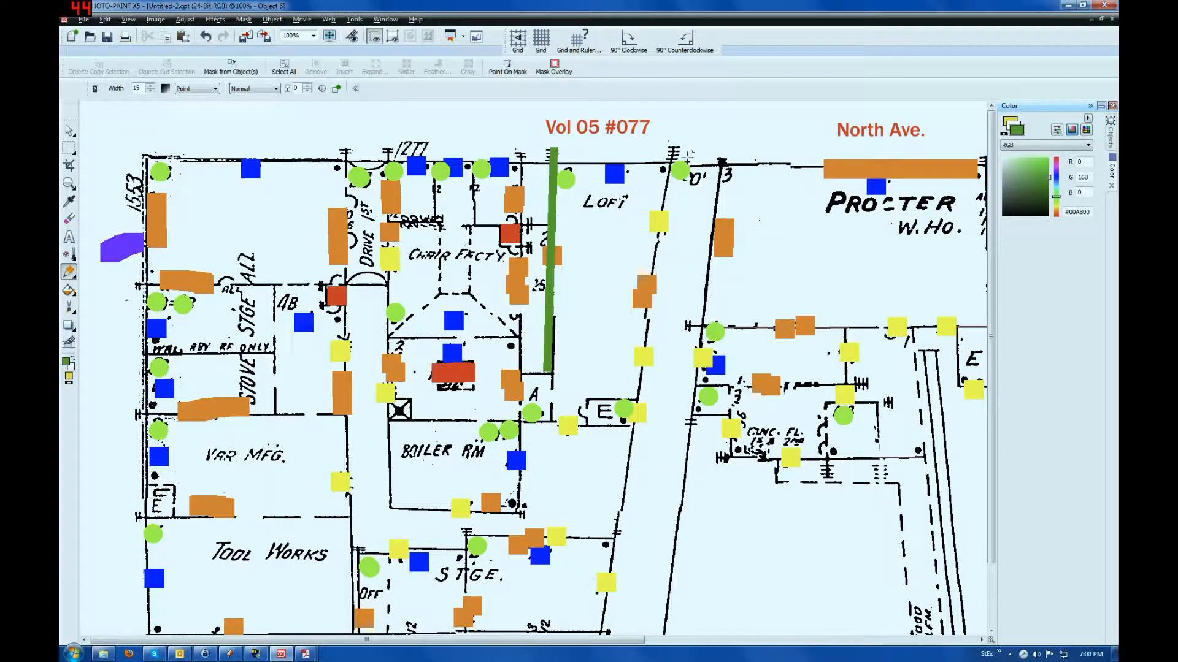
{"action": "left_click_drag", "start_coordinate": [676, 147], "coordinate": [630, 424]}
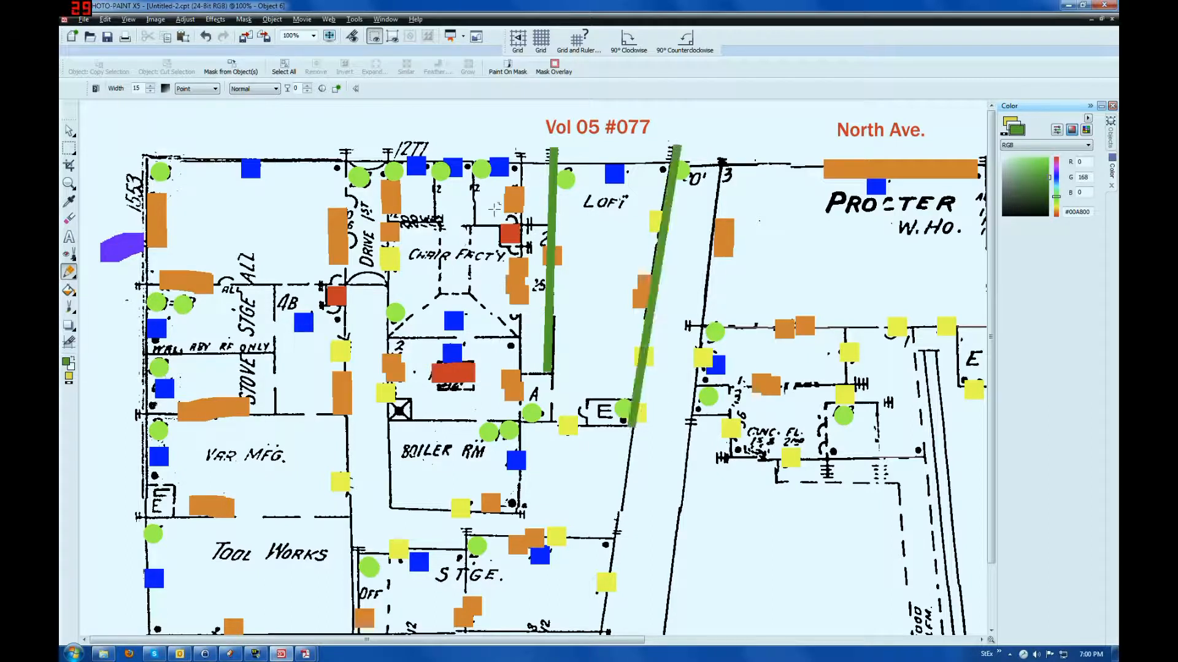
Draw green lines over the Chair Factory's east wall around the elevator, its west wall and the drive passage's west wall.
{"action": "mouse_move", "coordinate": [520, 150]}
{"action": "left_mouse_down"}
{"action": "mouse_move", "coordinate": [530, 223]}
{"action": "mouse_move", "coordinate": [505, 218]}
{"action": "mouse_move", "coordinate": [531, 245]}
{"action": "mouse_move", "coordinate": [503, 247]}
{"action": "left_mouse_up"}
{"action": "left_click_drag", "start_coordinate": [390, 149], "coordinate": [389, 336]}
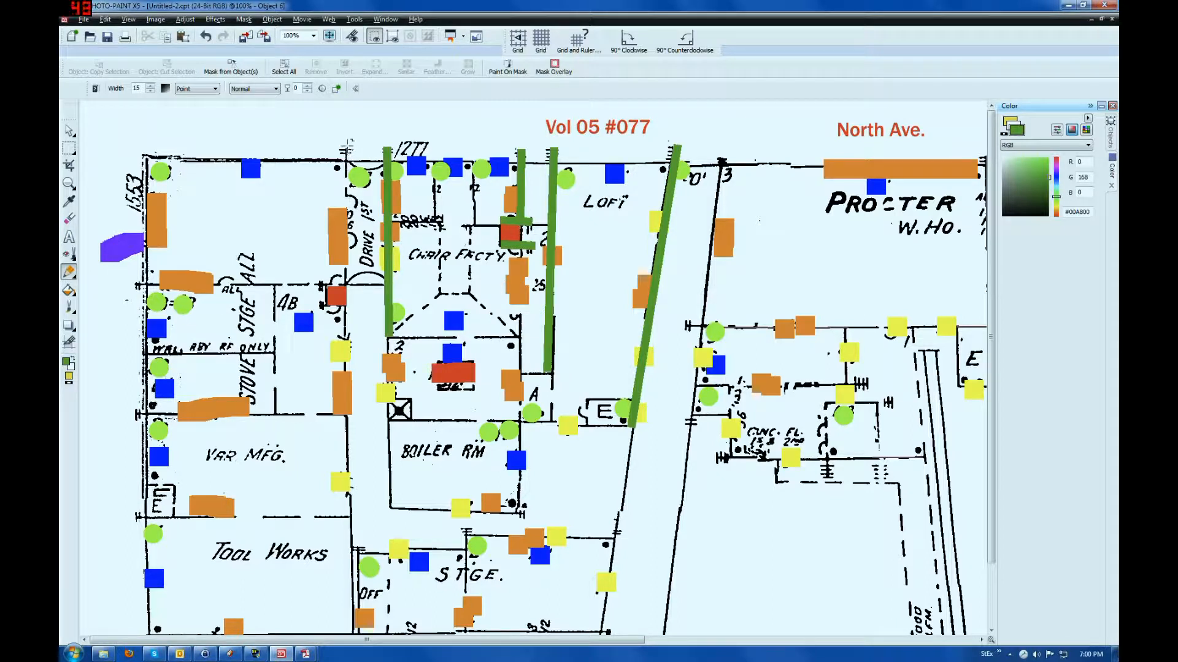
{"action": "left_click_drag", "start_coordinate": [348, 284], "coordinate": [348, 145]}
Draw green lines over the walls north of the stove storage, north and south of Var Mfg., and south of the boiler room.
{"action": "left_click_drag", "start_coordinate": [135, 285], "coordinate": [347, 285]}
{"action": "left_click_drag", "start_coordinate": [136, 415], "coordinate": [274, 414]}
{"action": "mouse_move", "coordinate": [137, 515]}
{"action": "left_mouse_down"}
{"action": "mouse_move", "coordinate": [240, 528]}
{"action": "mouse_move", "coordinate": [353, 515]}
{"action": "left_mouse_up"}
{"action": "left_click_drag", "start_coordinate": [526, 510], "coordinate": [387, 510]}
Draw green lines over the parapet walls of the rooms south of the Procter warehouse and along the warehouse's west wall.
{"action": "mouse_move", "coordinate": [713, 460]}
{"action": "left_mouse_down"}
{"action": "mouse_move", "coordinate": [920, 458]}
{"action": "mouse_move", "coordinate": [836, 474]}
{"action": "mouse_move", "coordinate": [830, 405]}
{"action": "mouse_move", "coordinate": [886, 402]}
{"action": "mouse_move", "coordinate": [826, 405]}
{"action": "left_mouse_up"}
{"action": "left_click_drag", "start_coordinate": [745, 385], "coordinate": [861, 381]}
{"action": "left_click_drag", "start_coordinate": [701, 325], "coordinate": [691, 423]}
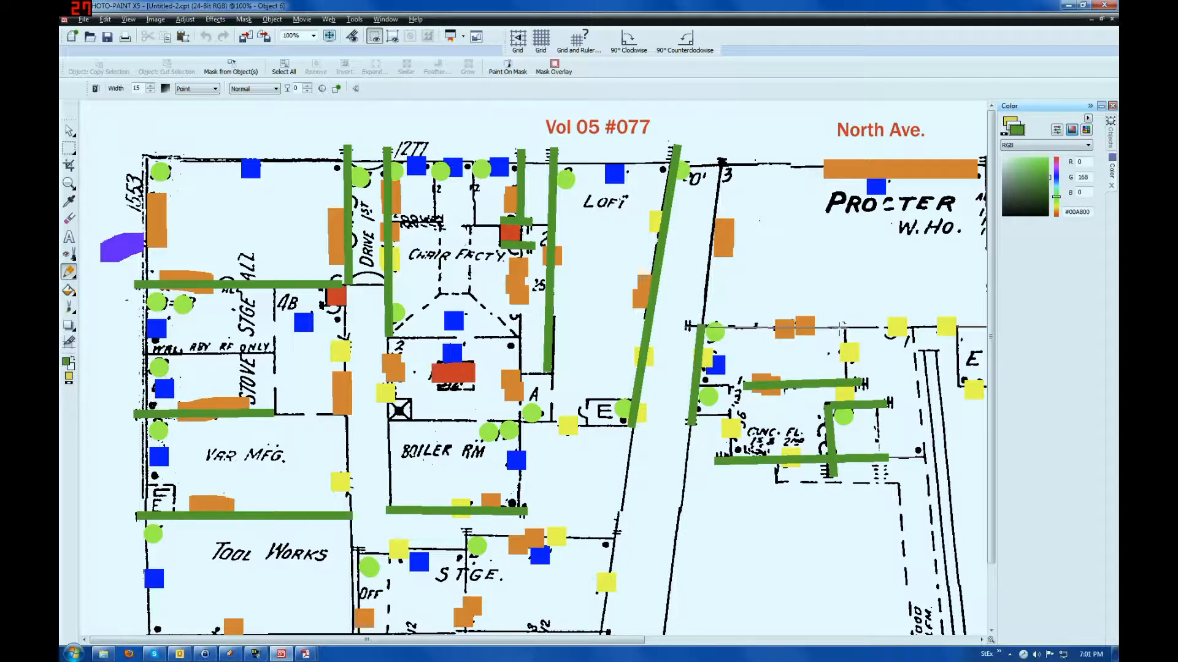
{"action": "left_click_drag", "start_coordinate": [685, 326], "coordinate": [840, 328]}
{"action": "left_click_drag", "start_coordinate": [719, 158], "coordinate": [701, 325]}
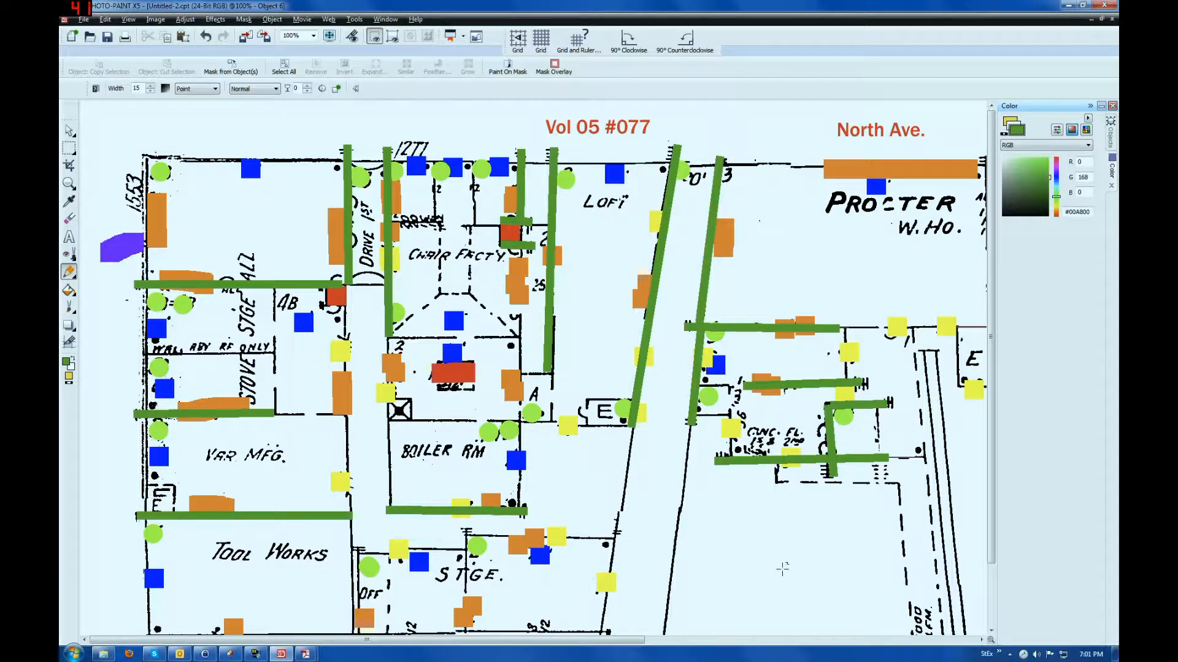
Draw green lines over the wall dividing the Procter and Gamble warehouses and along the Gamble warehouse's south wall.
{"action": "left_click_drag", "start_coordinate": [619, 641], "coordinate": [728, 641]}
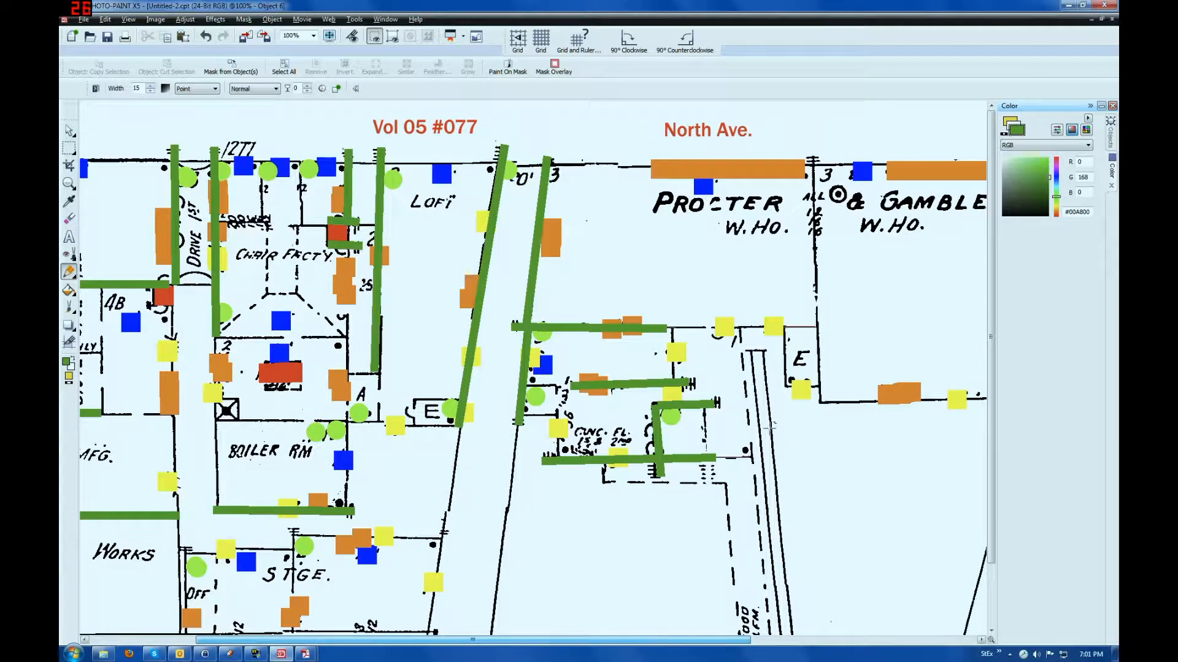
{"action": "left_click_drag", "start_coordinate": [814, 154], "coordinate": [821, 405]}
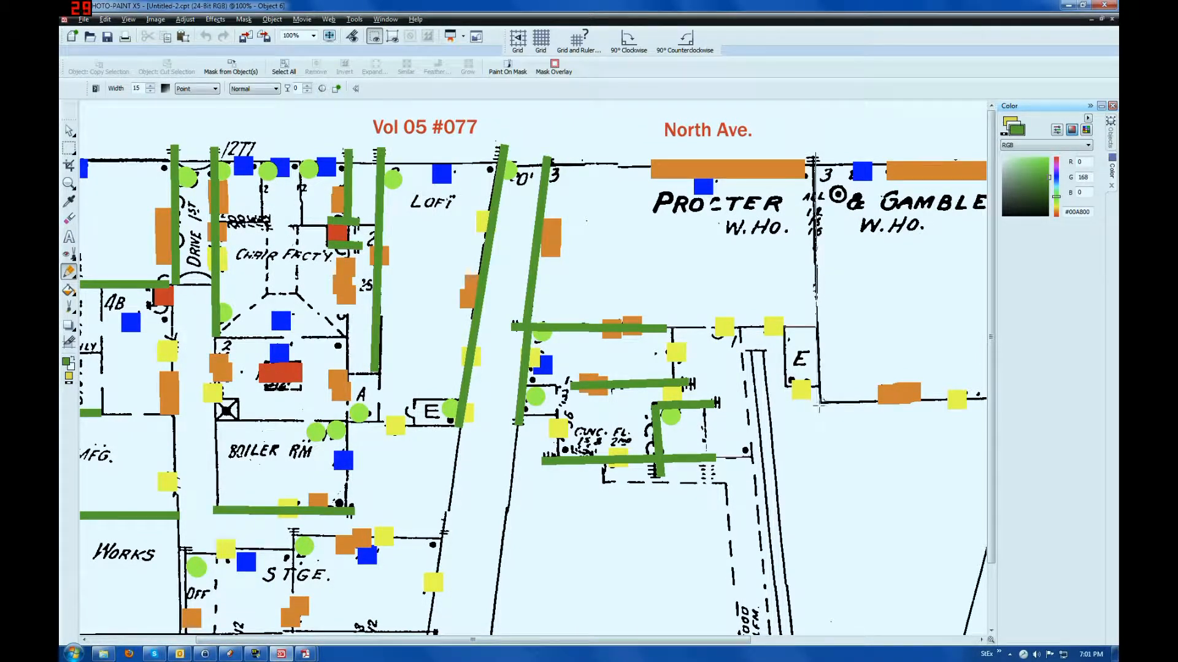
{"action": "left_click_drag", "start_coordinate": [549, 640], "coordinate": [693, 639]}
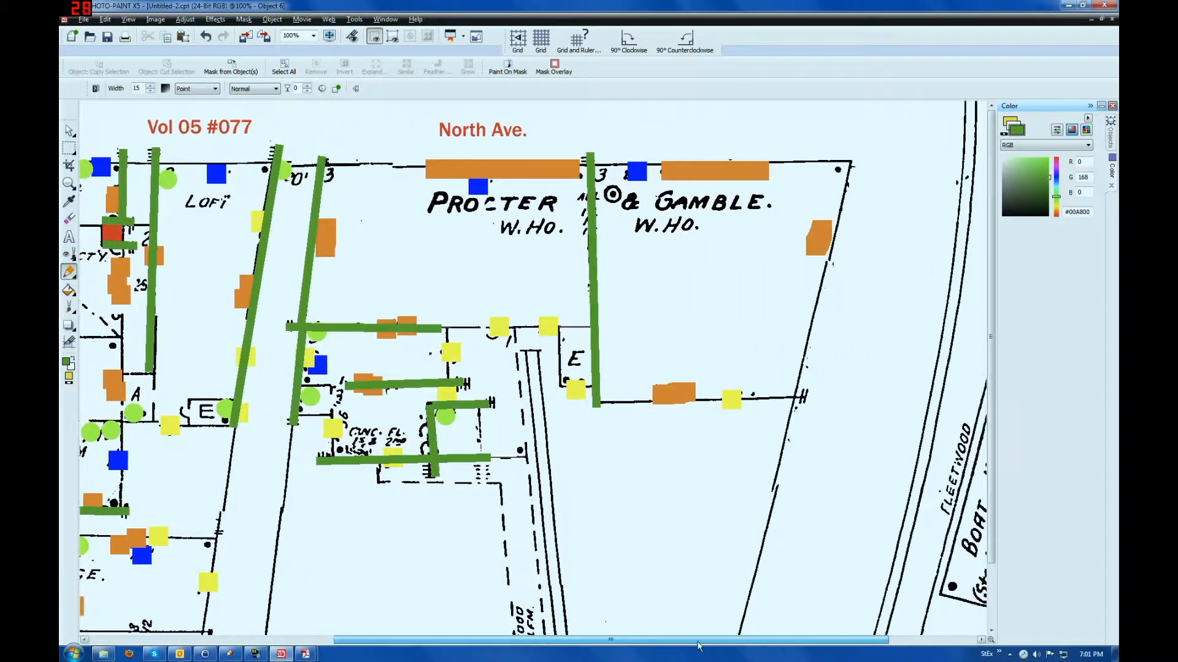
{"action": "left_click_drag", "start_coordinate": [800, 396], "coordinate": [585, 403]}
Draw green lines over the storage room's east wall, its wall toward the office, the office's west wall and their shared south wall.
{"action": "left_click_drag", "start_coordinate": [567, 646], "coordinate": [422, 645]}
{"action": "left_click_drag", "start_coordinate": [452, 524], "coordinate": [426, 633]}
{"action": "left_click_drag", "start_coordinate": [296, 528], "coordinate": [293, 628]}
{"action": "left_click_drag", "start_coordinate": [190, 542], "coordinate": [190, 636]}
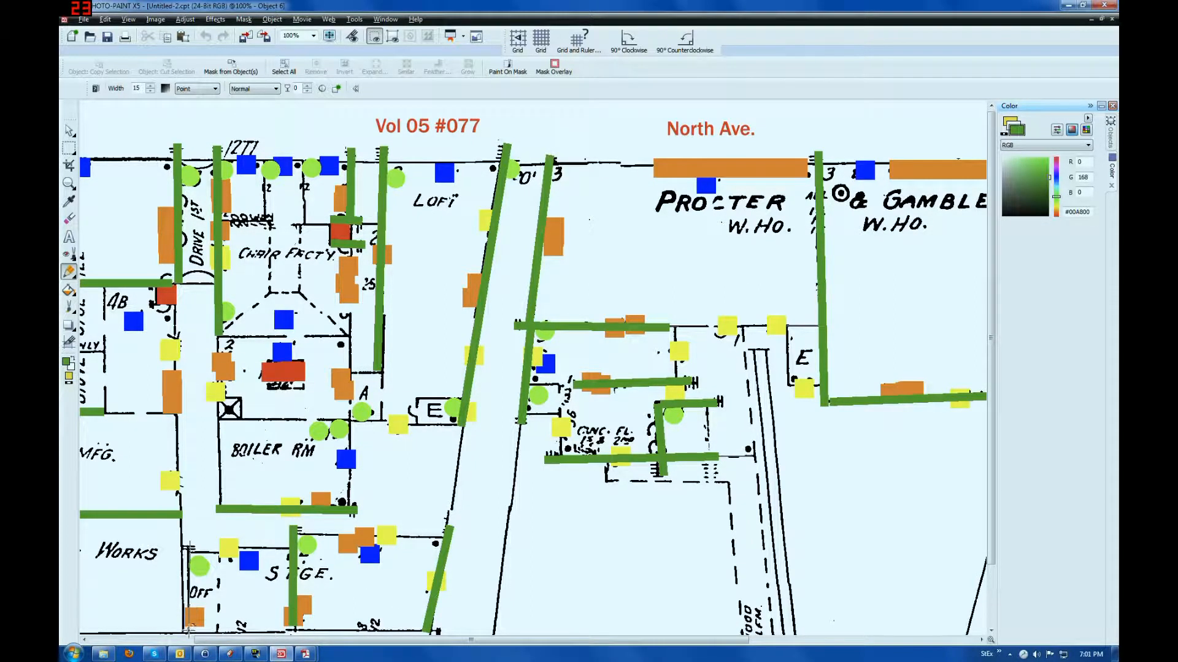
{"action": "left_click_drag", "start_coordinate": [437, 623], "coordinate": [188, 625]}
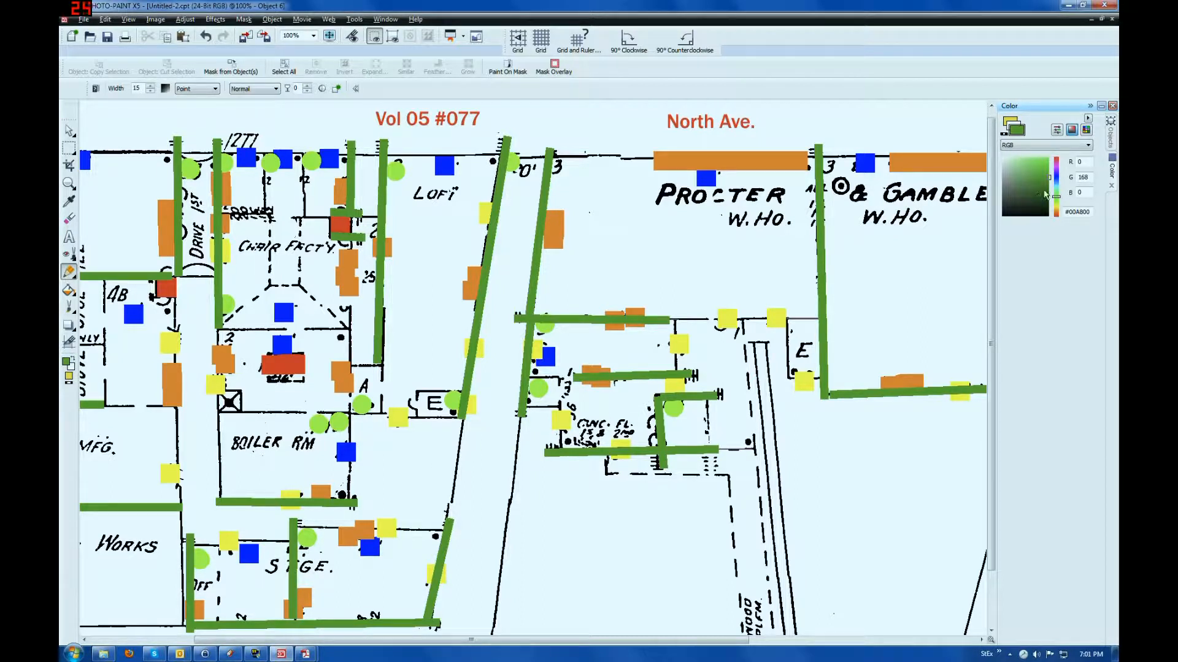
Rename the object holding the green lines to Parapets and set its opacity to 30.
{"action": "left_click", "coordinate": [1109, 143]}
{"action": "double_click", "coordinate": [1066, 156]}
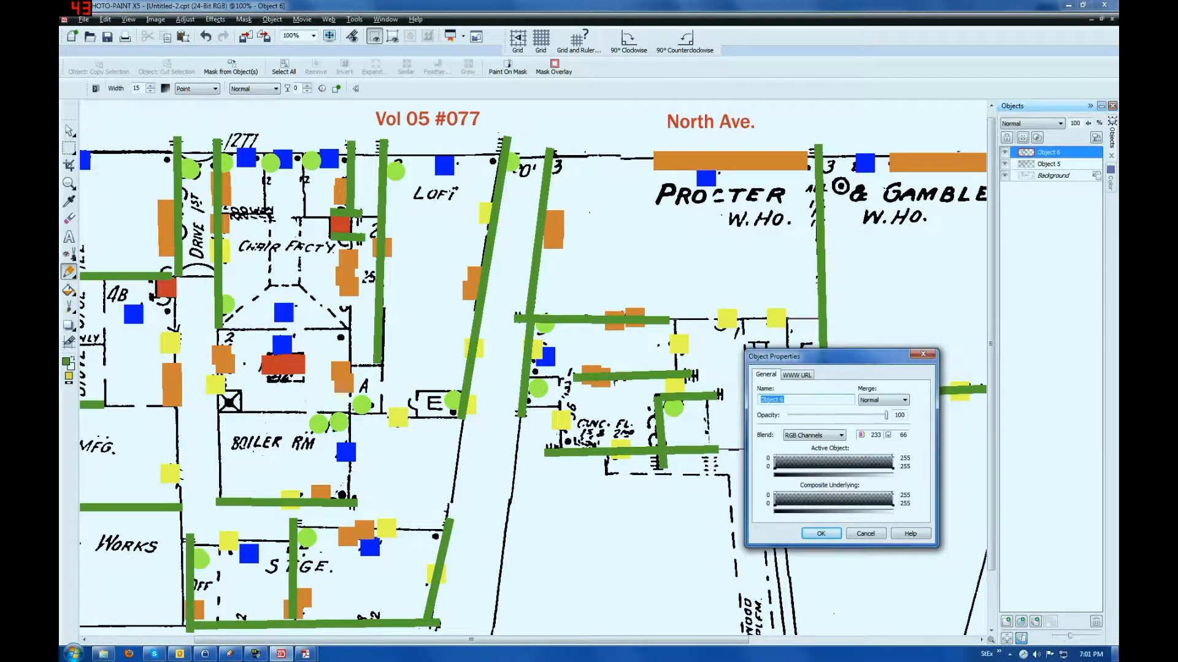
{"action": "type", "text": "Parapets"}
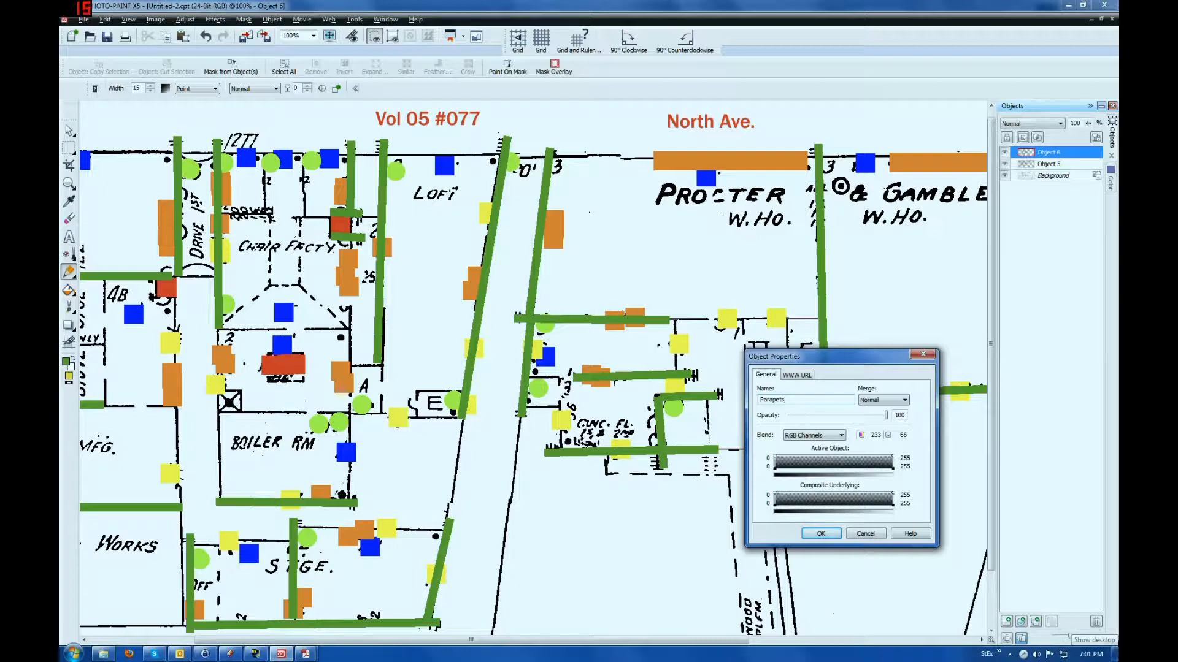
{"action": "key", "text": "Tab"}
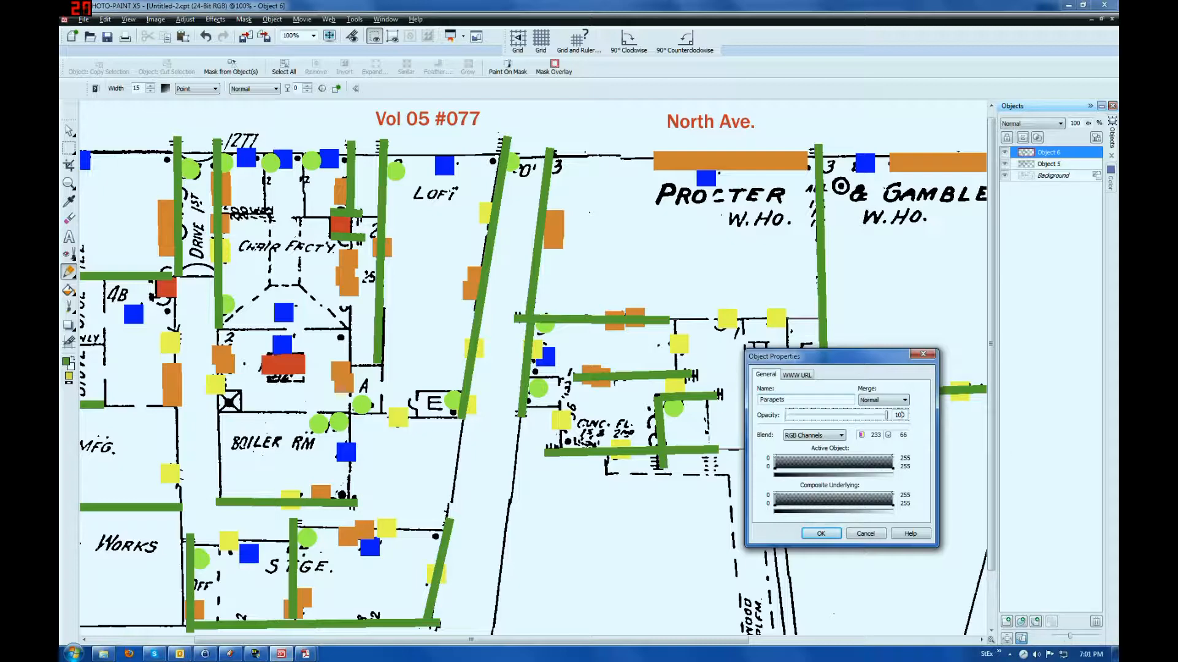
{"action": "type", "text": "30"}
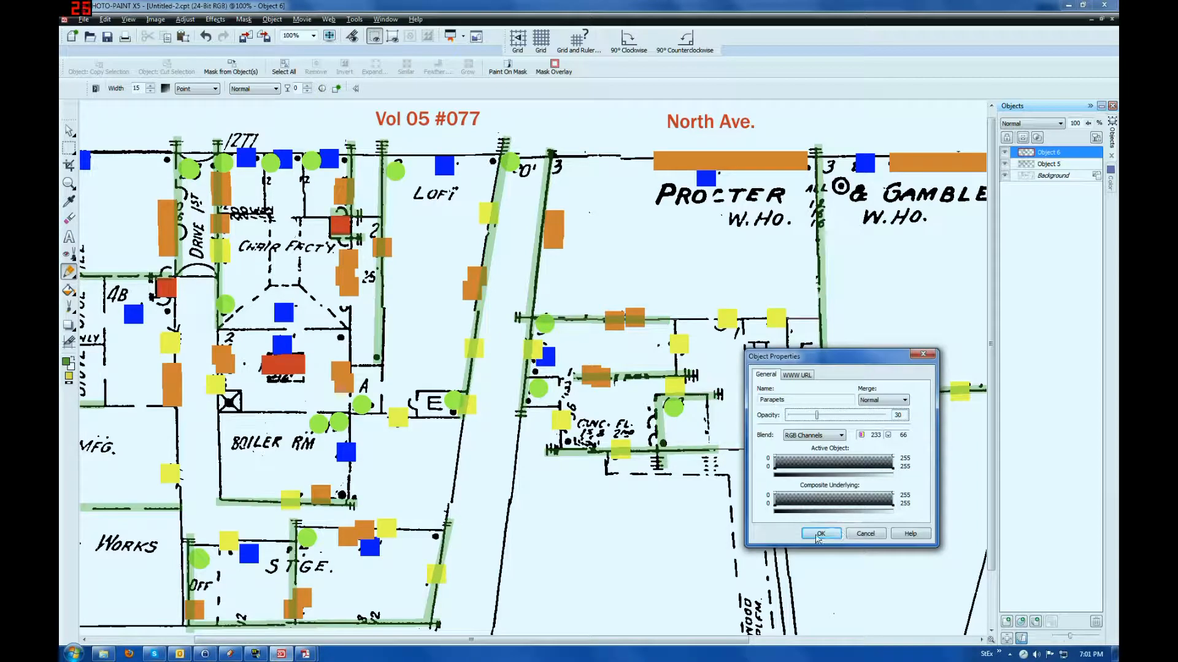
{"action": "left_click", "coordinate": [820, 534]}
Rename the object holding the coloured markers to Markups and set its opacity to 30.
{"action": "double_click", "coordinate": [1051, 164]}
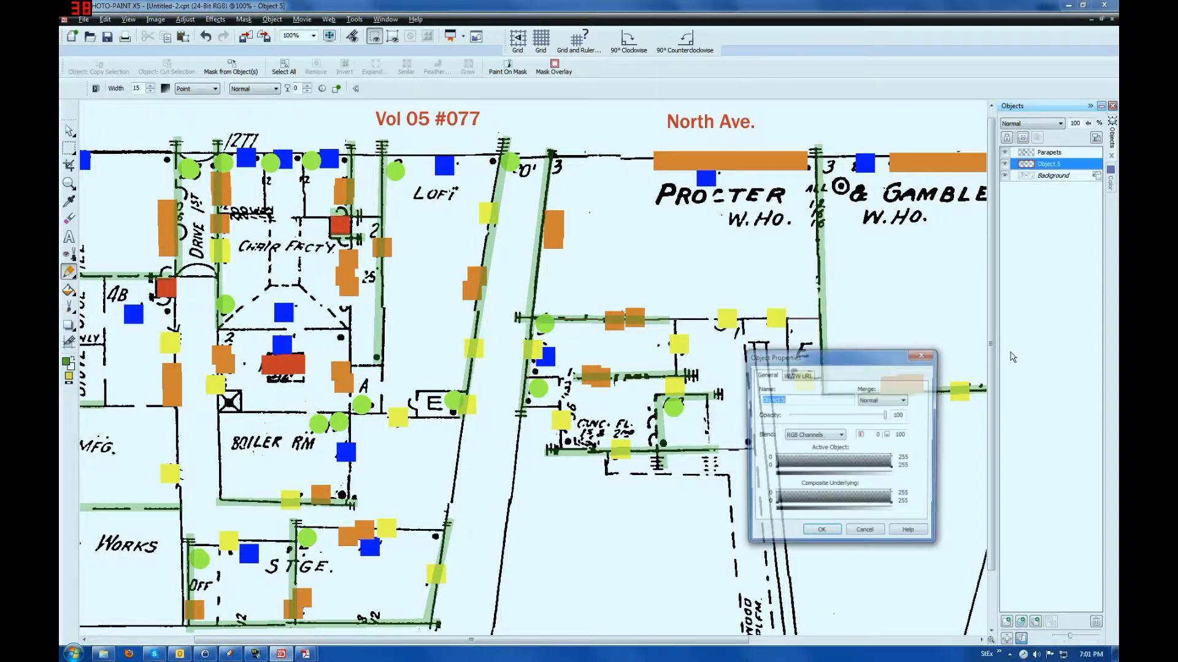
{"action": "type", "text": "Markups"}
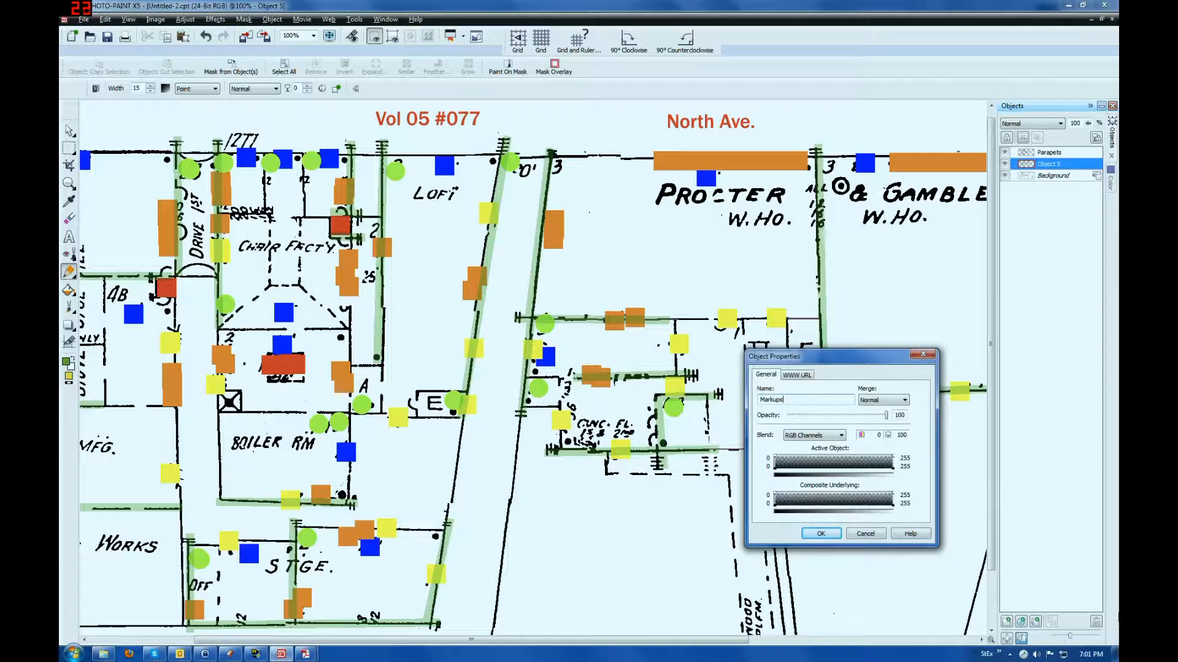
{"action": "left_click", "coordinate": [899, 416]}
{"action": "type", "text": "30"}
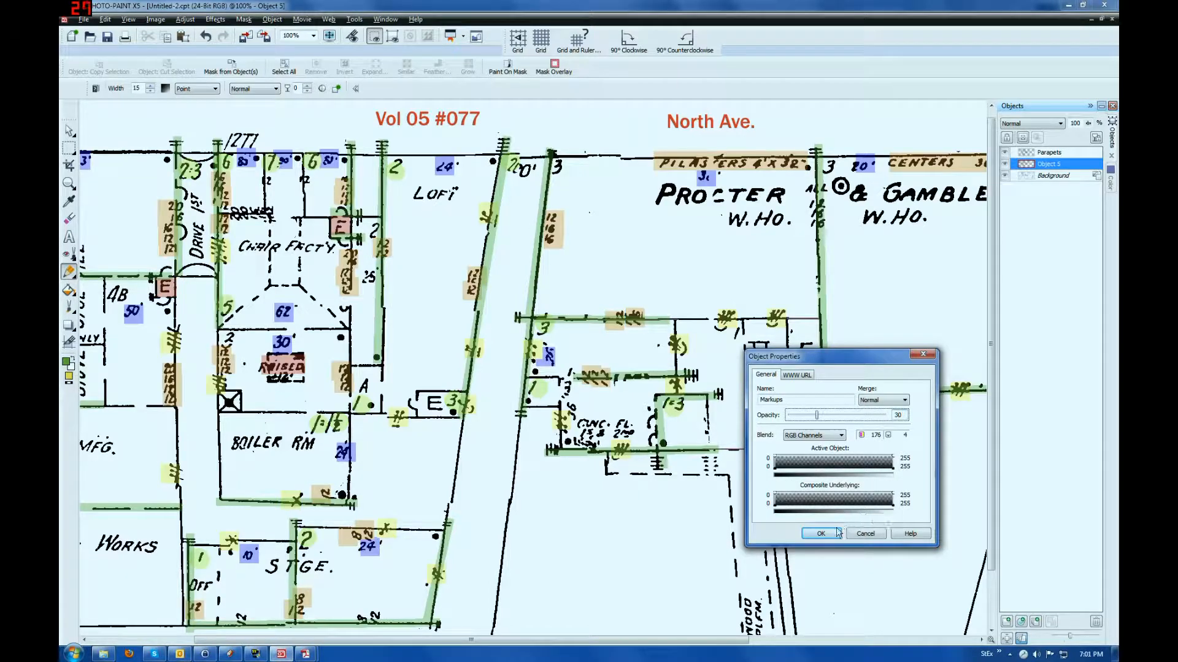
{"action": "left_click", "coordinate": [835, 532]}
With a square brush in red (#FF0000), stamp over the elevator labels in Var Mfg. and the Loft on the Markups object.
{"action": "left_click_drag", "start_coordinate": [471, 640], "coordinate": [367, 639]}
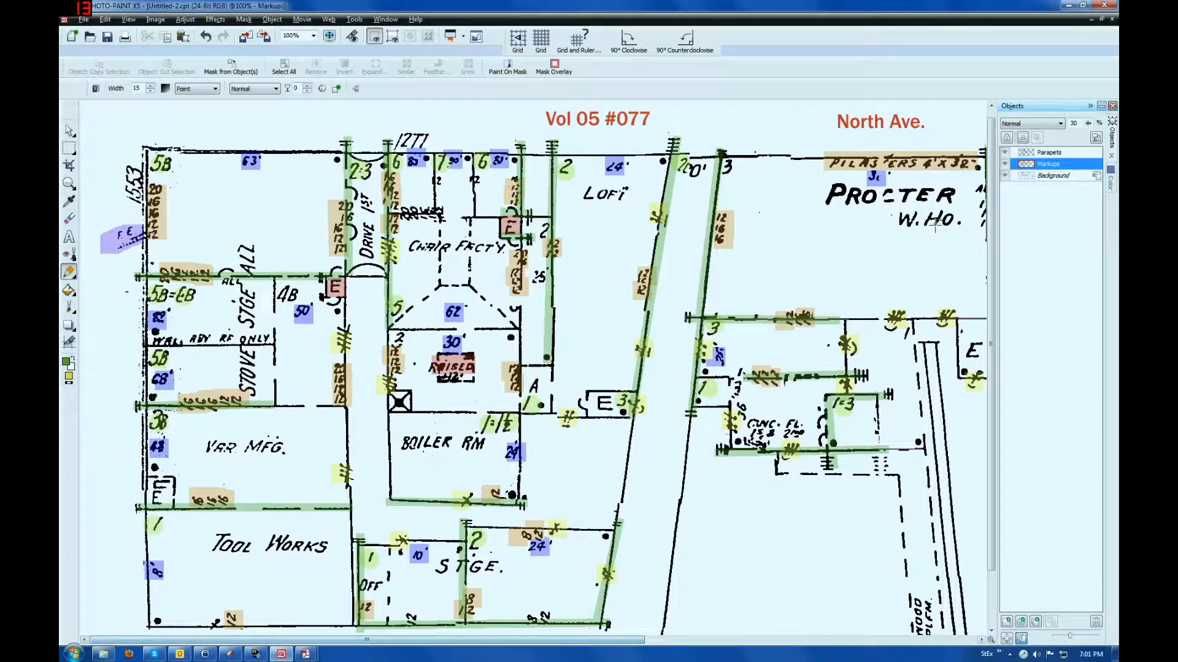
{"action": "left_click", "coordinate": [1112, 179]}
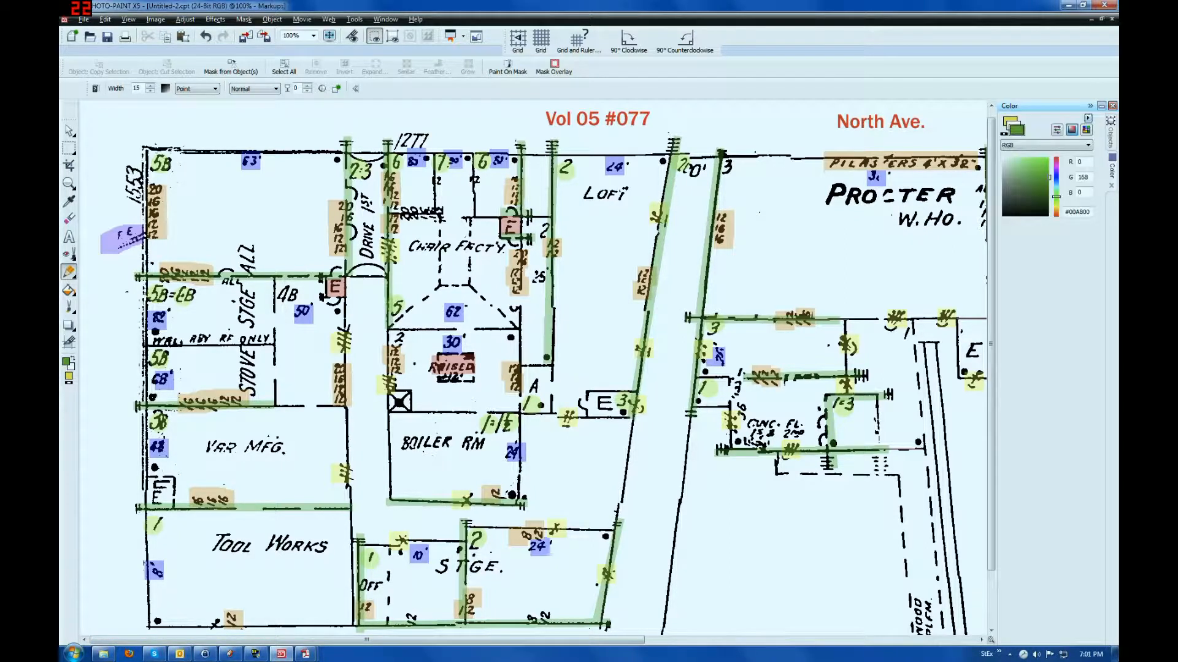
{"action": "left_click", "coordinate": [1057, 216]}
{"action": "left_click_drag", "start_coordinate": [1048, 181], "coordinate": [1055, 151]}
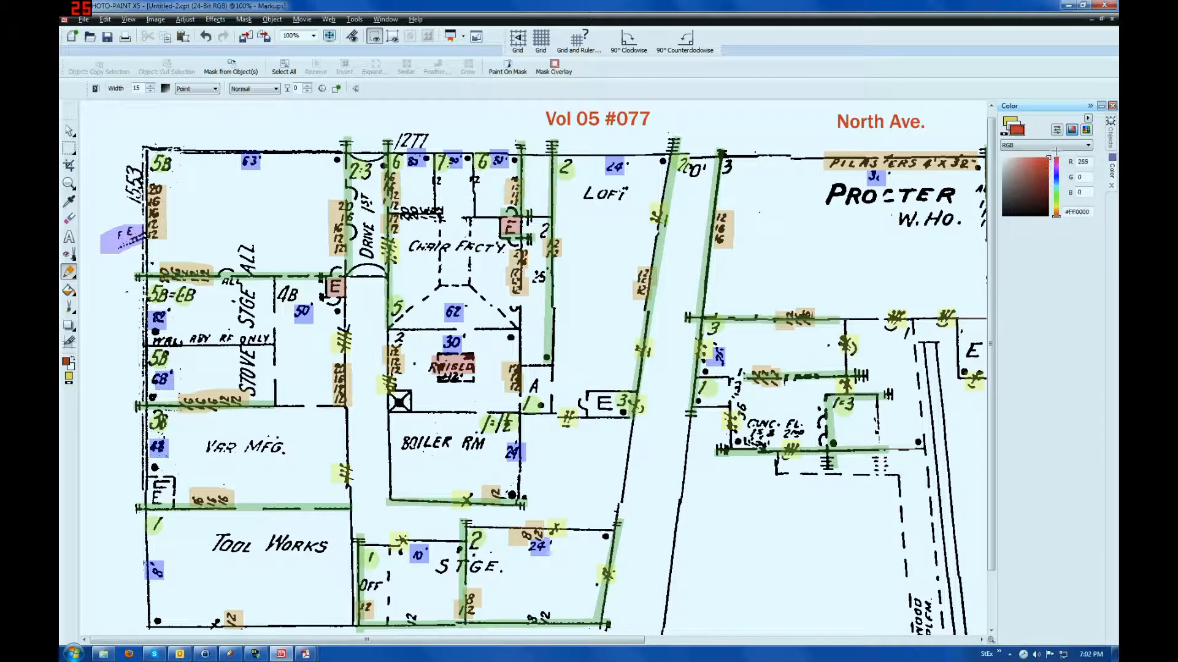
{"action": "left_click", "coordinate": [74, 309]}
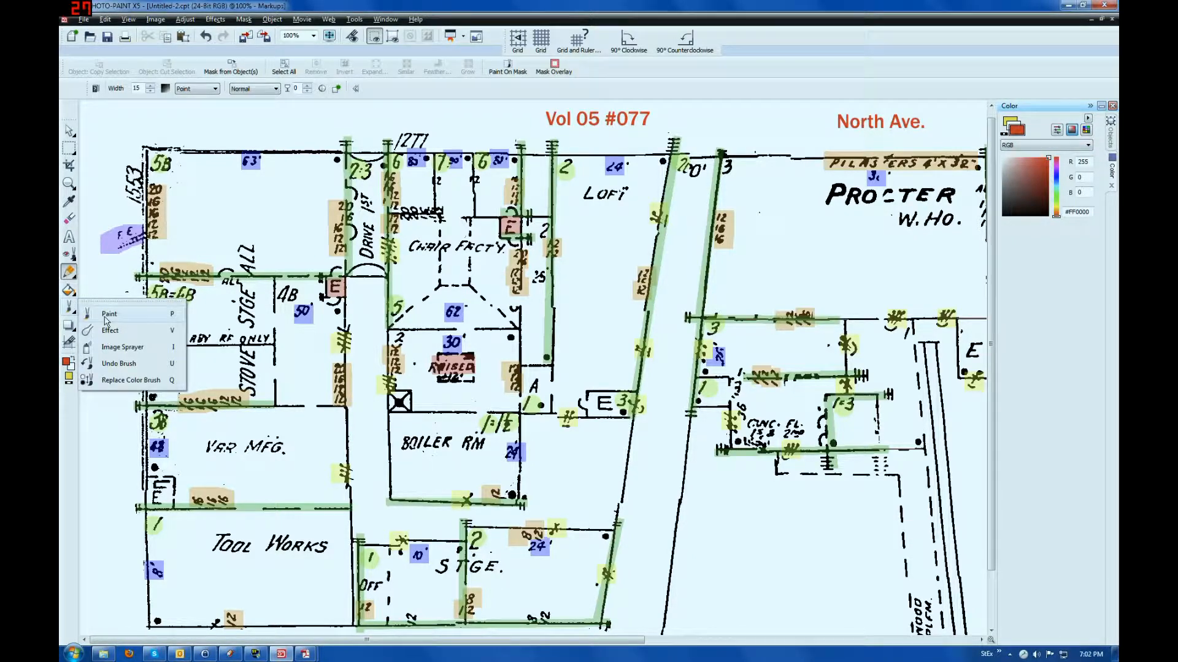
{"action": "left_click", "coordinate": [108, 315]}
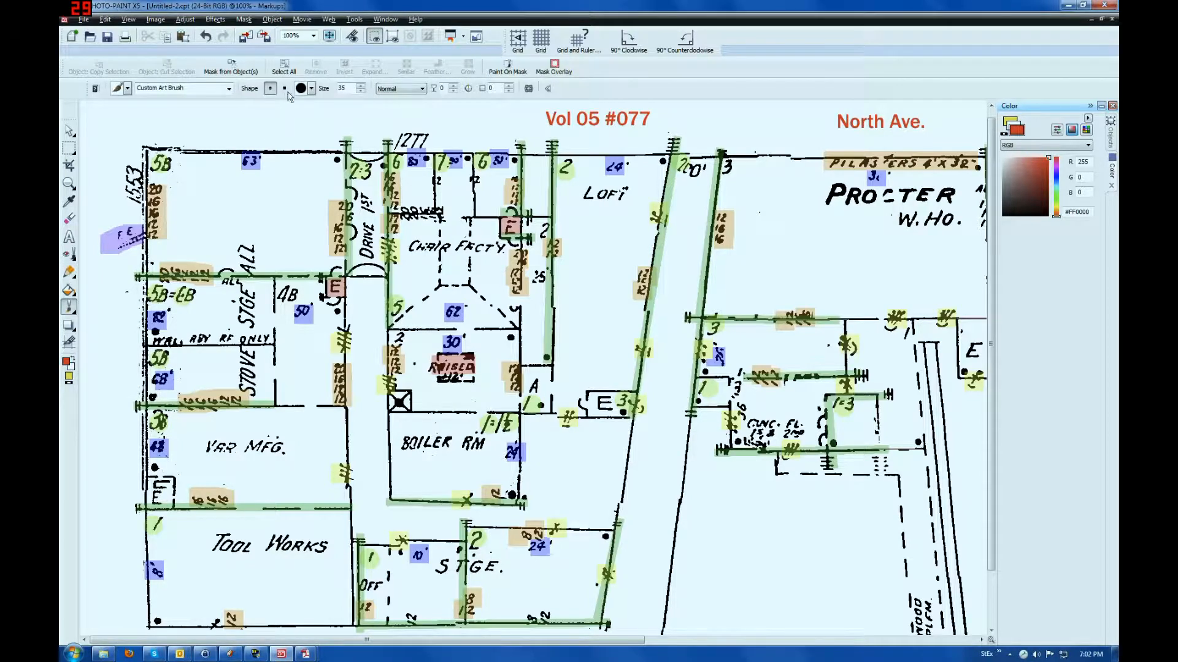
{"action": "left_click", "coordinate": [284, 88]}
{"action": "left_click", "coordinate": [157, 497]}
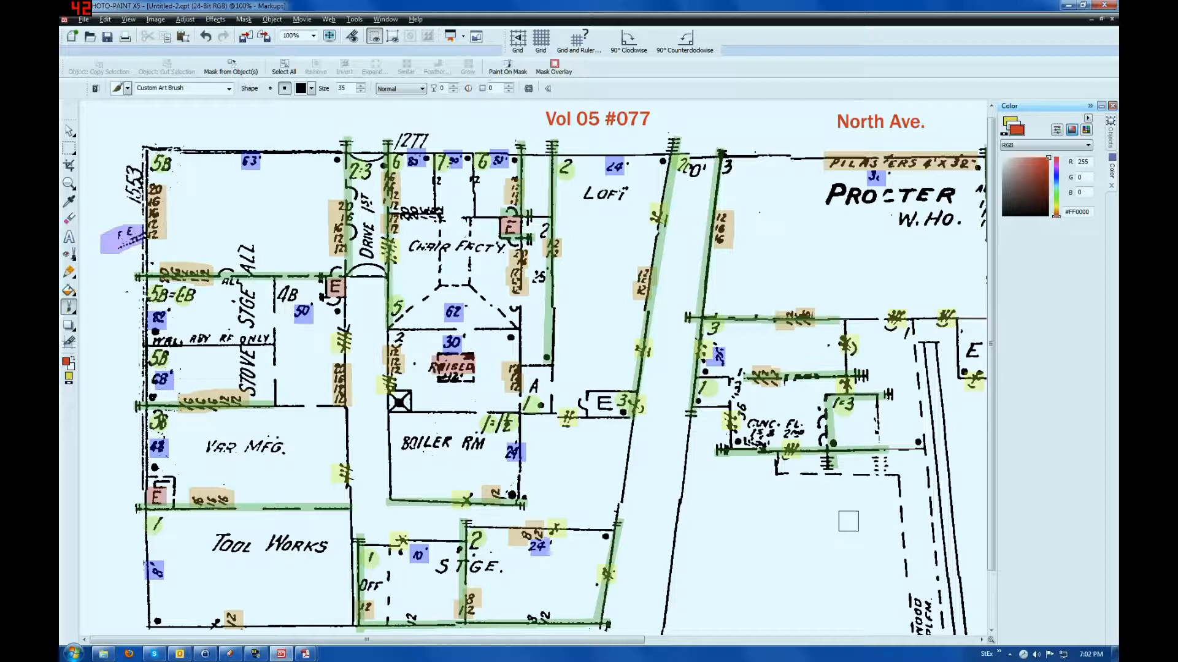
{"action": "left_click", "coordinate": [602, 401]}
Switch to blue (#0000FF) and stamp squares over the 25 height label west of the Loft and the 20' label east of it.
{"action": "left_click_drag", "start_coordinate": [1057, 182], "coordinate": [1056, 177]}
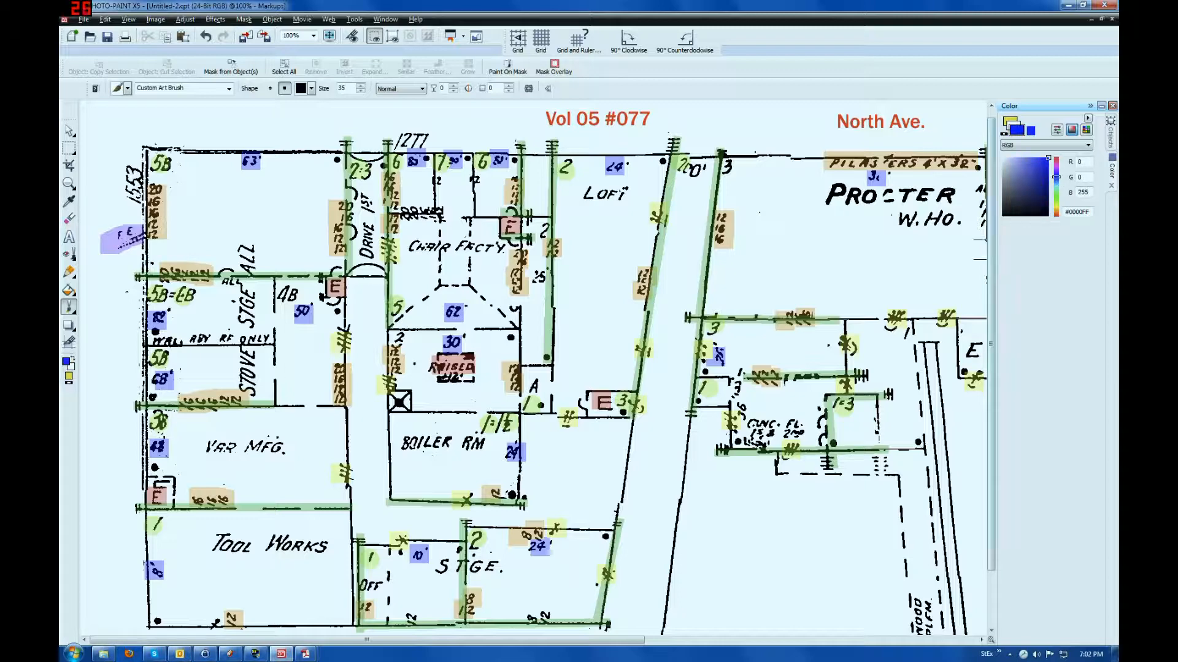
{"action": "left_click", "coordinate": [538, 277]}
{"action": "left_click", "coordinate": [695, 170]}
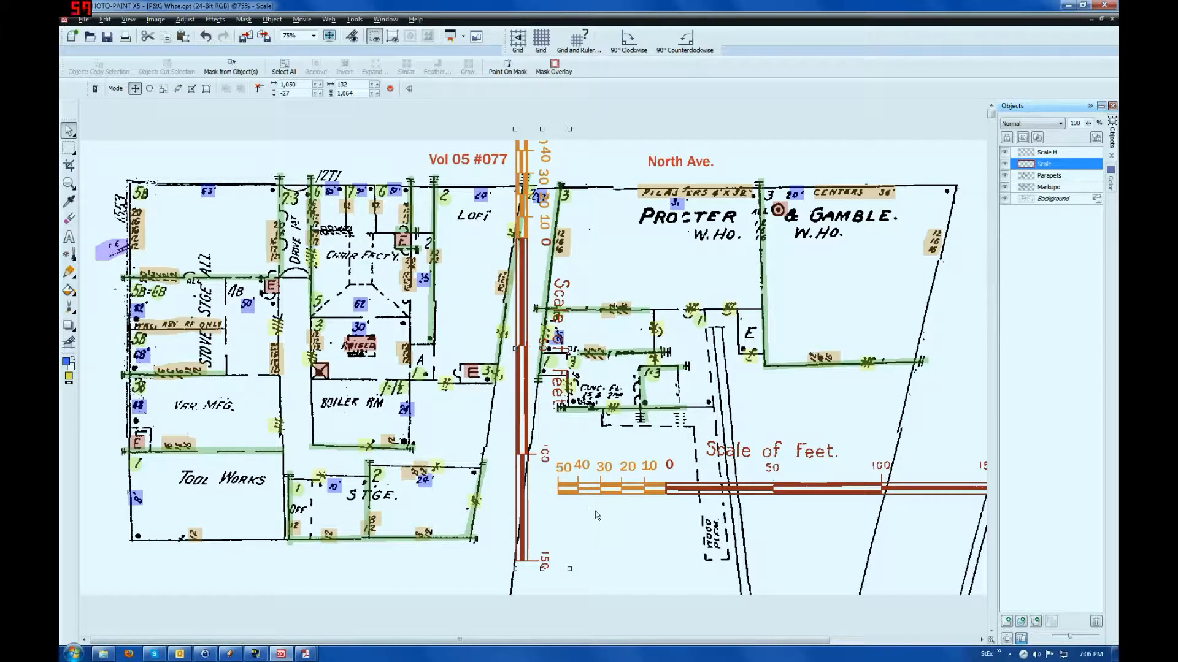
Move the horizontal scale bar across the lower part of Var Mfg., aligning its 50 mark with the east wall to measure the width.
{"action": "left_click_drag", "start_coordinate": [805, 497], "coordinate": [315, 474]}
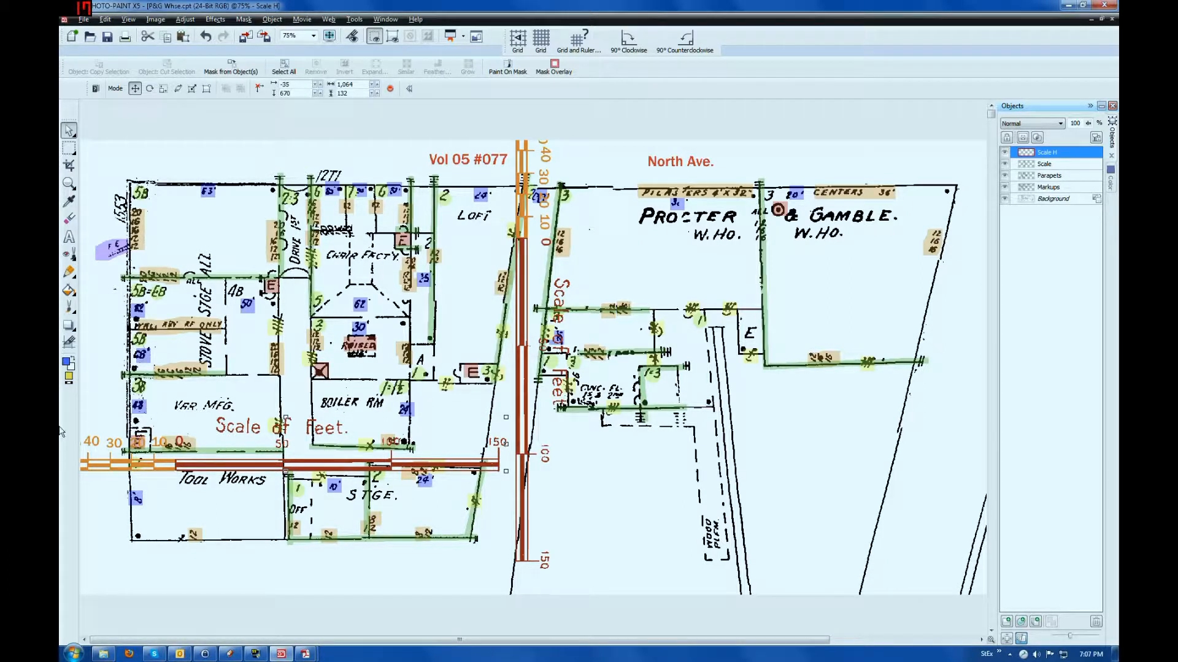
{"action": "left_click", "coordinate": [313, 36]}
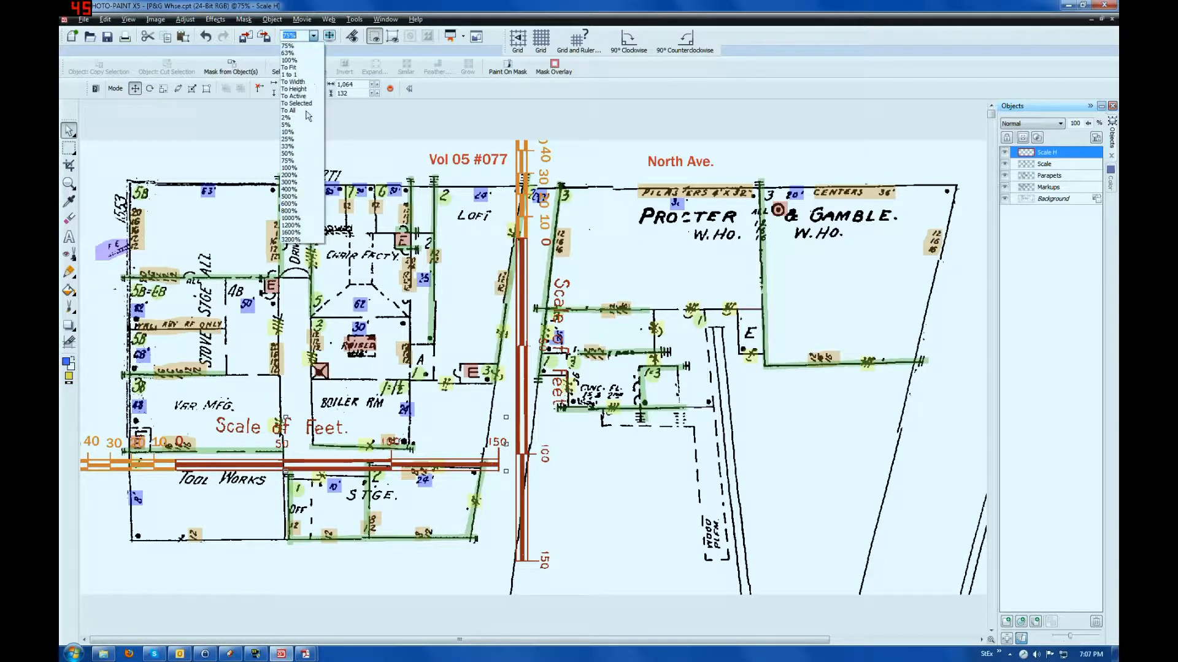
{"action": "left_click", "coordinate": [300, 177]}
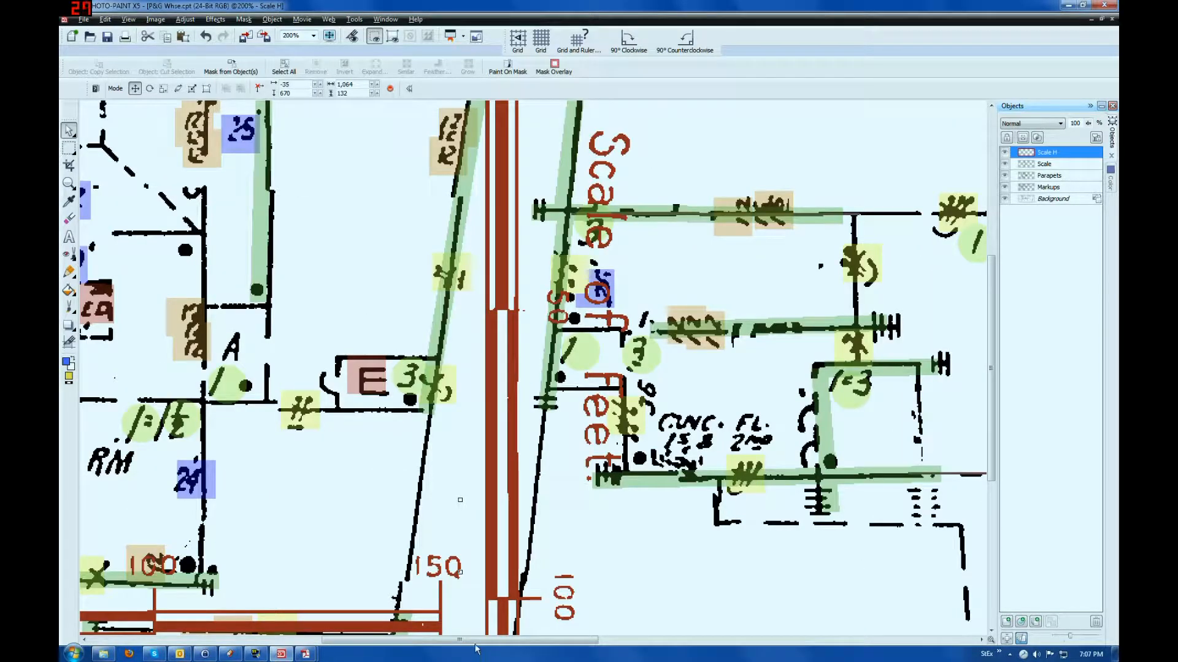
{"action": "left_click_drag", "start_coordinate": [460, 640], "coordinate": [316, 640]}
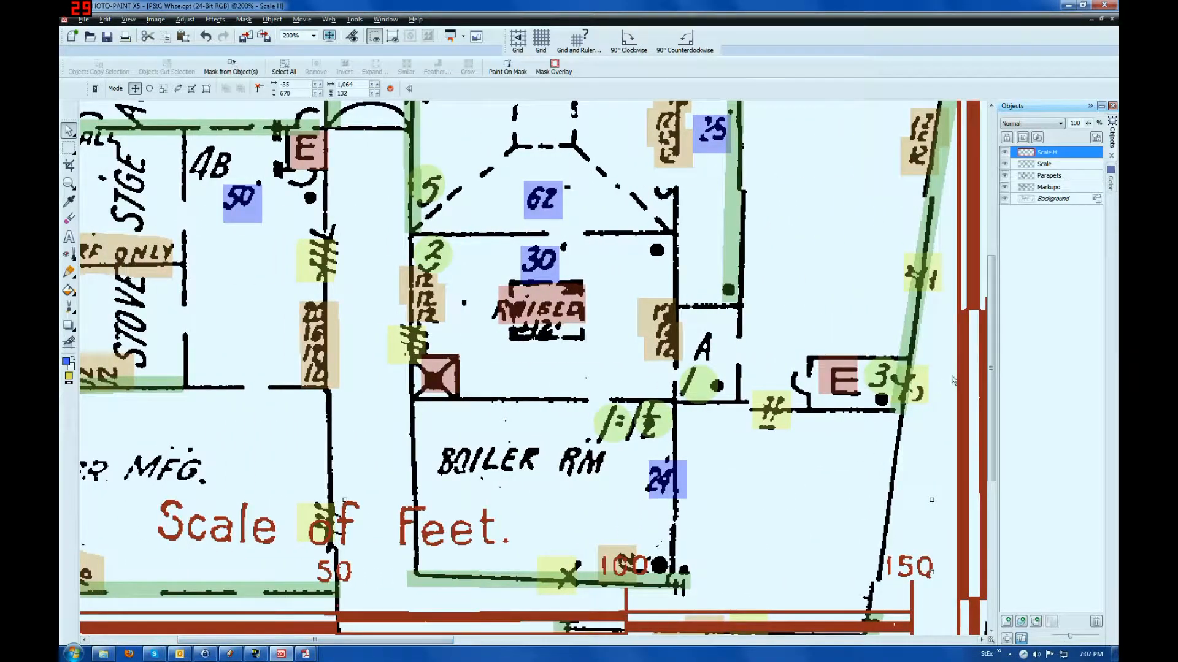
{"action": "left_click_drag", "start_coordinate": [989, 316], "coordinate": [1000, 422]}
{"action": "scroll", "coordinate": [413, 606], "scroll_direction": "left", "scroll_amount": 5}
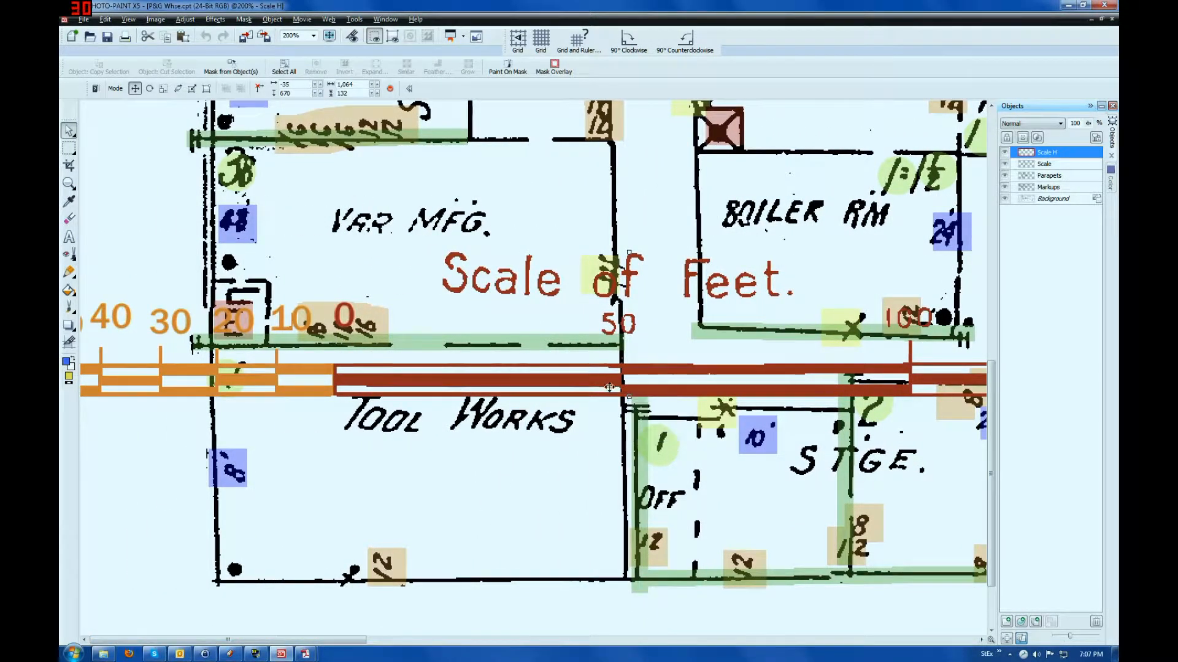
{"action": "left_click_drag", "start_coordinate": [603, 382], "coordinate": [598, 296]}
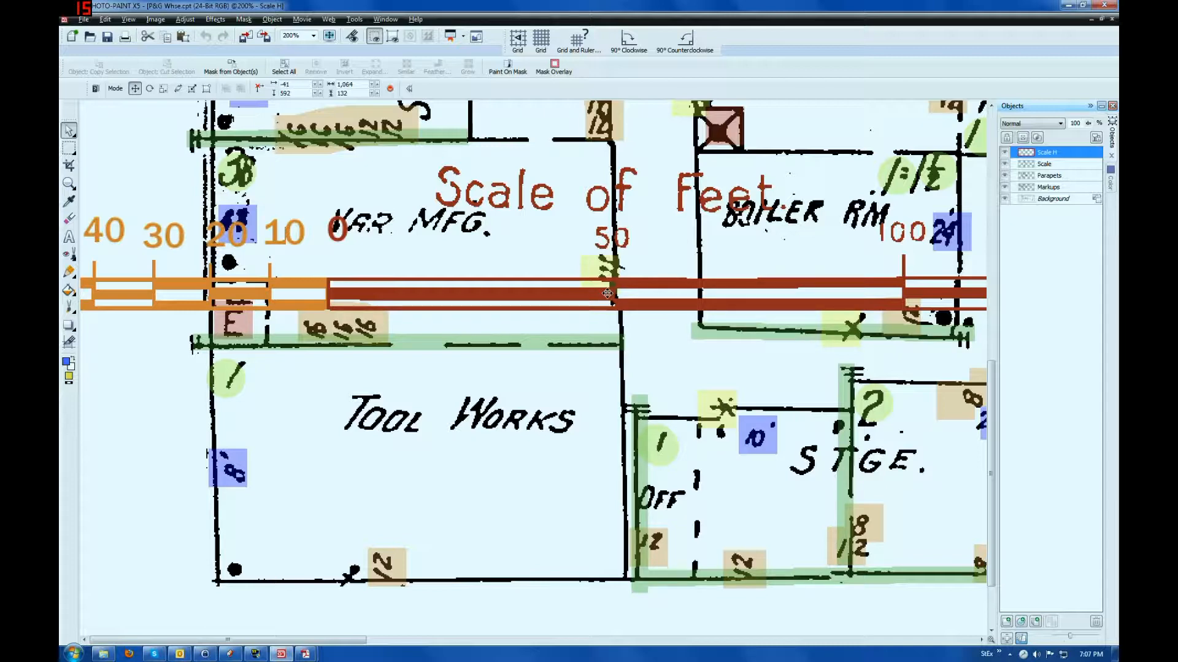
{"action": "mouse_move", "coordinate": [607, 294]}
{"action": "left_mouse_down"}
{"action": "mouse_move", "coordinate": [621, 292]}
{"action": "mouse_move", "coordinate": [602, 381]}
{"action": "mouse_move", "coordinate": [607, 535]}
{"action": "mouse_move", "coordinate": [591, 298]}
{"action": "left_mouse_up"}
Add the blue width label 70 below the Tool Works name.
{"action": "left_click", "coordinate": [70, 219]}
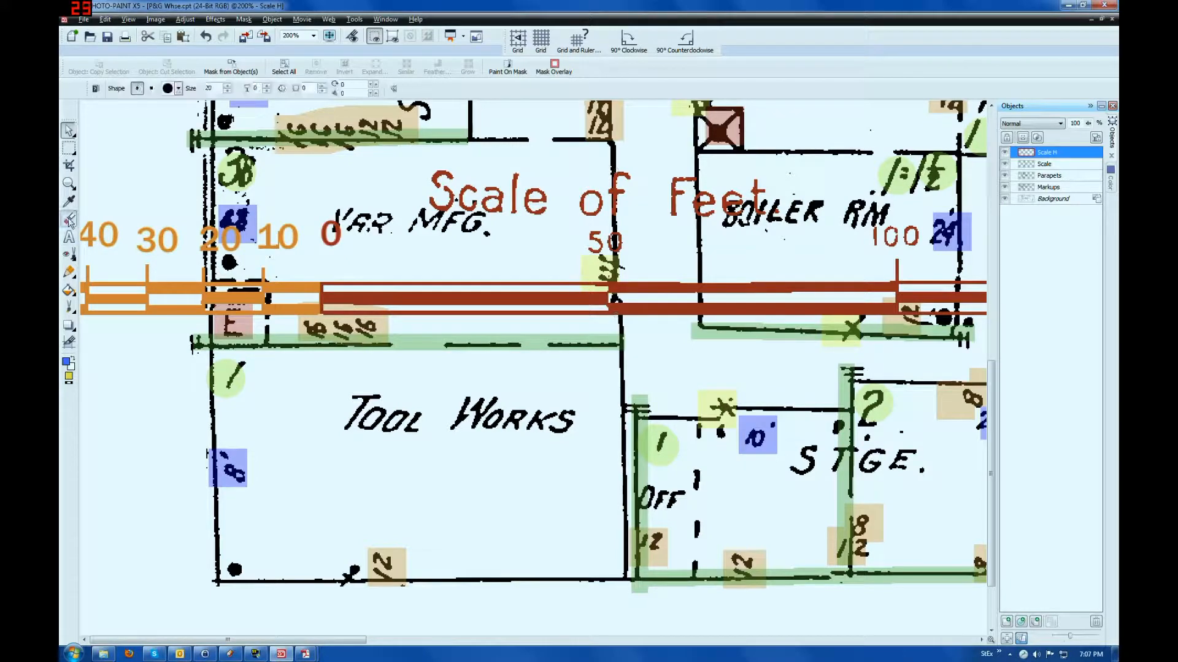
{"action": "left_click", "coordinate": [69, 237]}
{"action": "left_click", "coordinate": [451, 490]}
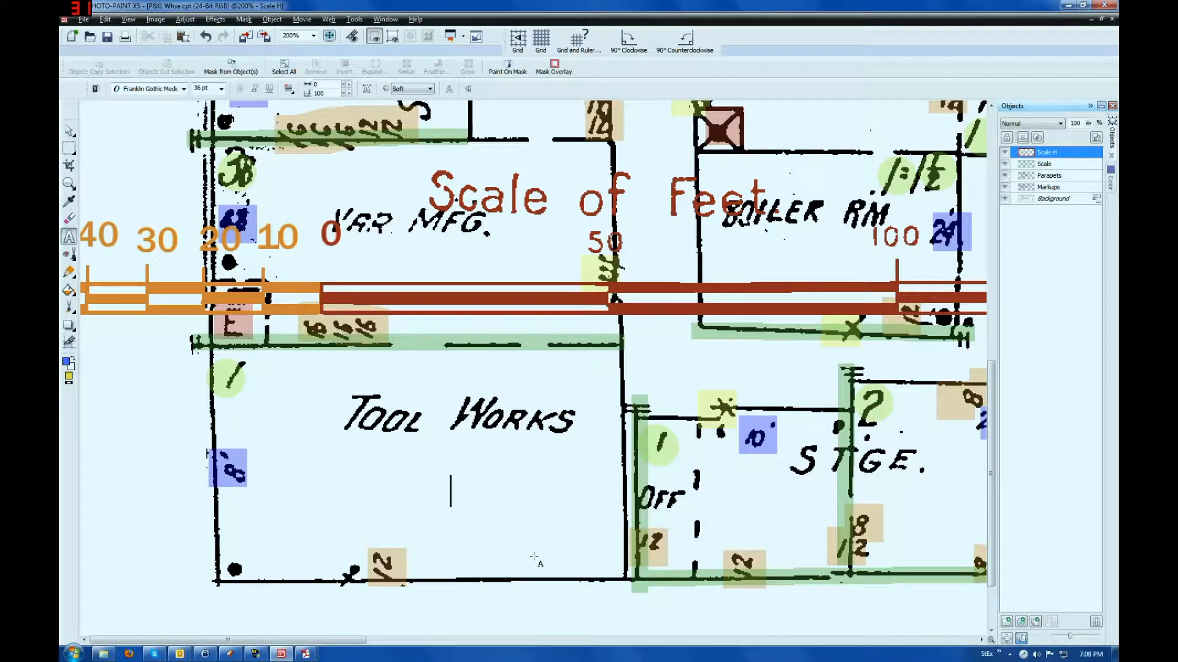
{"action": "type", "text": "70"}
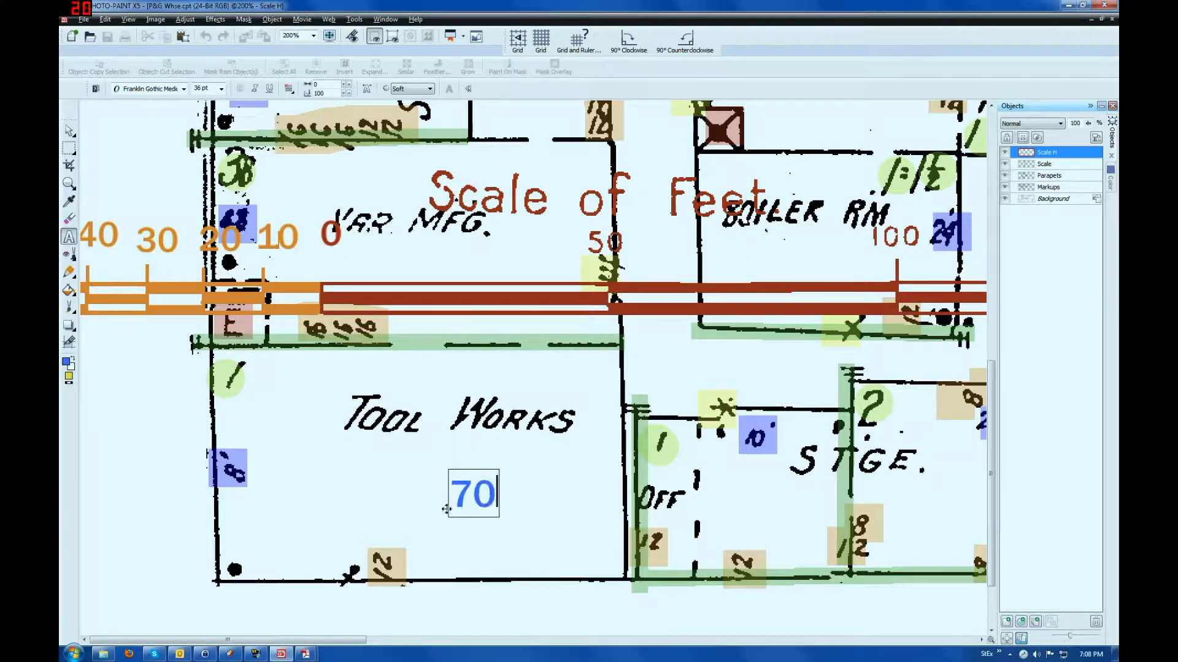
Draw a blue horizontal dimension line, width 5, across Tool Works on both sides of the 70 label.
{"action": "left_click", "coordinate": [69, 271]}
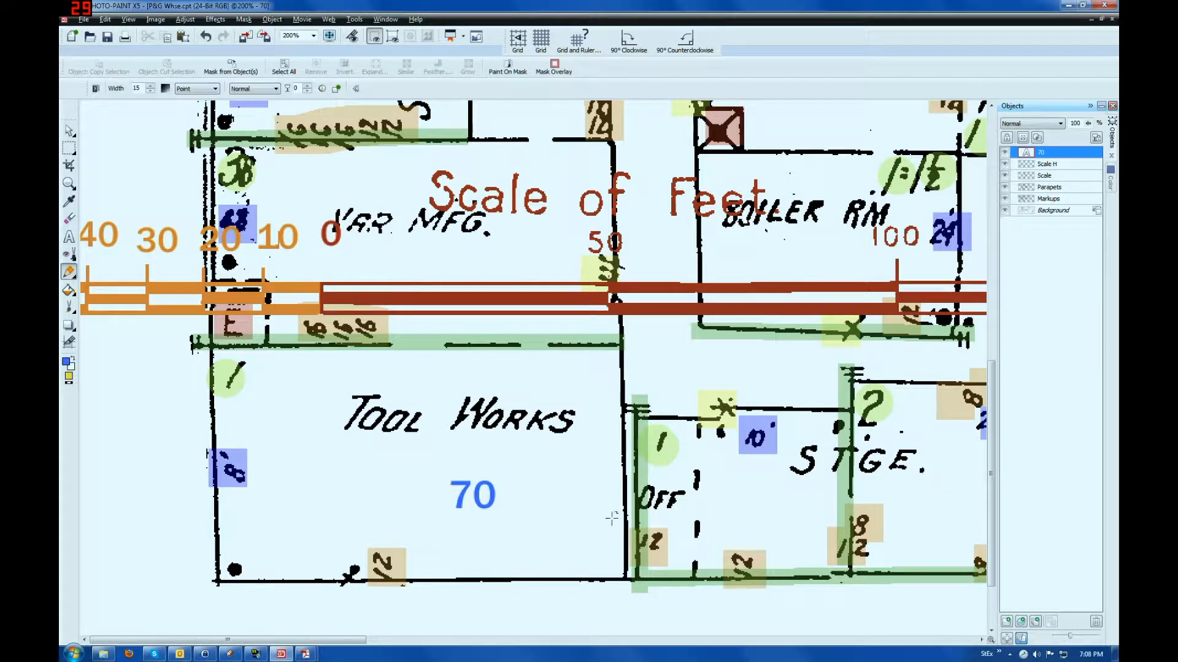
{"action": "mouse_move", "coordinate": [616, 519]}
{"action": "left_mouse_down"}
{"action": "mouse_move", "coordinate": [253, 550]}
{"action": "mouse_move", "coordinate": [211, 542]}
{"action": "left_mouse_up"}
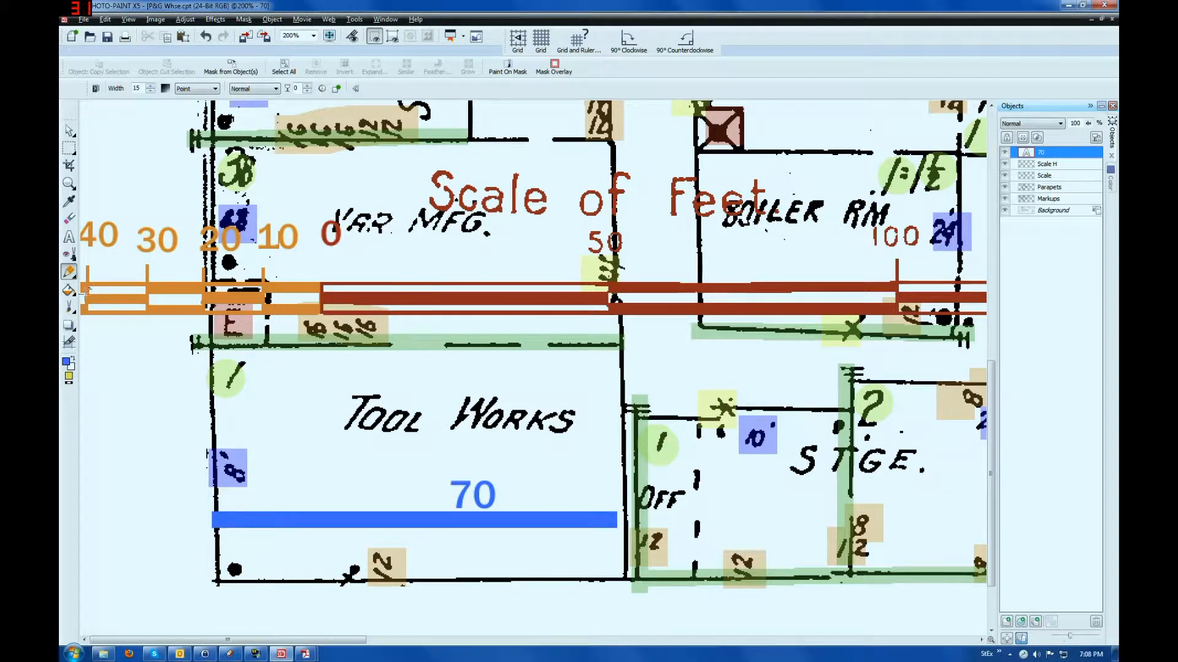
{"action": "left_click", "coordinate": [208, 37]}
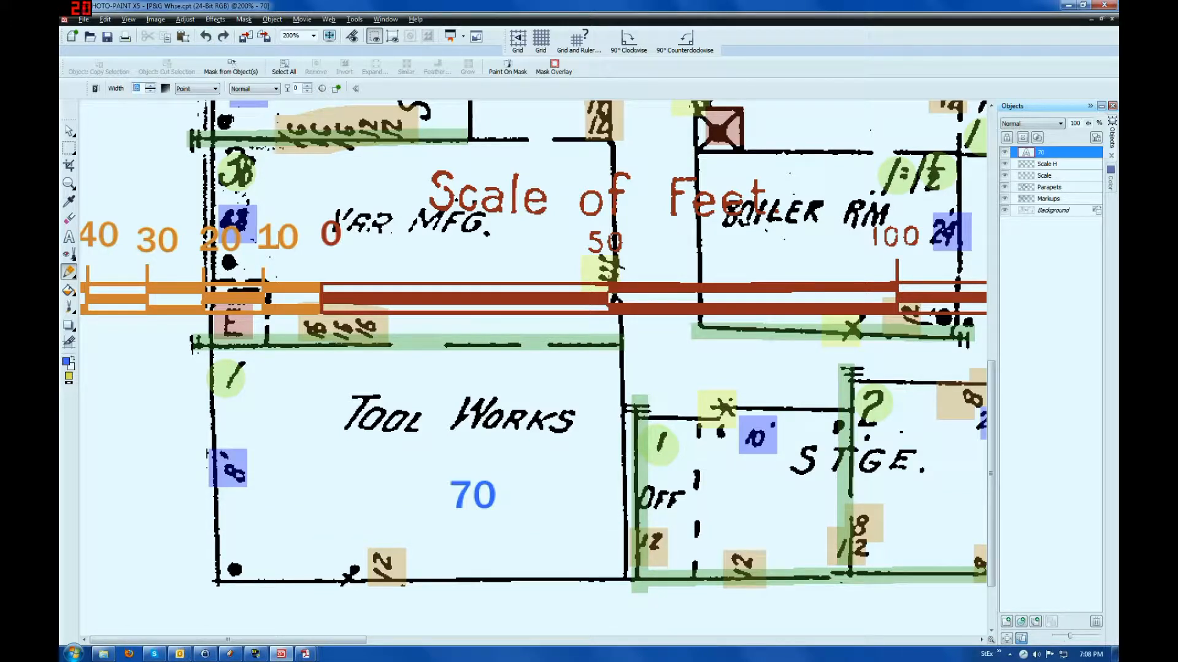
{"action": "type", "text": "5"}
{"action": "mouse_move", "coordinate": [626, 495]}
{"action": "left_mouse_down"}
{"action": "mouse_move", "coordinate": [203, 522]}
{"action": "mouse_move", "coordinate": [216, 521]}
{"action": "left_mouse_up"}
Move the vertical scale bar over the east side of Tool Works, with its 0 mark on the south wall, to measure the depth.
{"action": "left_click", "coordinate": [68, 131]}
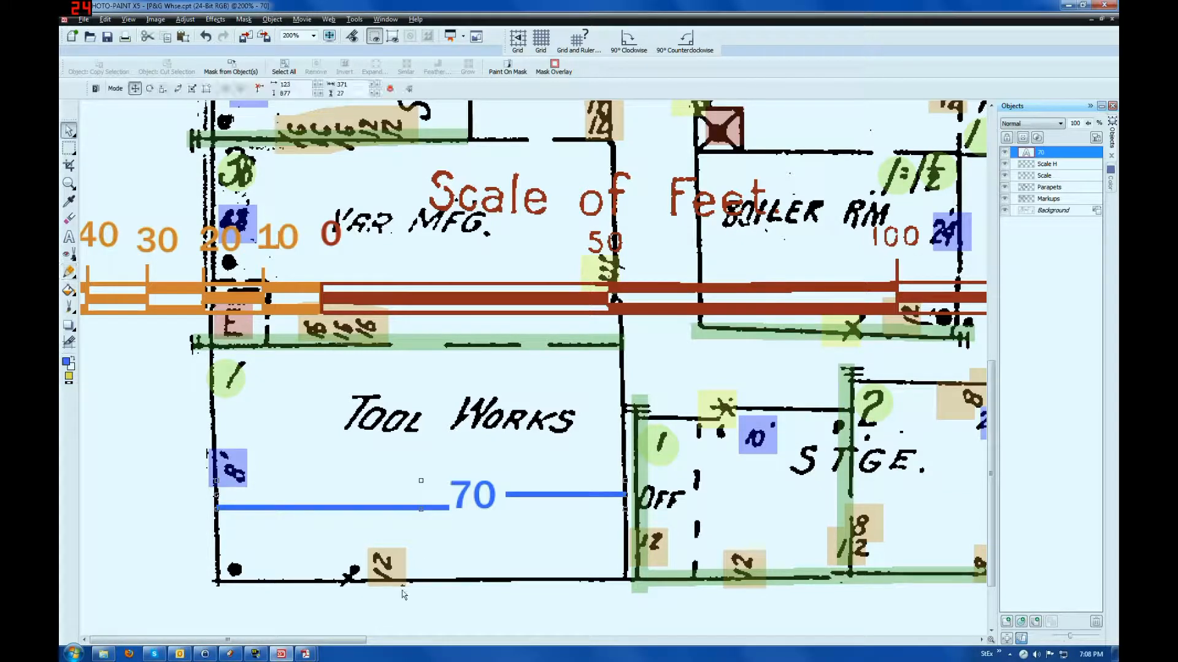
{"action": "left_click_drag", "start_coordinate": [362, 639], "coordinate": [504, 639]}
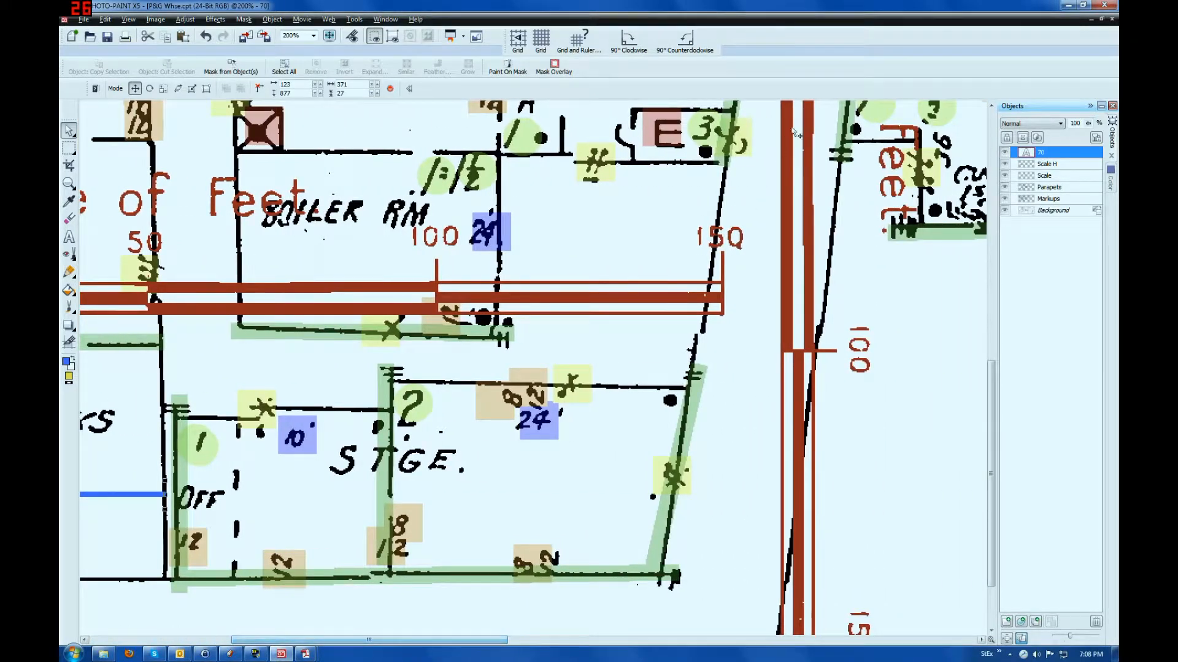
{"action": "left_click_drag", "start_coordinate": [796, 133], "coordinate": [127, 335]}
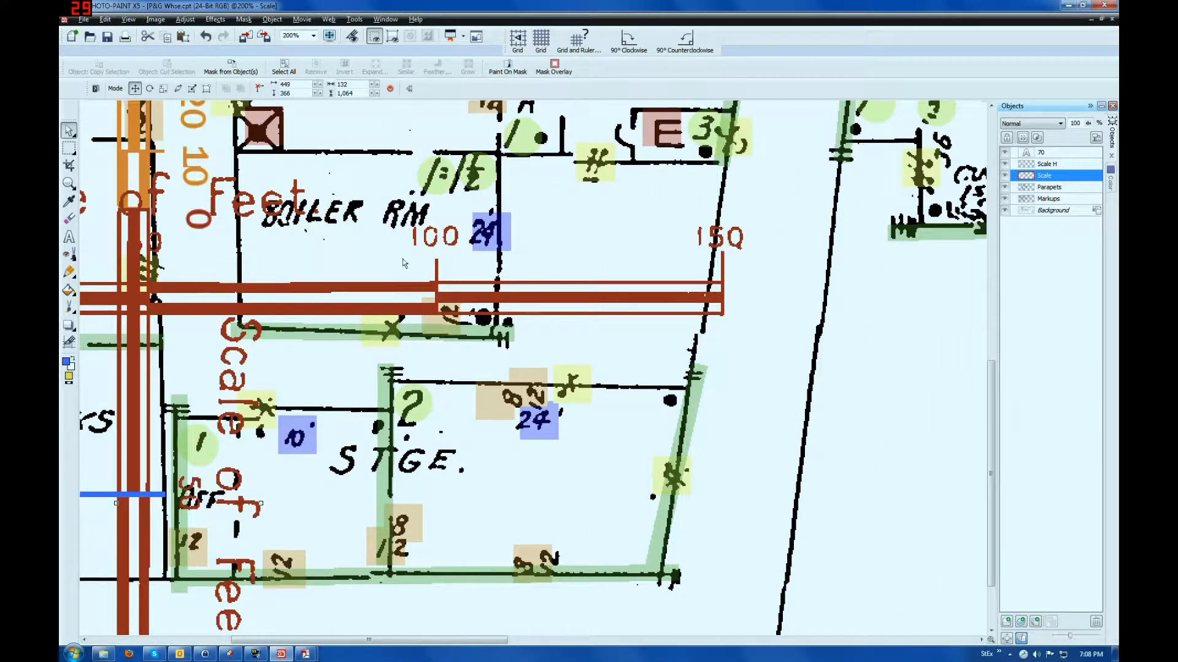
{"action": "left_click_drag", "start_coordinate": [457, 642], "coordinate": [337, 641]}
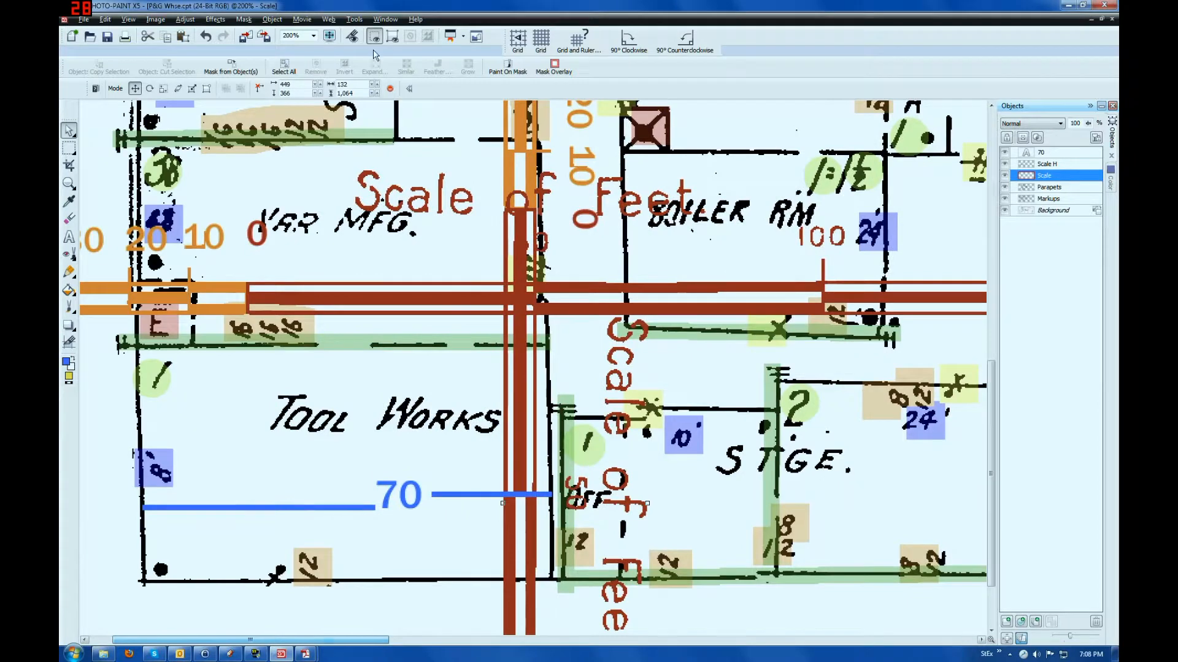
{"action": "left_click", "coordinate": [313, 41]}
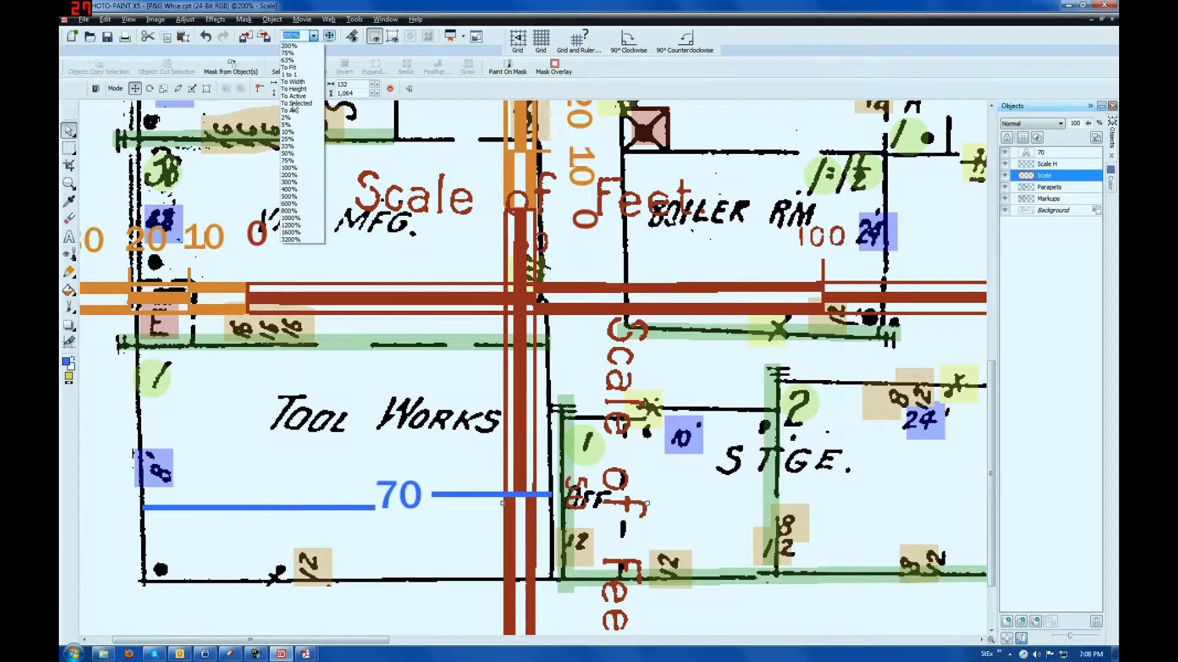
{"action": "left_click", "coordinate": [297, 173]}
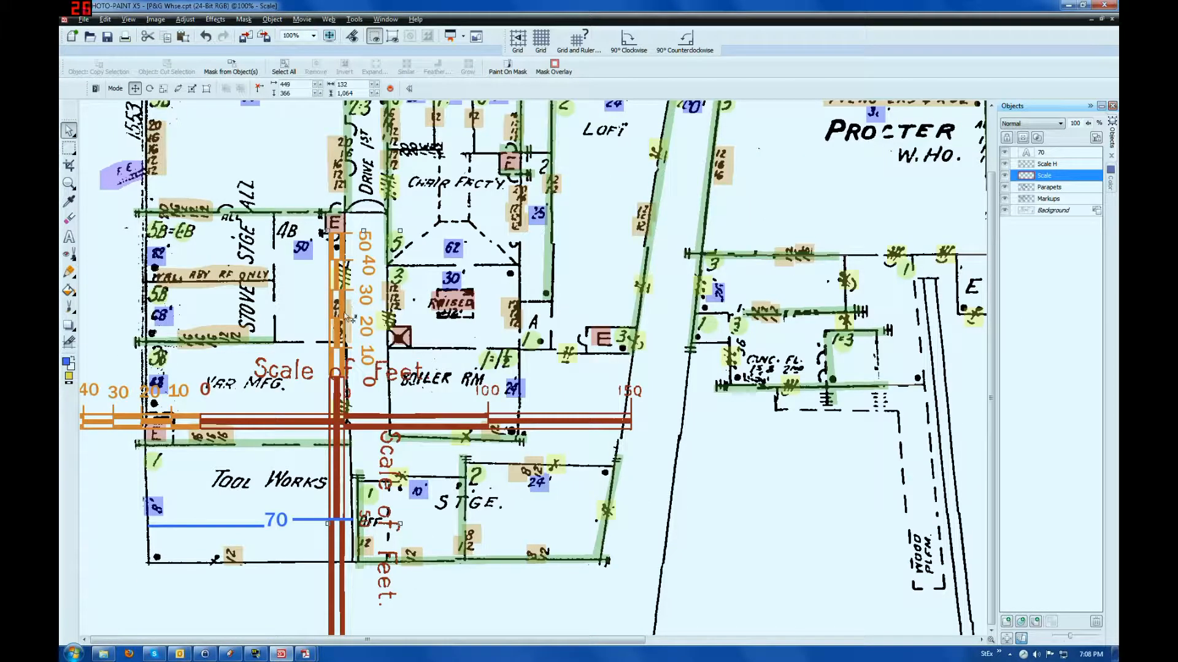
{"action": "left_click_drag", "start_coordinate": [333, 307], "coordinate": [280, 507]}
{"action": "left_click_drag", "start_coordinate": [358, 494], "coordinate": [316, 489]}
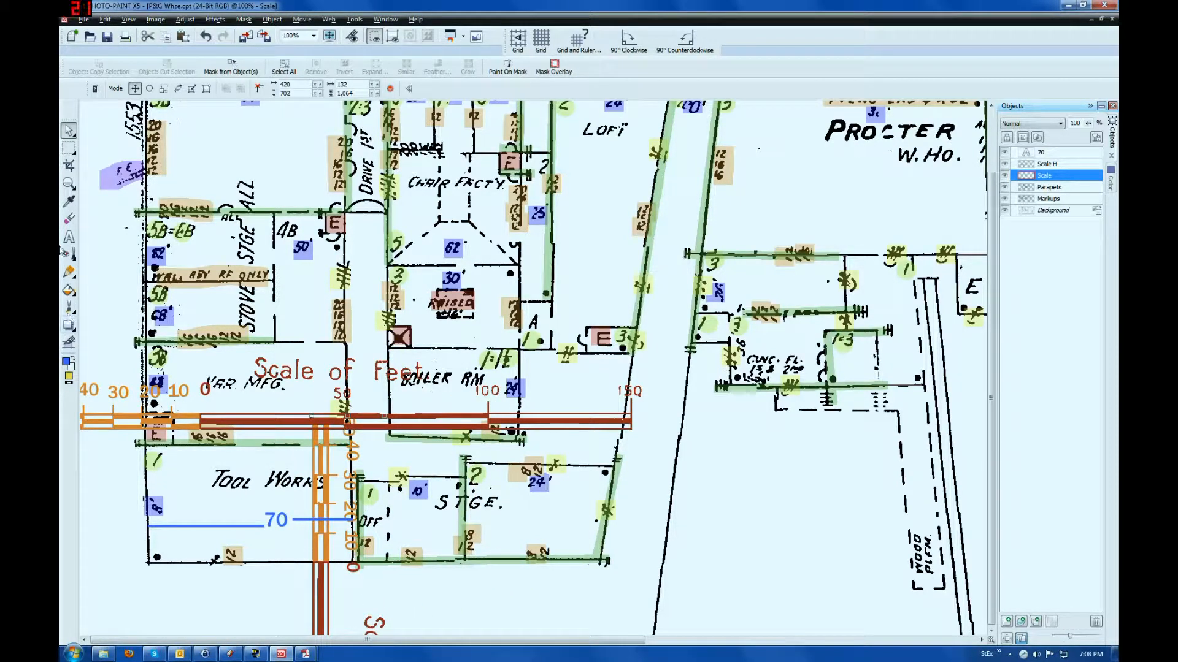
Label the Tool Works depth 40 in blue and draw a vertical dimension line beside it from the north wall to the south wall.
{"action": "left_click", "coordinate": [69, 237]}
{"action": "left_click", "coordinate": [189, 500]}
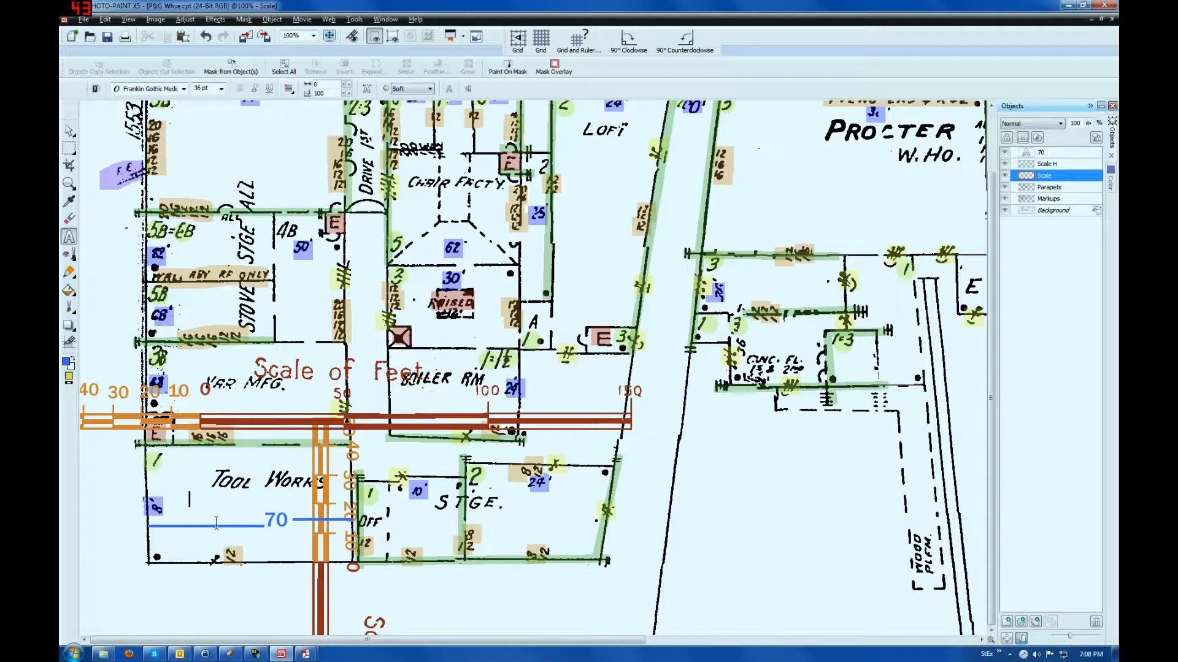
{"action": "type", "text": "40"}
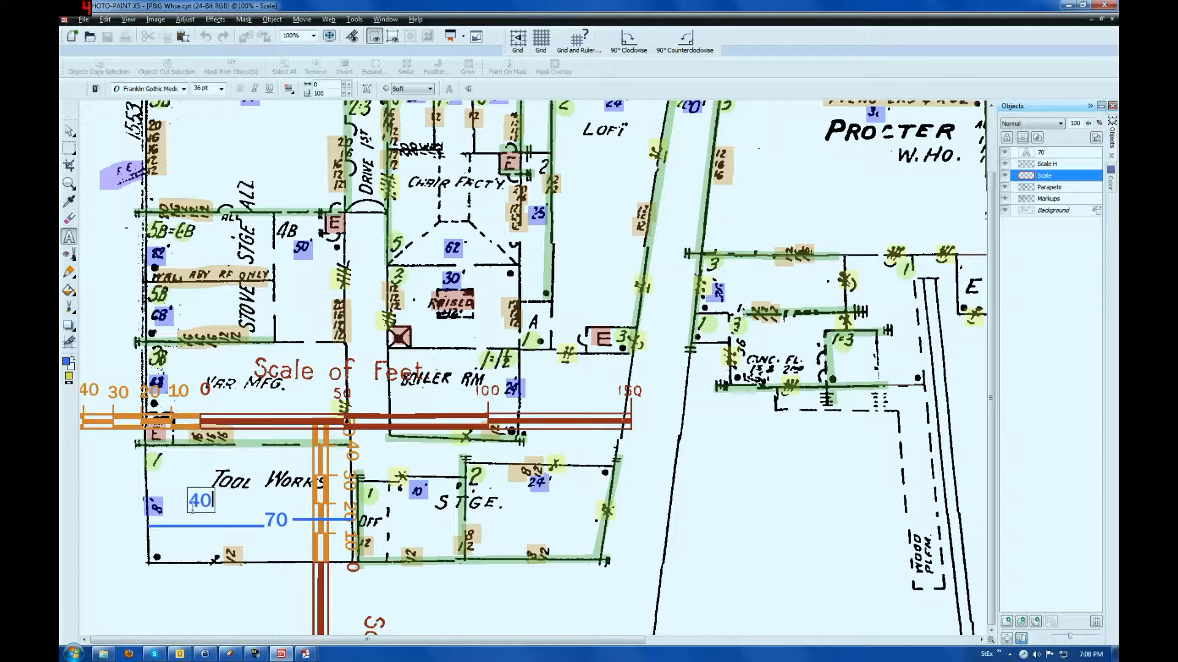
{"action": "left_click", "coordinate": [68, 271]}
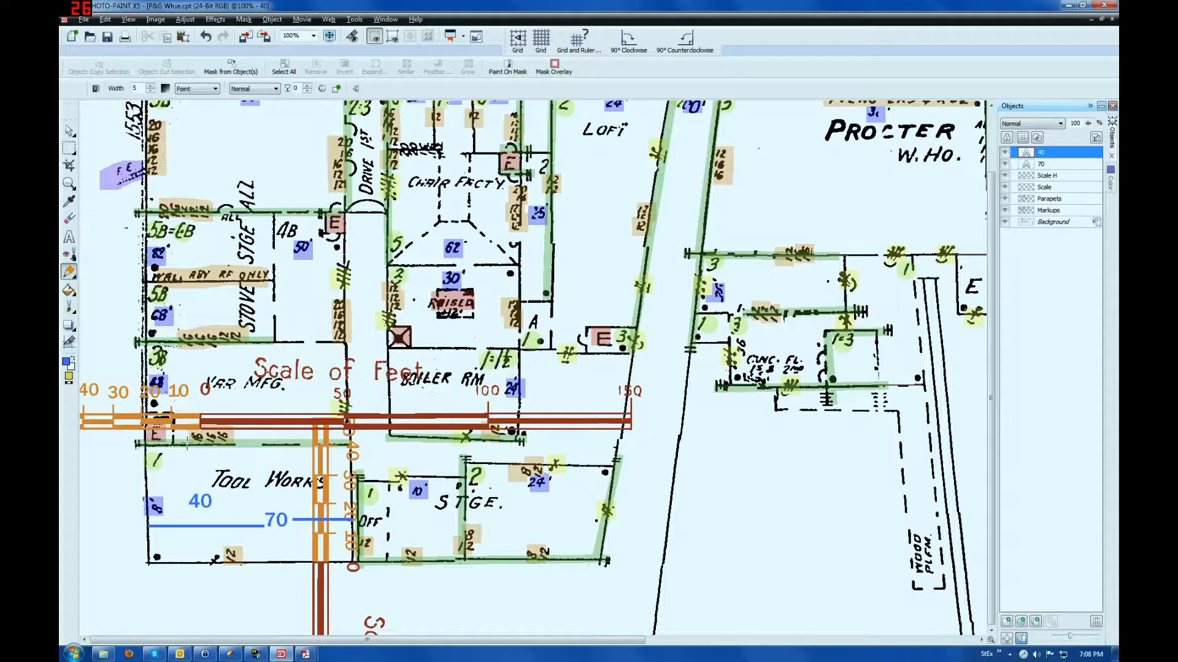
{"action": "left_click_drag", "start_coordinate": [186, 446], "coordinate": [186, 562]}
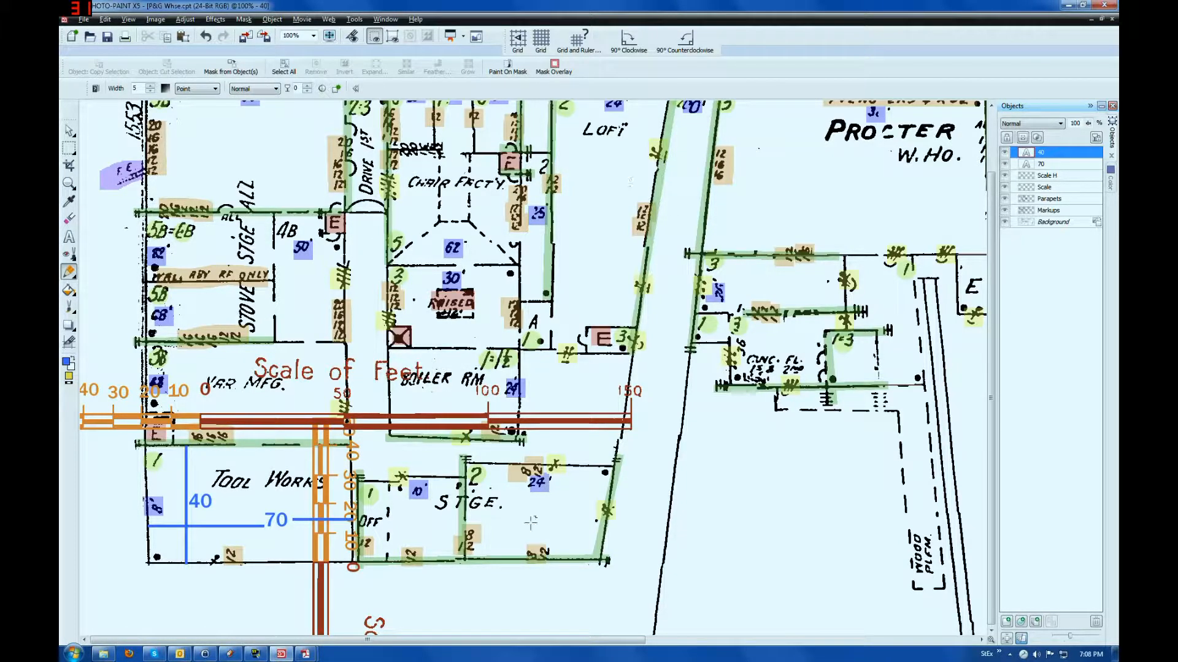
Shift the vertical scale bar to the east side of the Loft and label the upper section of the strip west of the Loft 20.
{"action": "left_click", "coordinate": [69, 131]}
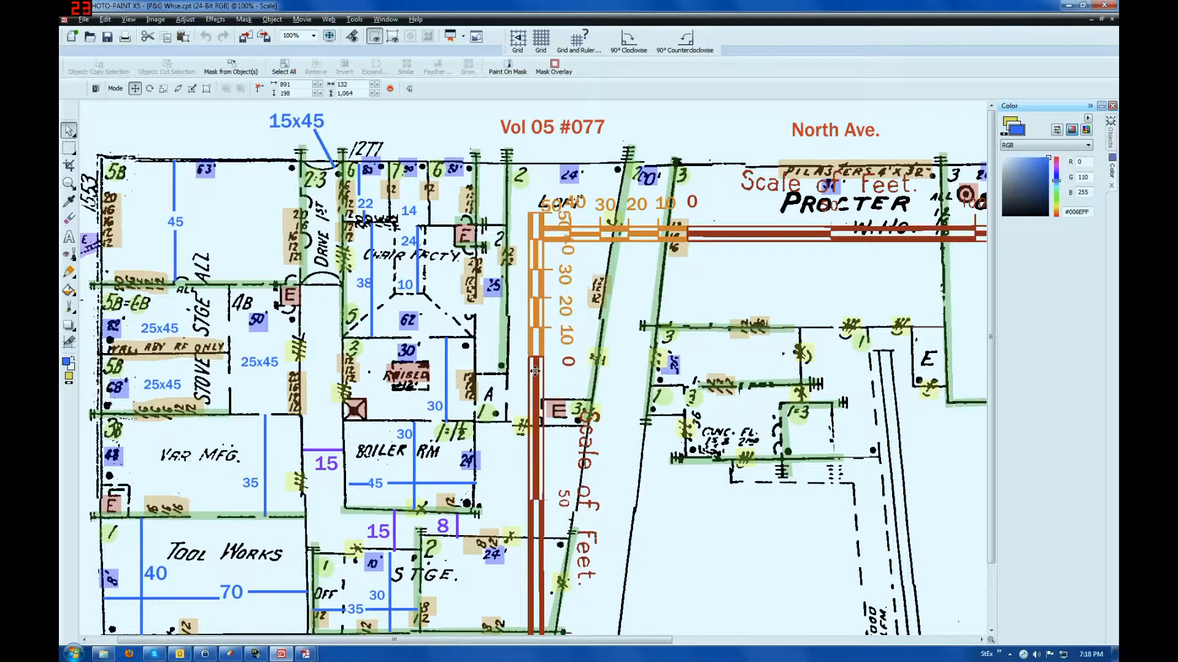
{"action": "left_click_drag", "start_coordinate": [534, 371], "coordinate": [531, 301]}
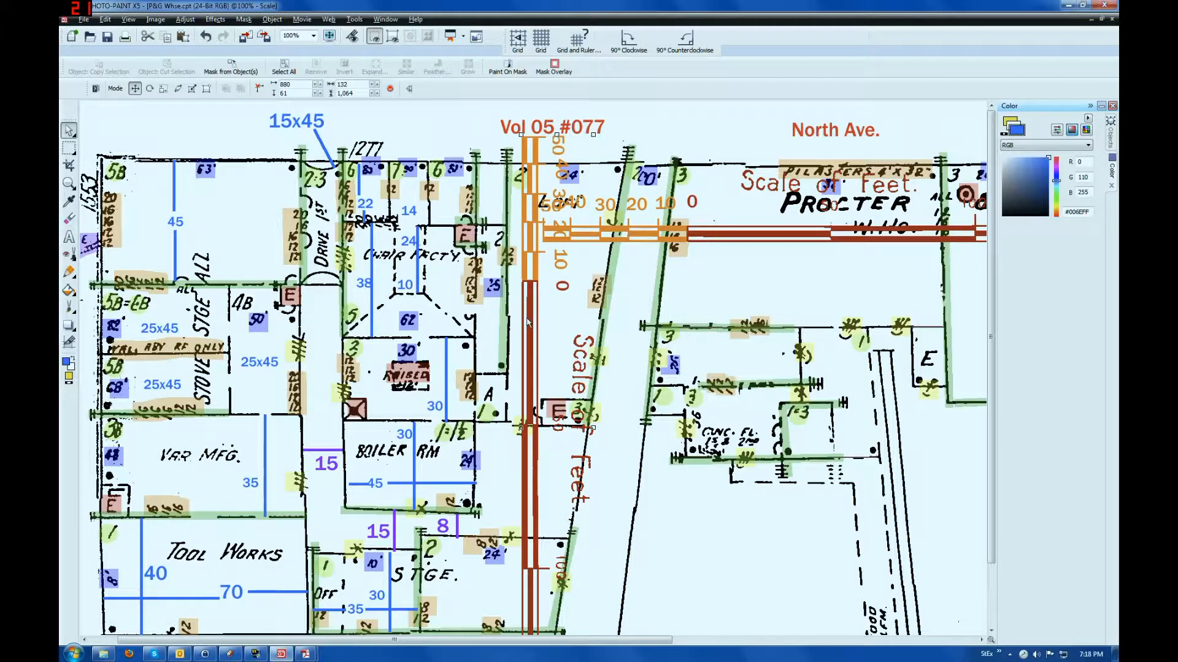
{"action": "left_click_drag", "start_coordinate": [532, 314], "coordinate": [598, 331]}
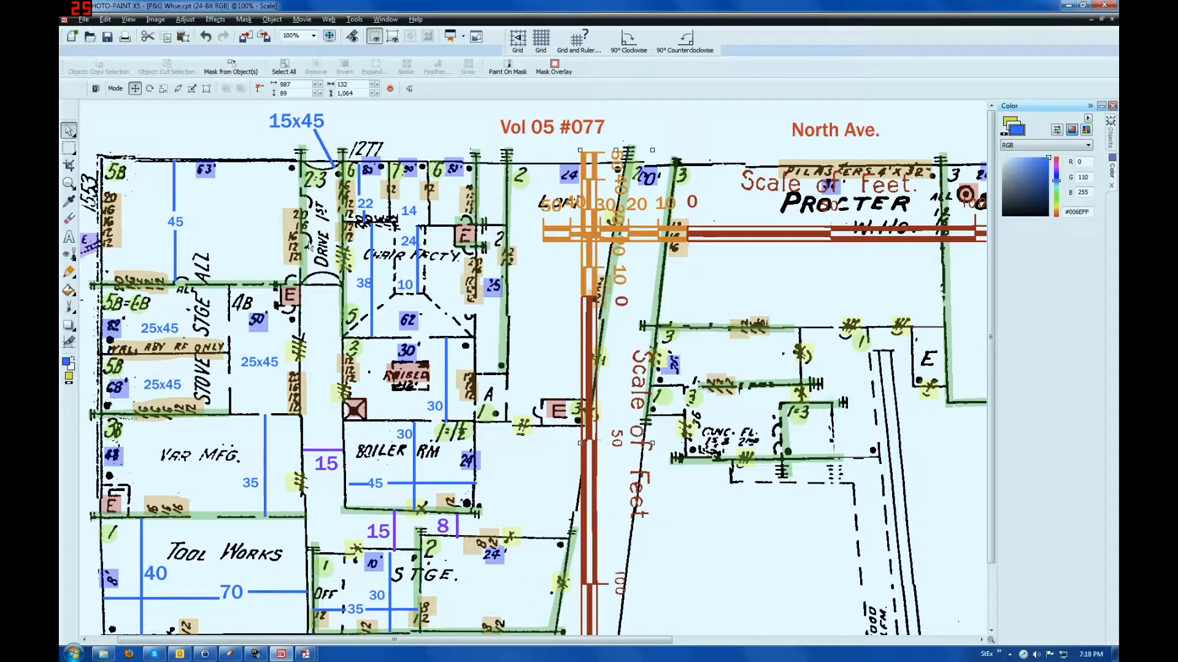
{"action": "left_click", "coordinate": [69, 237]}
{"action": "left_click", "coordinate": [482, 196]}
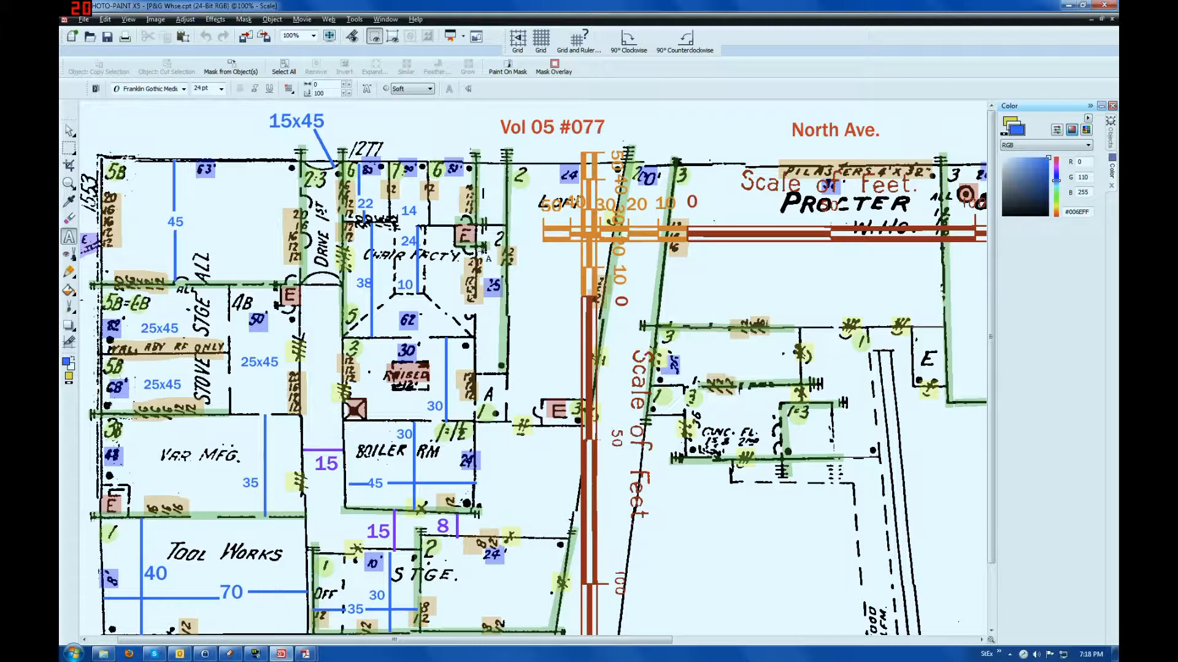
{"action": "type", "text": "20"}
Lower the vertical scale bar beside the Loft's east wall and label the strip section below the 35 height marker 50.
{"action": "left_click", "coordinate": [70, 130]}
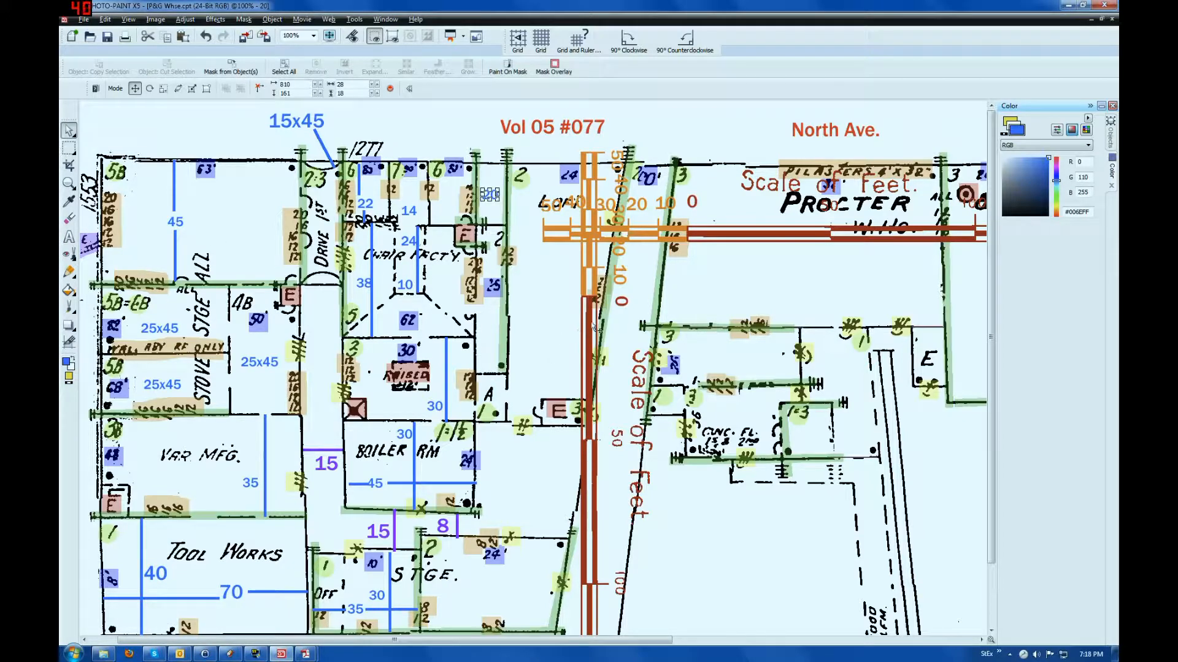
{"action": "left_click_drag", "start_coordinate": [593, 325], "coordinate": [627, 388]}
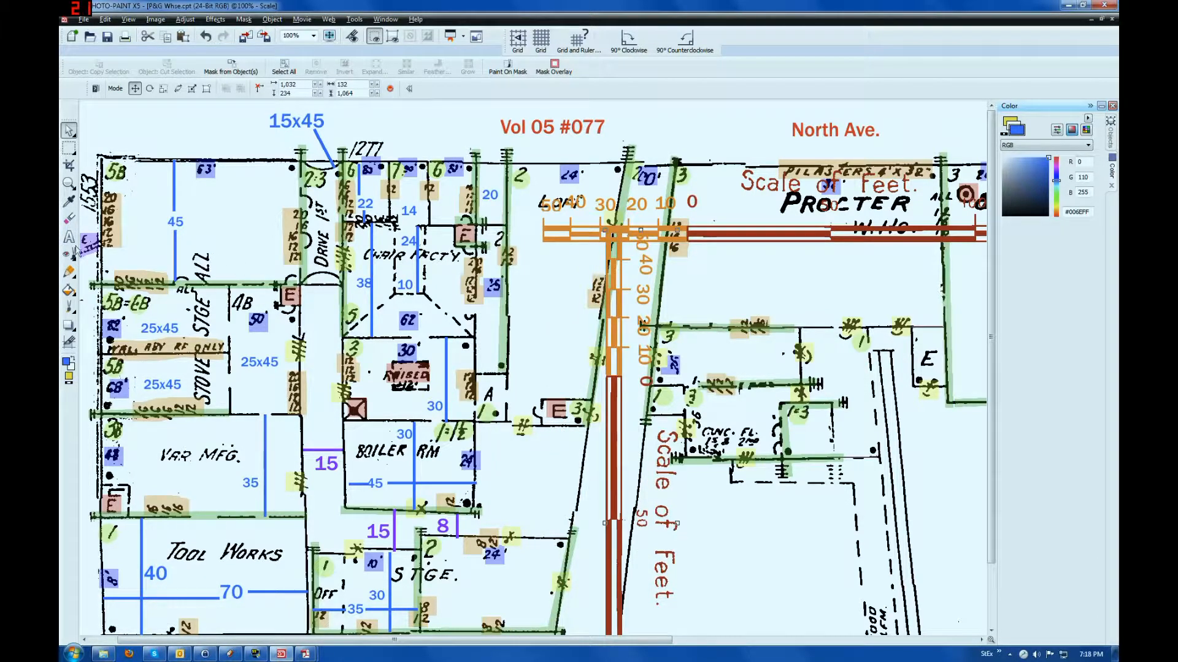
{"action": "left_click", "coordinate": [69, 237]}
{"action": "left_click", "coordinate": [477, 338]}
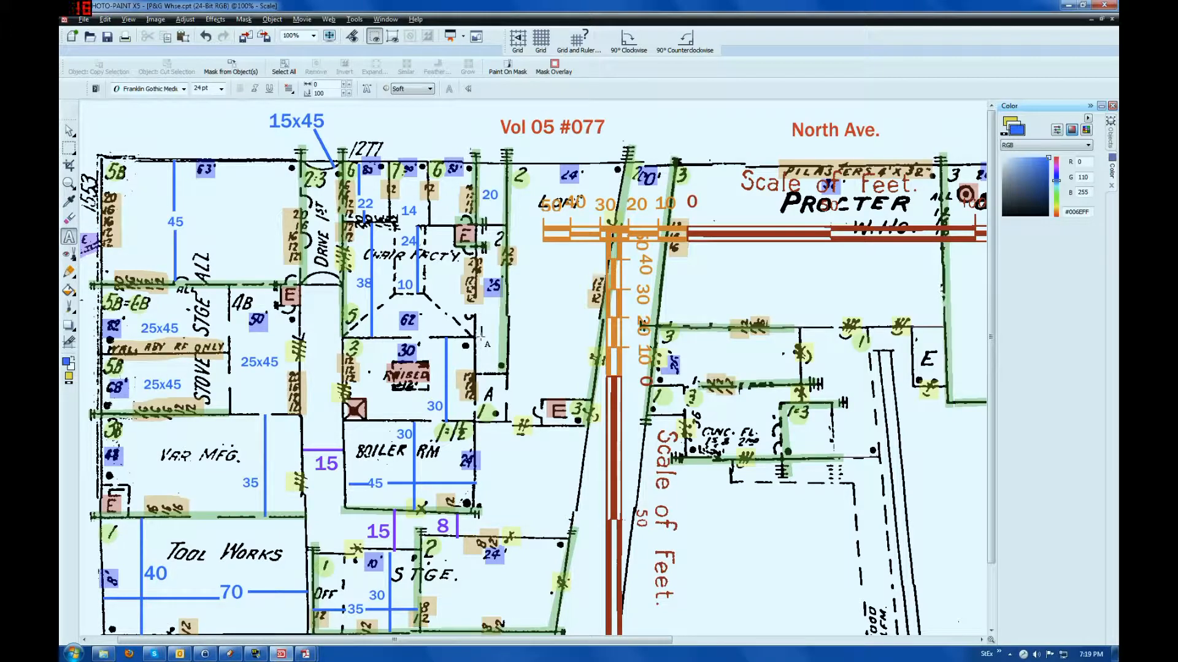
{"action": "type", "text": "50"}
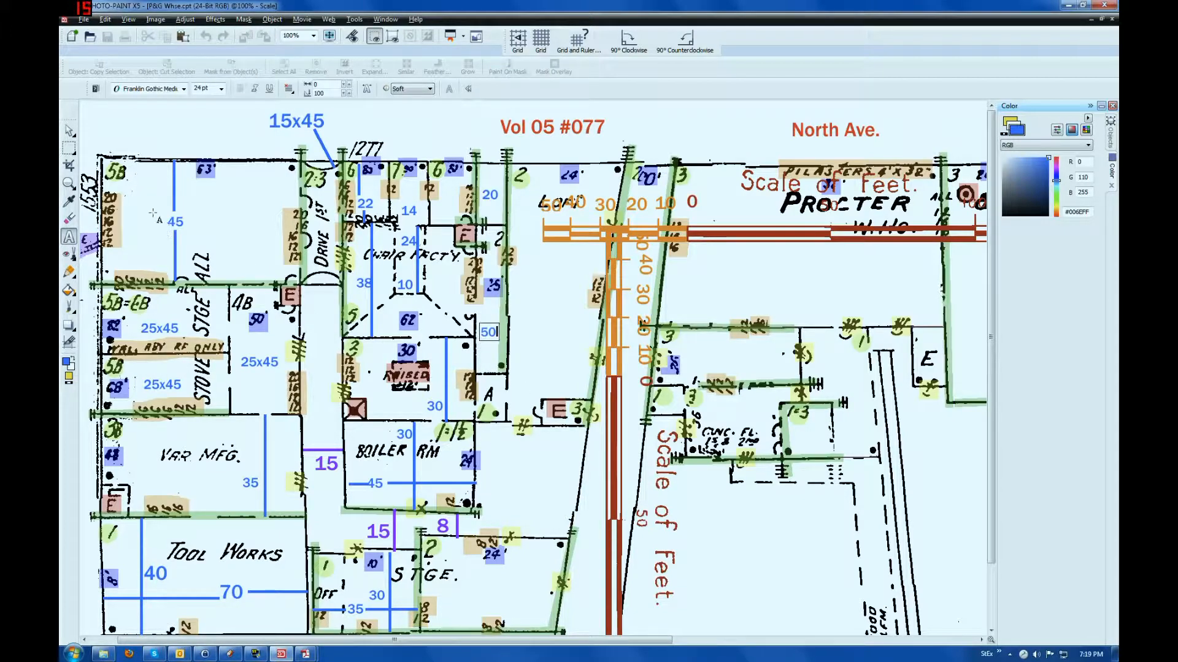
Move the vertical scale bar back up to North Ave. and add a blue 20 label in the Loft, just northeast of room A.
{"action": "left_click", "coordinate": [68, 132]}
{"action": "left_click_drag", "start_coordinate": [611, 441], "coordinate": [513, 338]}
{"action": "key", "text": "ctrl+z"}
{"action": "key", "text": "ctrl+z"}
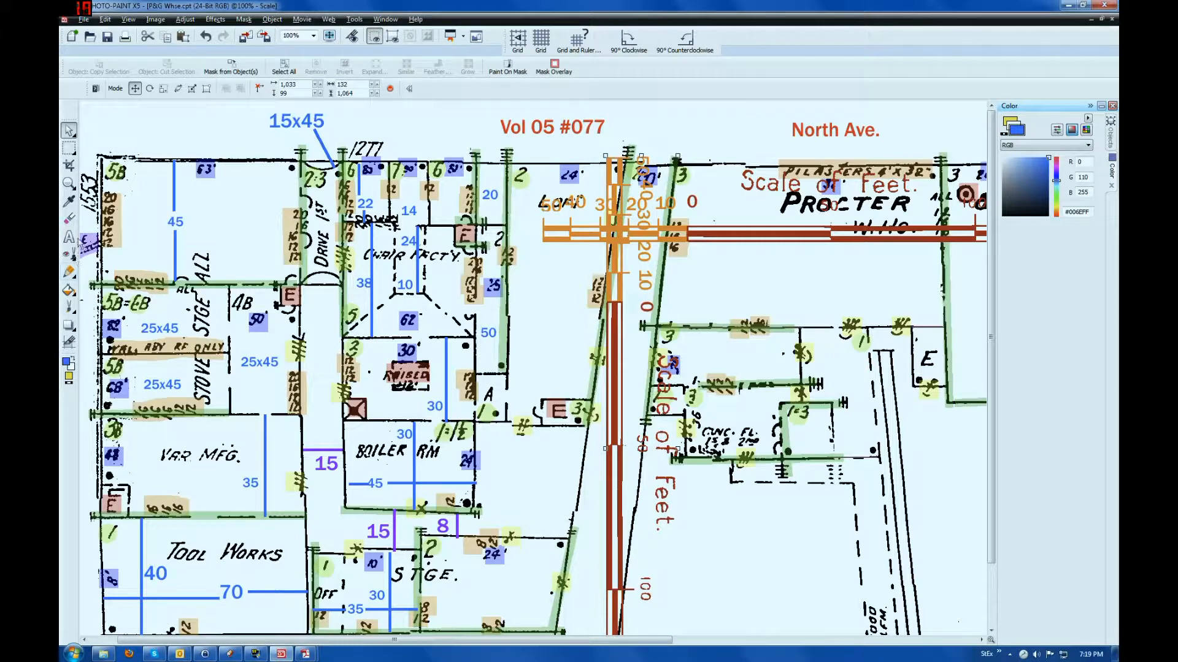
{"action": "left_click", "coordinate": [69, 237]}
{"action": "left_click", "coordinate": [519, 382]}
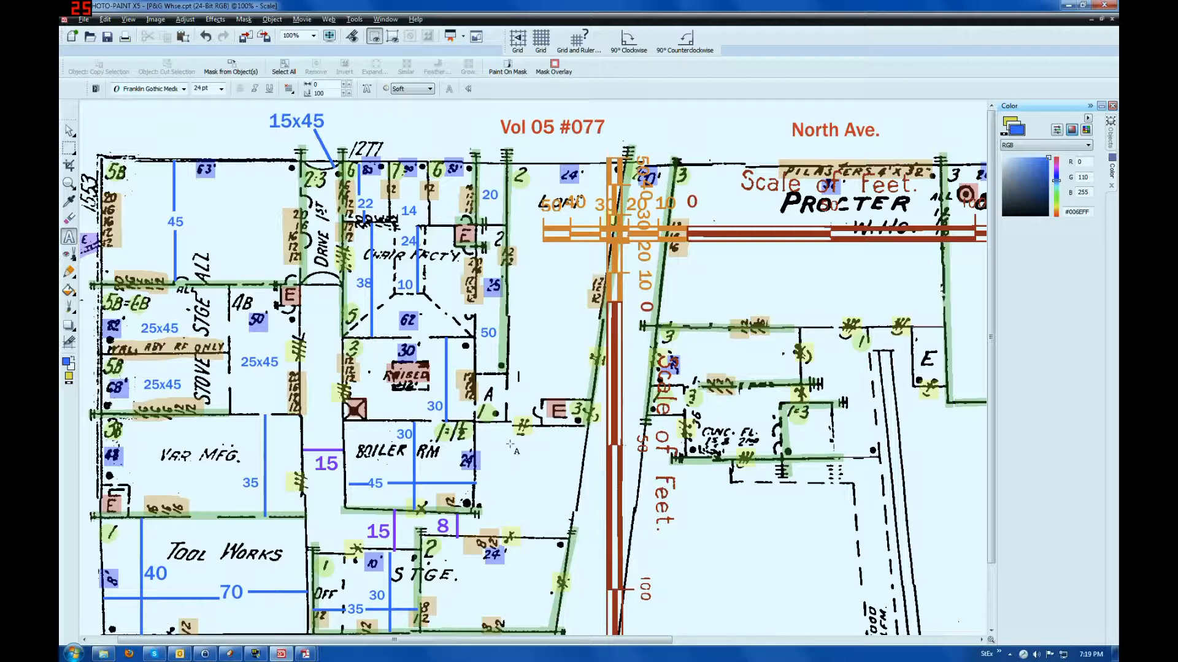
{"action": "type", "text": "20"}
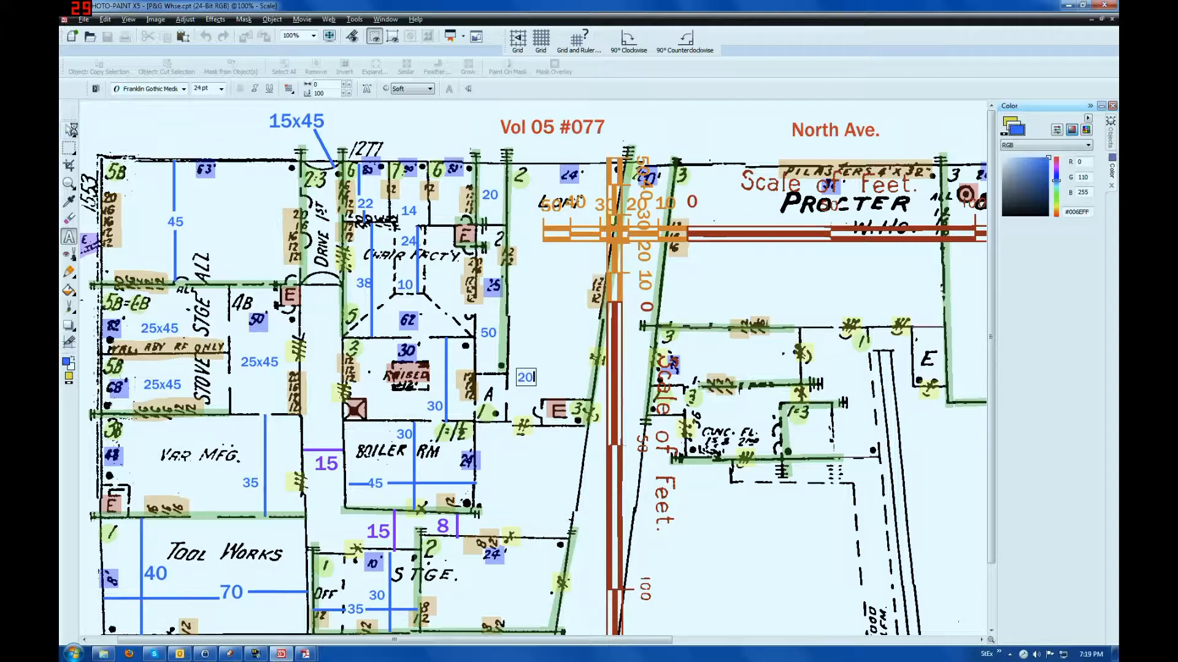
Measure room A's width with the horizontal scale bar, then change its blue label to 10x20 and draw a leader line to the room.
{"action": "left_click", "coordinate": [70, 130]}
{"action": "left_click_drag", "start_coordinate": [726, 242], "coordinate": [543, 203]}
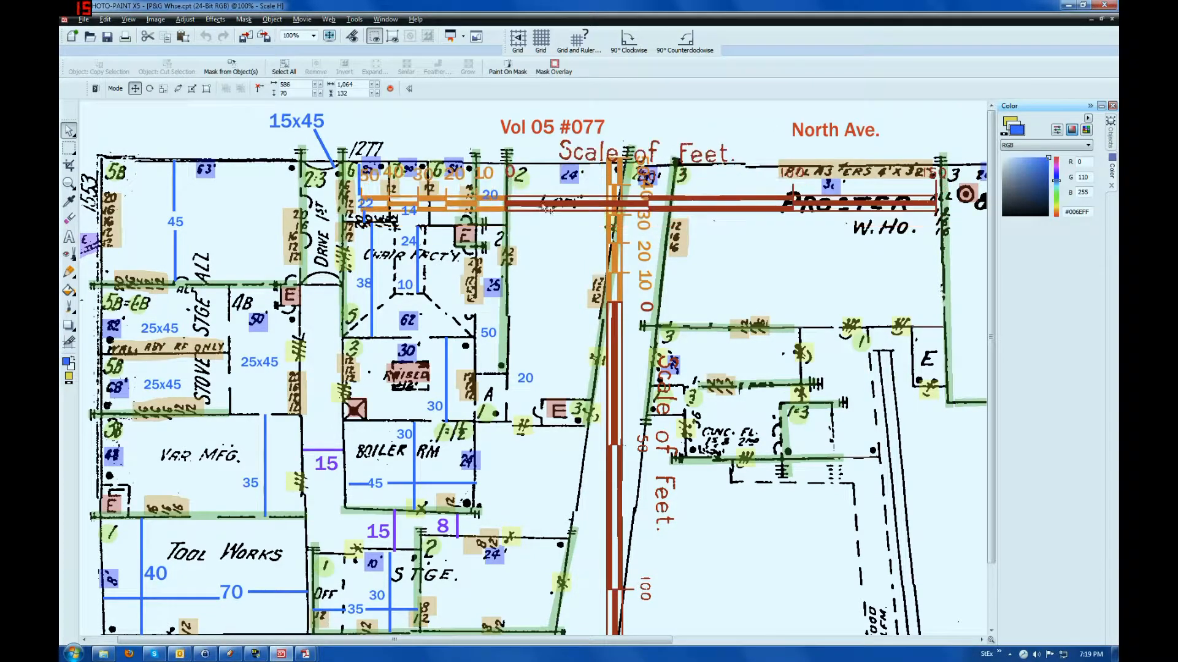
{"action": "left_click", "coordinate": [68, 237]}
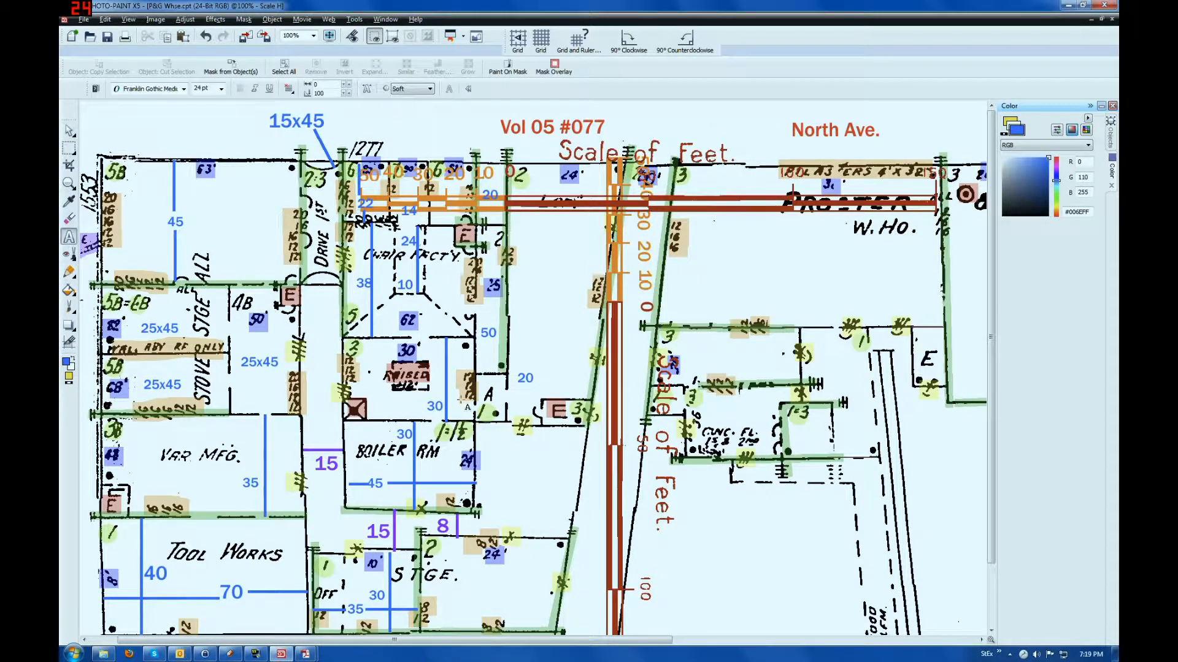
{"action": "left_click", "coordinate": [520, 379]}
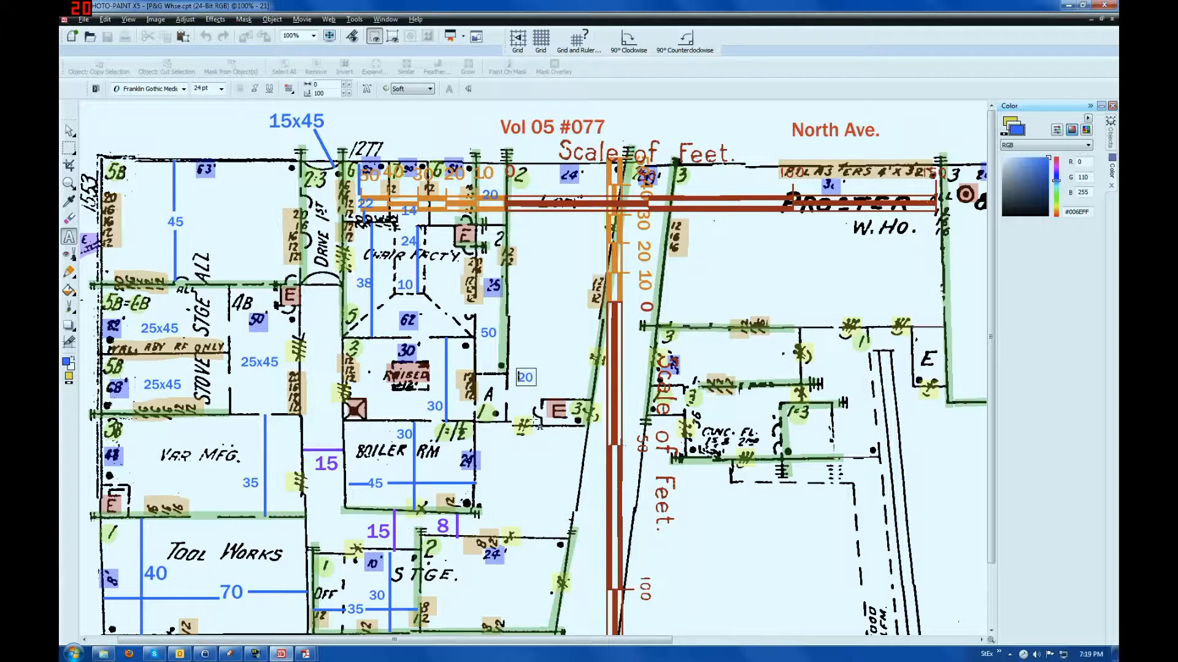
{"action": "type", "text": "10x"}
{"action": "left_click", "coordinate": [70, 272]}
{"action": "left_click_drag", "start_coordinate": [498, 384], "coordinate": [515, 381]}
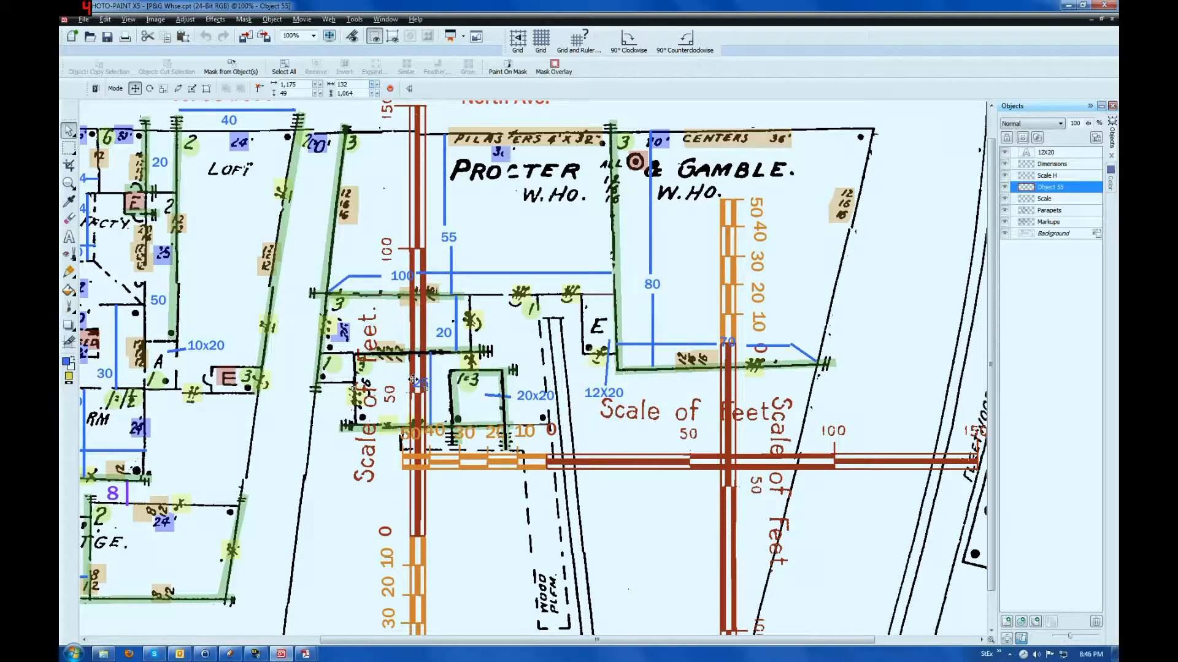
Move the vertical scale bar copy to the Loft's slanted east wall and rotate it to match the wall's angle.
{"action": "left_click_drag", "start_coordinate": [413, 381], "coordinate": [255, 381]}
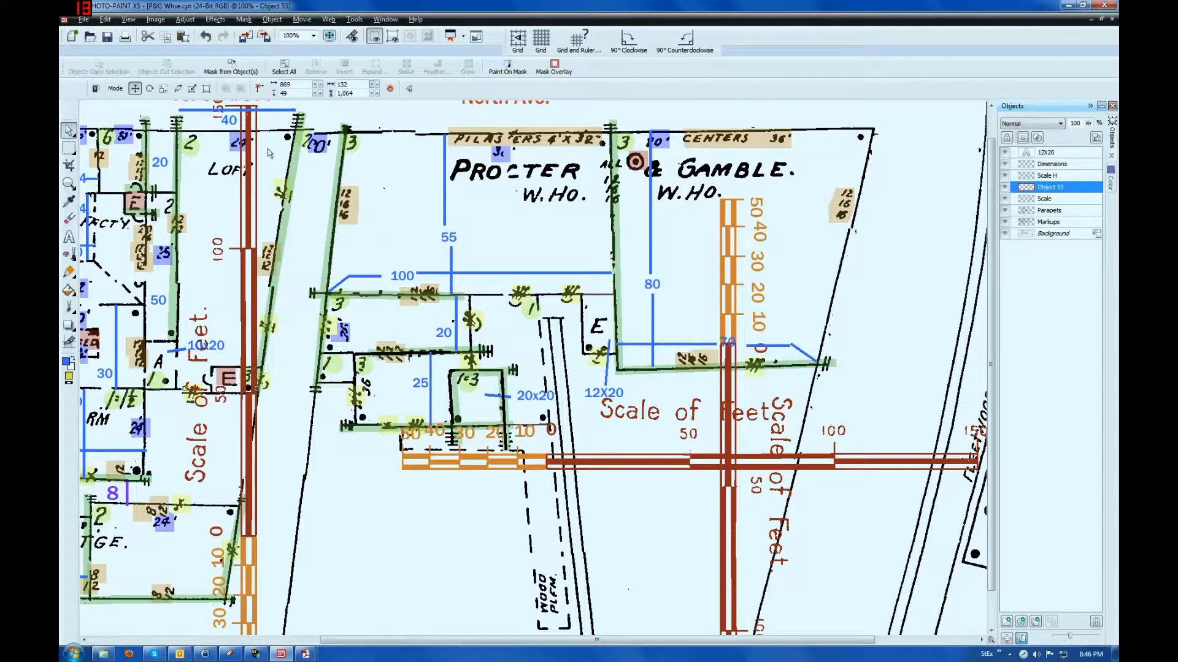
{"action": "left_click", "coordinate": [150, 89]}
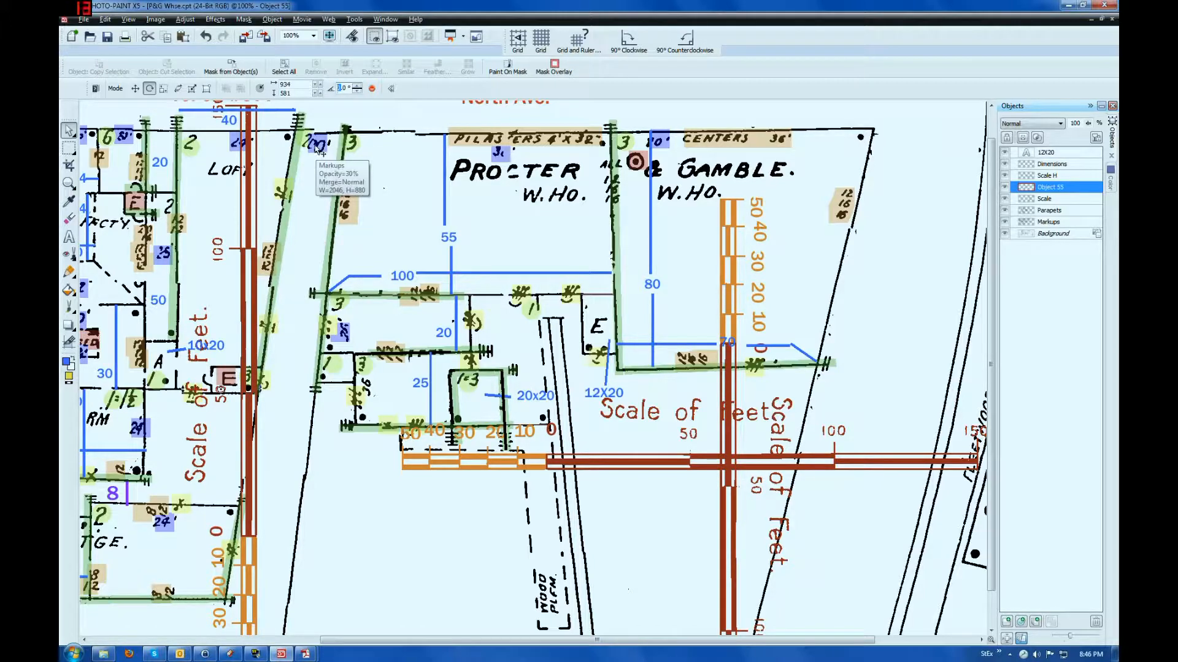
{"action": "left_click", "coordinate": [374, 92]}
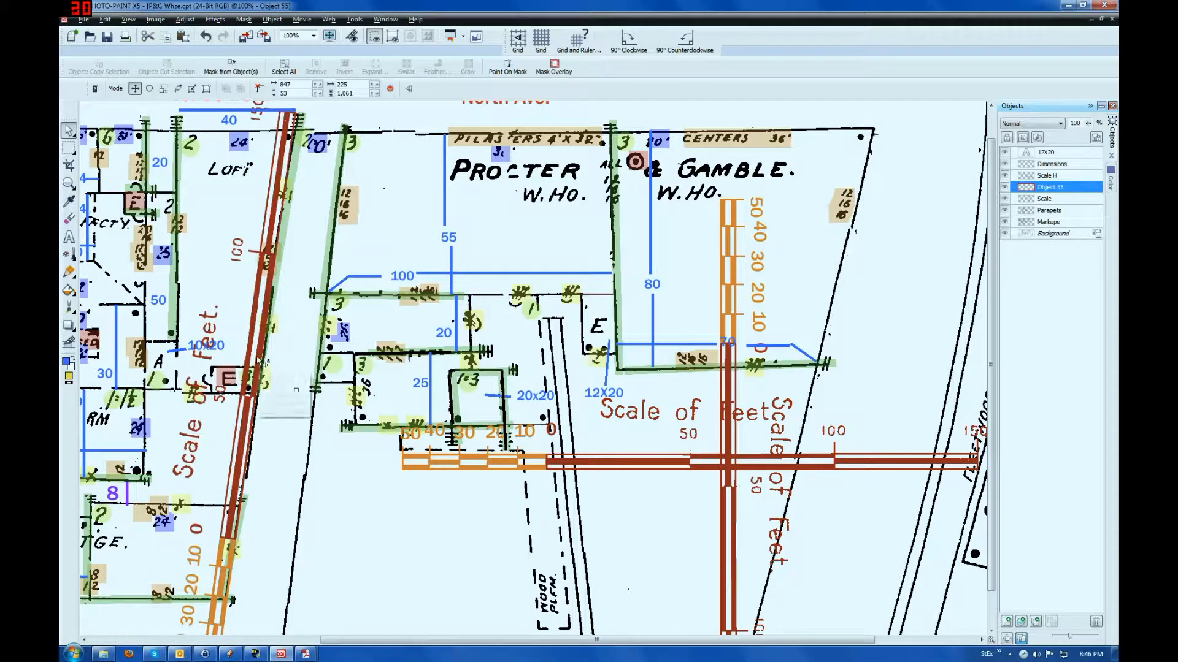
Compare the tilted scale bar with the west wall of the Procter & Gamble warehouse and the Loft's east wall, and set it aside.
{"action": "left_click_drag", "start_coordinate": [245, 349], "coordinate": [299, 363]}
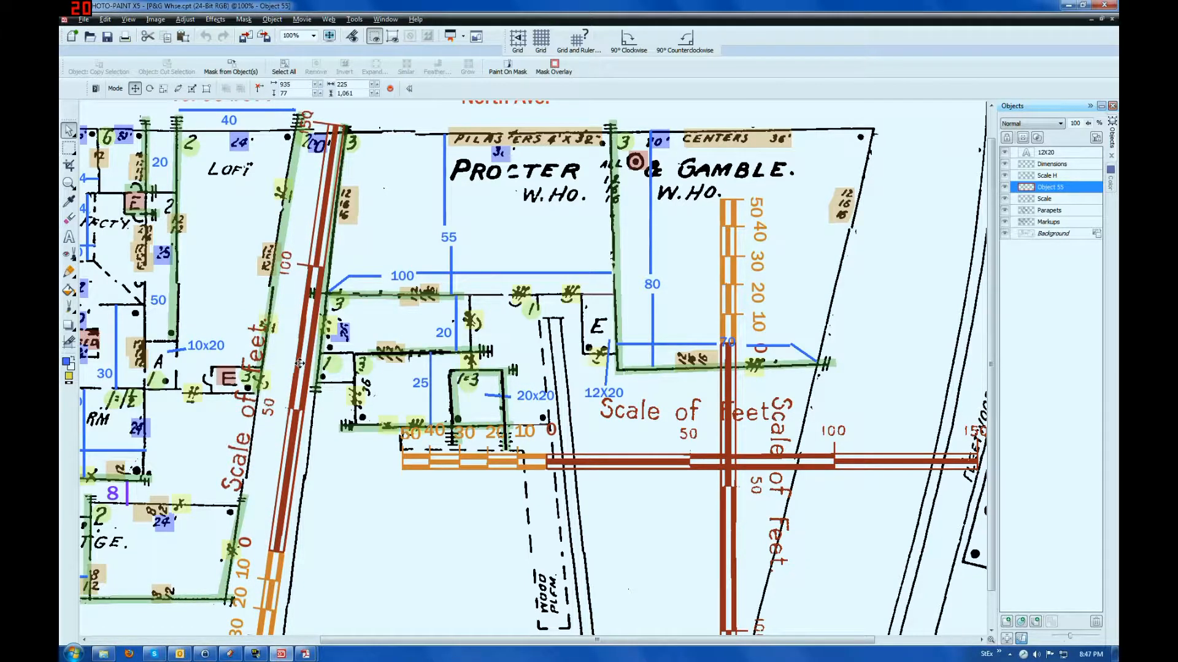
{"action": "left_click_drag", "start_coordinate": [298, 363], "coordinate": [255, 356]}
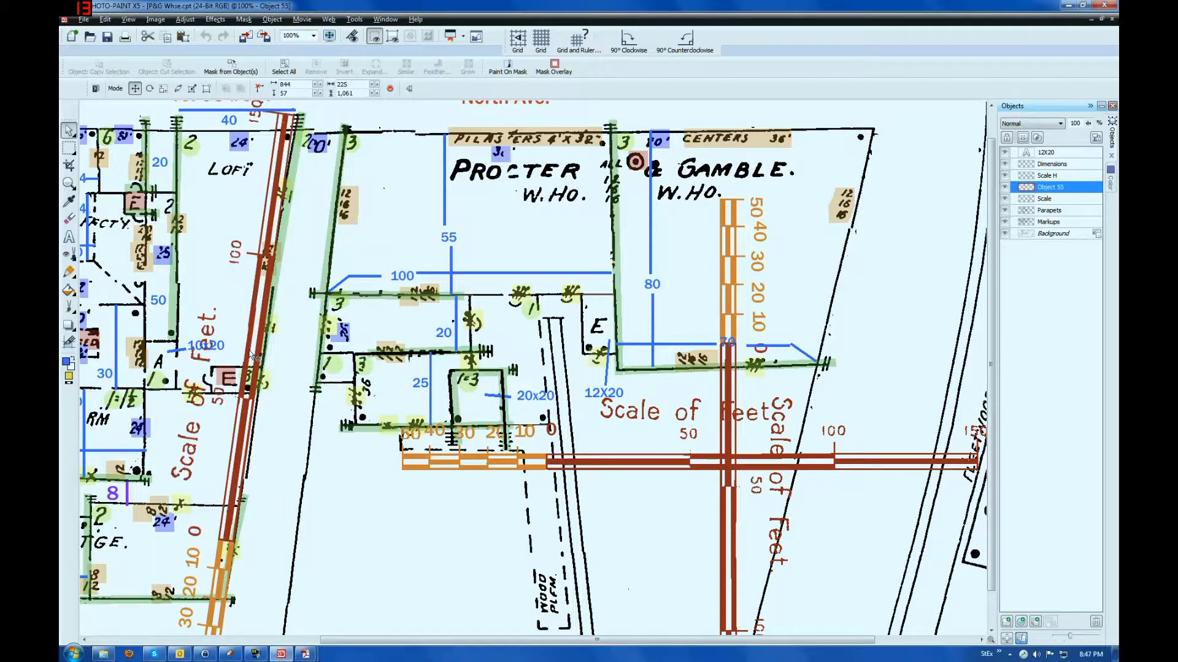
{"action": "left_click_drag", "start_coordinate": [250, 356], "coordinate": [250, 356]}
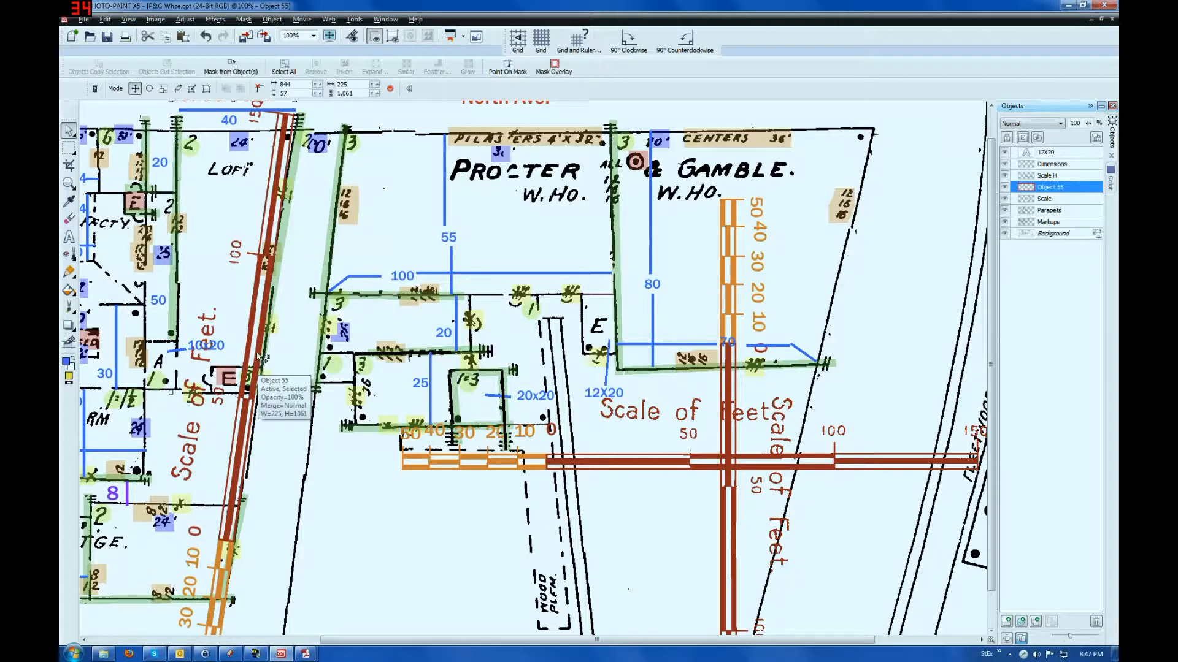
{"action": "left_click_drag", "start_coordinate": [257, 358], "coordinate": [439, 354]}
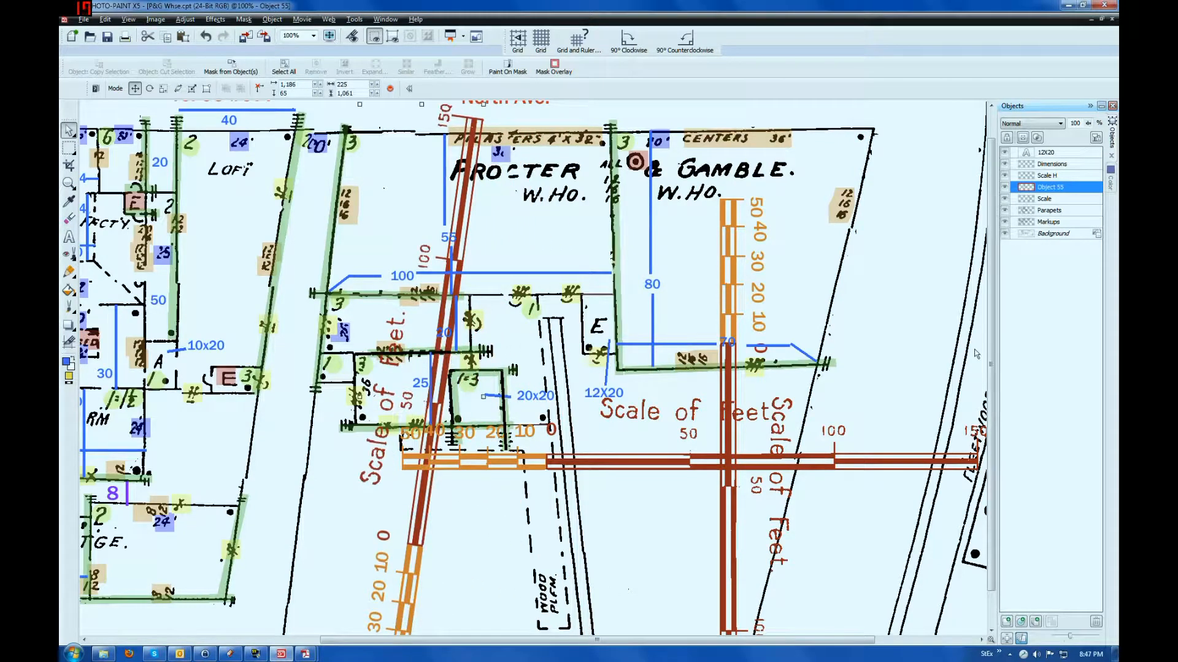
Draw two #FF0000 red lines on the background from the Loft's northeast corner, one vertical and one along its slanted east wall.
{"action": "left_click", "coordinate": [1062, 237]}
{"action": "left_click", "coordinate": [1110, 183]}
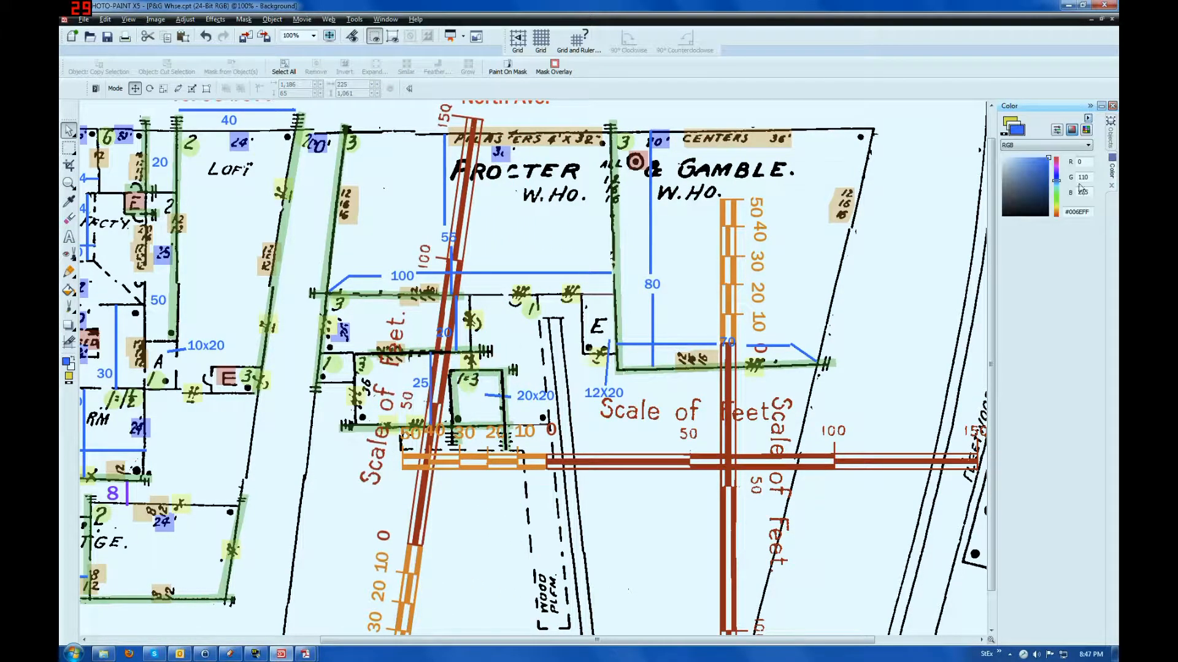
{"action": "left_click_drag", "start_coordinate": [1057, 185], "coordinate": [1057, 158]}
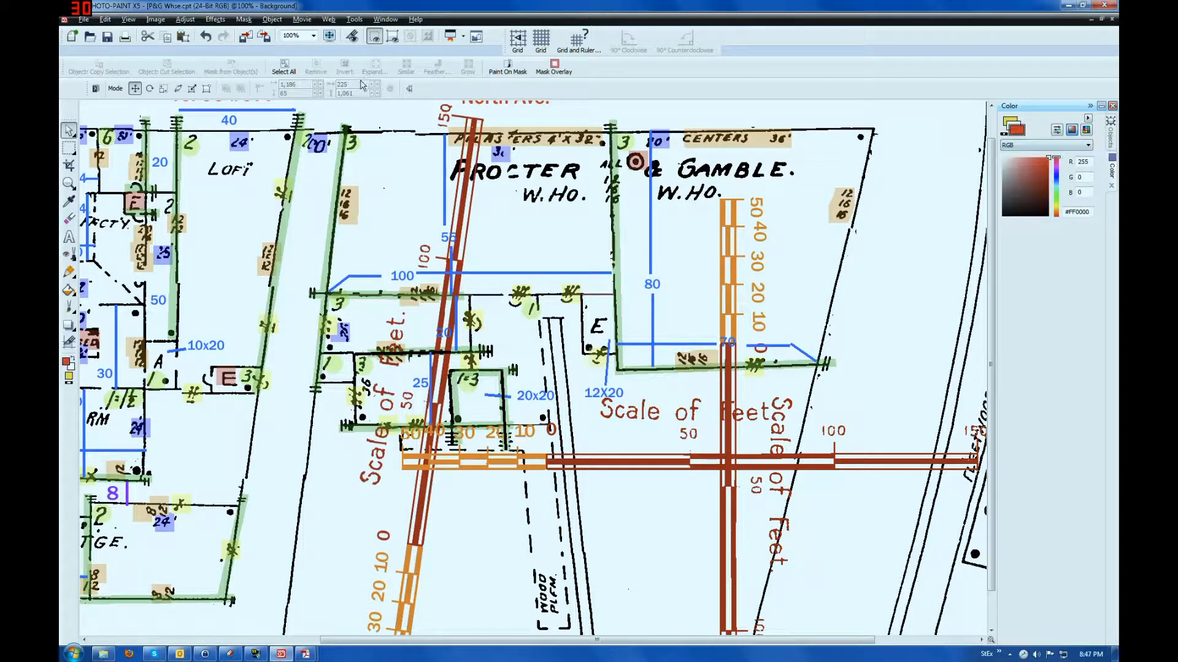
{"action": "left_click", "coordinate": [69, 271]}
{"action": "mouse_move", "coordinate": [294, 129]}
{"action": "left_mouse_down"}
{"action": "mouse_move", "coordinate": [295, 427]}
{"action": "mouse_move", "coordinate": [252, 588]}
{"action": "left_mouse_up"}
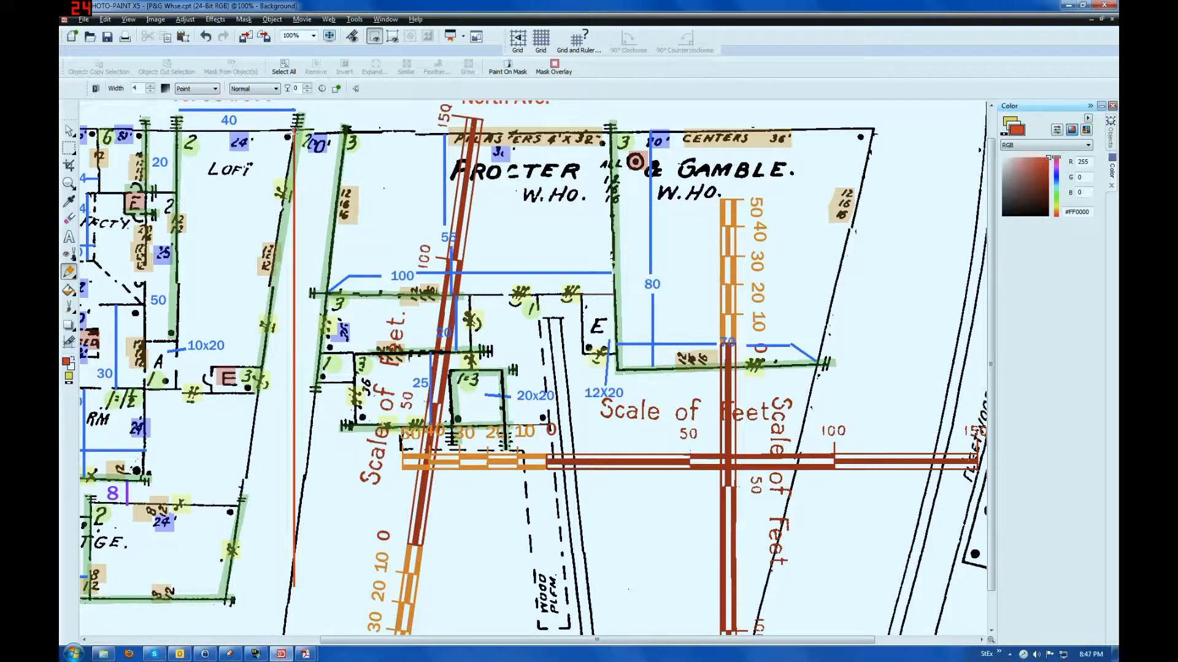
{"action": "scroll", "coordinate": [292, 134], "scroll_direction": "down", "scroll_amount": 1}
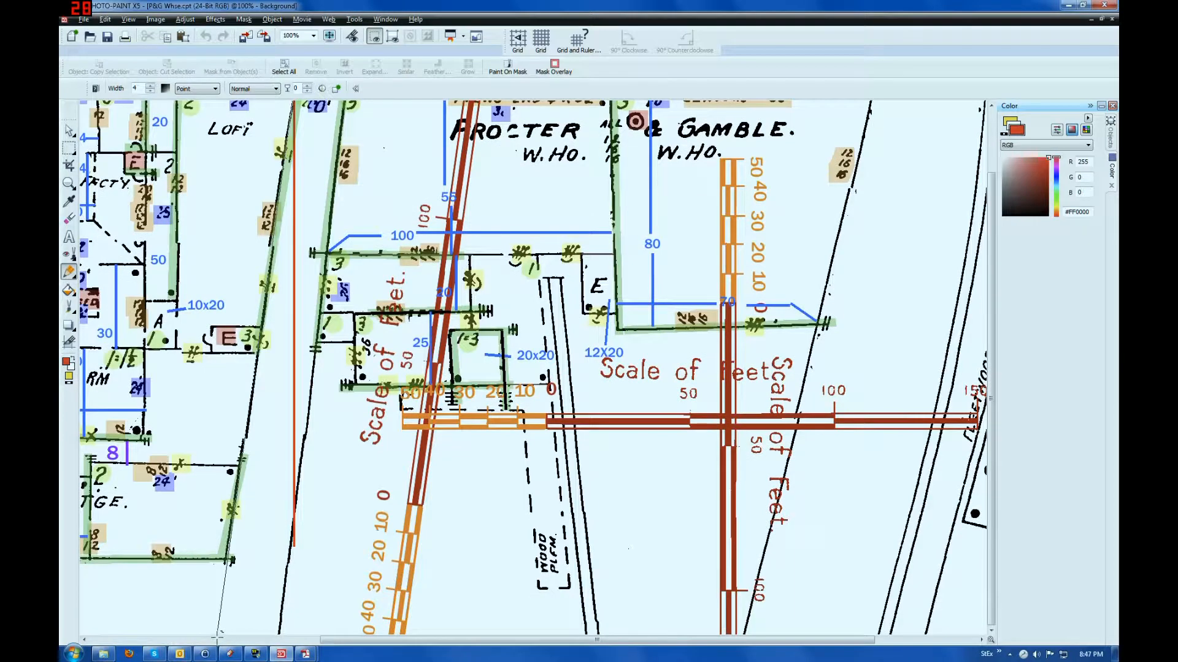
{"action": "left_click", "coordinate": [217, 636], "text": "shift"}
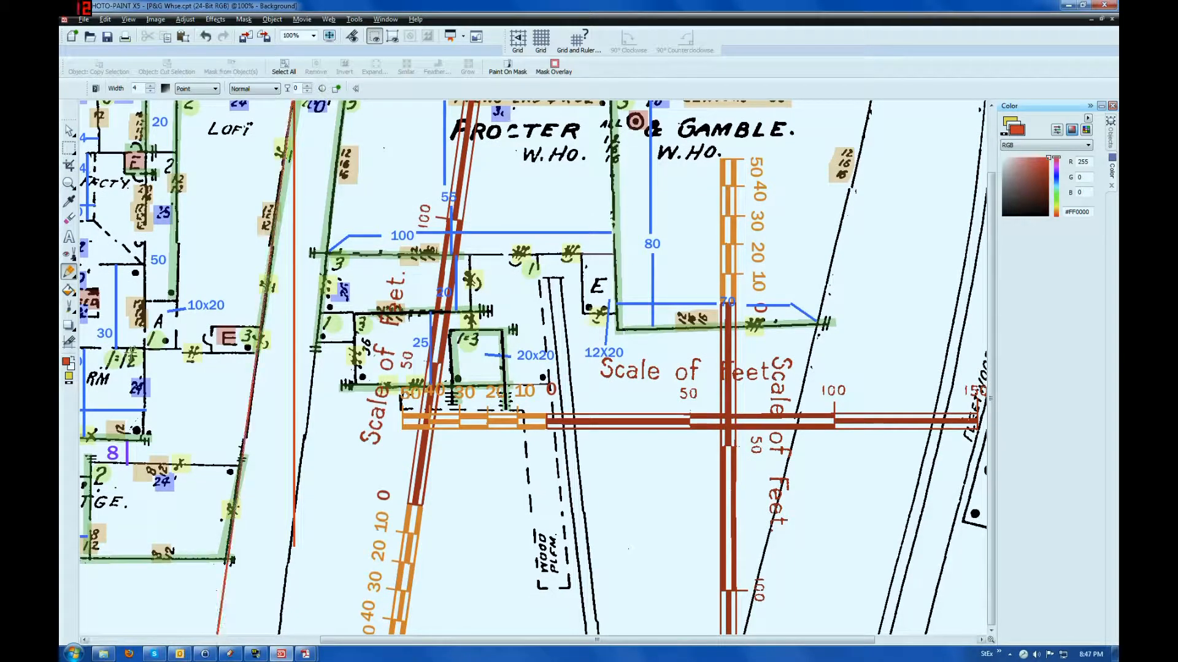
Label the angle between the two red lines 8d in red, in the space south of the Loft.
{"action": "left_click", "coordinate": [68, 237]}
{"action": "left_click", "coordinate": [267, 407]}
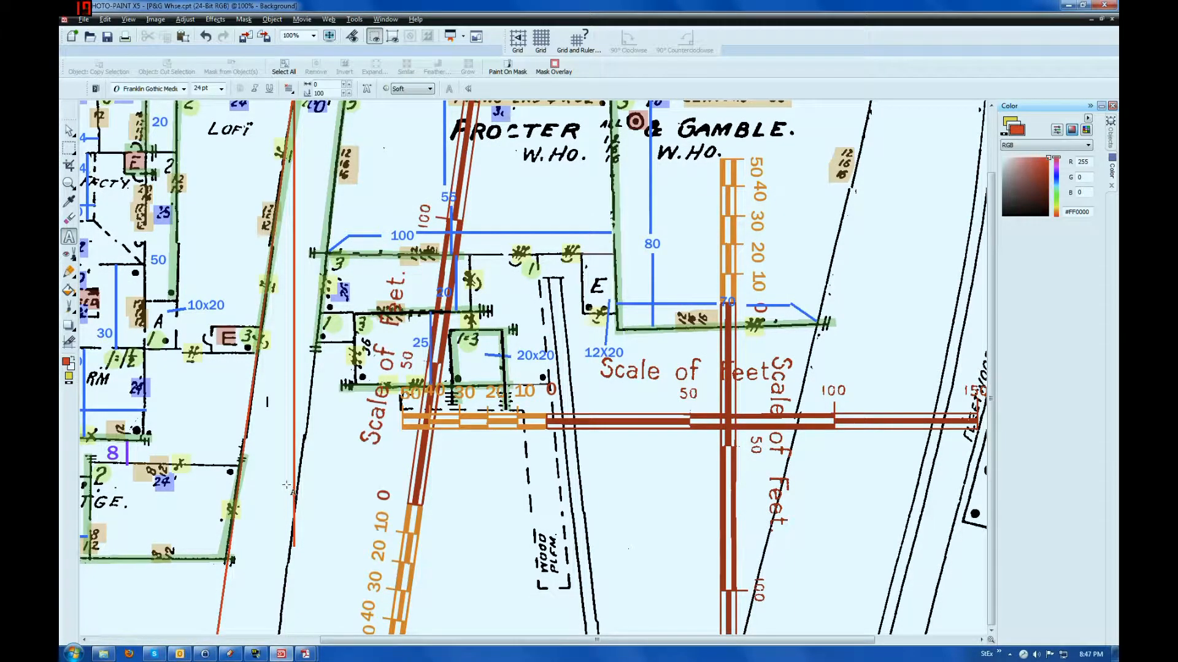
{"action": "type", "text": "8D"}
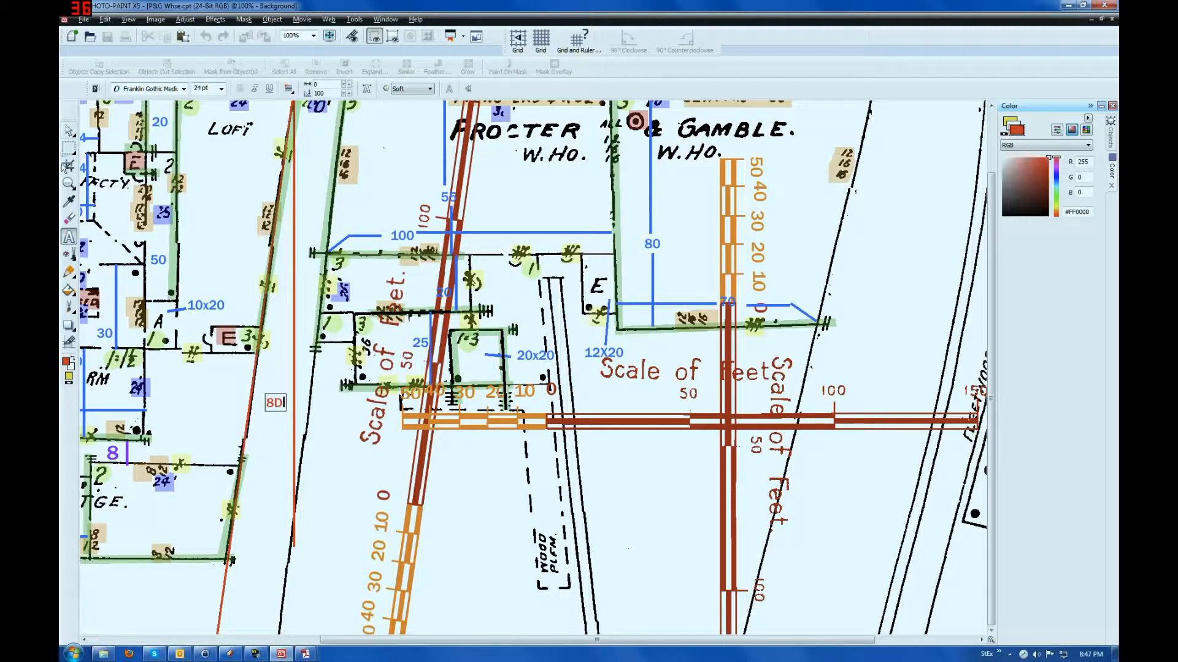
{"action": "key", "text": "BackSpace"}
{"action": "type", "text": "d"}
{"action": "left_click", "coordinate": [68, 136]}
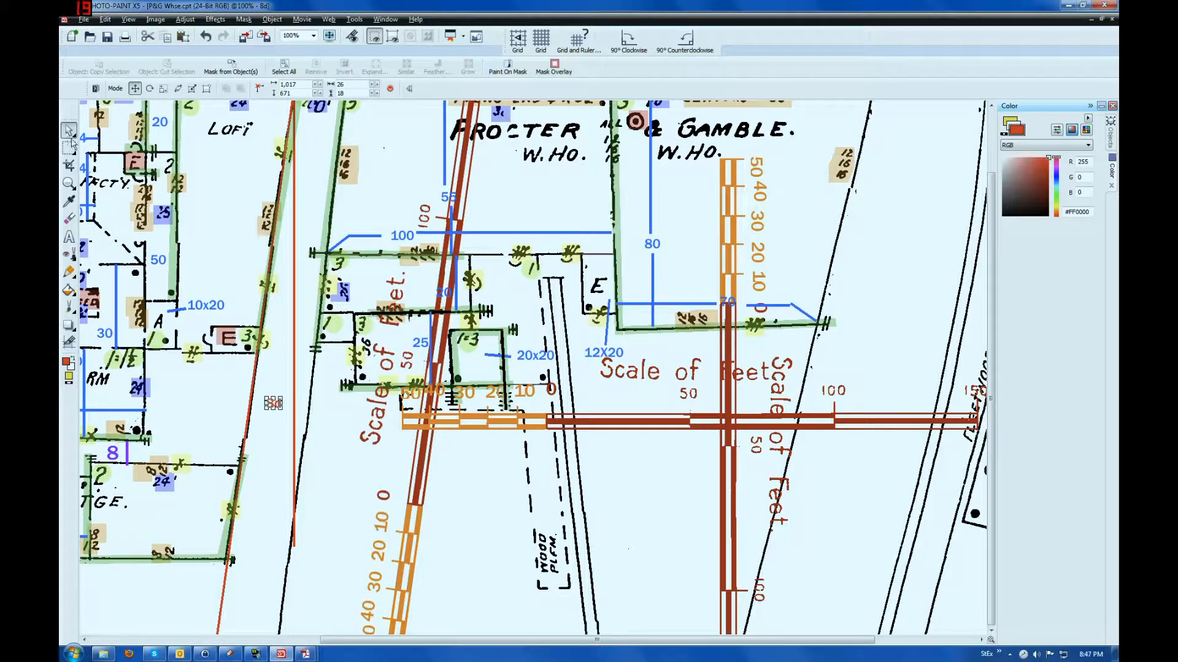
{"action": "key", "text": "super"}
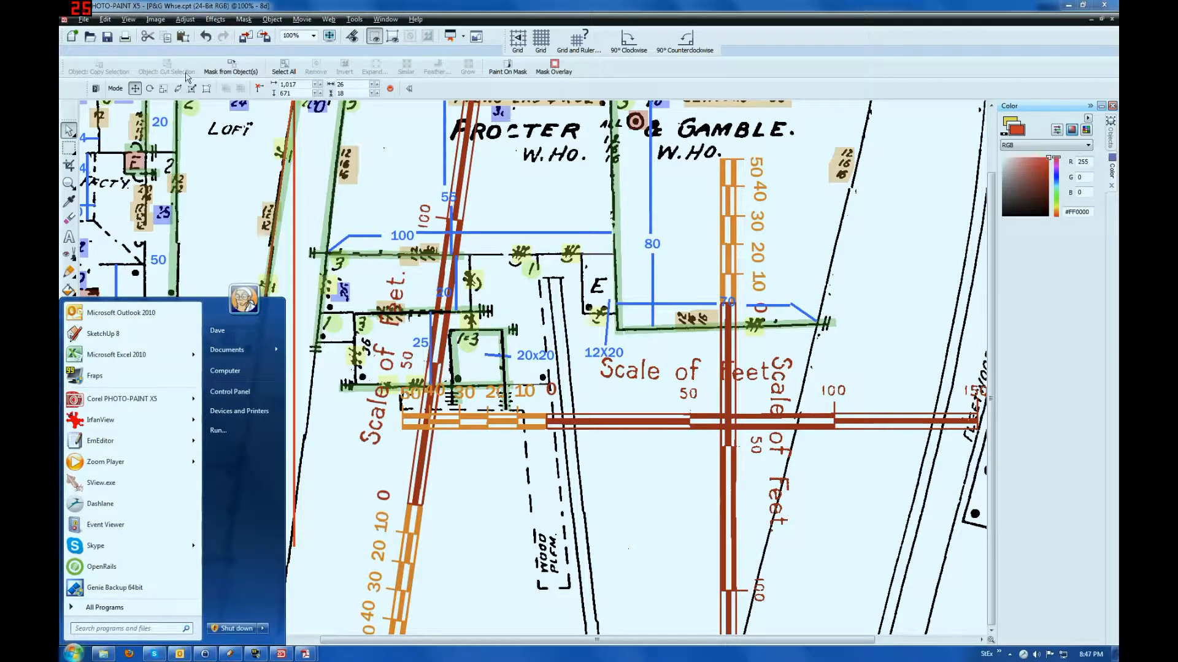
{"action": "key", "text": "Escape"}
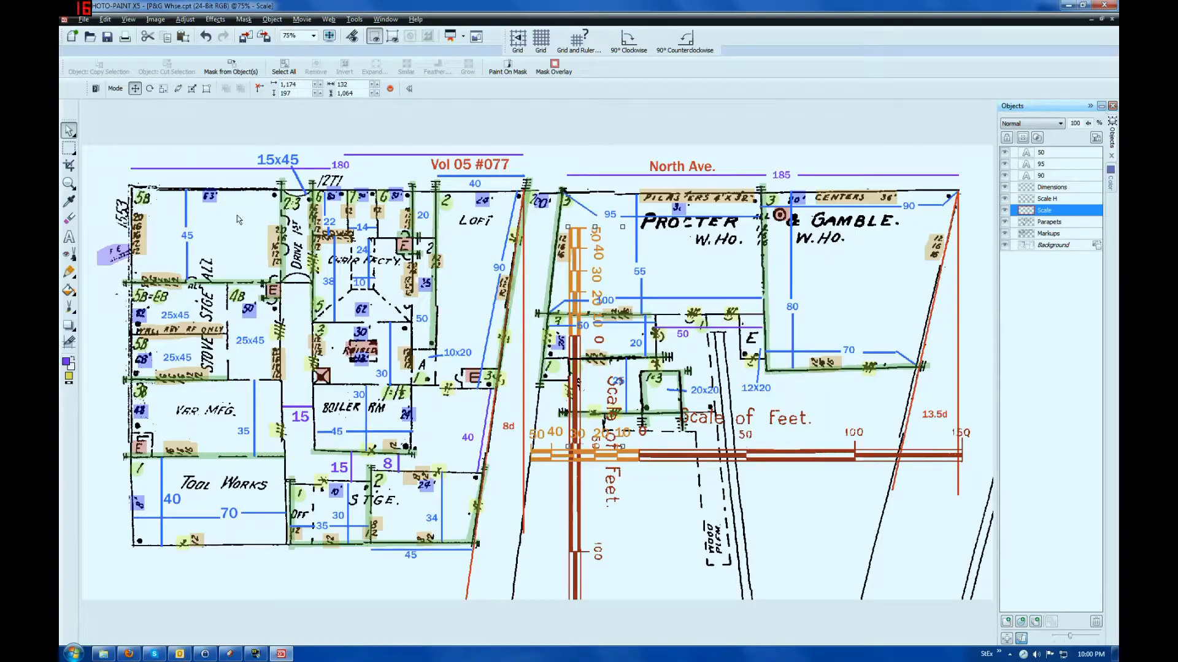
Zoom to 200% and examine the dimension labels and lines across the Loft, the Procter & Gamble warehouse, the Chair Factory and the Stove Storage.
{"action": "left_click", "coordinate": [314, 37]}
{"action": "left_click", "coordinate": [301, 176]}
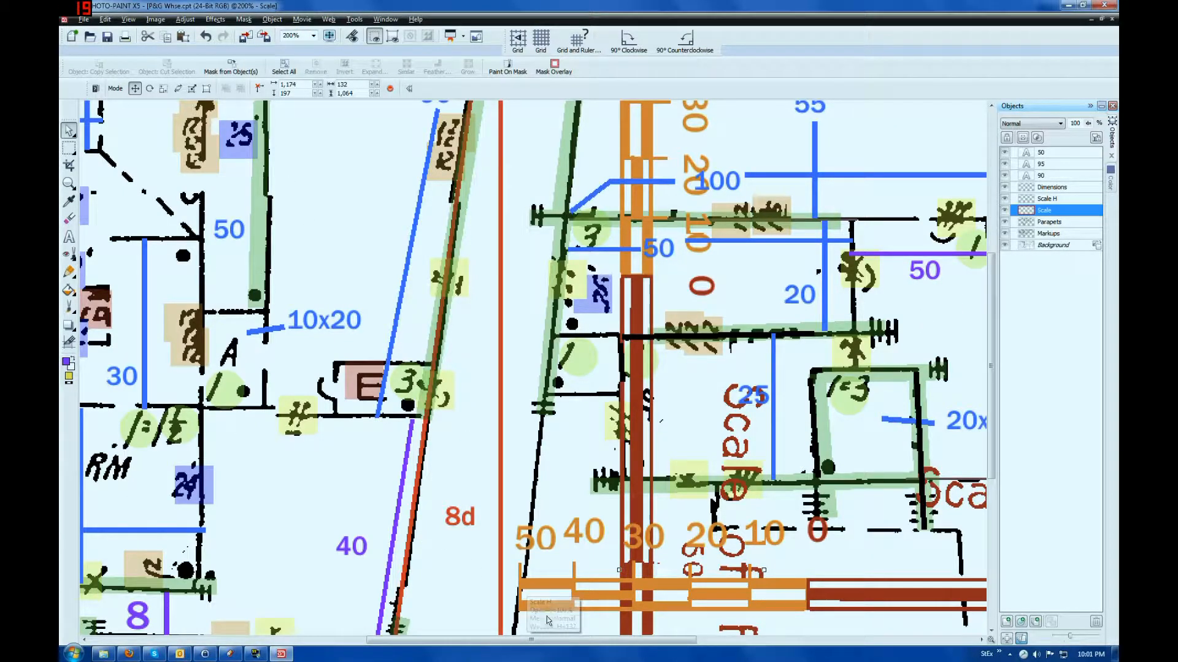
{"action": "left_click_drag", "start_coordinate": [531, 639], "coordinate": [371, 640]}
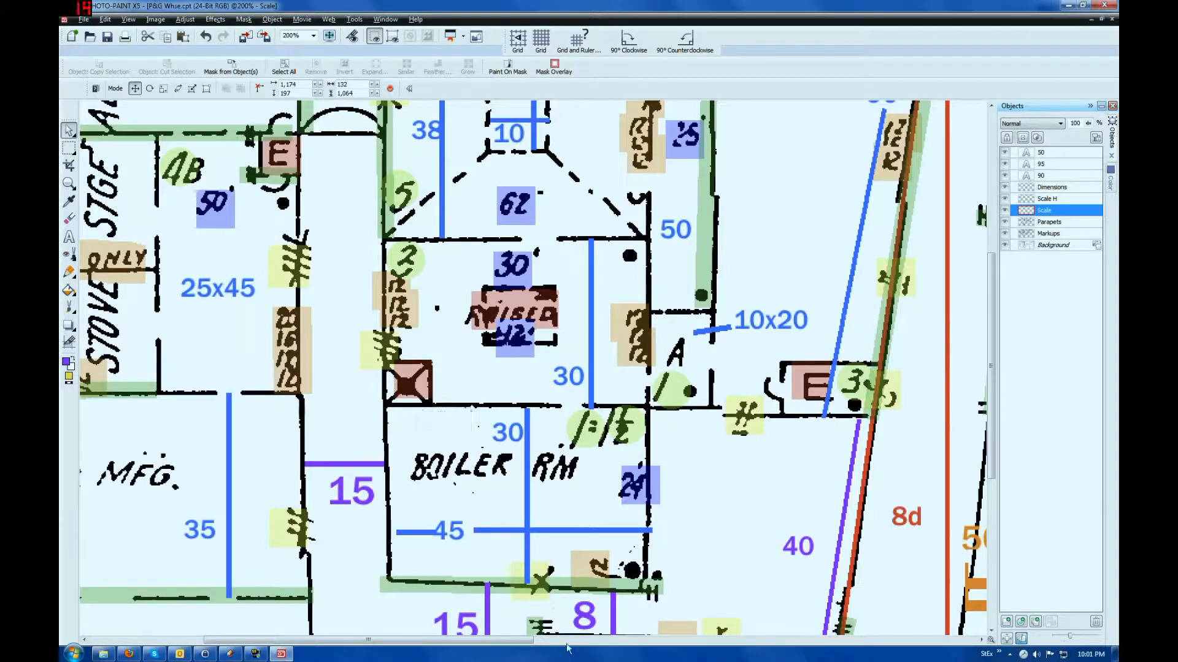
{"action": "left_click_drag", "start_coordinate": [509, 644], "coordinate": [679, 644]}
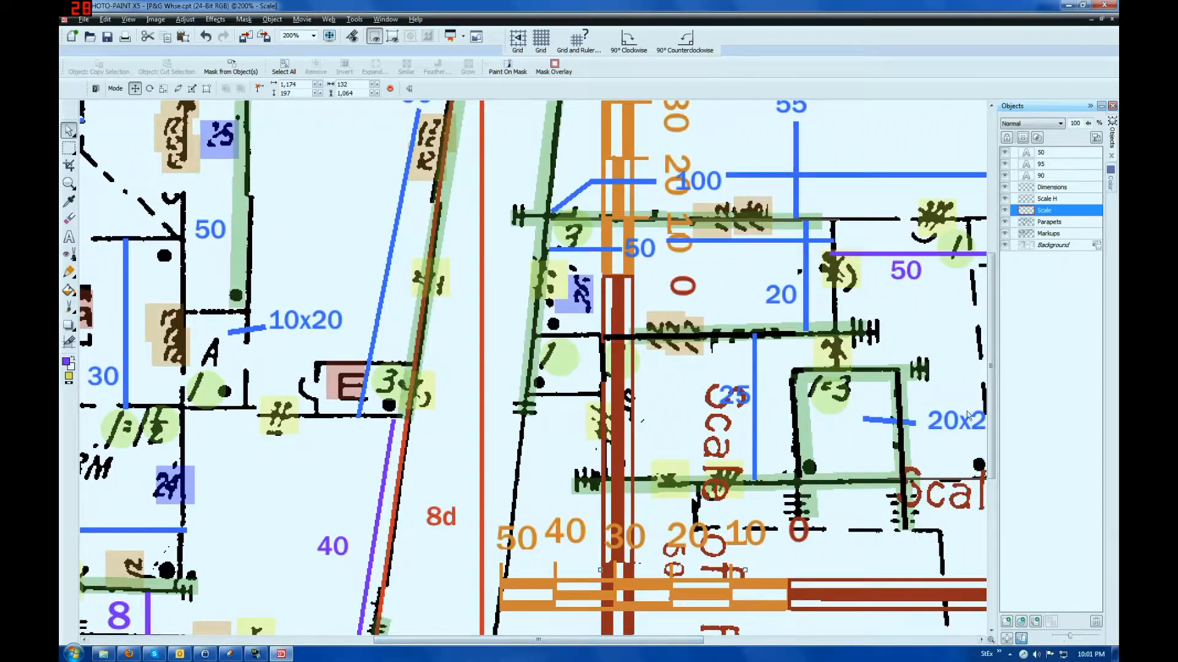
{"action": "left_click_drag", "start_coordinate": [991, 441], "coordinate": [1018, 306]}
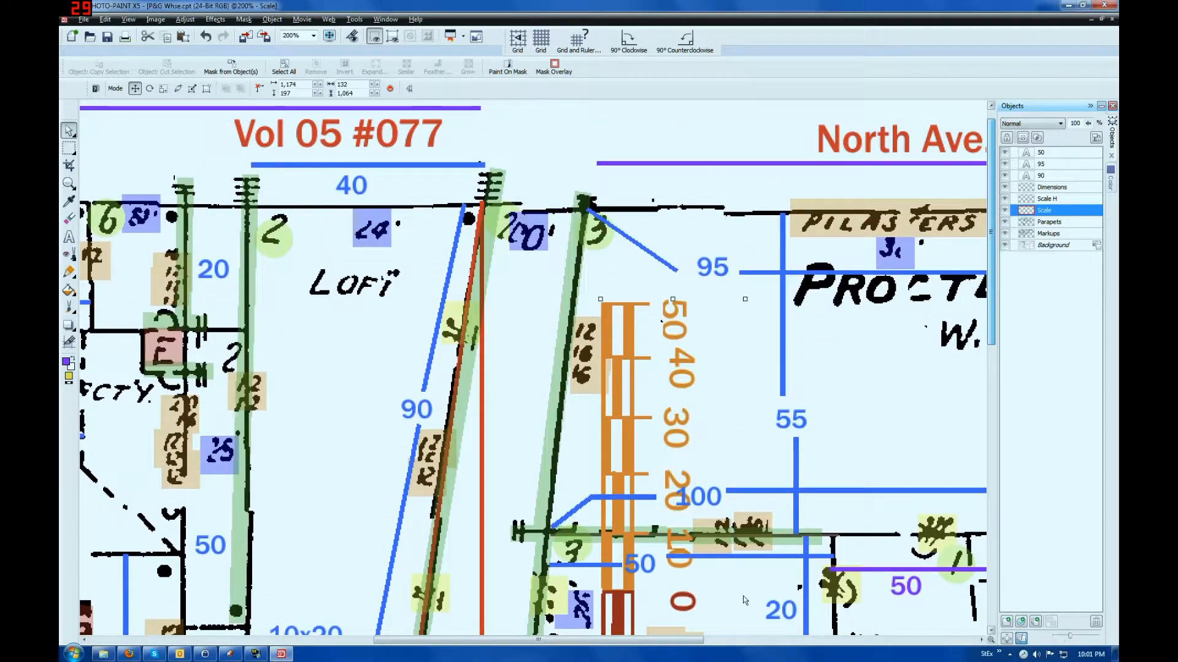
{"action": "left_click_drag", "start_coordinate": [586, 641], "coordinate": [793, 643]}
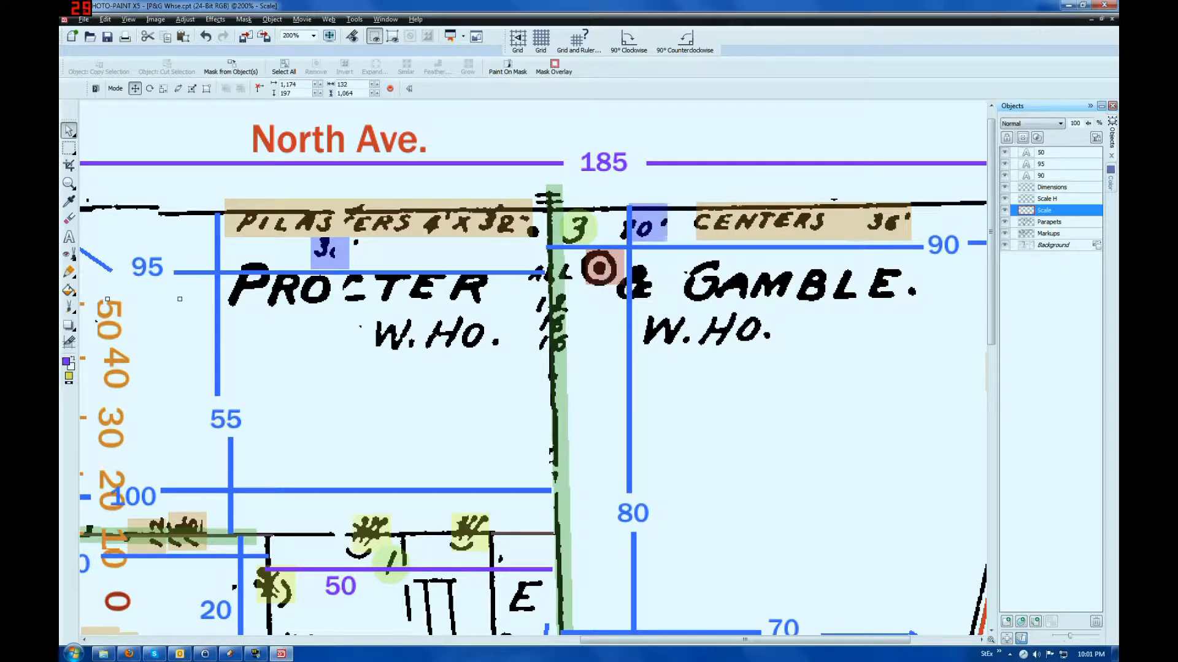
{"action": "left_click_drag", "start_coordinate": [627, 643], "coordinate": [263, 645]}
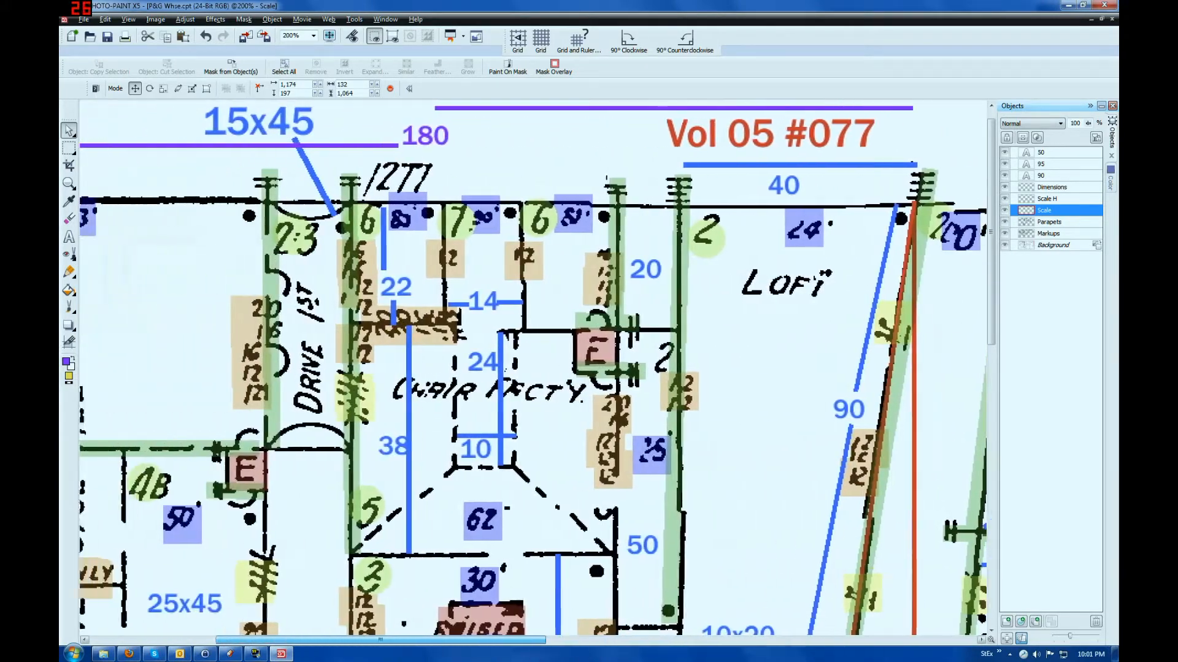
{"action": "scroll", "coordinate": [720, 563], "scroll_direction": "left", "scroll_amount": 5}
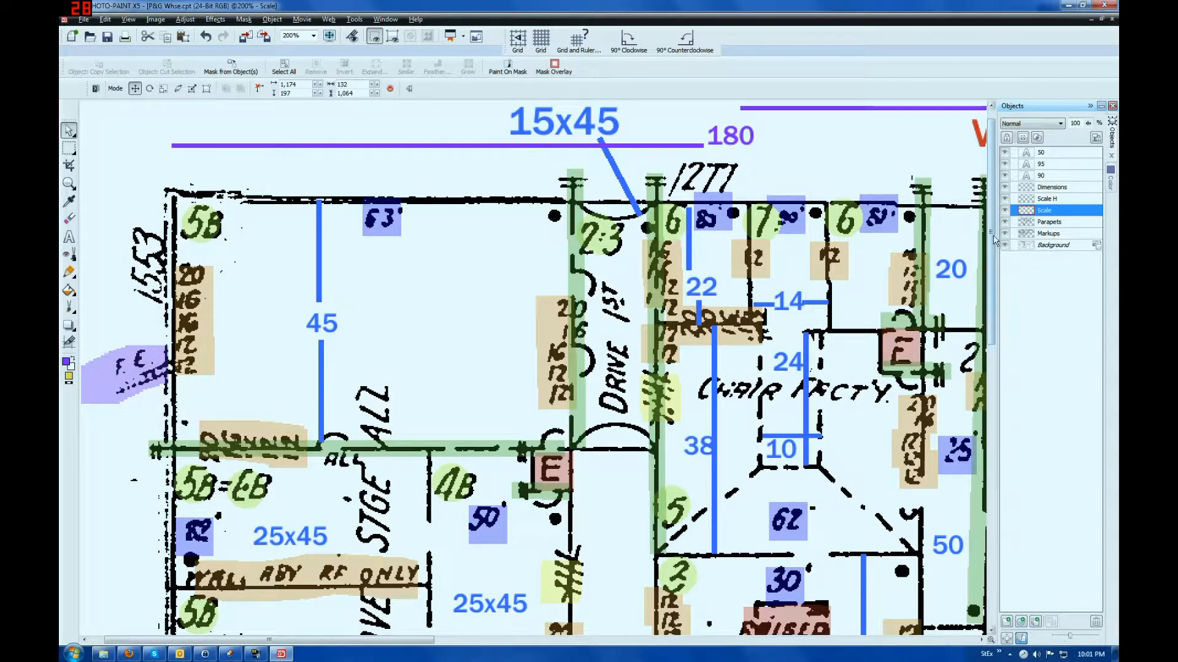
{"action": "left_click_drag", "start_coordinate": [994, 241], "coordinate": [993, 248]}
{"action": "mouse_move", "coordinate": [989, 282]}
{"action": "left_mouse_down"}
{"action": "mouse_move", "coordinate": [989, 292]}
{"action": "mouse_move", "coordinate": [989, 260]}
{"action": "left_mouse_up"}
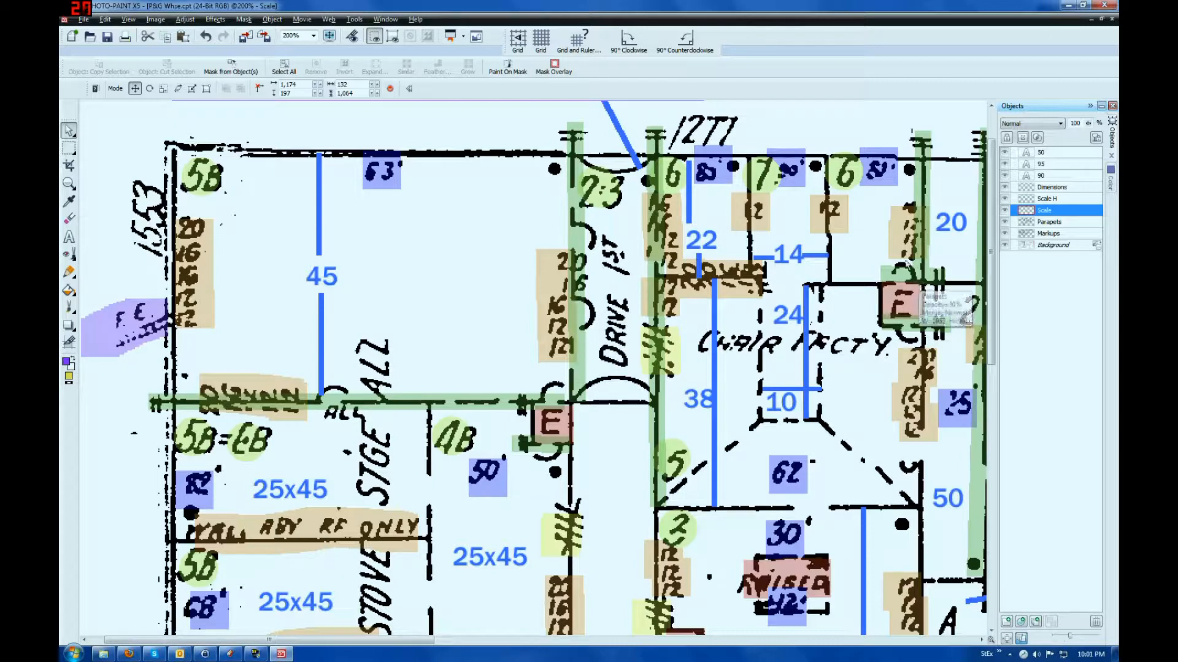
Erase the two curved door marks along the west wall of the Drive 1st passage from the Background.
{"action": "left_click", "coordinate": [1059, 246]}
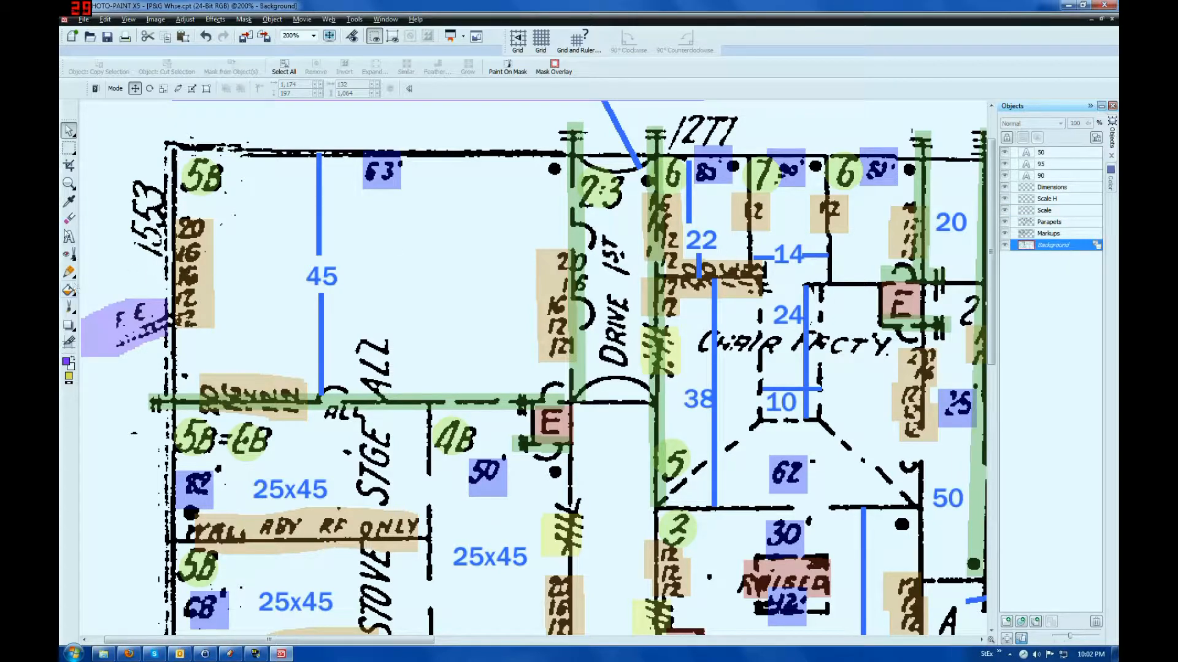
{"action": "left_click", "coordinate": [69, 219]}
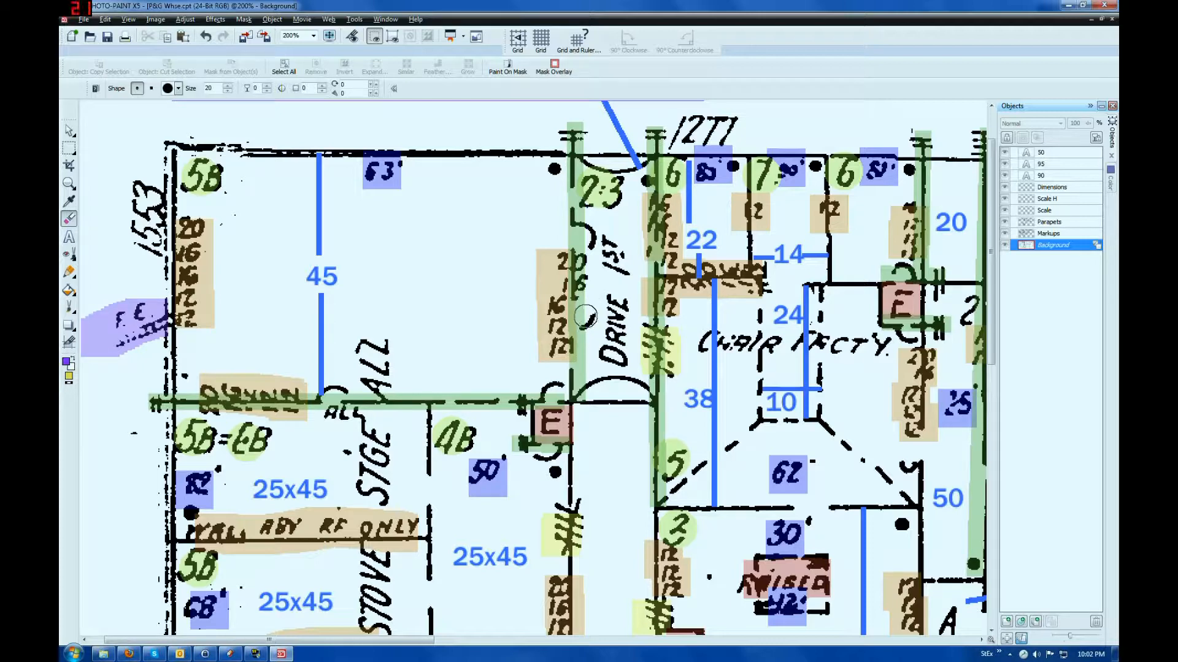
{"action": "mouse_move", "coordinate": [584, 241]}
{"action": "left_mouse_down"}
{"action": "mouse_move", "coordinate": [586, 222]}
{"action": "mouse_move", "coordinate": [586, 242]}
{"action": "left_mouse_up"}
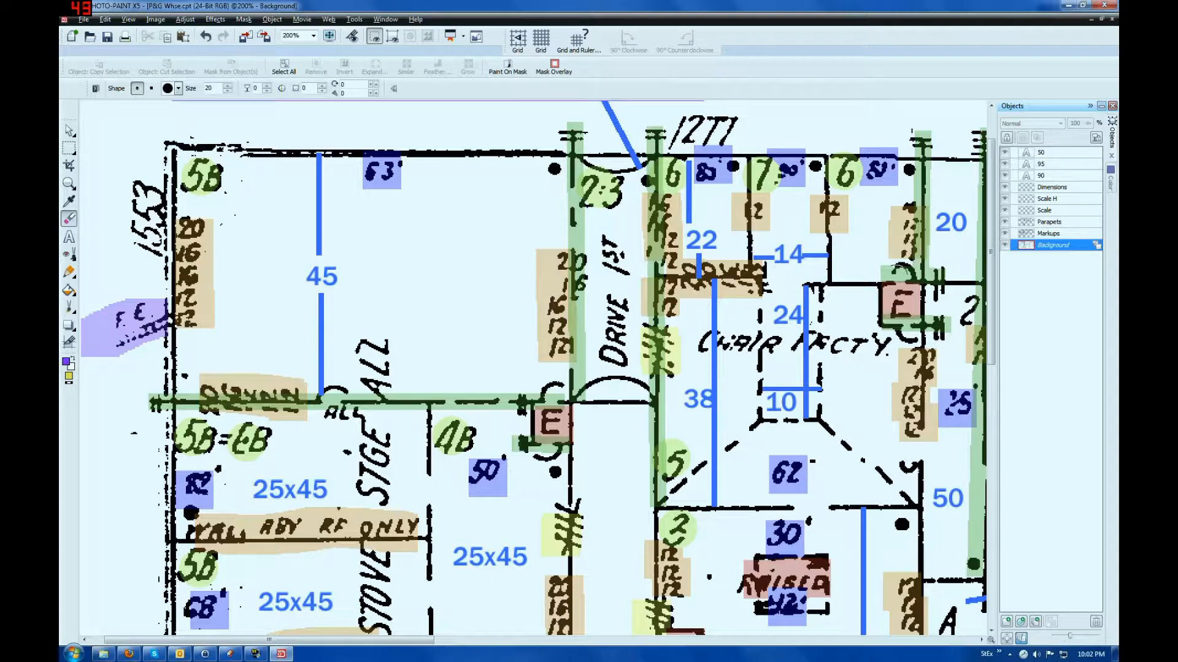
{"action": "left_click_drag", "start_coordinate": [902, 268], "coordinate": [903, 270]}
Erase the blue highlight over the 200' label between the Loft and the Procter & Gamble warehouse from the Markups object.
{"action": "left_click_drag", "start_coordinate": [991, 345], "coordinate": [978, 484]}
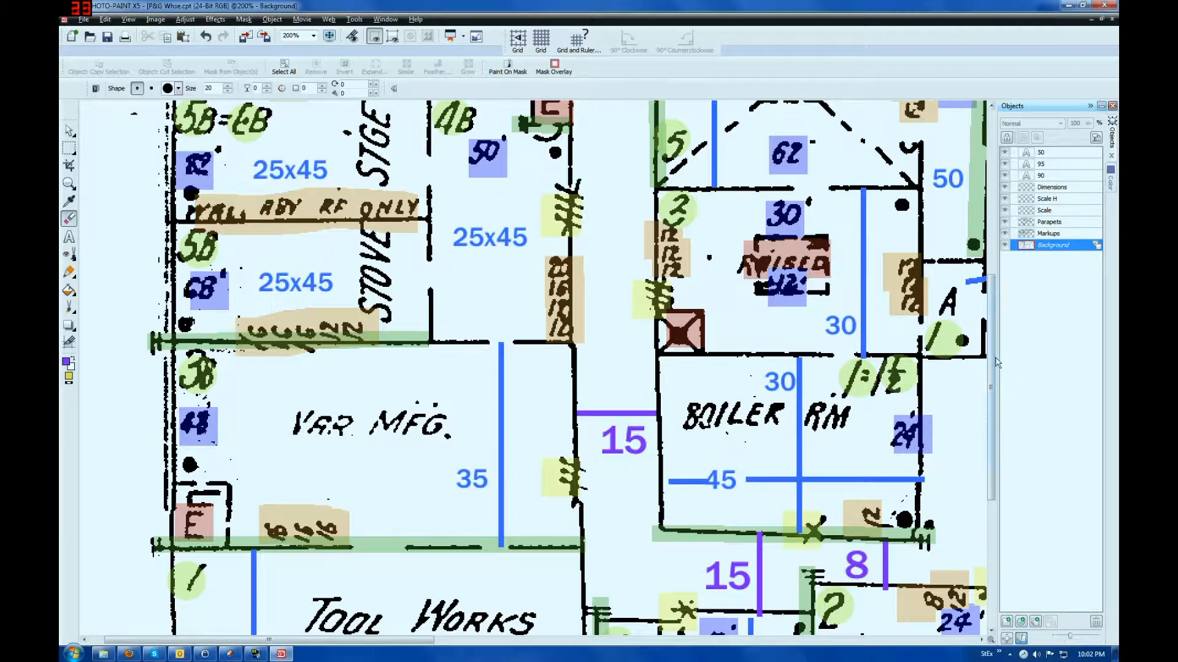
{"action": "left_click_drag", "start_coordinate": [995, 349], "coordinate": [980, 414]}
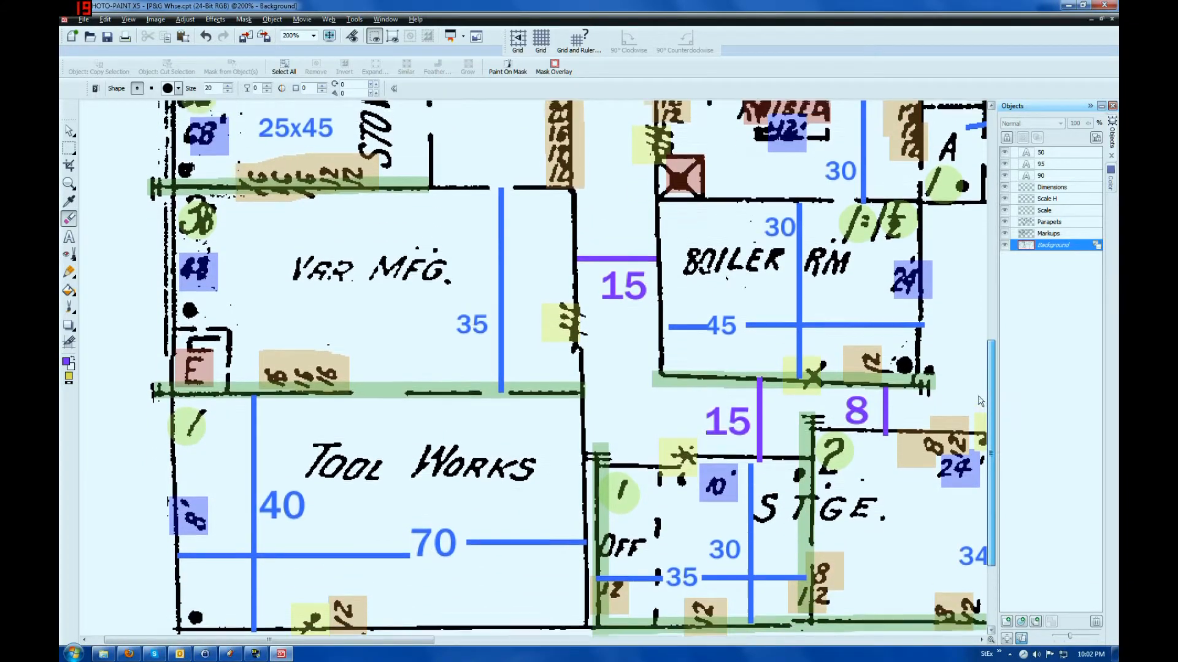
{"action": "scroll", "coordinate": [354, 619], "scroll_direction": "up", "scroll_amount": 3}
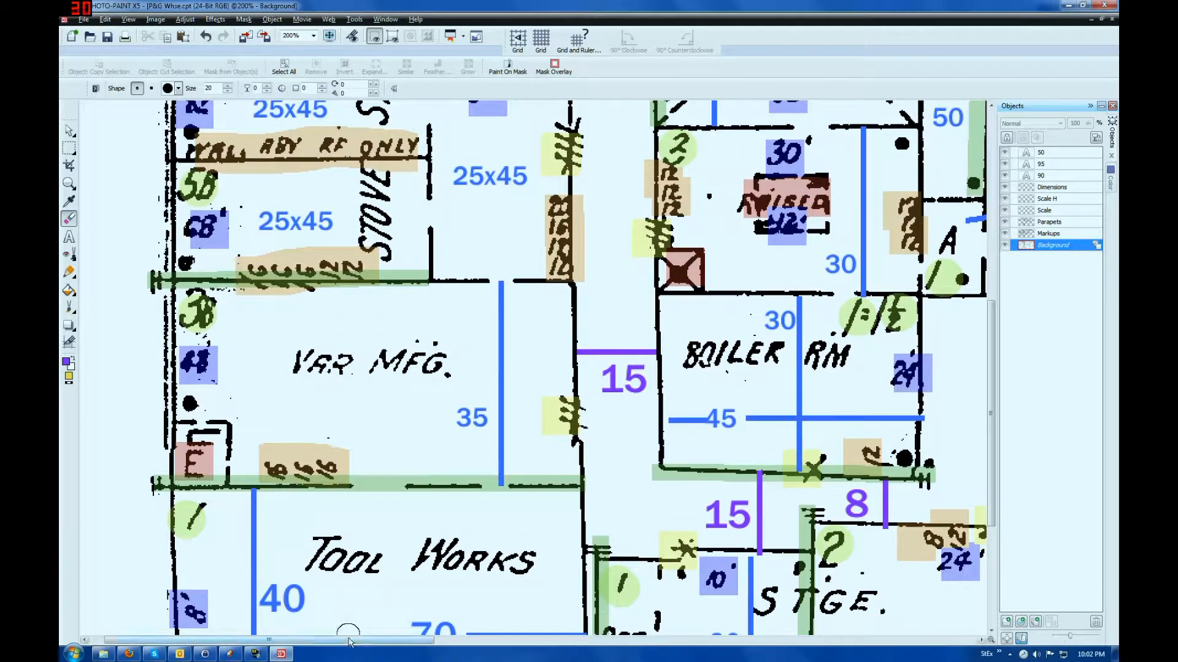
{"action": "scroll", "coordinate": [349, 640], "scroll_direction": "right", "scroll_amount": 5}
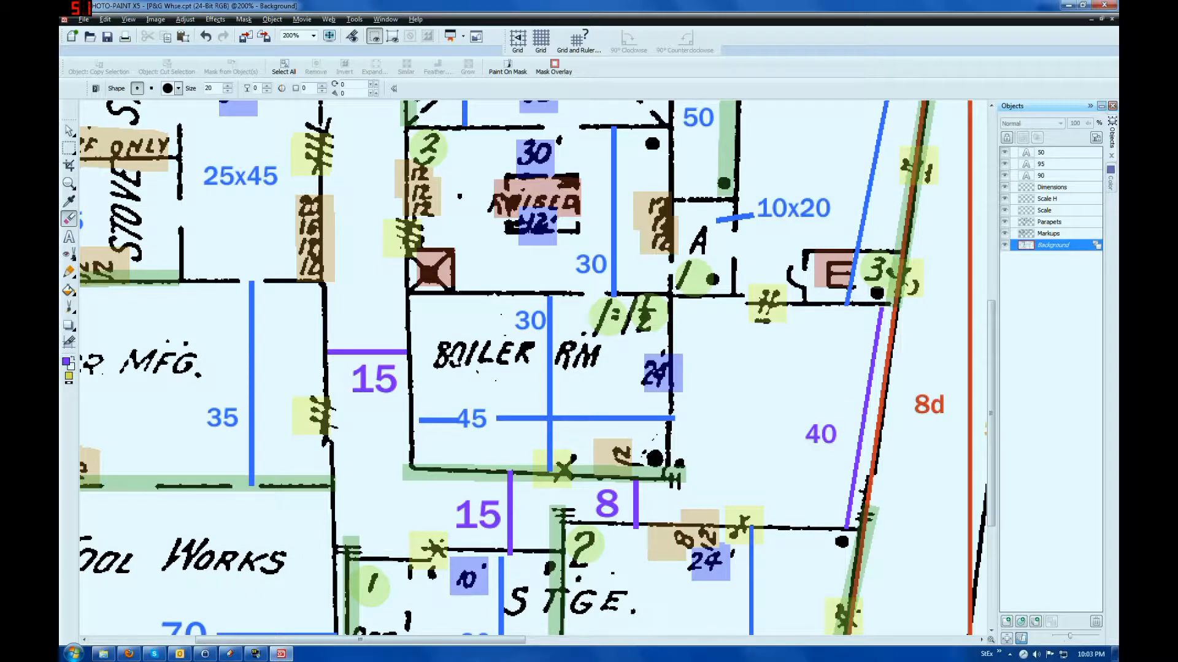
{"action": "left_click_drag", "start_coordinate": [989, 470], "coordinate": [1023, 311]}
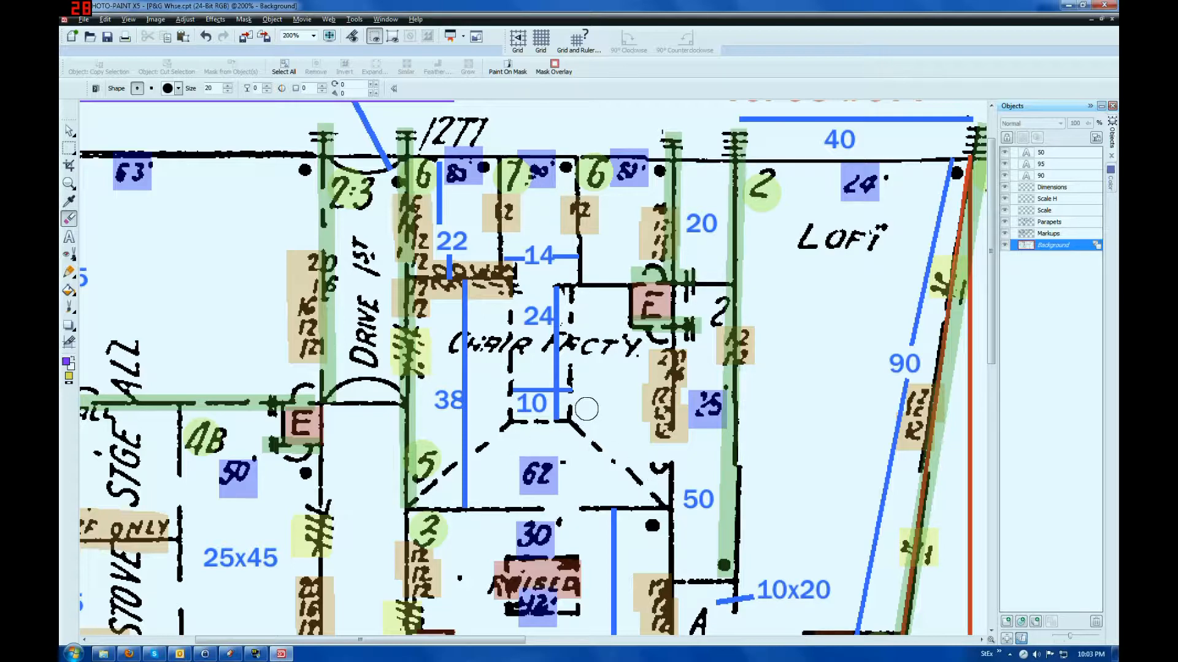
{"action": "left_click_drag", "start_coordinate": [461, 642], "coordinate": [651, 642]}
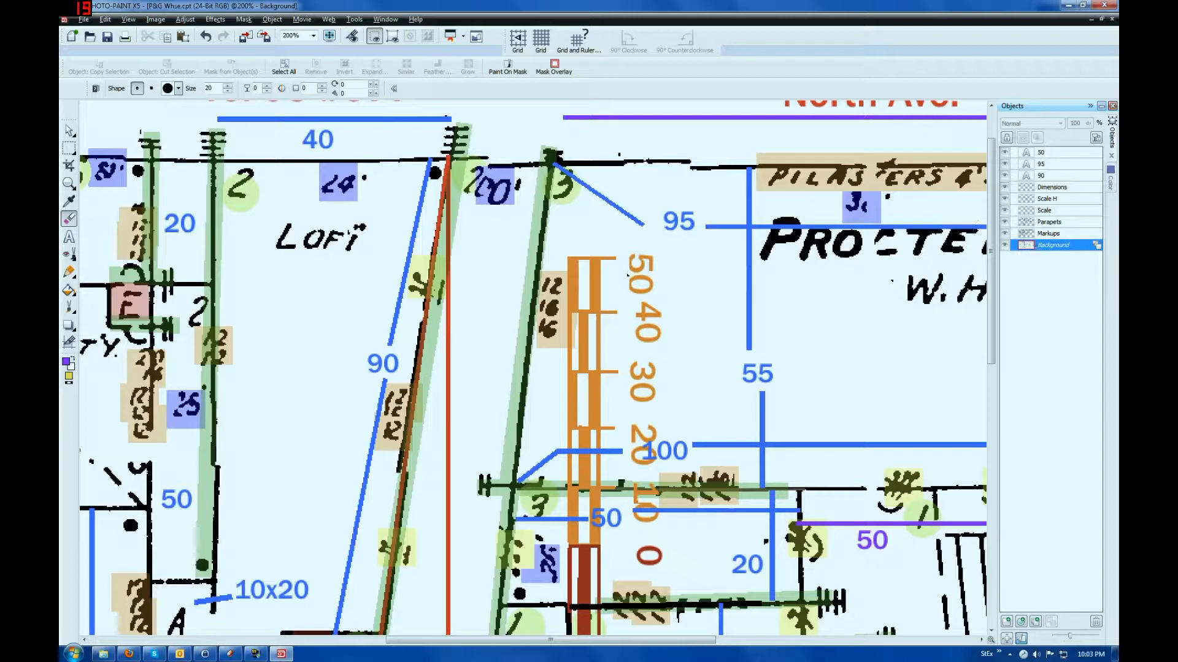
{"action": "left_click", "coordinate": [1059, 233]}
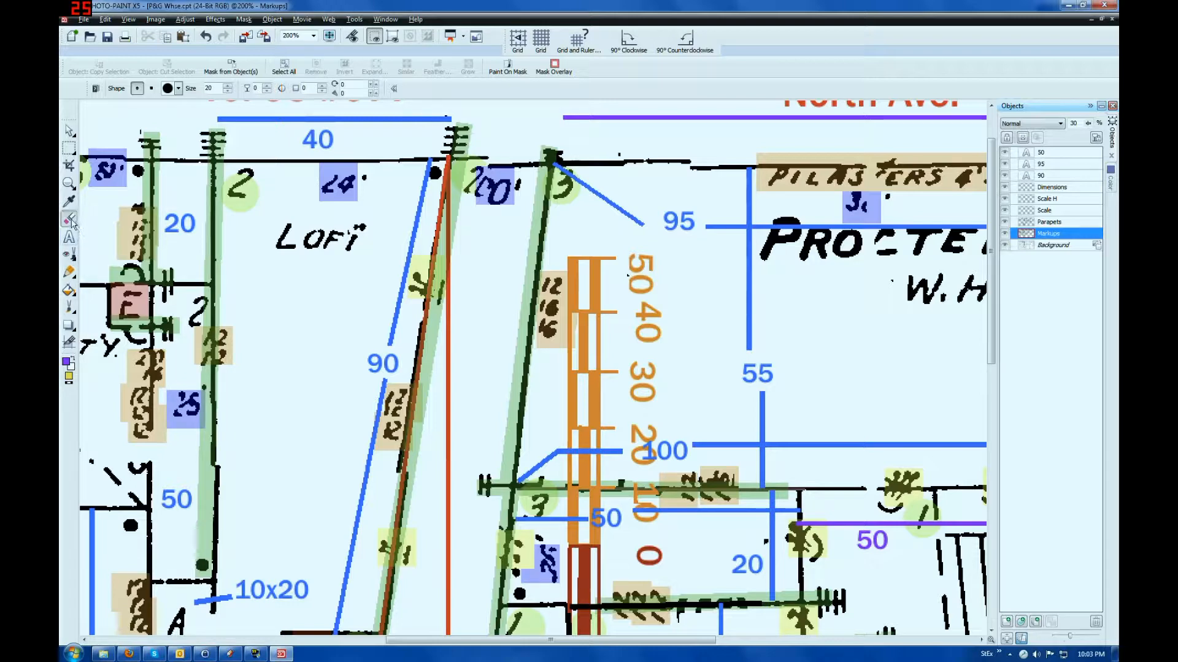
{"action": "mouse_move", "coordinate": [518, 201]}
{"action": "left_mouse_down"}
{"action": "mouse_move", "coordinate": [491, 198]}
{"action": "mouse_move", "coordinate": [506, 187]}
{"action": "mouse_move", "coordinate": [488, 175]}
{"action": "mouse_move", "coordinate": [473, 184]}
{"action": "mouse_move", "coordinate": [506, 202]}
{"action": "mouse_move", "coordinate": [512, 184]}
{"action": "mouse_move", "coordinate": [478, 178]}
{"action": "left_mouse_up"}
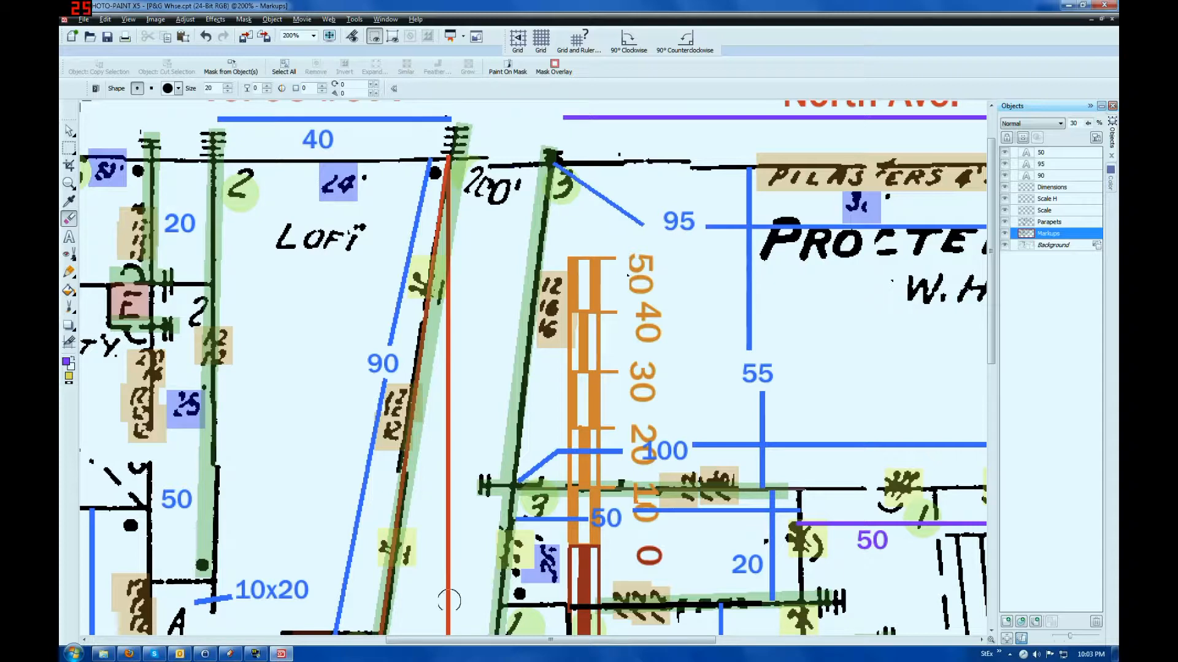
Hide the Scale H and Scale objects to uncover the rooms south of the Procter & Gamble warehouse.
{"action": "left_click_drag", "start_coordinate": [438, 639], "coordinate": [575, 656]}
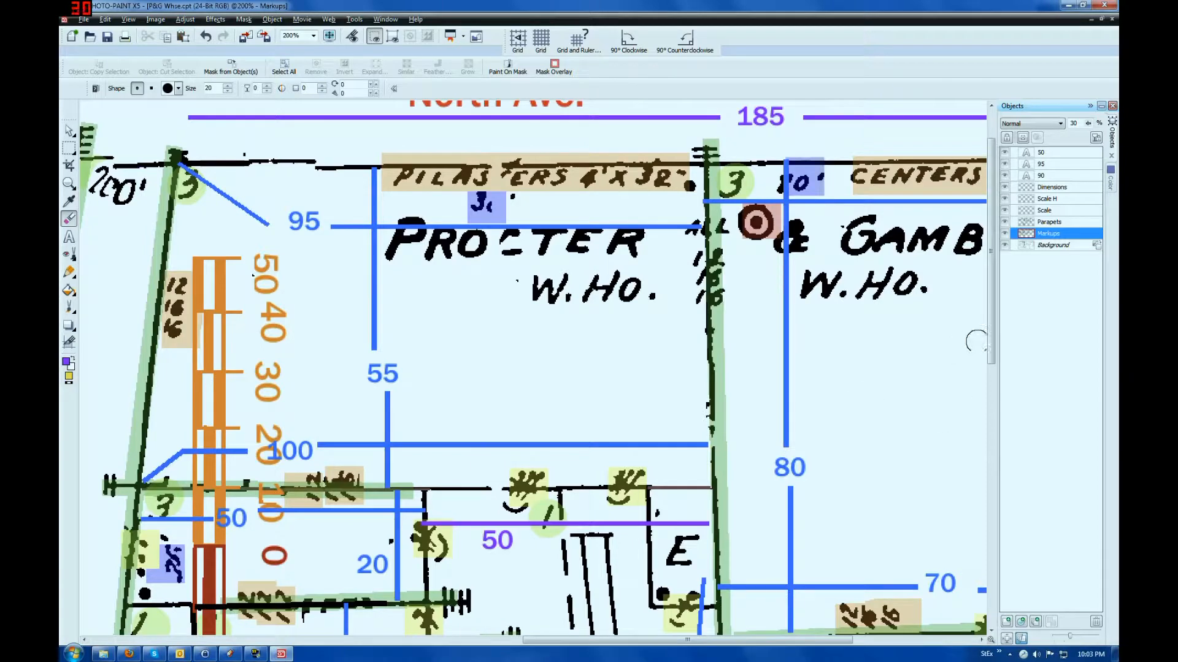
{"action": "left_click_drag", "start_coordinate": [994, 337], "coordinate": [993, 401]}
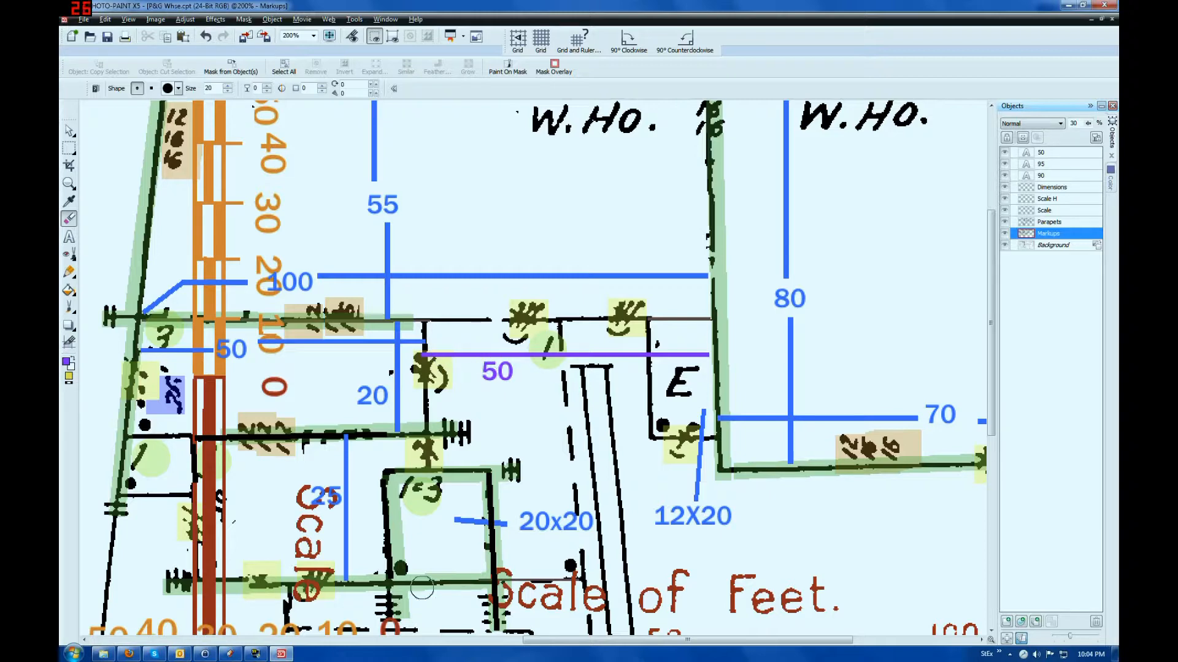
{"action": "mouse_move", "coordinate": [544, 641]}
{"action": "left_mouse_down"}
{"action": "mouse_move", "coordinate": [605, 642]}
{"action": "mouse_move", "coordinate": [587, 650]}
{"action": "left_mouse_up"}
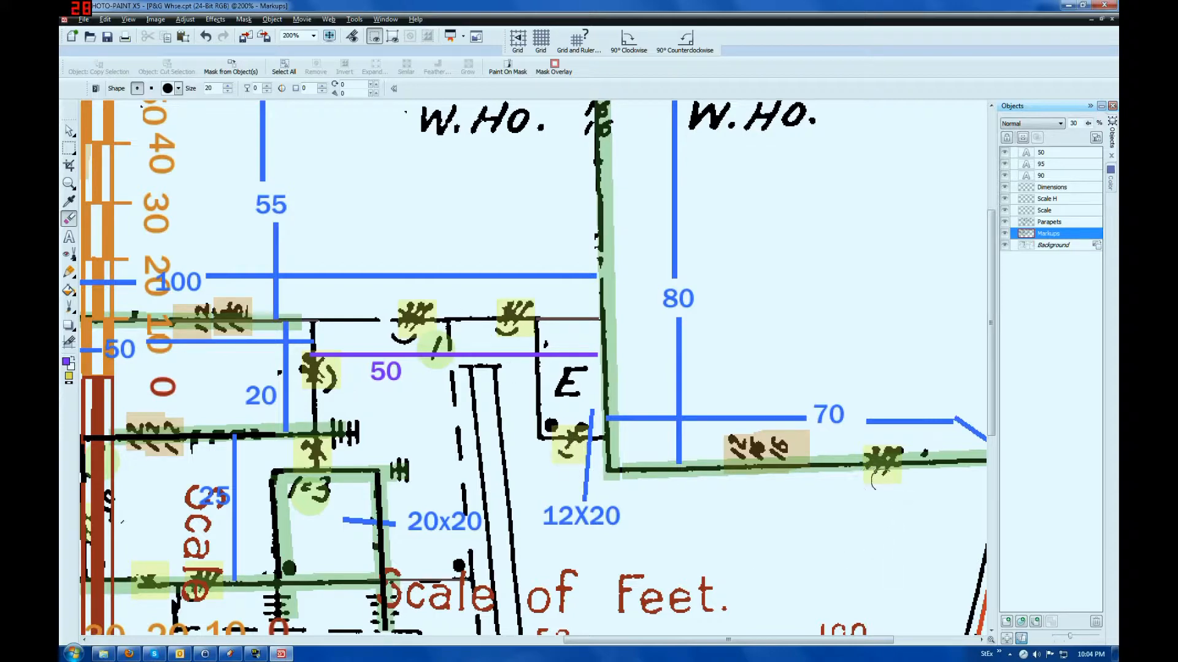
{"action": "left_click_drag", "start_coordinate": [755, 639], "coordinate": [491, 660]}
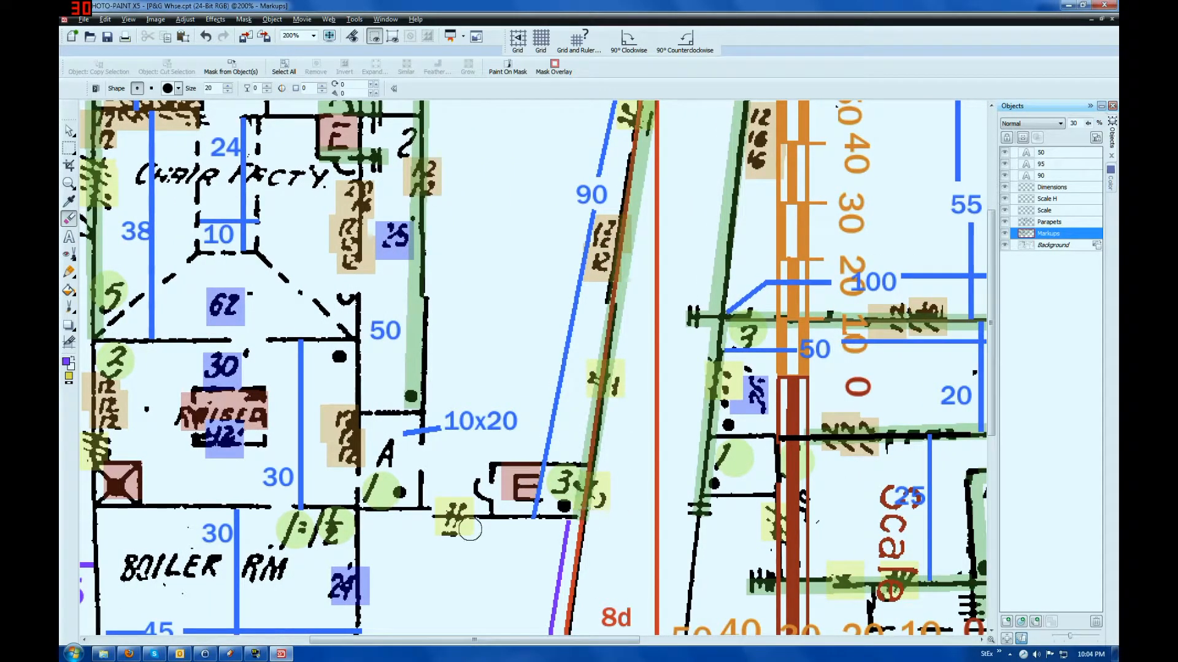
{"action": "left_click_drag", "start_coordinate": [609, 643], "coordinate": [767, 644]}
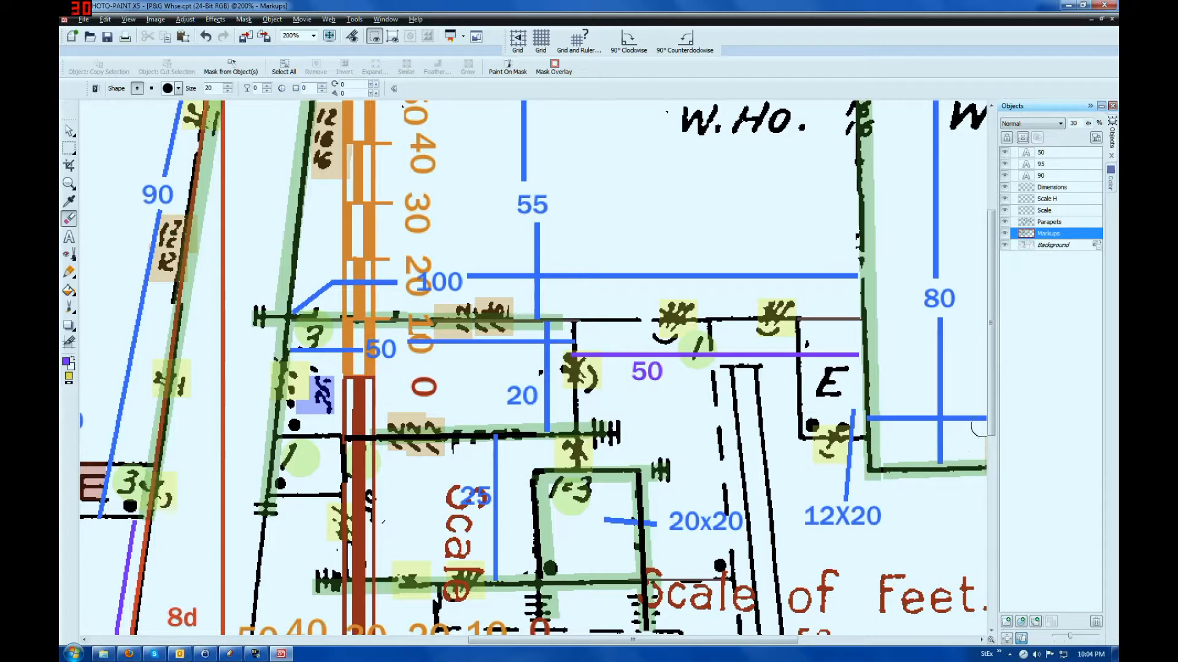
{"action": "left_click_drag", "start_coordinate": [993, 325], "coordinate": [979, 406]}
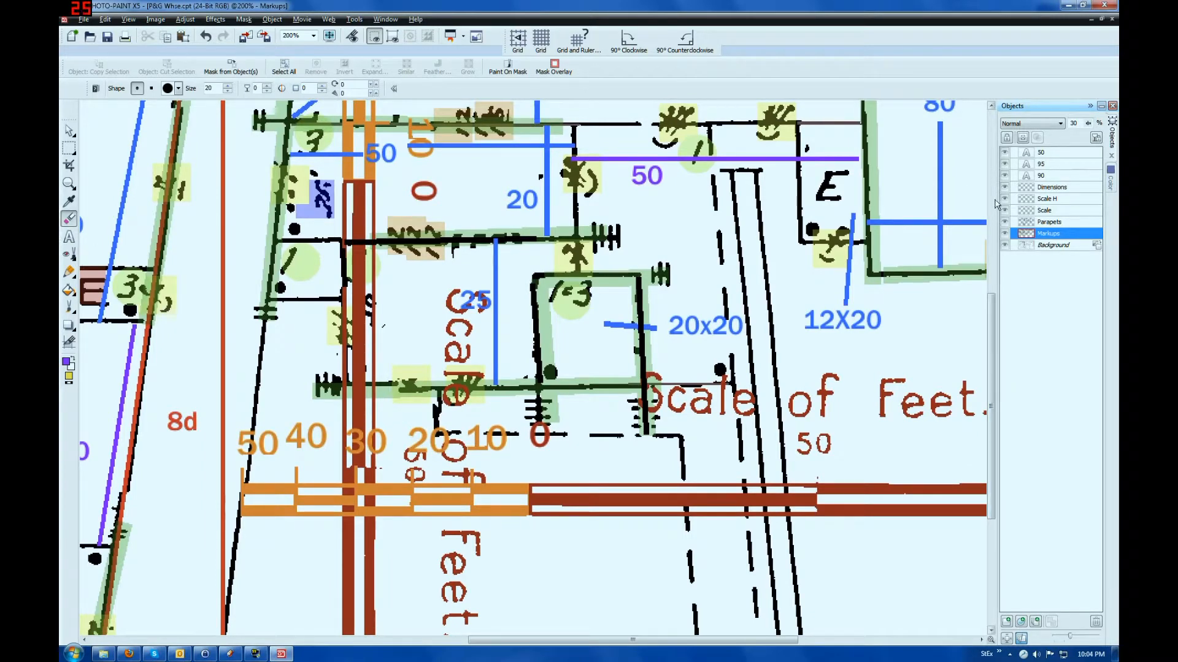
{"action": "left_click", "coordinate": [1004, 198]}
{"action": "left_click", "coordinate": [1004, 210]}
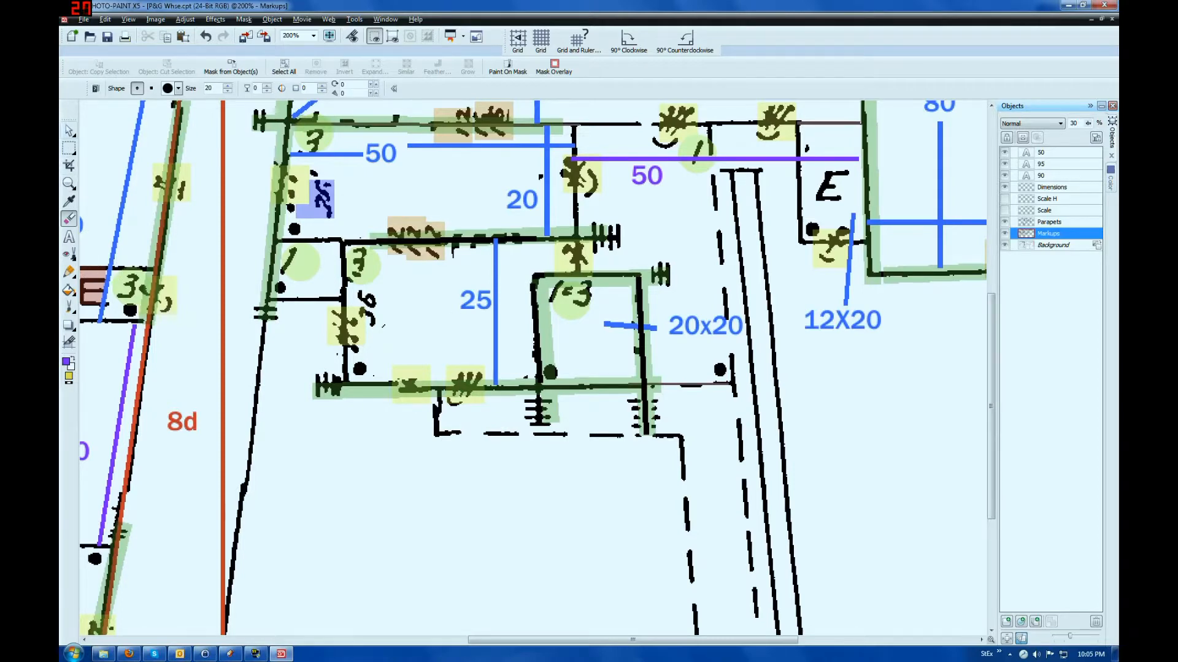
Examine the dimensions and slanted walls around the Loft and the west end of the Procter & Gamble warehouse.
{"action": "left_click", "coordinate": [69, 130]}
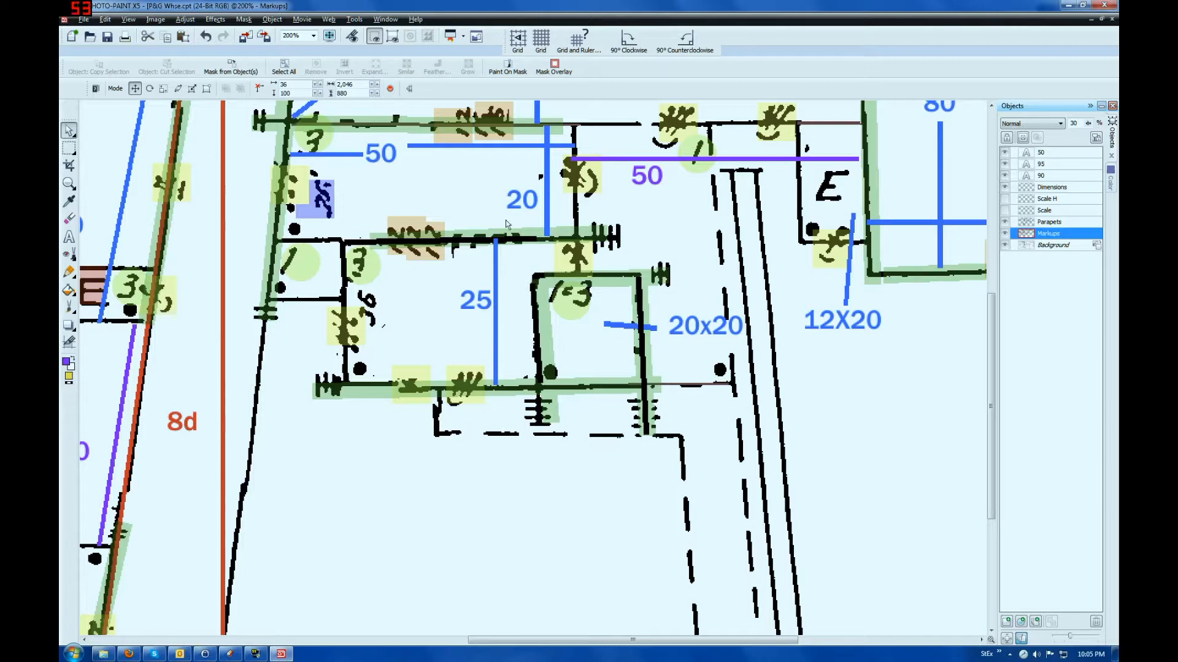
{"action": "left_click_drag", "start_coordinate": [991, 478], "coordinate": [994, 412]}
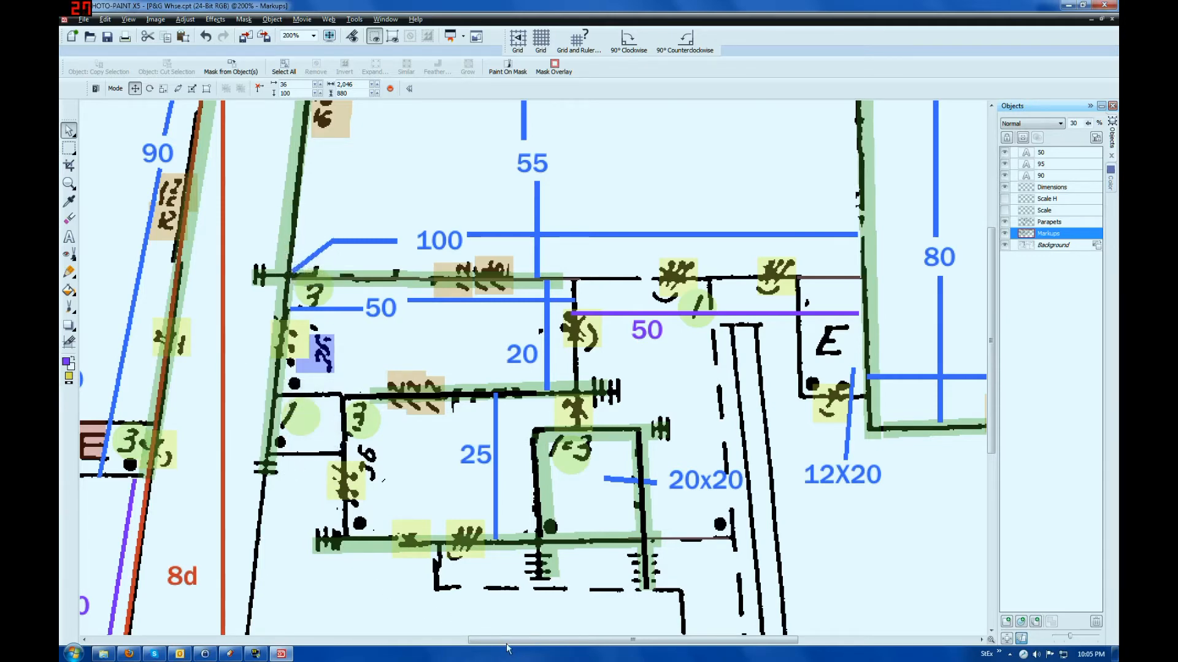
{"action": "left_click_drag", "start_coordinate": [512, 641], "coordinate": [402, 641]}
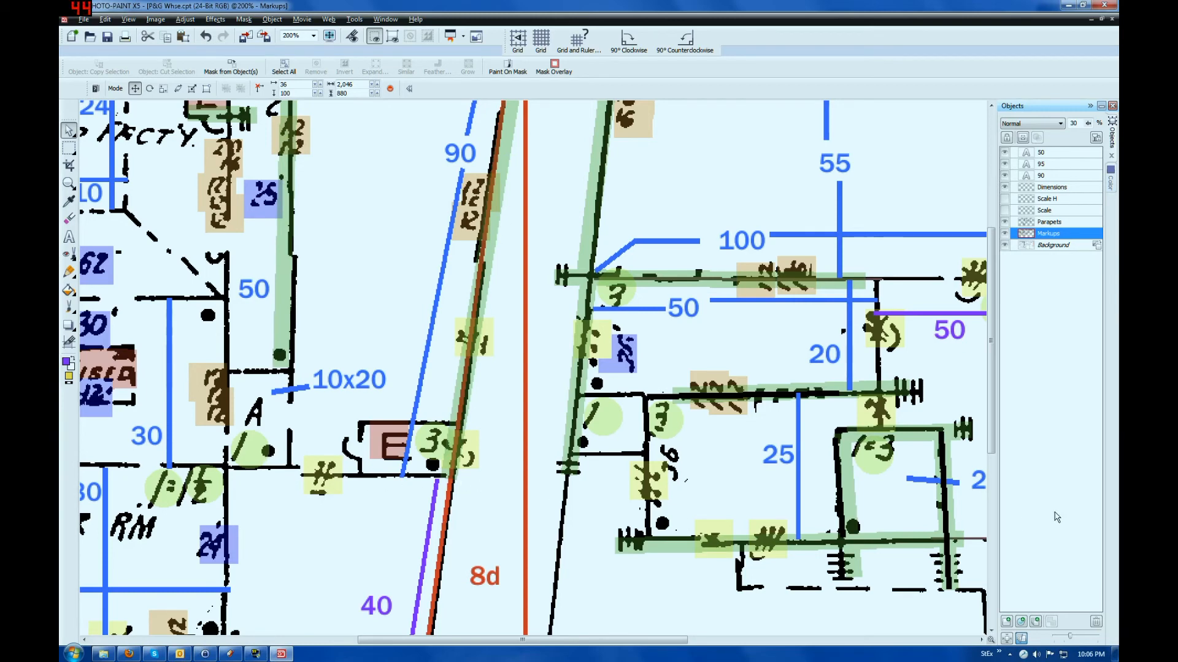
{"action": "scroll", "coordinate": [994, 447], "scroll_direction": "up", "scroll_amount": 5}
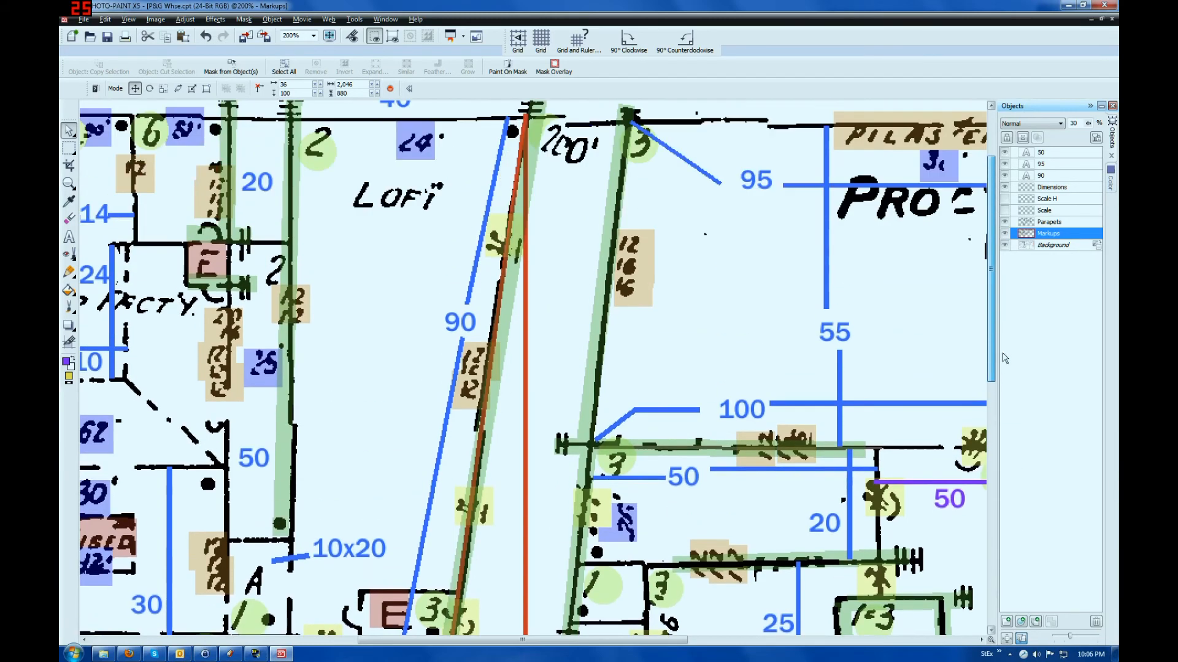